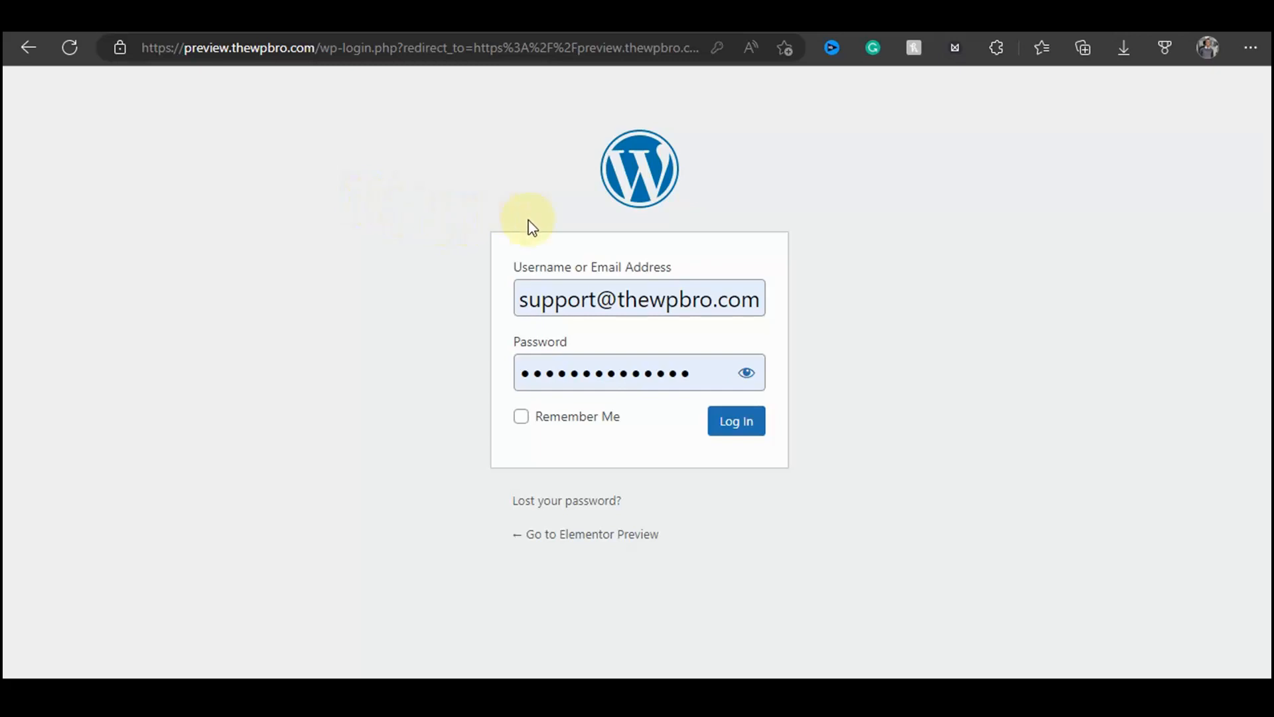
Step: Log in to the WordPress dashboard with Remember Me enabled
{"action": "left_click", "coordinate": [535, 419]}
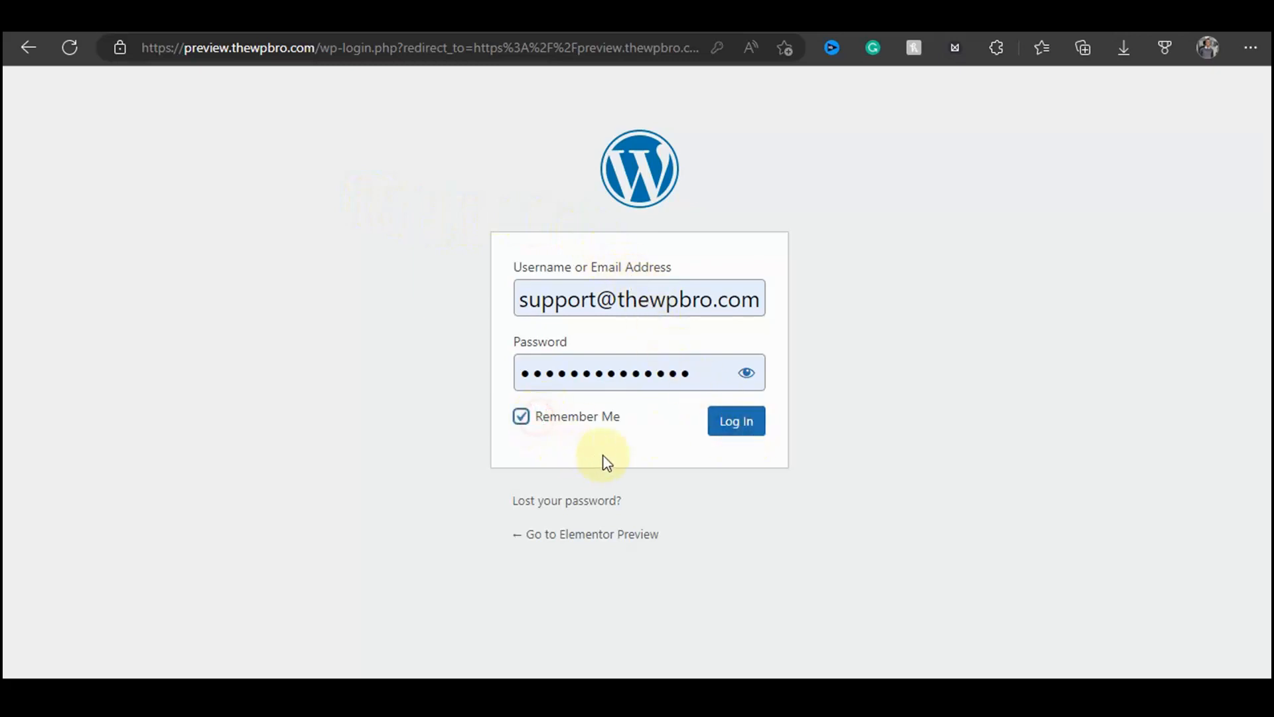
{"action": "left_click", "coordinate": [728, 429]}
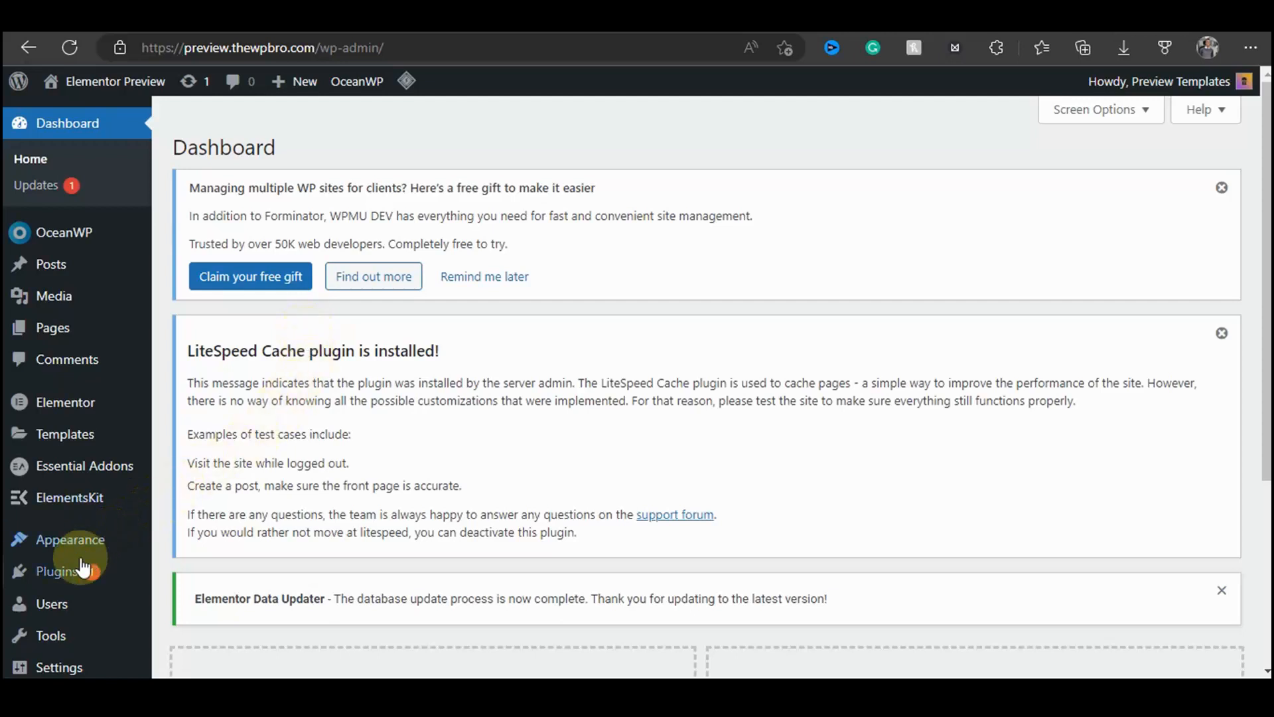
Step: Search the plugin directory for "ithemes security" and install the iThemes Security plugin
{"action": "mouse_move", "coordinate": [78, 575]}
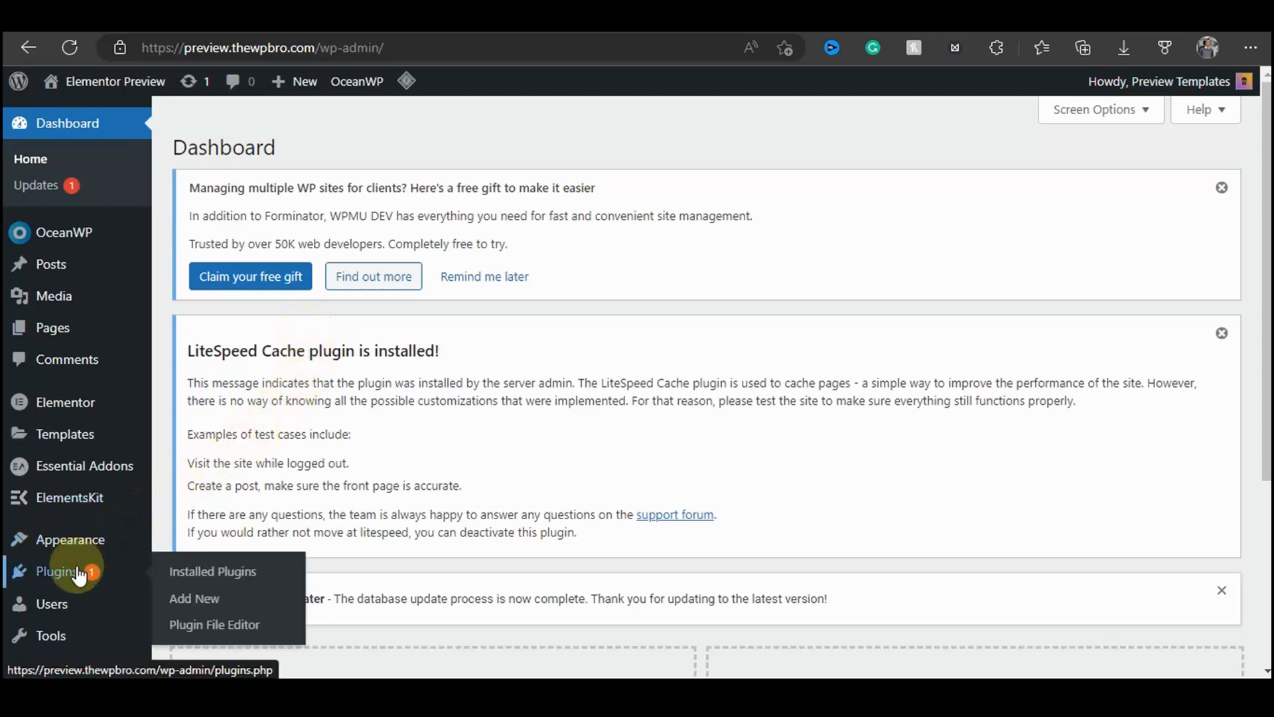
{"action": "left_click", "coordinate": [193, 600]}
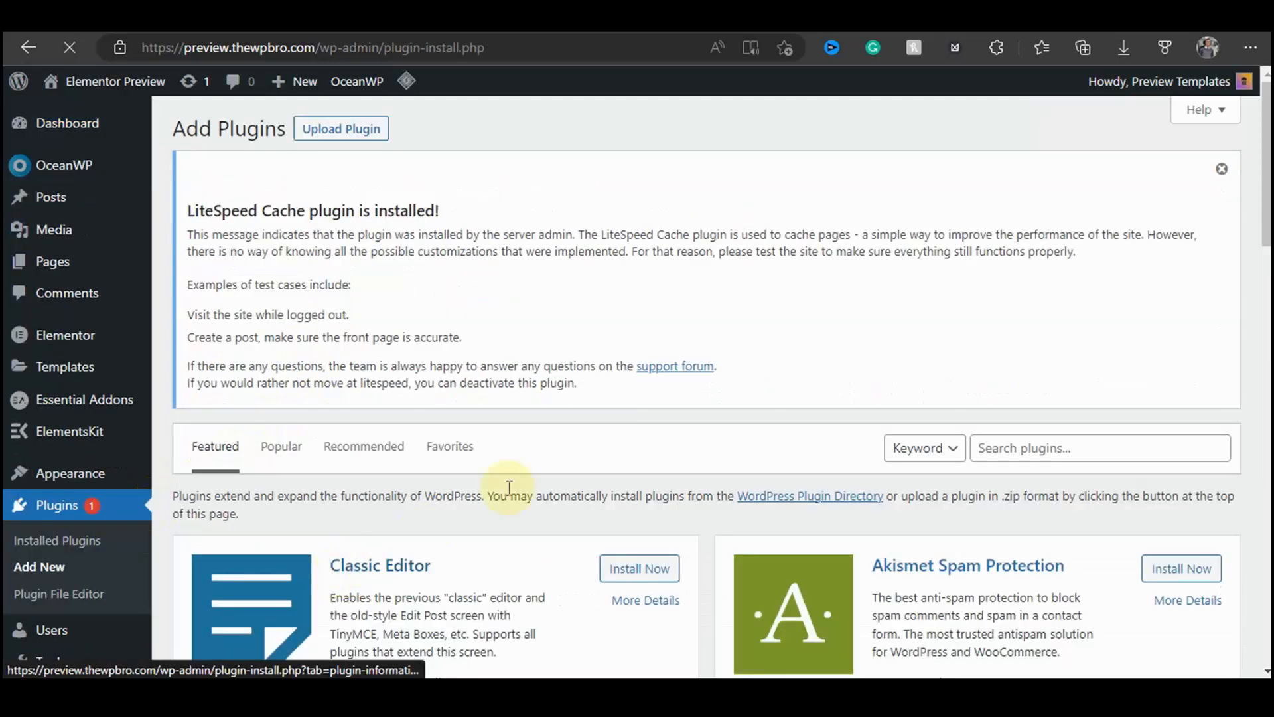
{"action": "left_click", "coordinate": [1028, 452]}
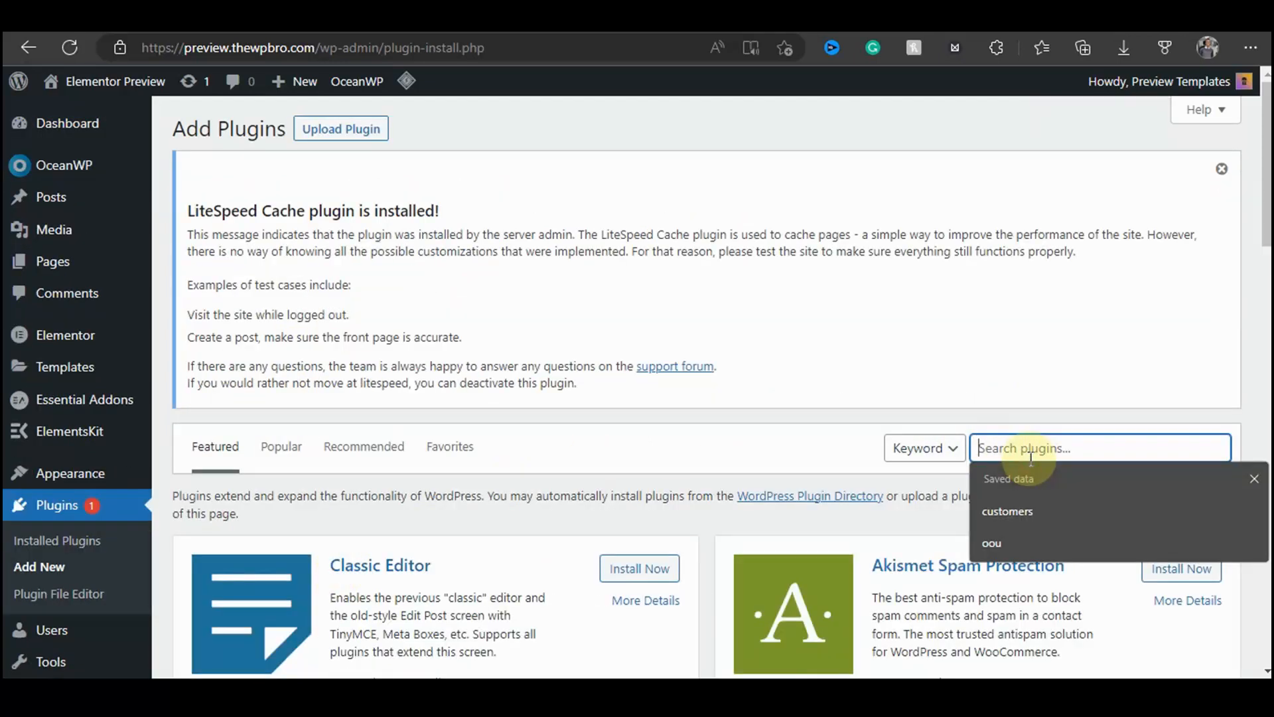
{"action": "type", "text": "ithe"}
{"action": "type", "text": "mes security"}
{"action": "scroll", "coordinate": [1014, 341], "scroll_direction": "down", "scroll_amount": 3}
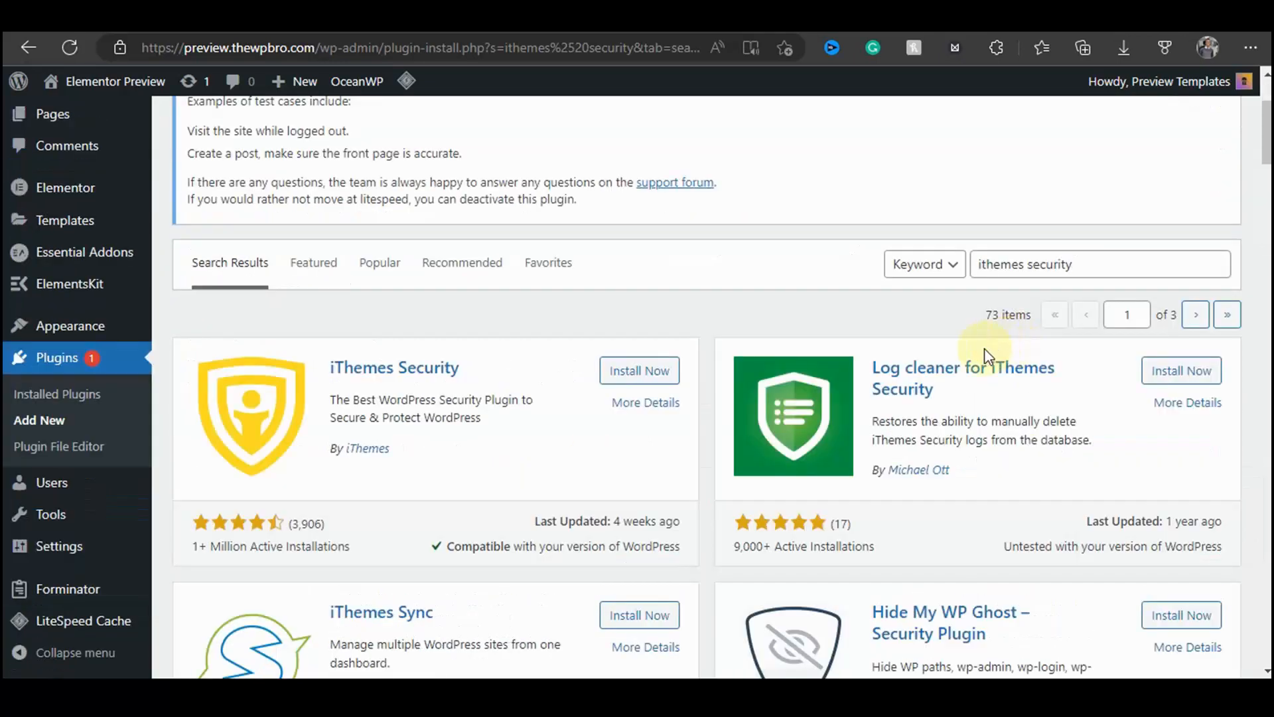
{"action": "left_click_drag", "start_coordinate": [978, 263], "coordinate": [1070, 265]}
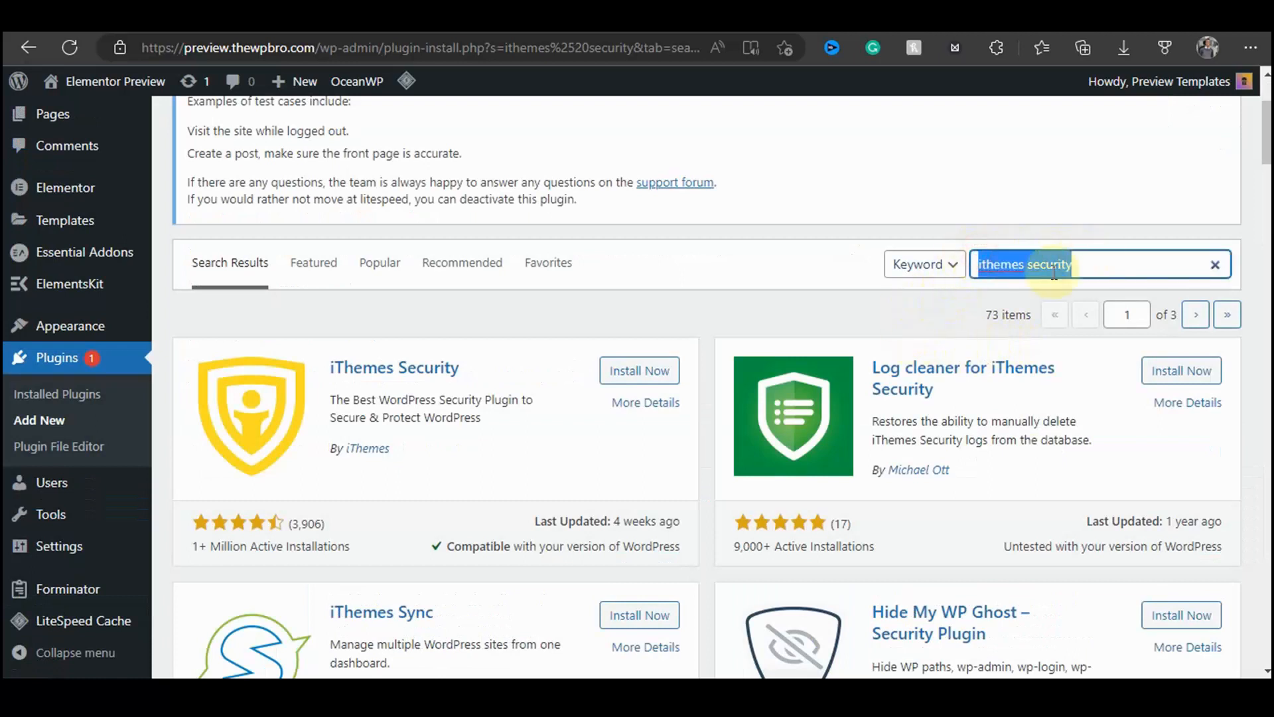
{"action": "left_click", "coordinate": [790, 321]}
{"action": "left_click", "coordinate": [650, 373]}
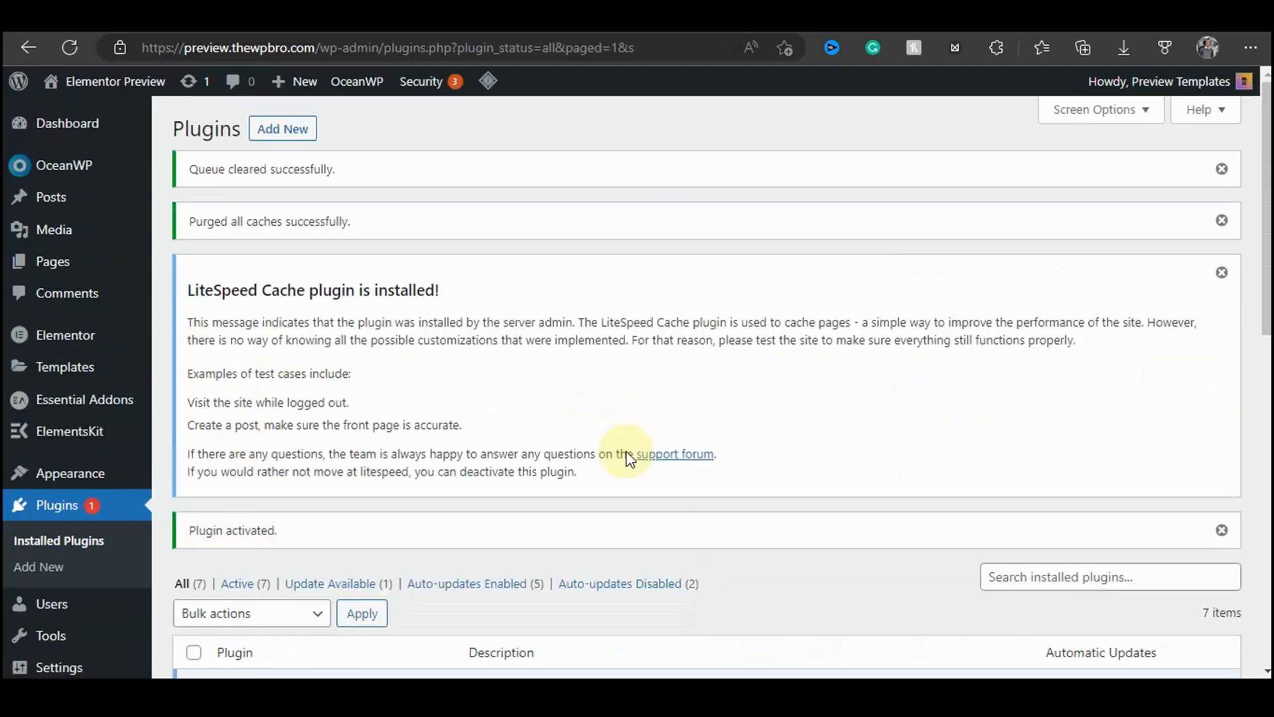
Step: Dismiss the LiteSpeed Cache notice and open the iThemes Security plugin's settings from the installed plugins list
{"action": "left_click", "coordinate": [1222, 273]}
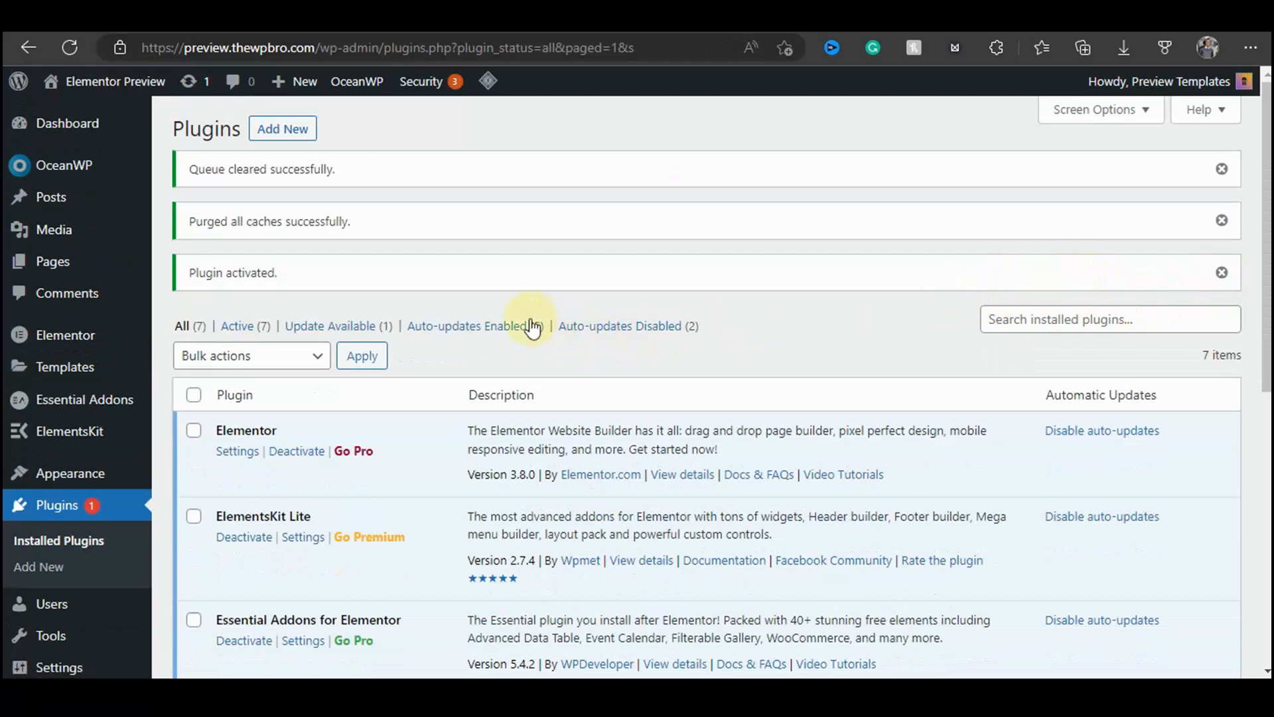
{"action": "scroll", "coordinate": [647, 284], "scroll_direction": "down", "scroll_amount": 7}
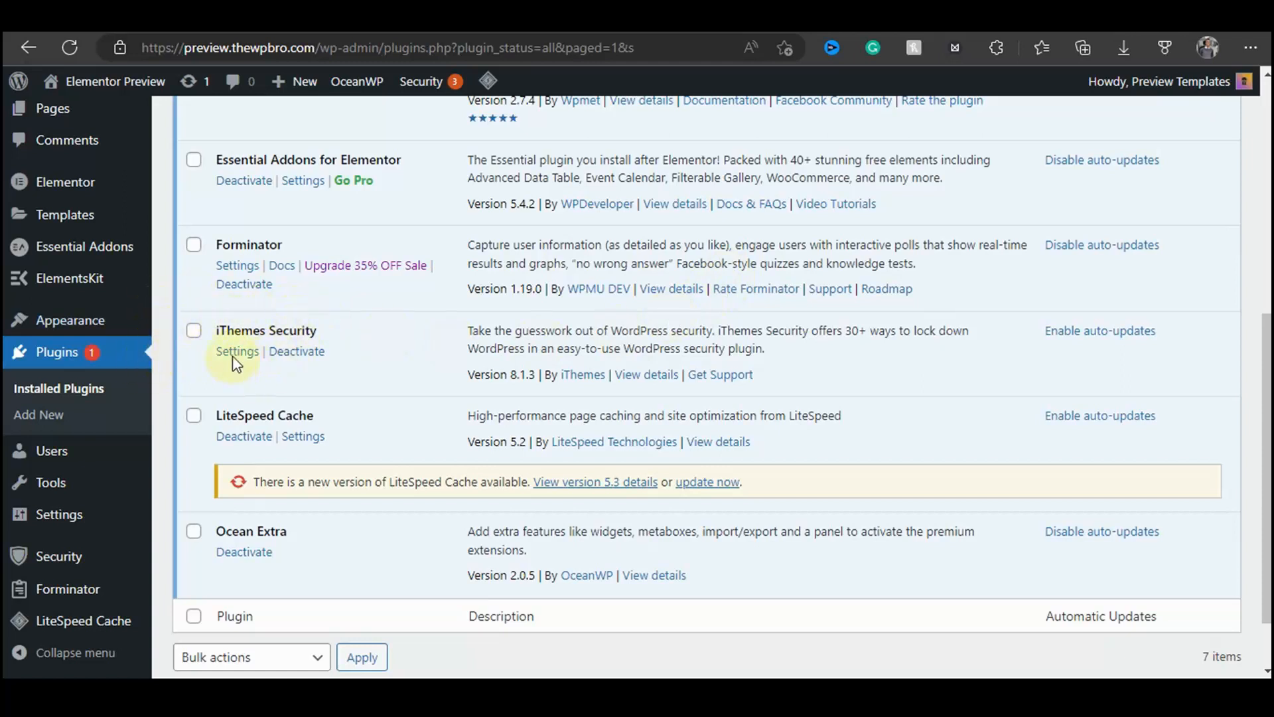
{"action": "left_click_drag", "start_coordinate": [235, 329], "coordinate": [287, 333]}
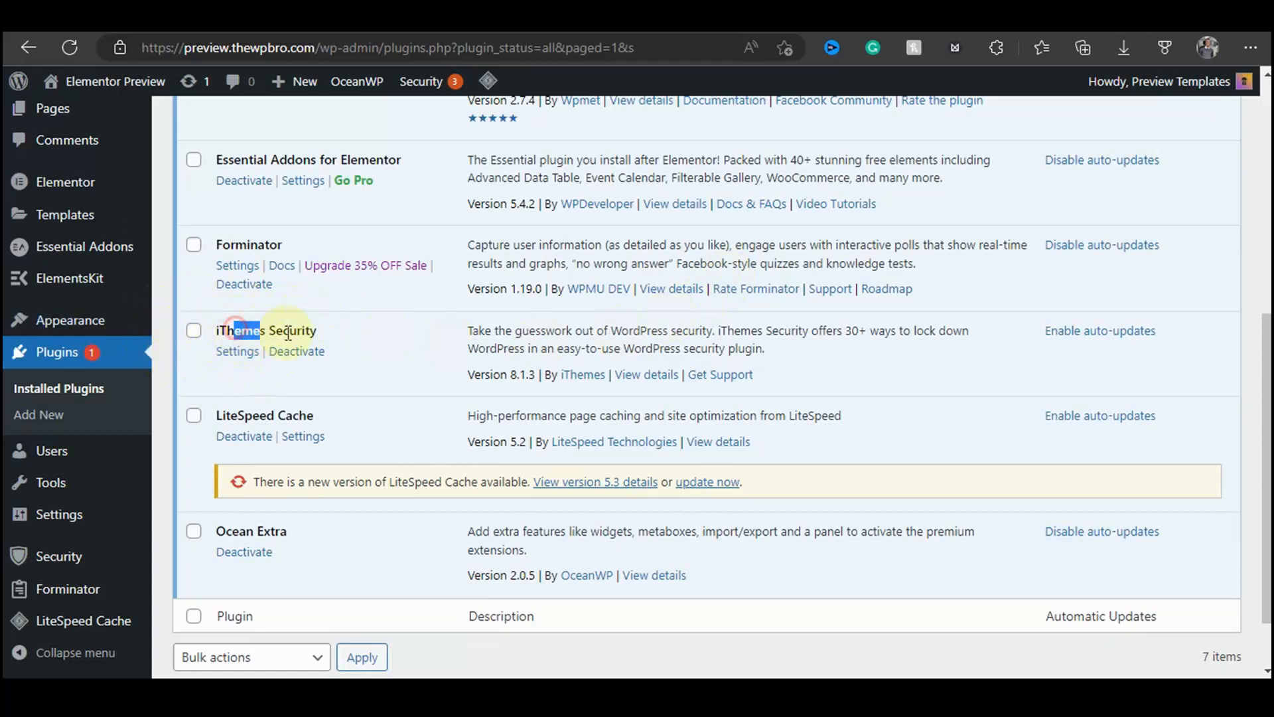
{"action": "left_click", "coordinate": [239, 352]}
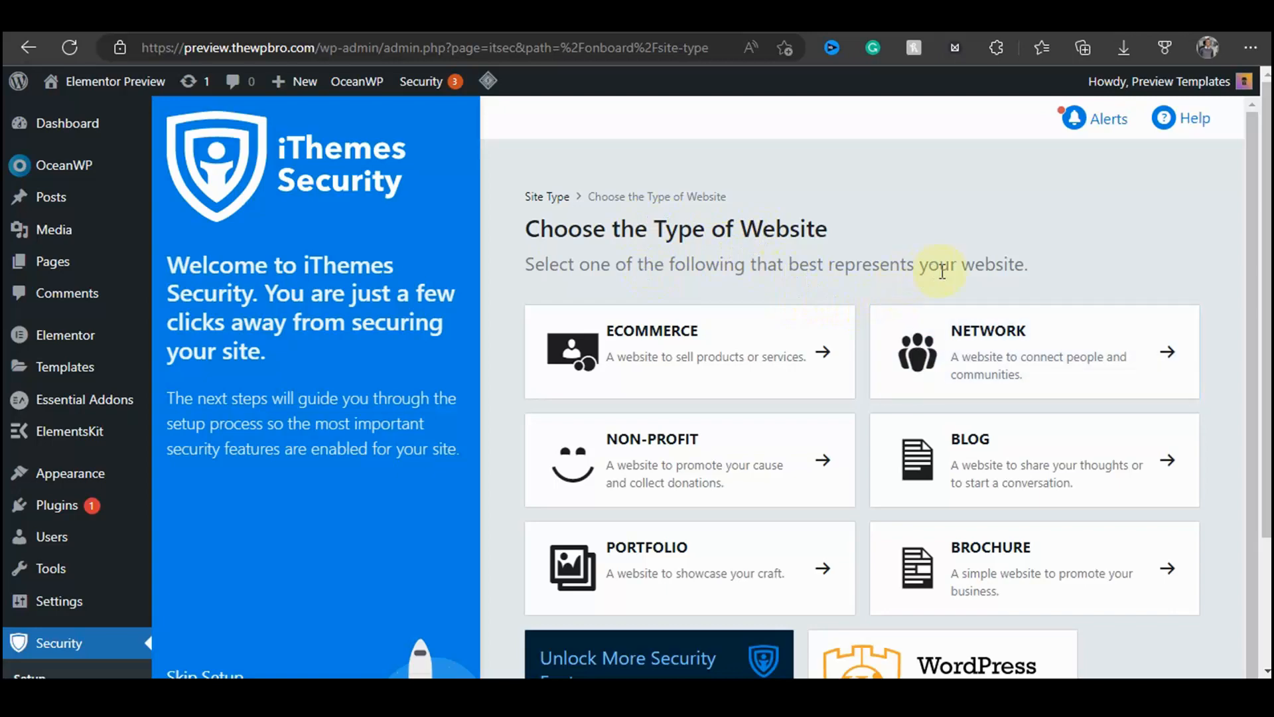
Step: Choose Portfolio as the website type, enable Security Check Pro, and continue
{"action": "left_click", "coordinate": [768, 473]}
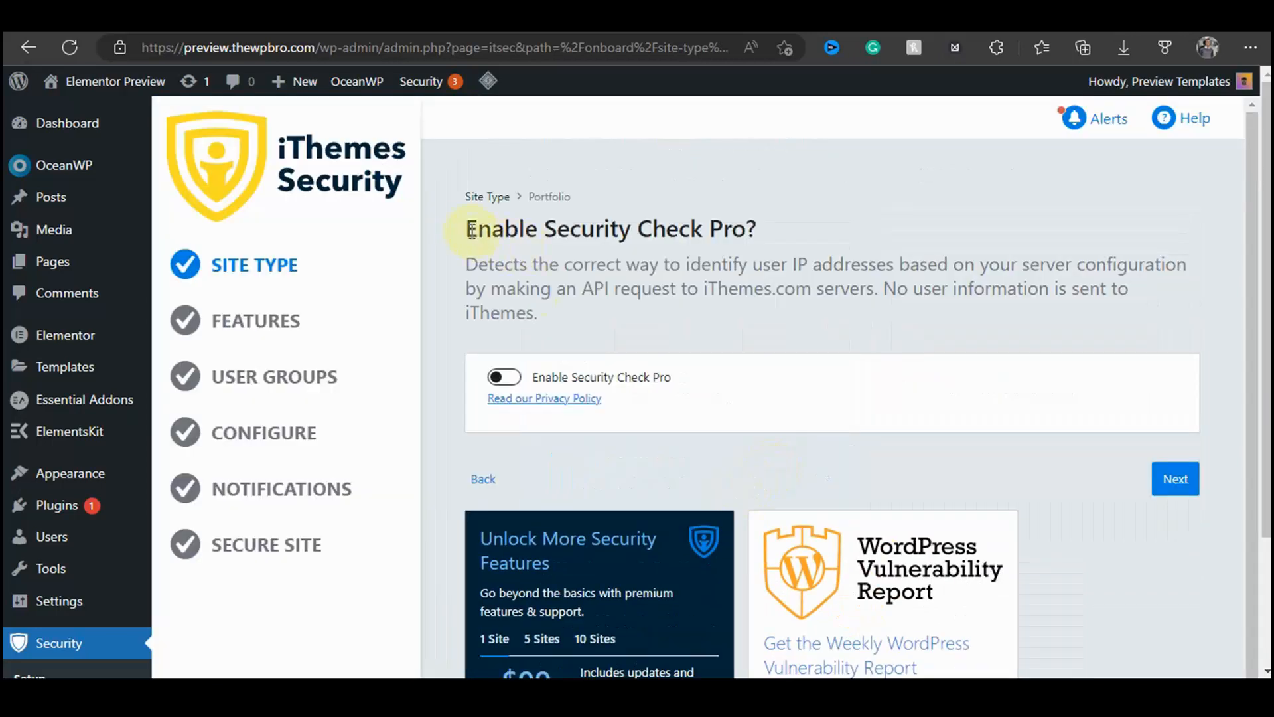
{"action": "left_click_drag", "start_coordinate": [467, 228], "coordinate": [781, 223]}
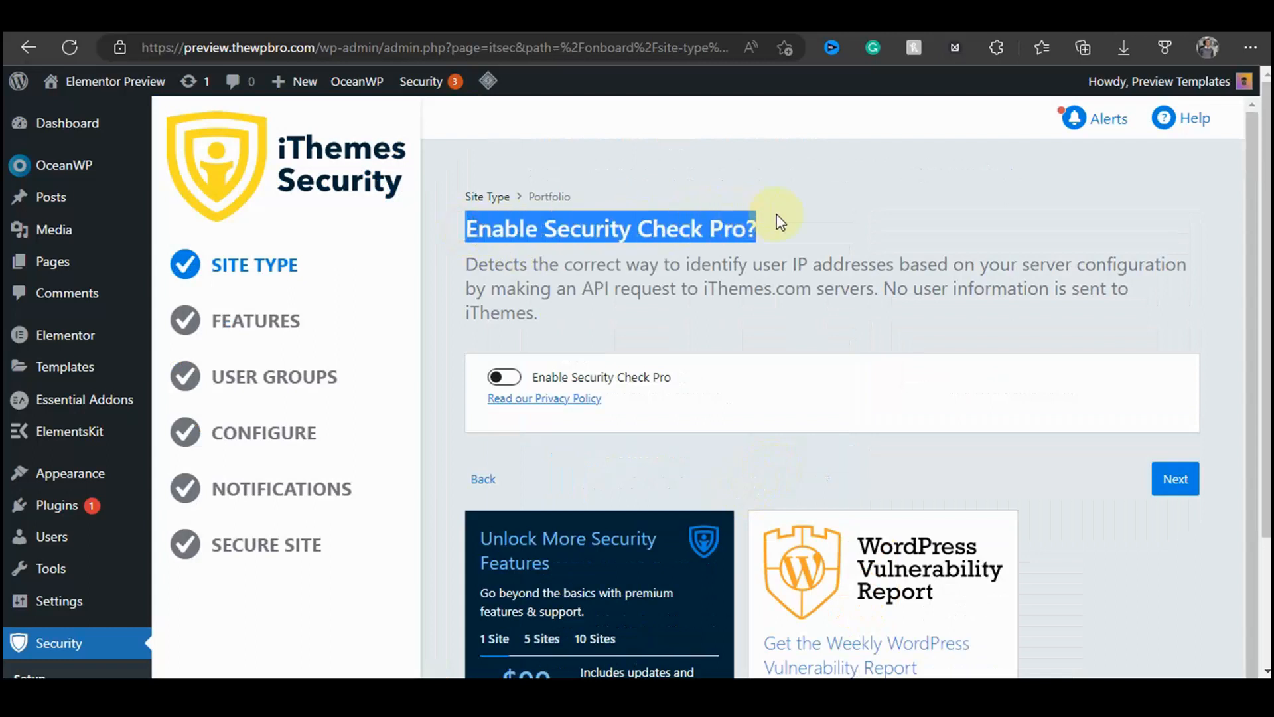
{"action": "left_click_drag", "start_coordinate": [467, 264], "coordinate": [1059, 264]}
{"action": "left_click", "coordinate": [774, 316]}
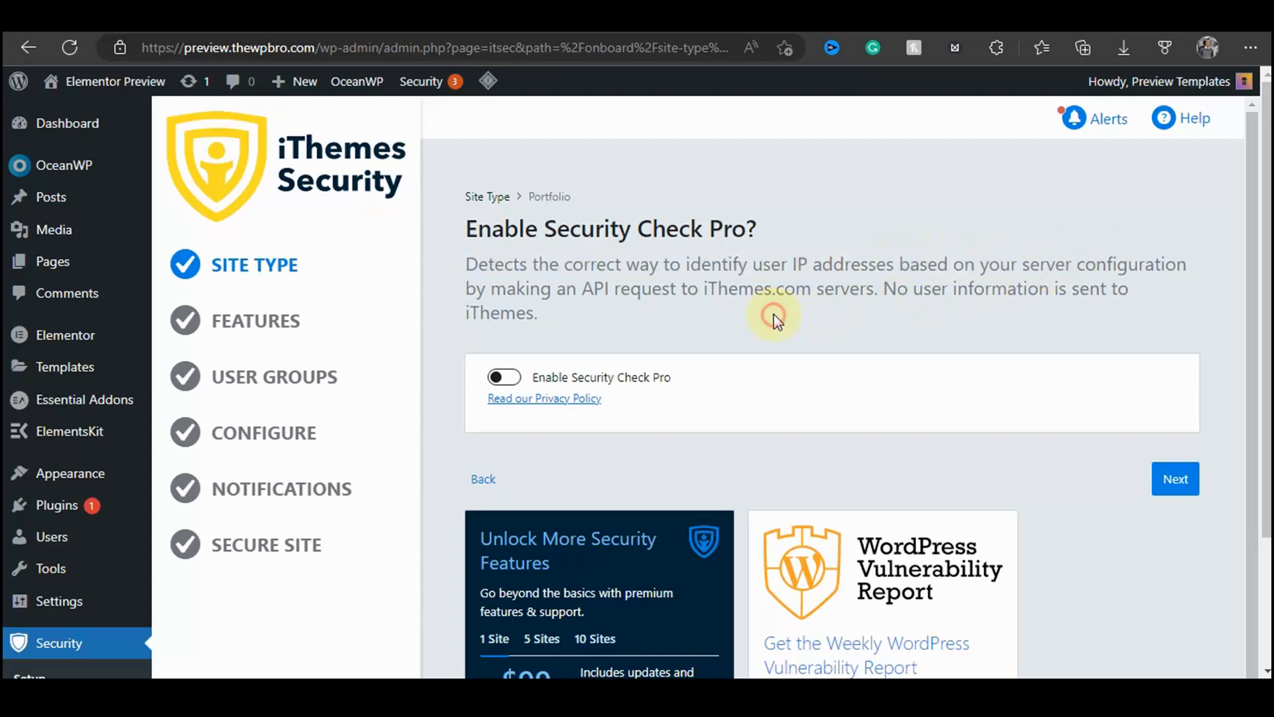
{"action": "left_click_drag", "start_coordinate": [721, 278], "coordinate": [883, 279]}
{"action": "left_click", "coordinate": [745, 326]}
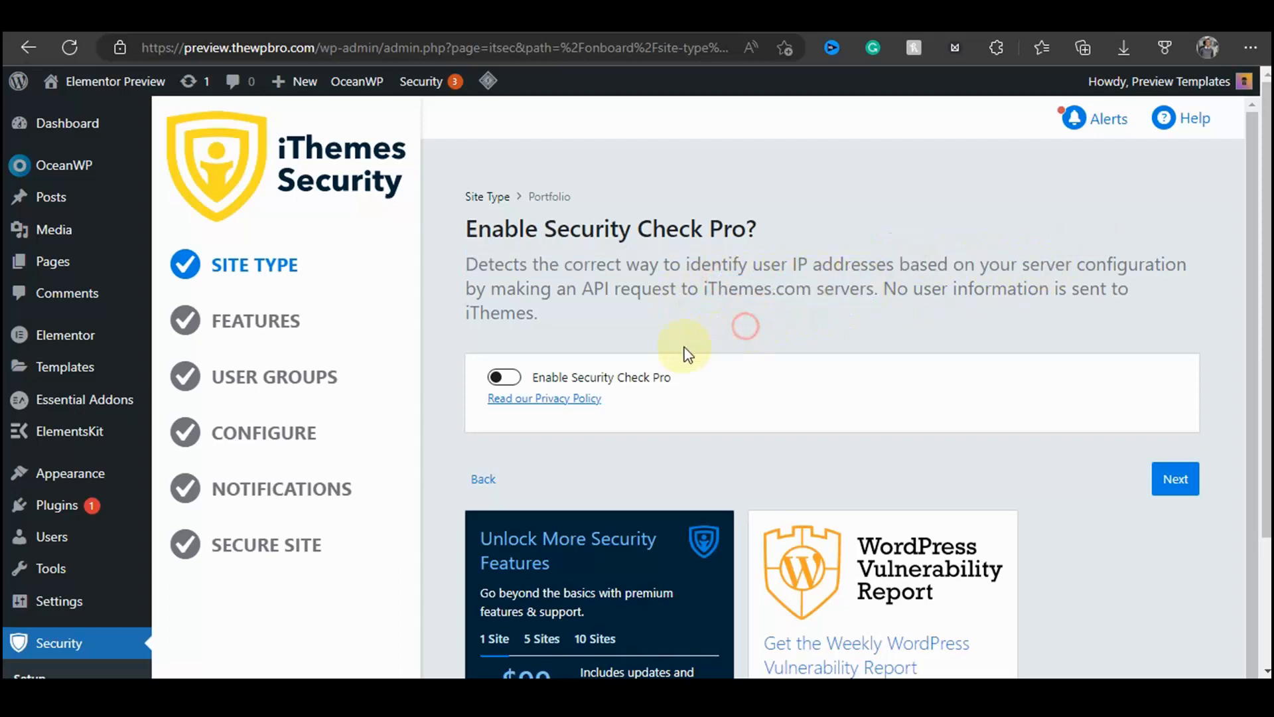
{"action": "left_click", "coordinate": [505, 377]}
{"action": "left_click", "coordinate": [566, 331]}
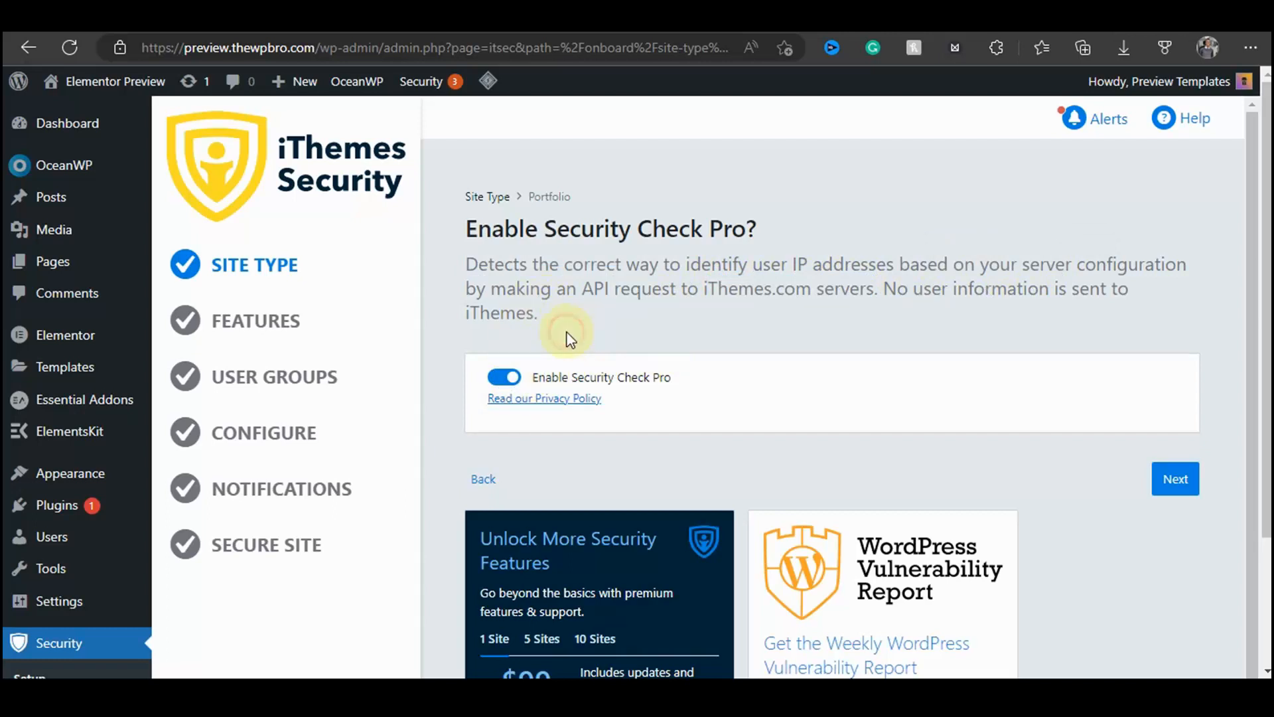
{"action": "left_click", "coordinate": [1180, 489]}
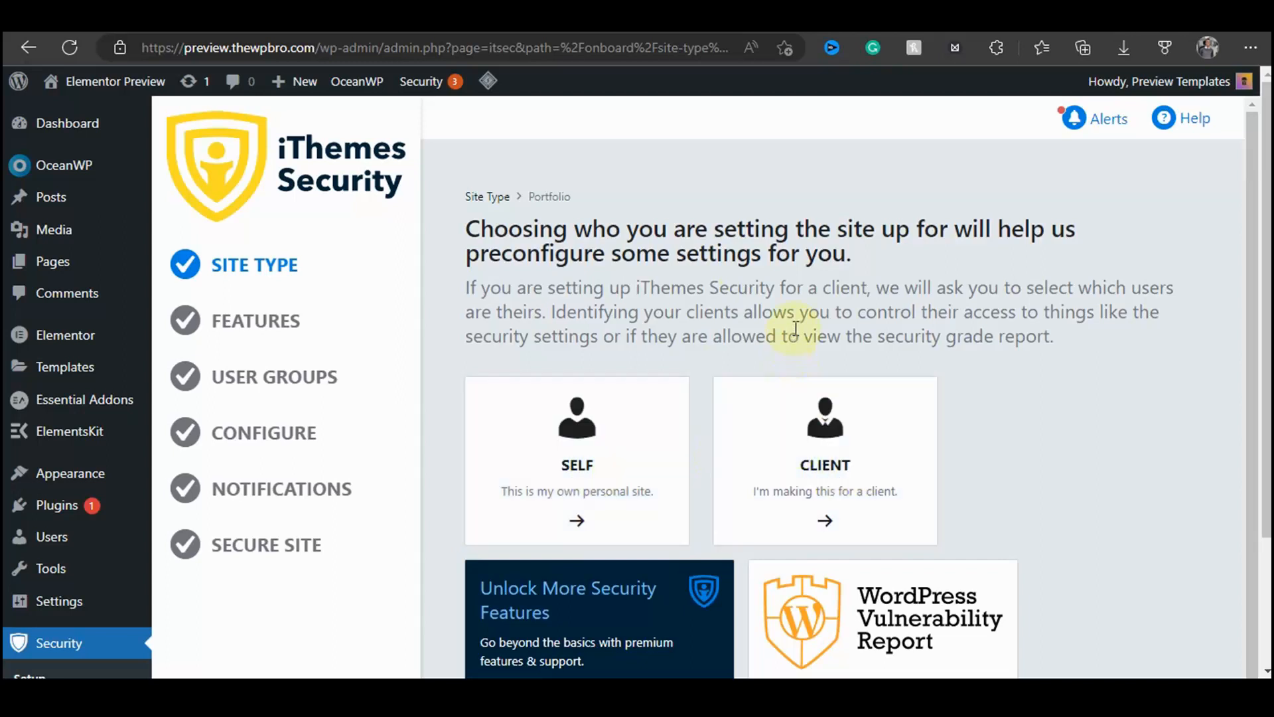
Step: Set the site up for yourself and enforce the password policy for users, then continue
{"action": "left_click", "coordinate": [602, 438]}
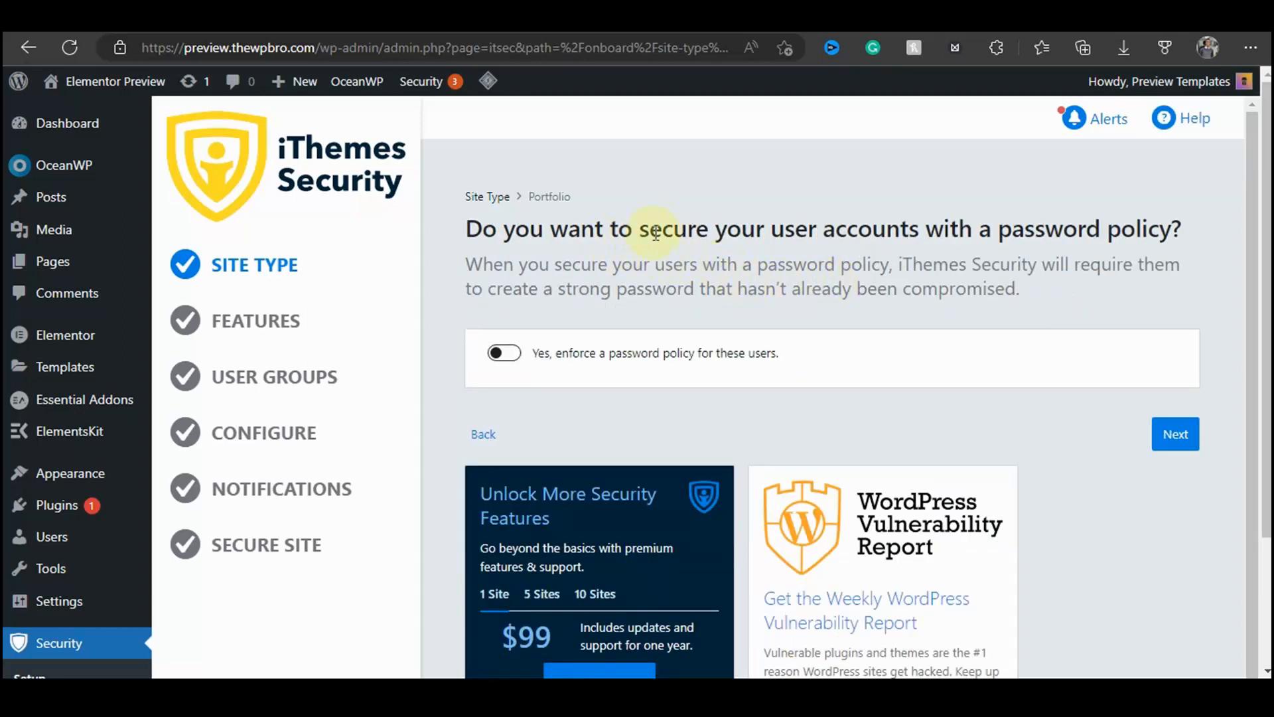
{"action": "left_click_drag", "start_coordinate": [673, 229], "coordinate": [816, 205]}
{"action": "left_click_drag", "start_coordinate": [662, 229], "coordinate": [1178, 229]}
{"action": "left_click", "coordinate": [763, 256]}
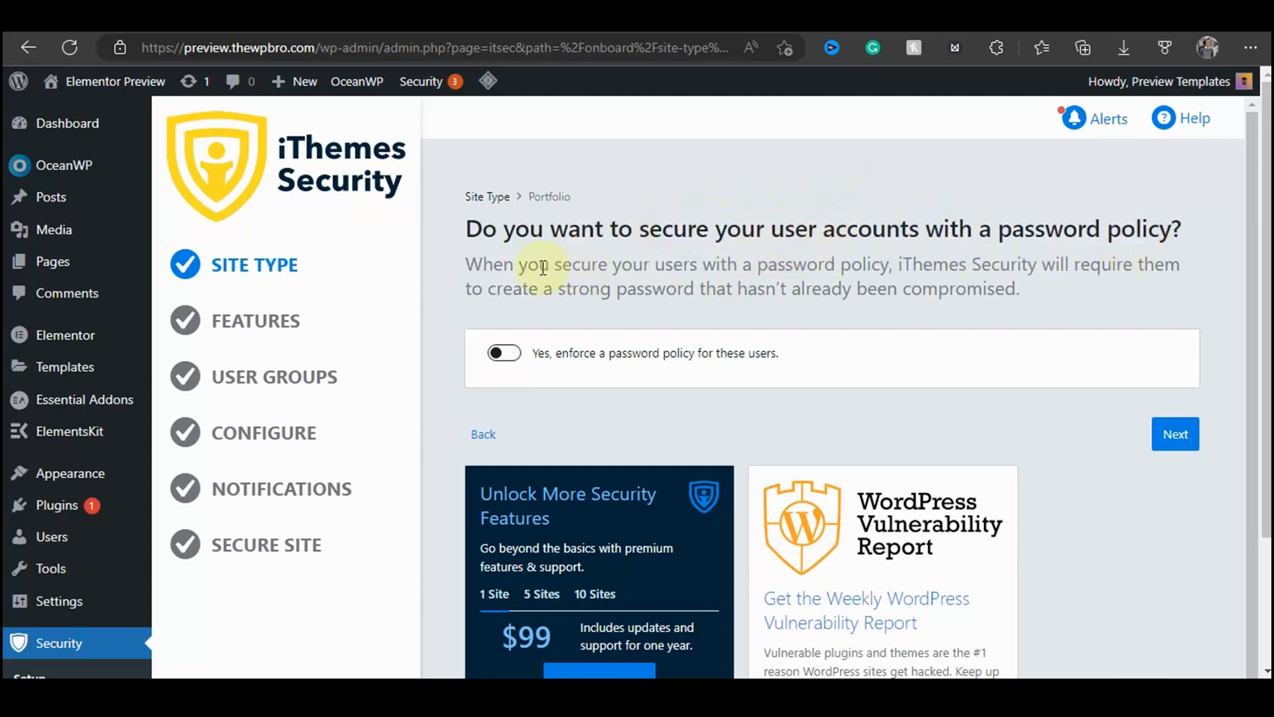
{"action": "left_click_drag", "start_coordinate": [543, 268], "coordinate": [1029, 285]}
{"action": "left_click", "coordinate": [897, 282]}
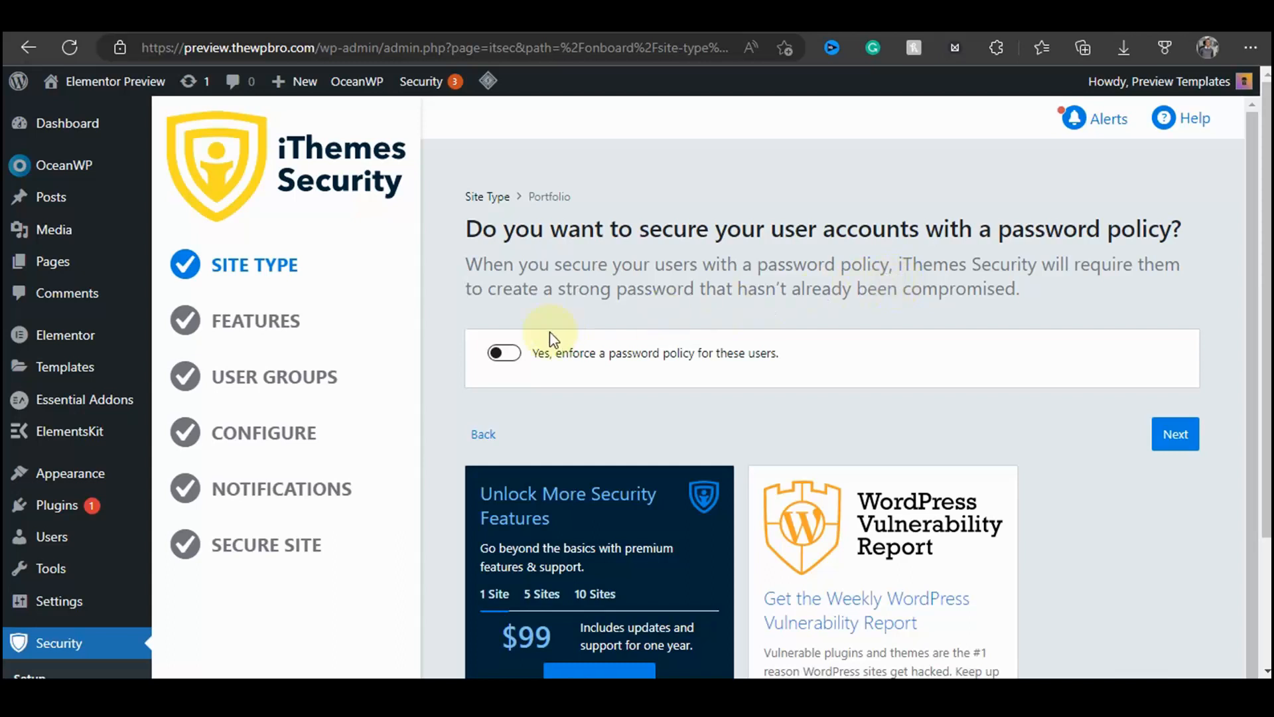
{"action": "left_click", "coordinate": [507, 352]}
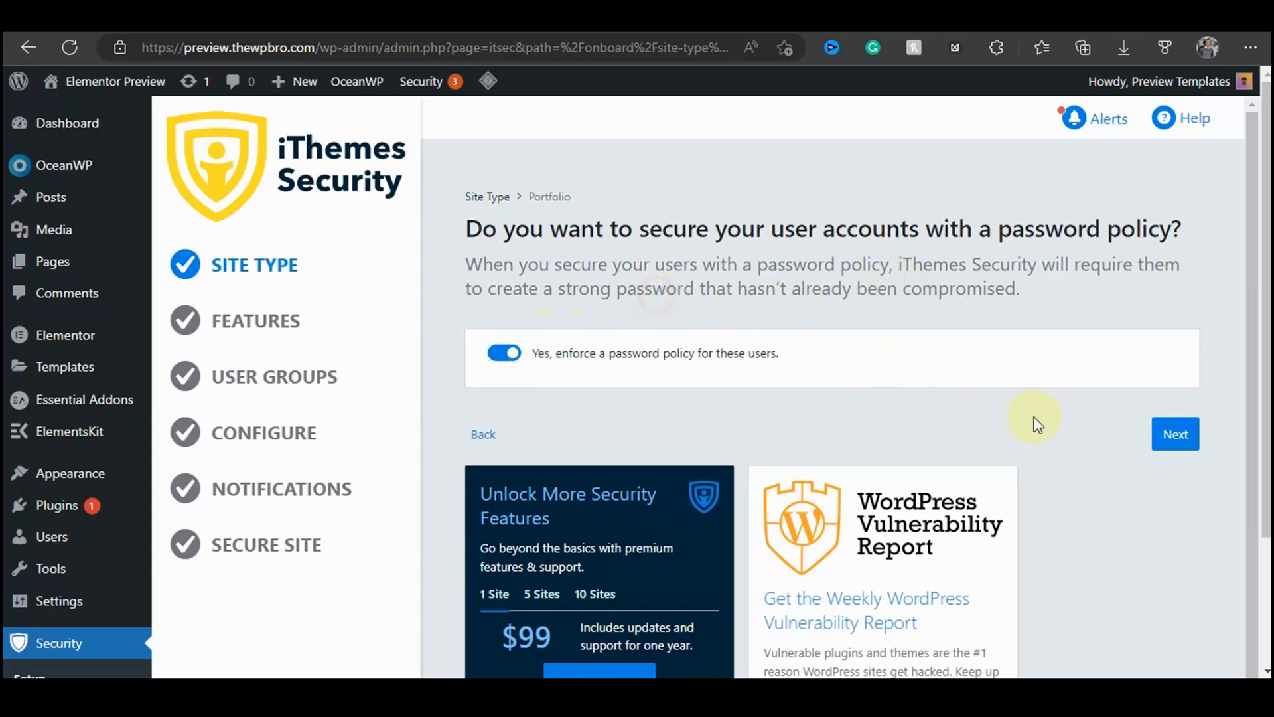
{"action": "left_click", "coordinate": [1182, 446]}
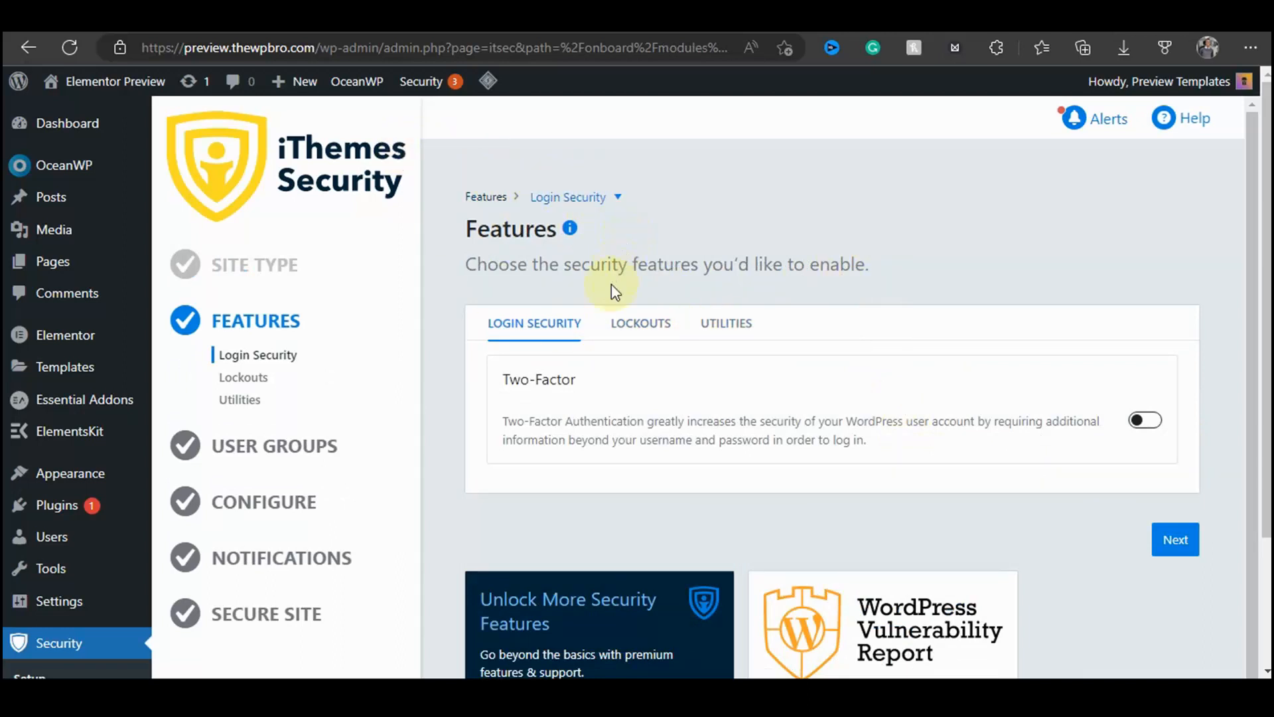
Step: Enable the Two-Factor login security feature
{"action": "scroll", "coordinate": [616, 289], "scroll_direction": "down", "scroll_amount": 1}
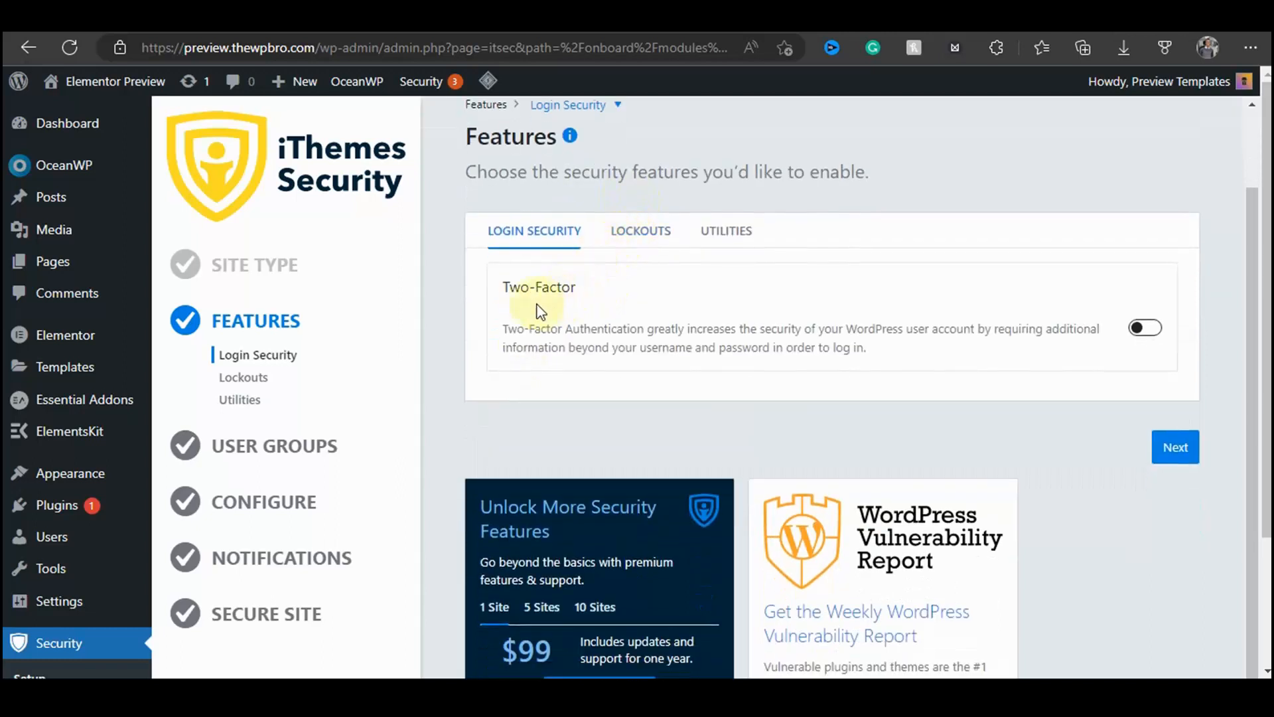
{"action": "left_click_drag", "start_coordinate": [503, 287], "coordinate": [576, 286]}
{"action": "left_click", "coordinate": [611, 344]}
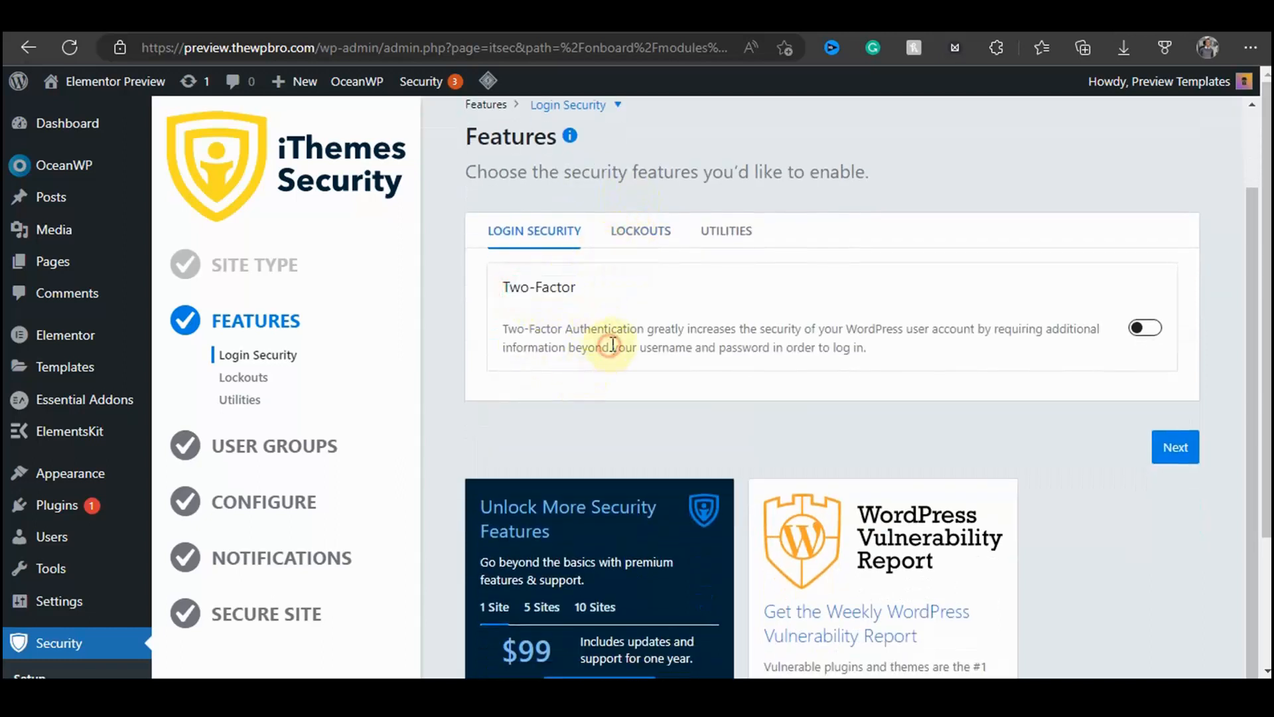
{"action": "left_click_drag", "start_coordinate": [647, 329], "coordinate": [978, 383]}
{"action": "left_click", "coordinate": [880, 430]}
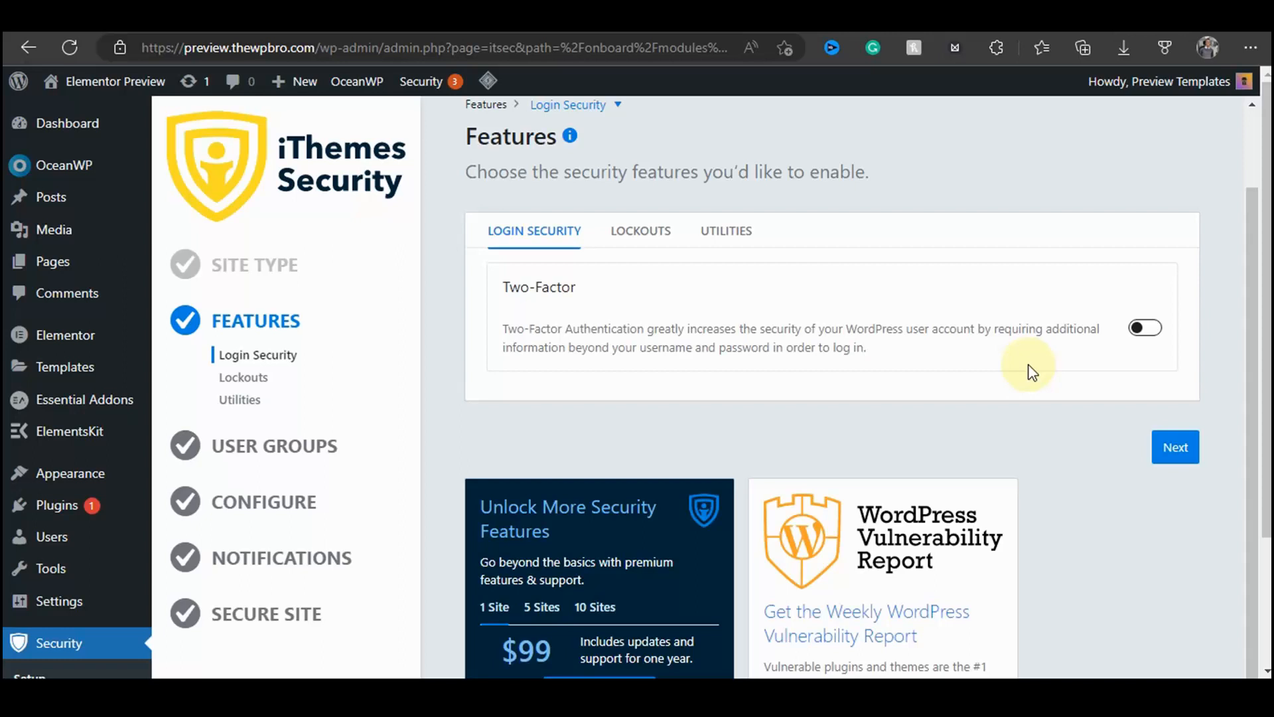
{"action": "left_click", "coordinate": [1143, 330]}
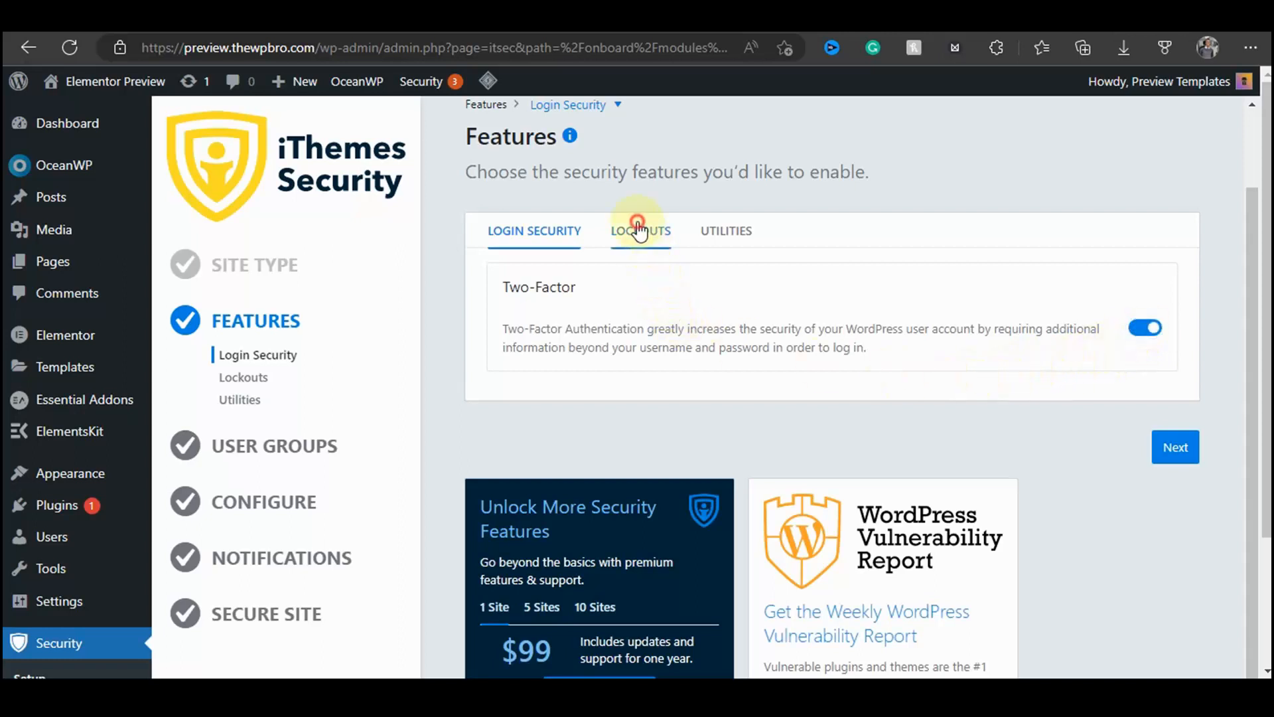
Step: Review the Lockouts and Utilities feature options, keeping them enabled, and continue to User Groups
{"action": "left_click", "coordinate": [639, 232]}
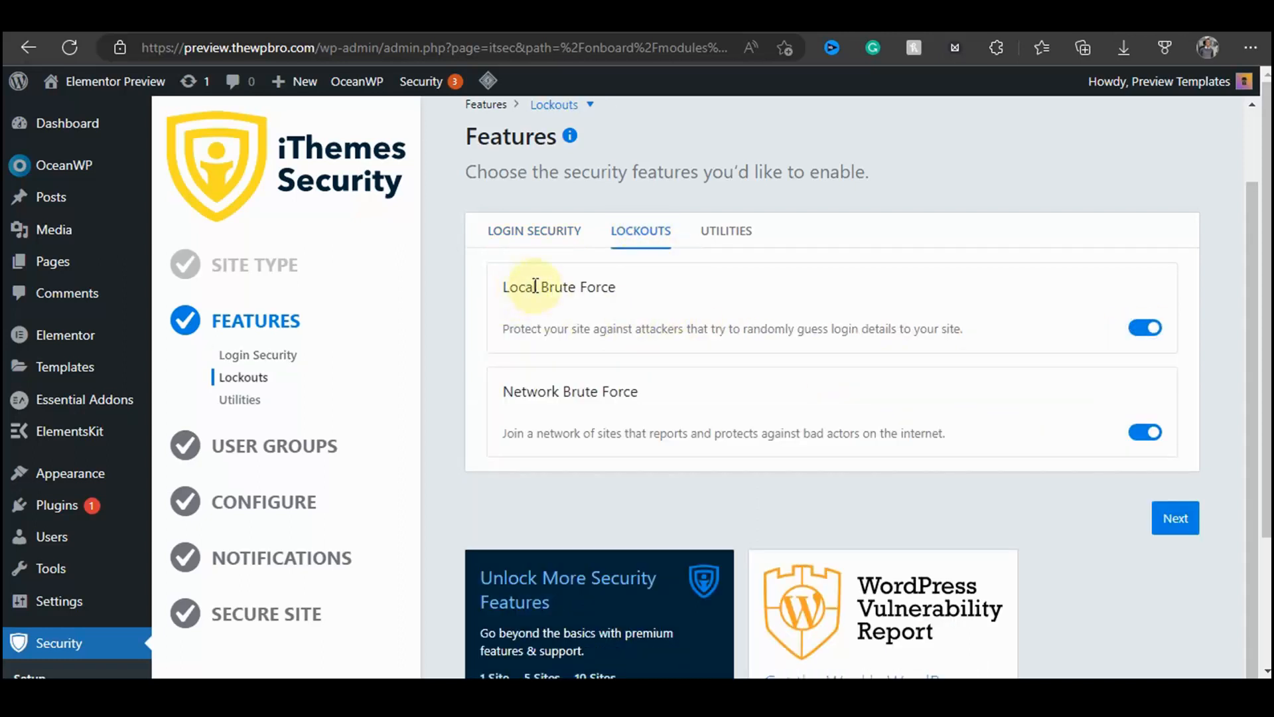
{"action": "left_click_drag", "start_coordinate": [535, 286], "coordinate": [615, 276]}
{"action": "left_click", "coordinate": [526, 327]}
{"action": "left_click", "coordinate": [564, 332]}
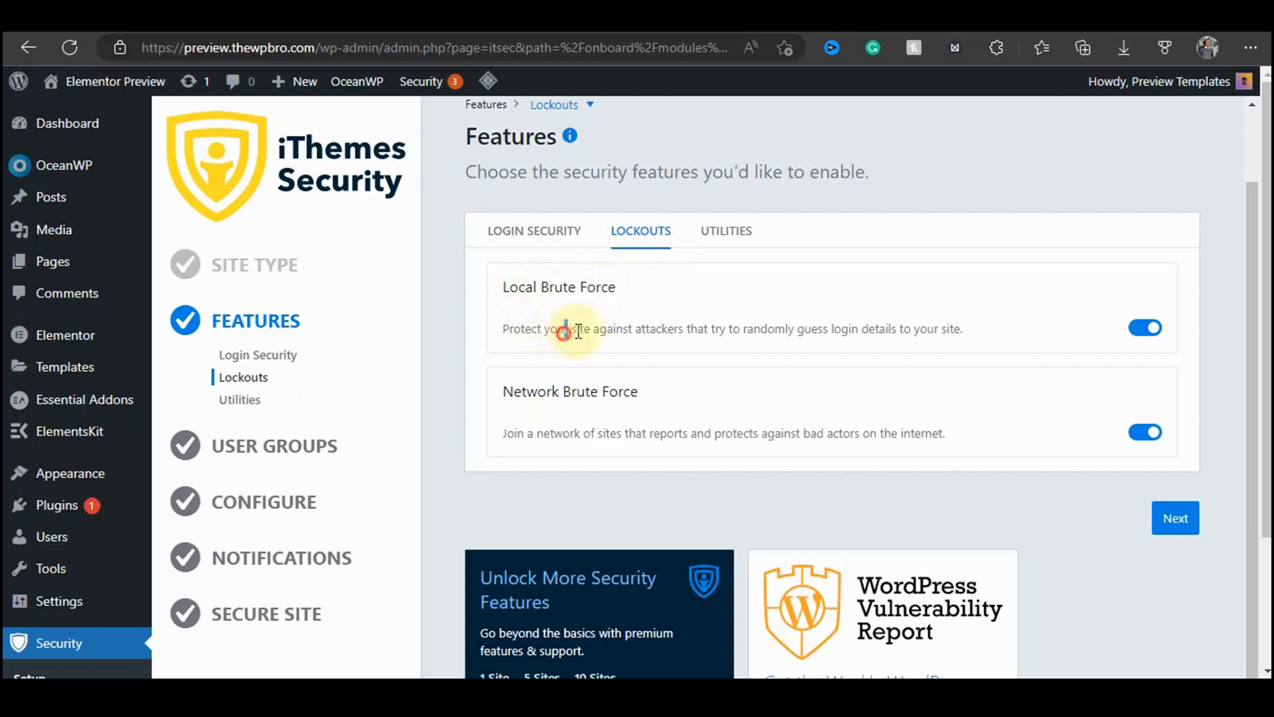
{"action": "left_click_drag", "start_coordinate": [578, 331], "coordinate": [972, 338]}
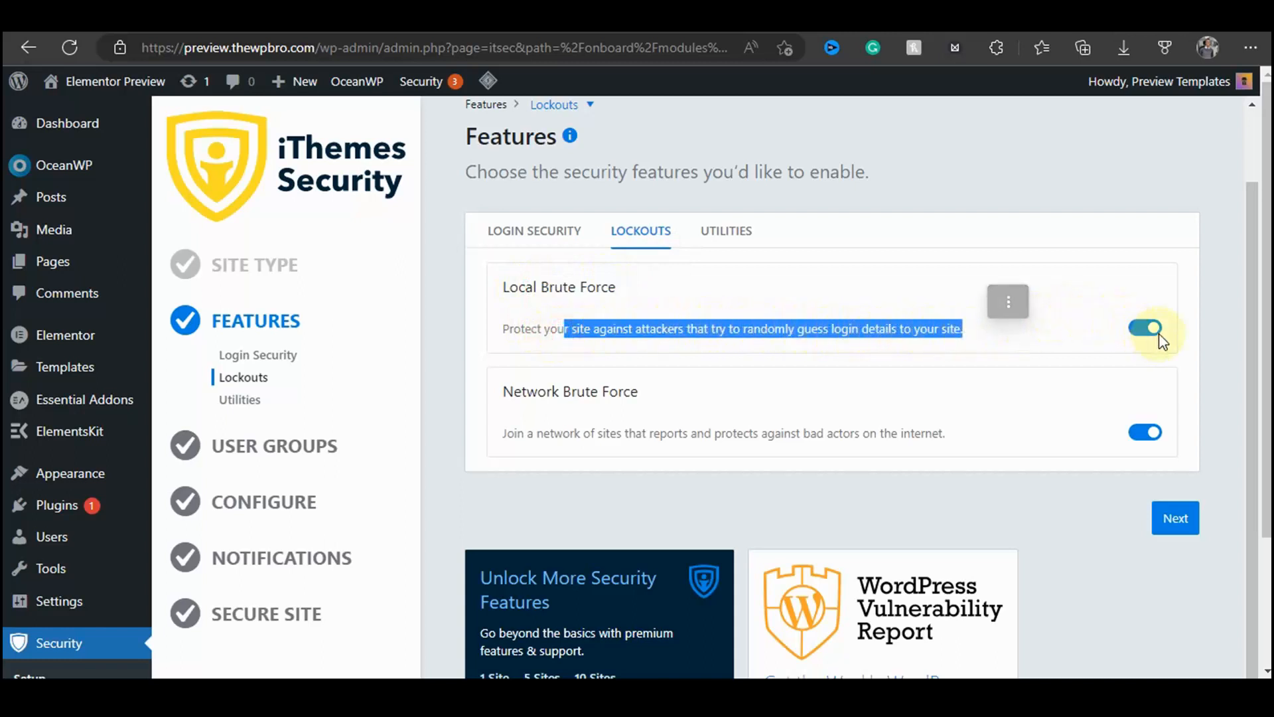
{"action": "left_click", "coordinate": [1137, 358]}
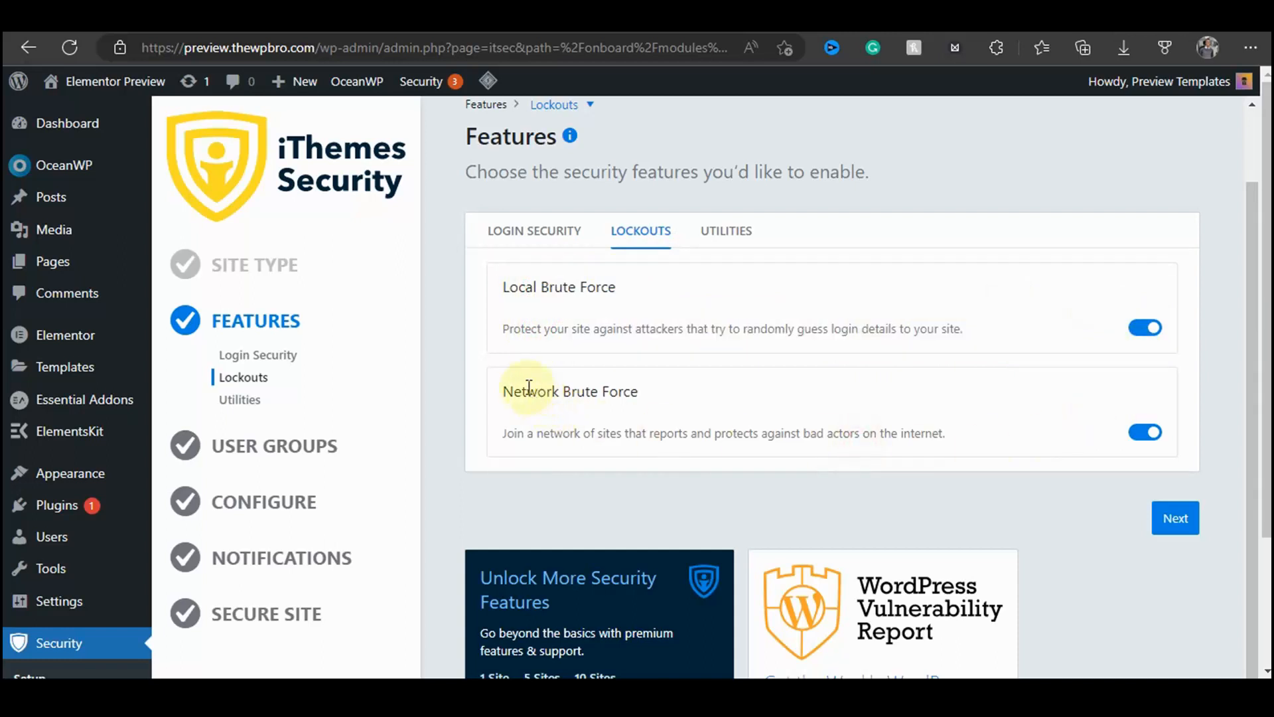
{"action": "left_click_drag", "start_coordinate": [510, 391], "coordinate": [671, 398]}
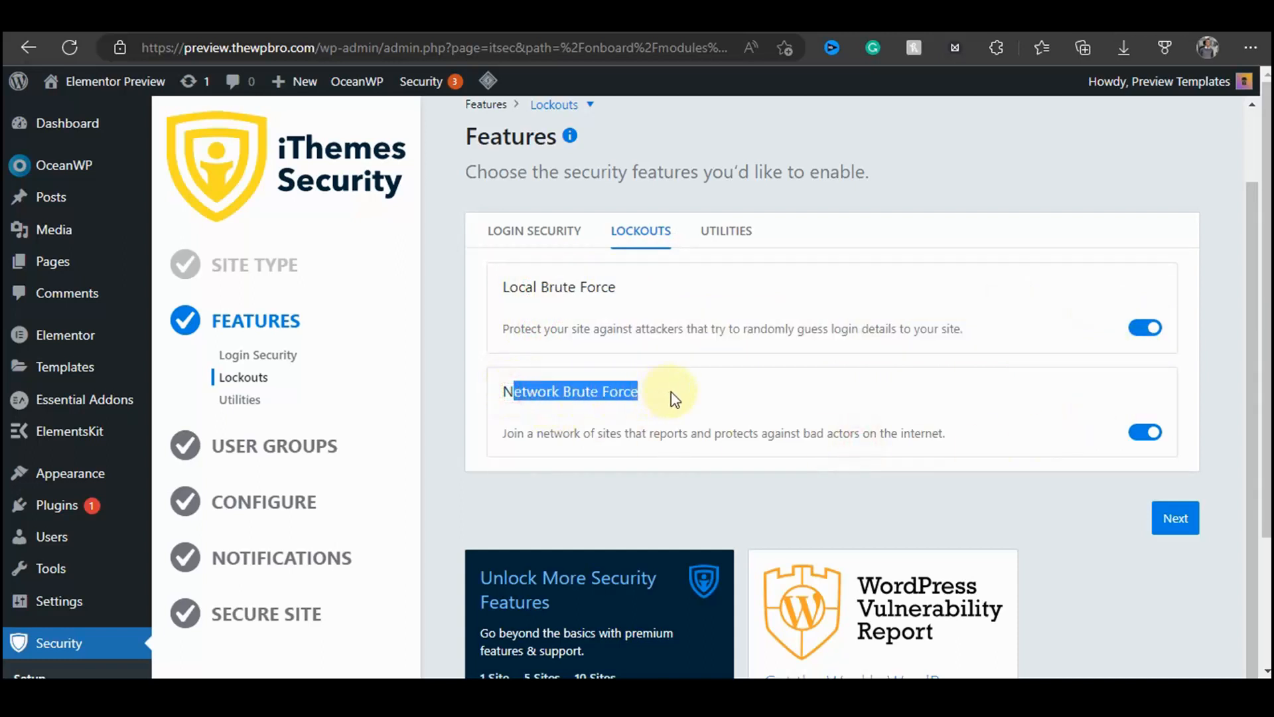
{"action": "left_click", "coordinate": [697, 427]}
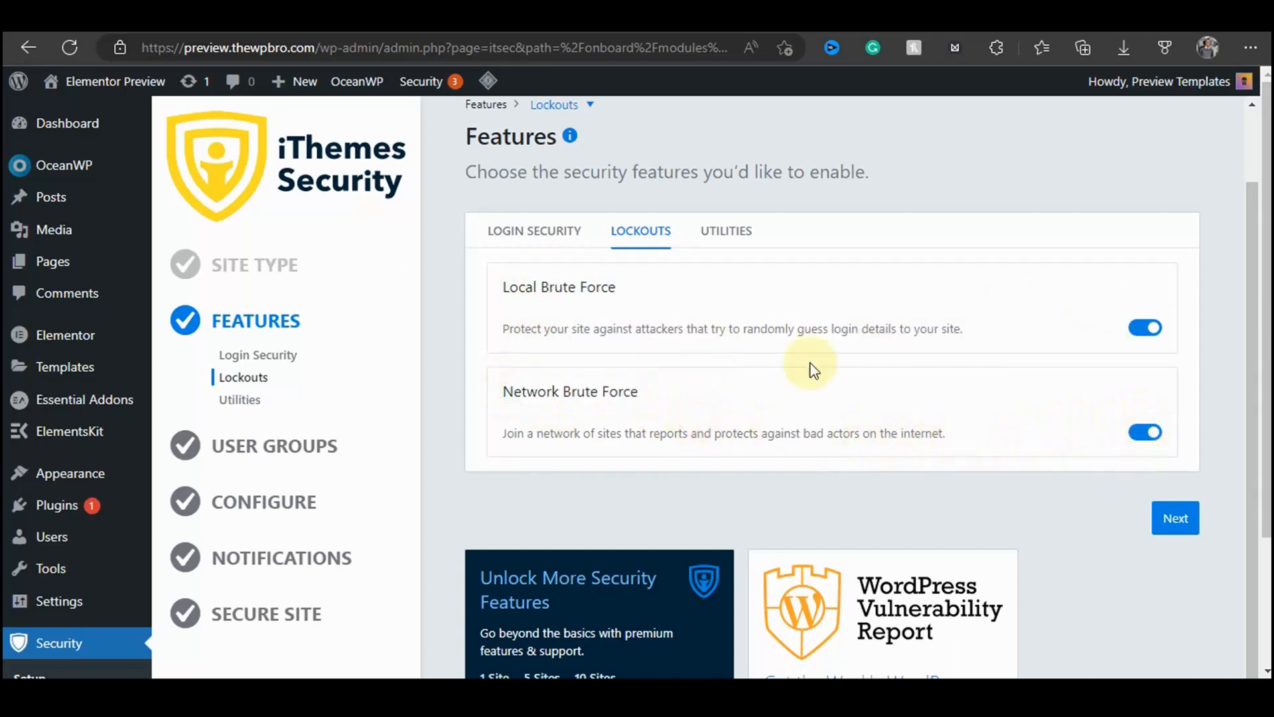
{"action": "left_click", "coordinate": [709, 234]}
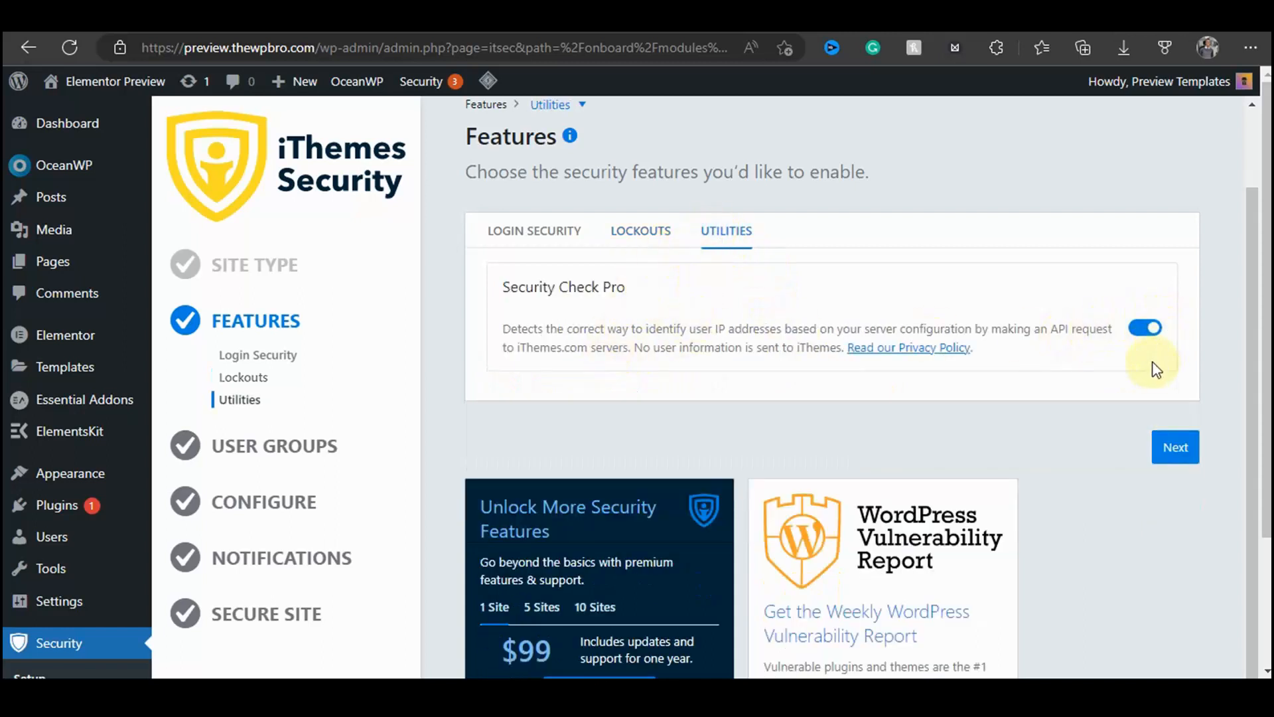
{"action": "left_click", "coordinate": [1190, 450]}
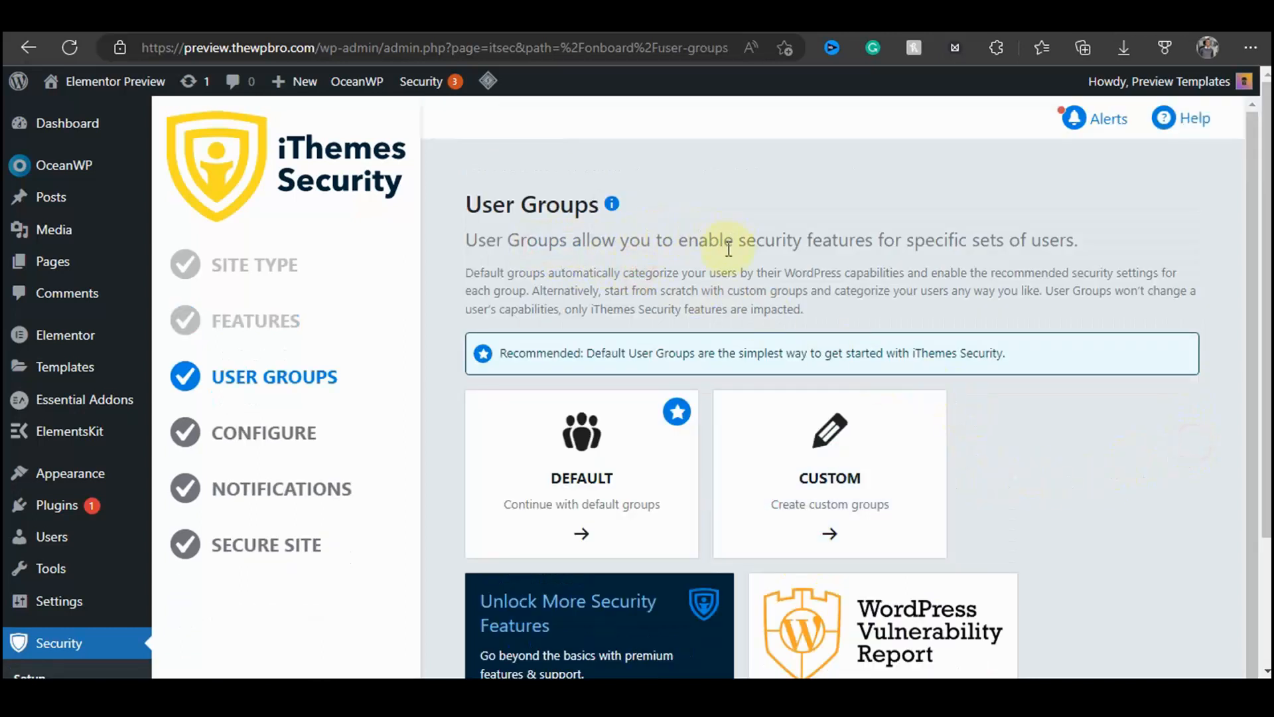
Step: Choose the Default user groups option
{"action": "left_click_drag", "start_coordinate": [729, 249], "coordinate": [1119, 305]}
{"action": "left_click", "coordinate": [1118, 308]}
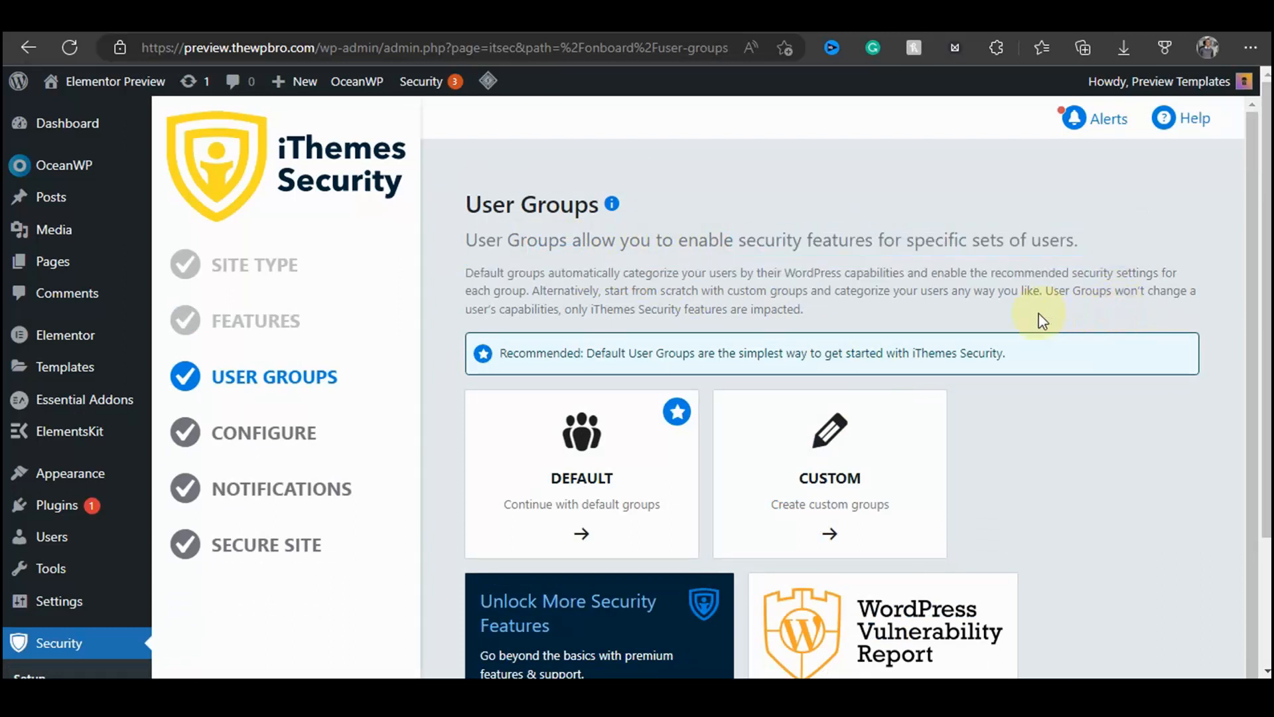
{"action": "left_click", "coordinate": [564, 455]}
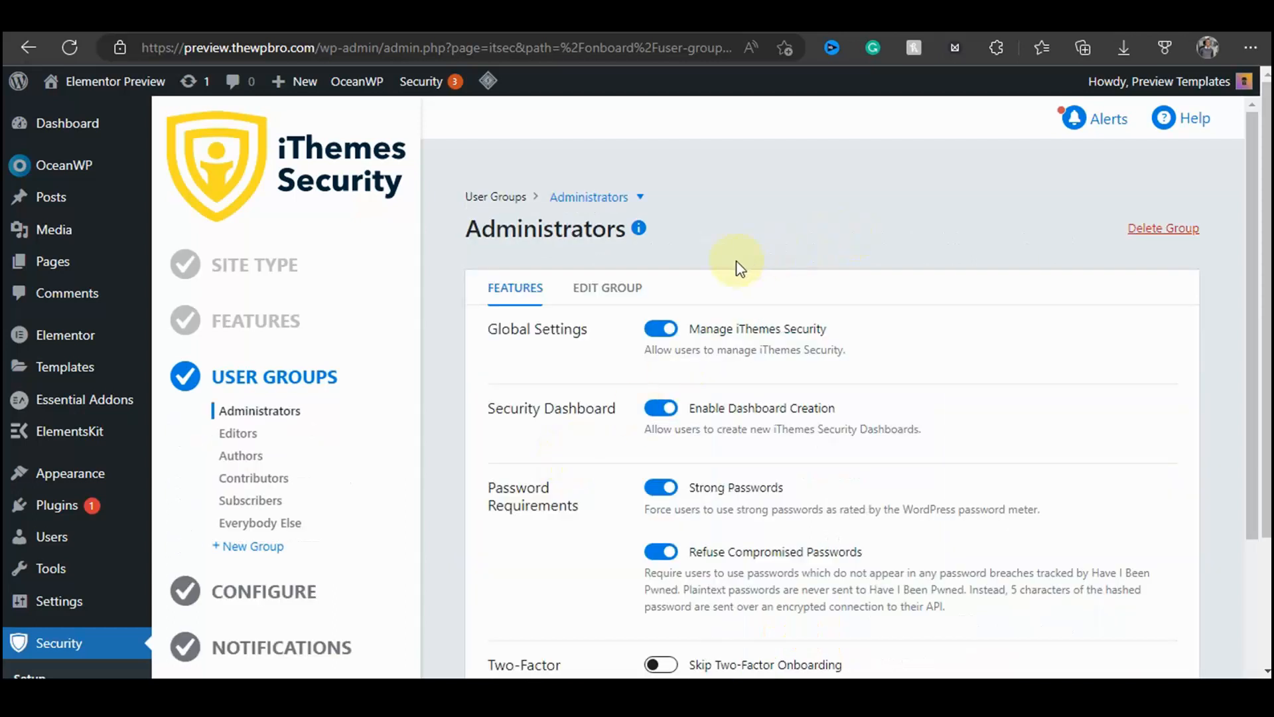
{"action": "scroll", "coordinate": [849, 223], "scroll_direction": "down", "scroll_amount": 1}
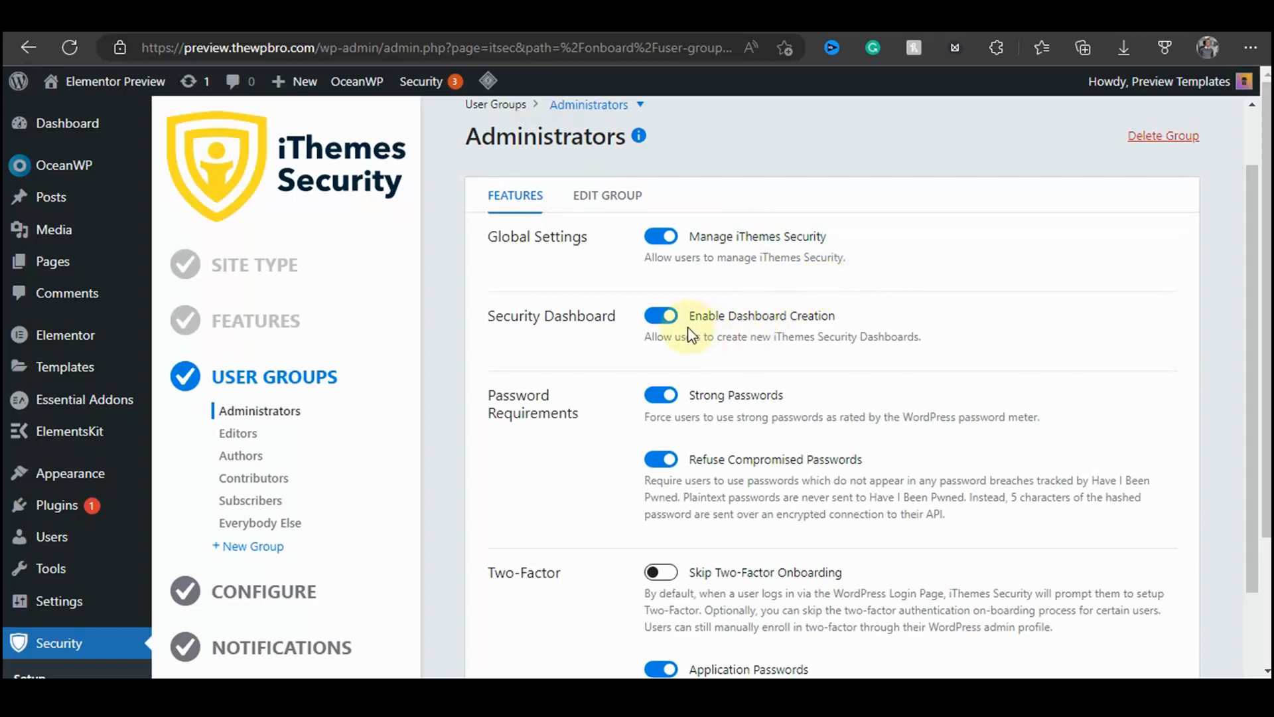
Step: Review the Administrators group's password and two-factor options, keeping the defaults, and continue to the Editors group
{"action": "scroll", "coordinate": [707, 229], "scroll_direction": "down", "scroll_amount": 2}
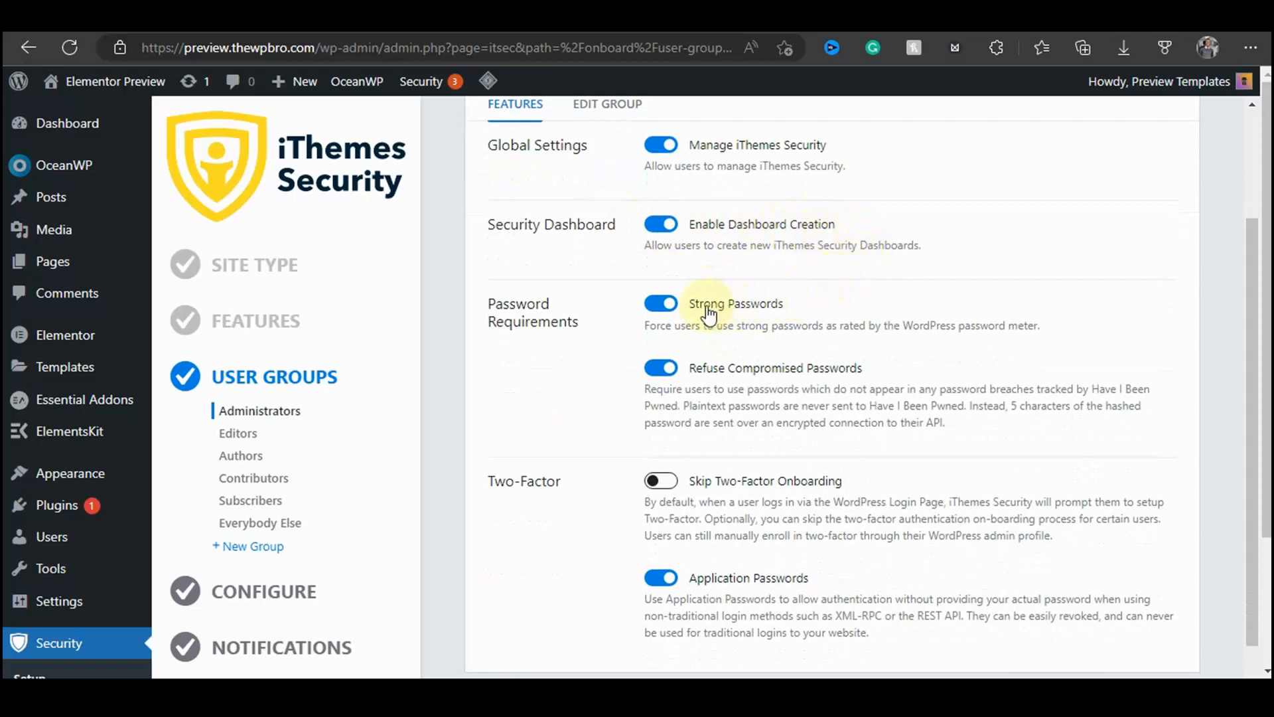
{"action": "left_click_drag", "start_coordinate": [497, 305], "coordinate": [561, 342]}
{"action": "left_click", "coordinate": [561, 345]}
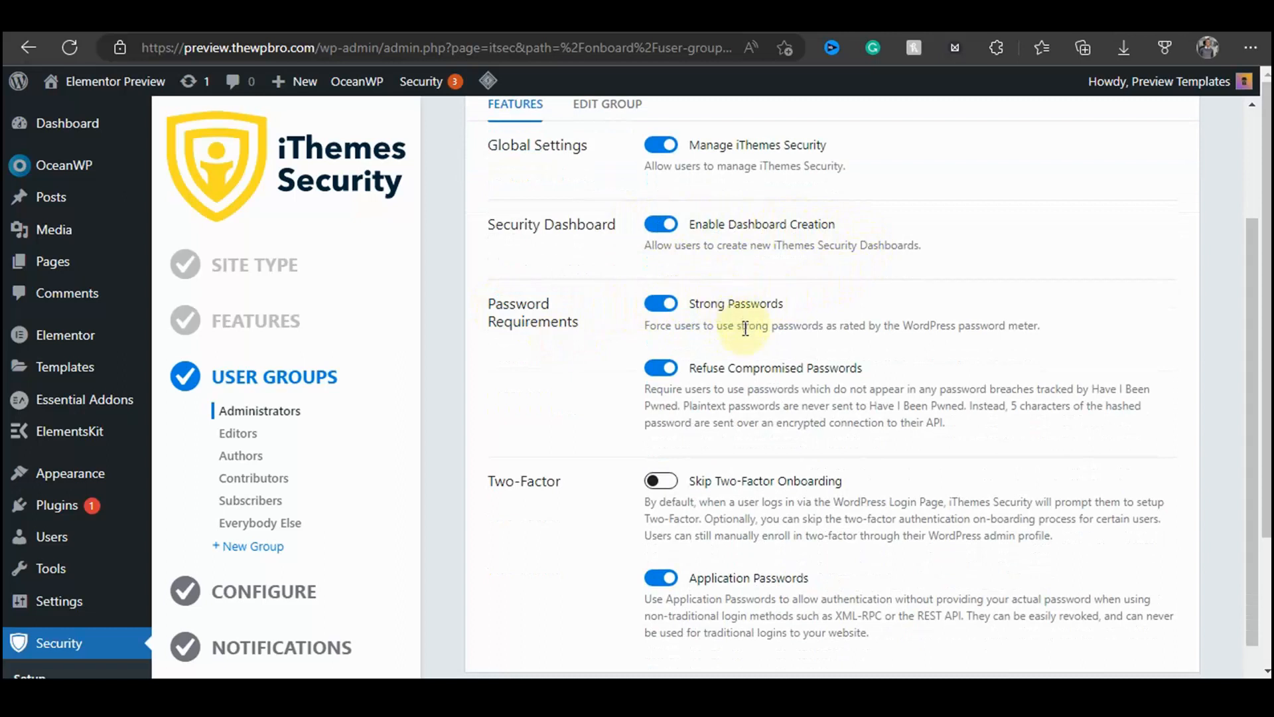
{"action": "left_click_drag", "start_coordinate": [738, 327], "coordinate": [880, 328]}
{"action": "left_click", "coordinate": [541, 356]}
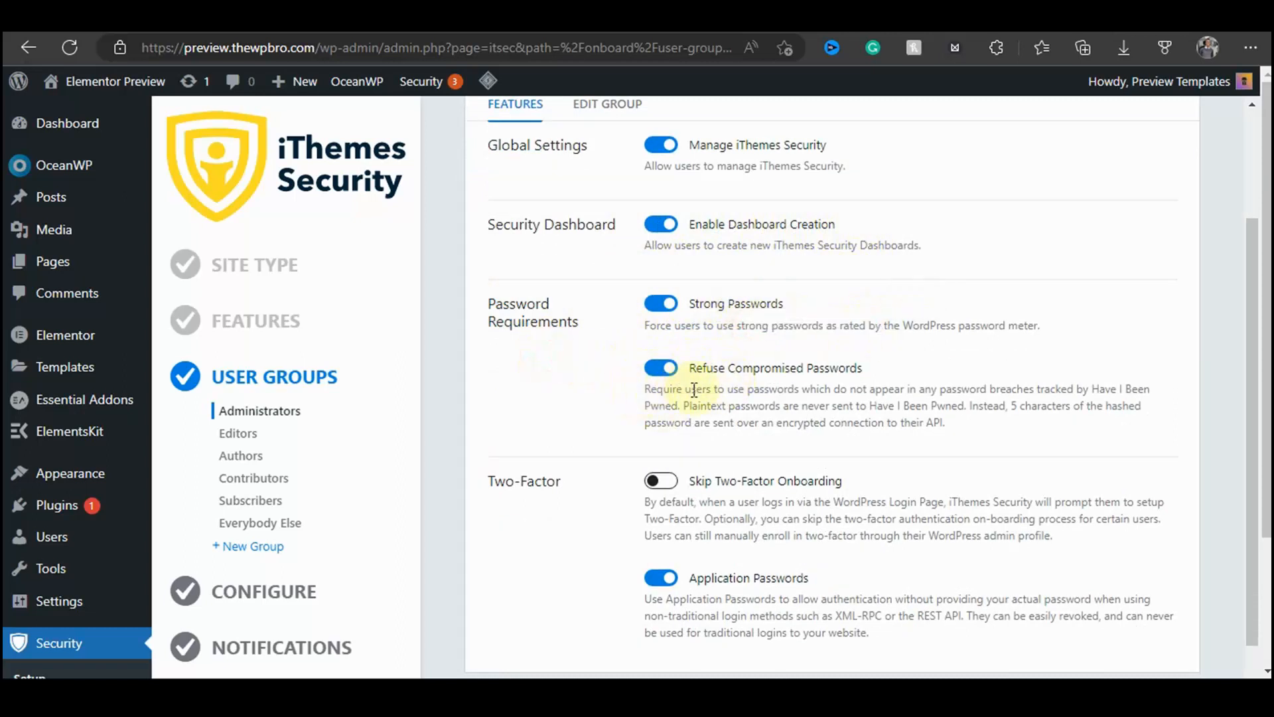
{"action": "left_click_drag", "start_coordinate": [734, 369], "coordinate": [869, 372]}
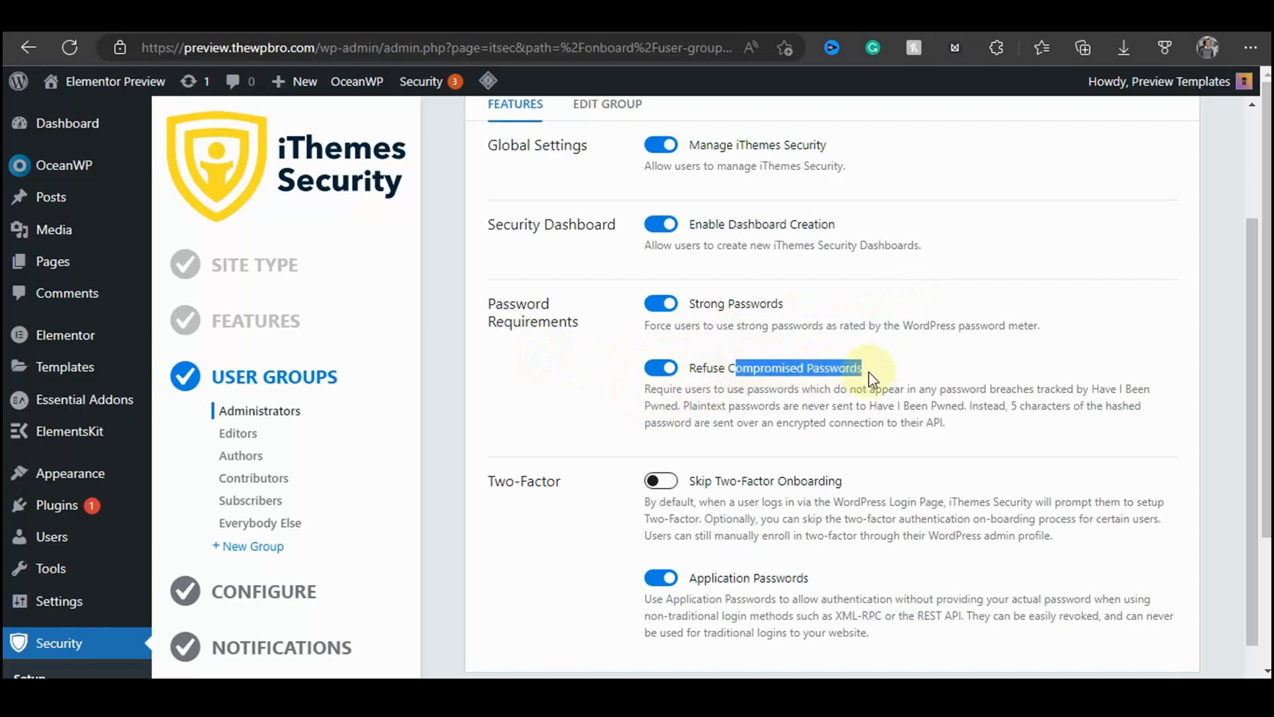
{"action": "left_click", "coordinate": [501, 425]}
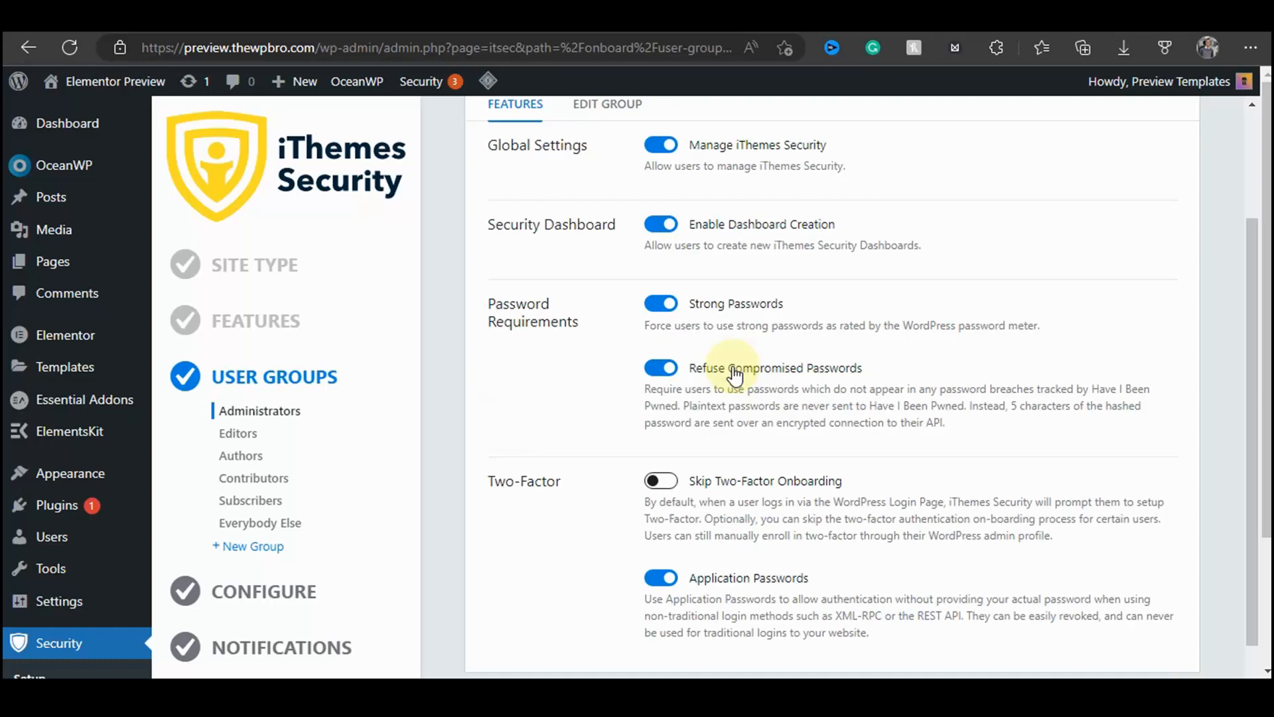
{"action": "scroll", "coordinate": [734, 375], "scroll_direction": "down", "scroll_amount": 3}
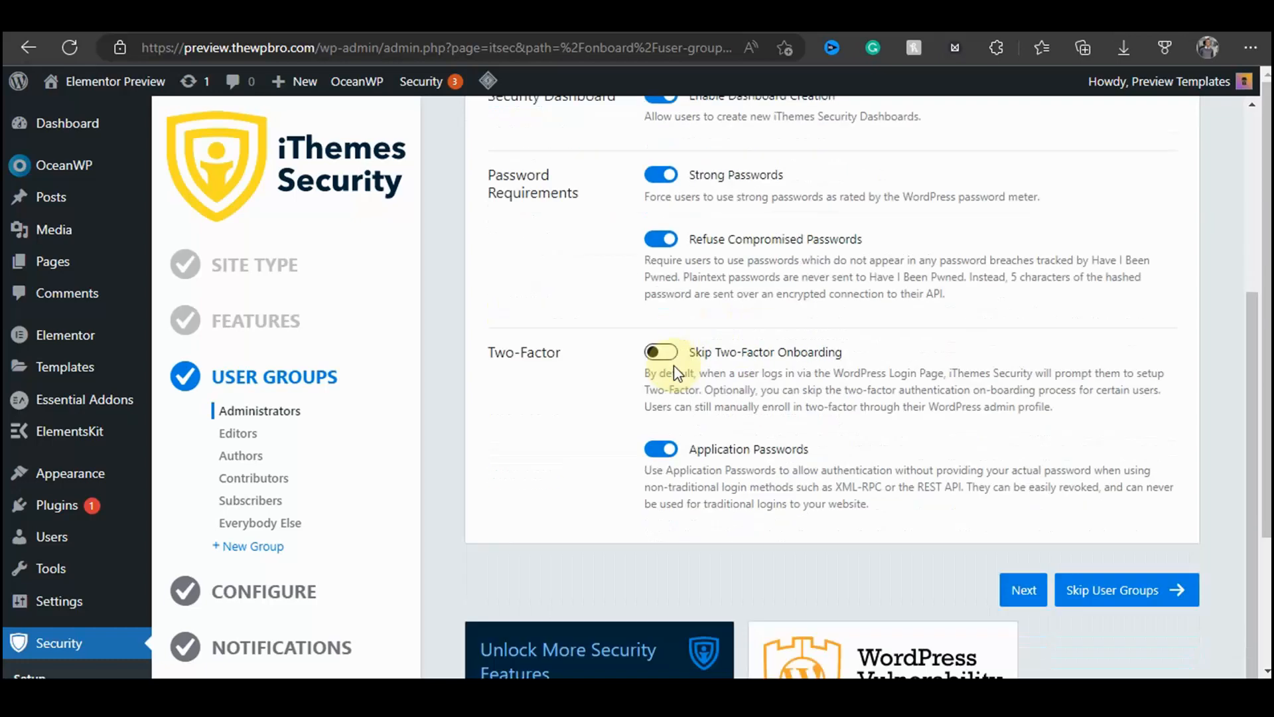
{"action": "left_click_drag", "start_coordinate": [490, 297], "coordinate": [557, 297]}
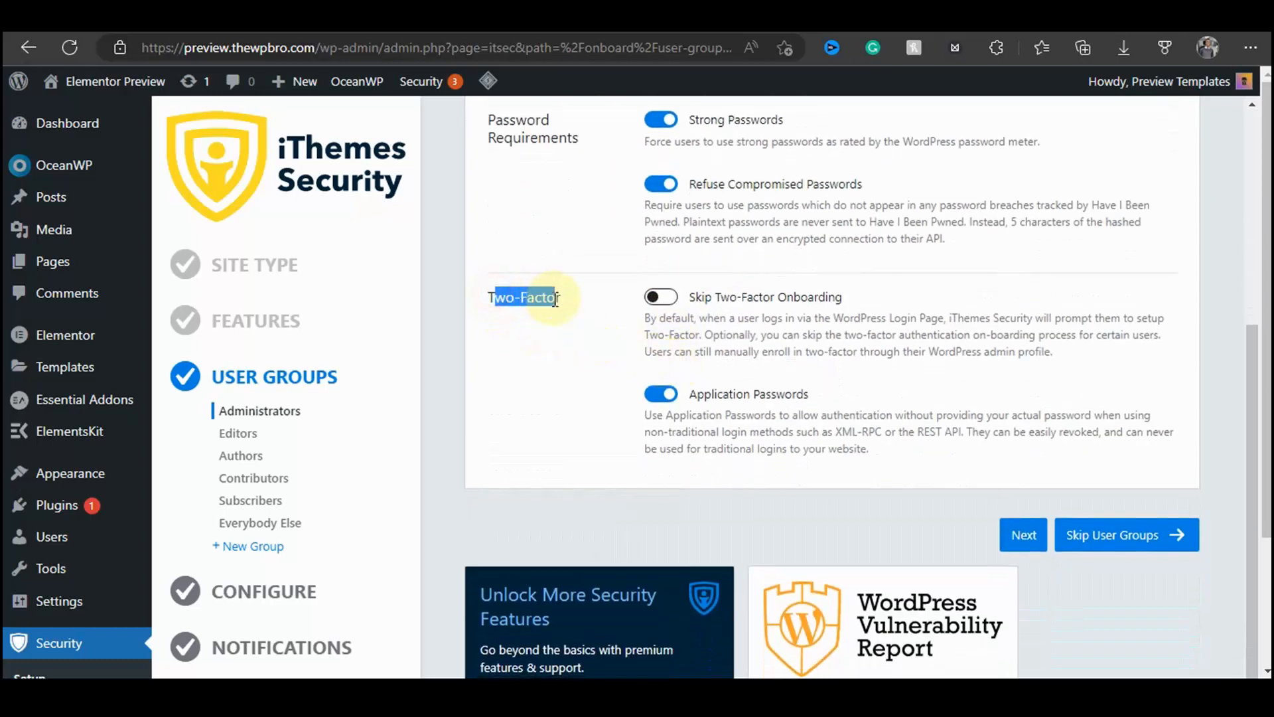
{"action": "left_click", "coordinate": [541, 302]}
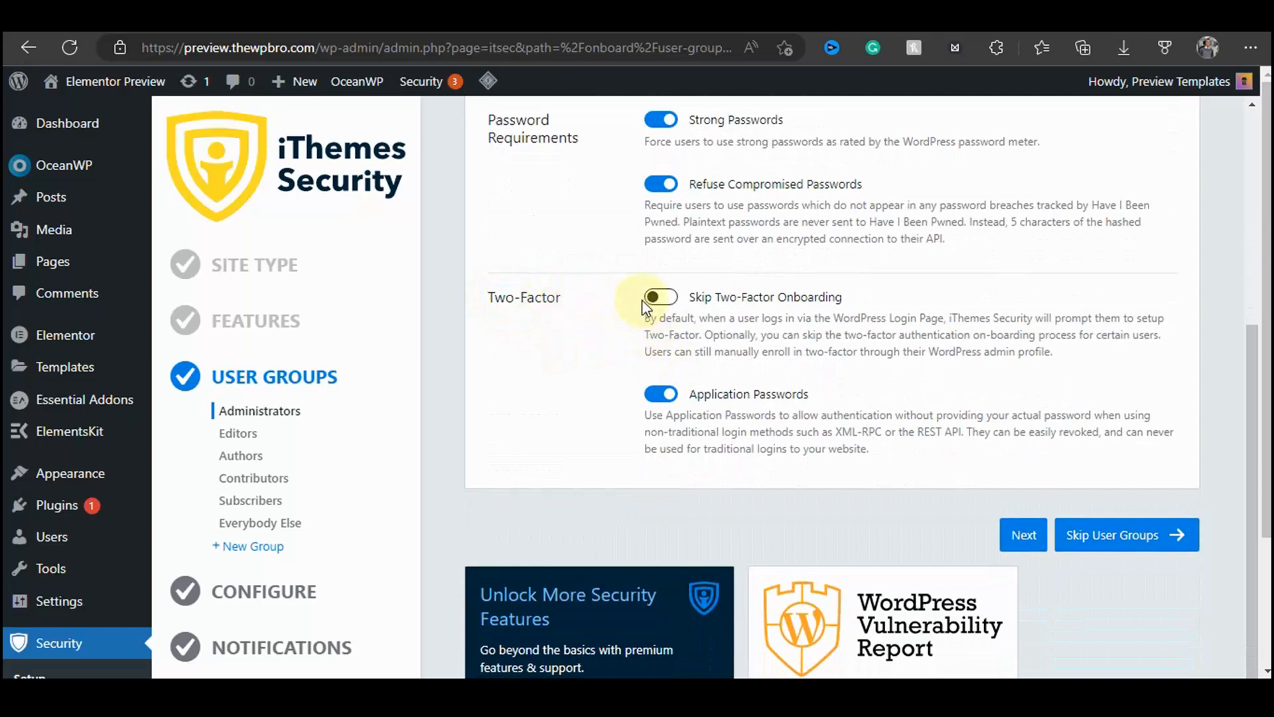
{"action": "left_click_drag", "start_coordinate": [721, 298], "coordinate": [848, 310]}
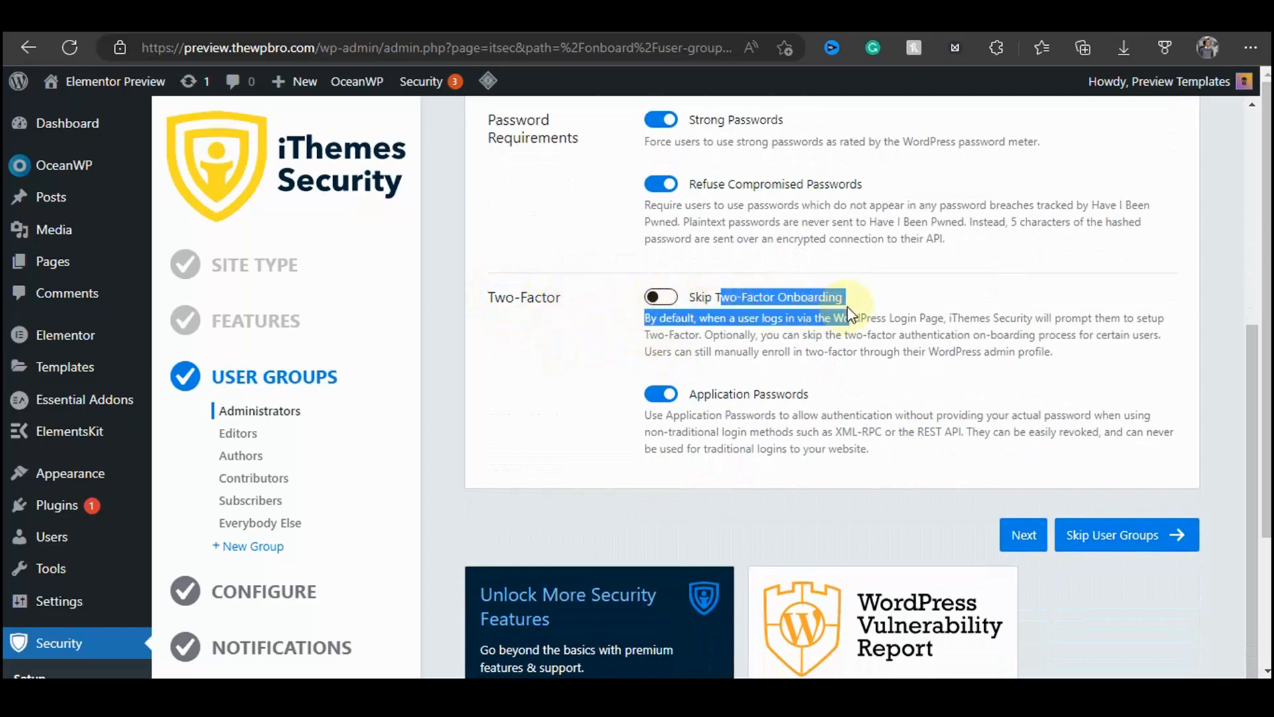
{"action": "left_click", "coordinate": [787, 345]}
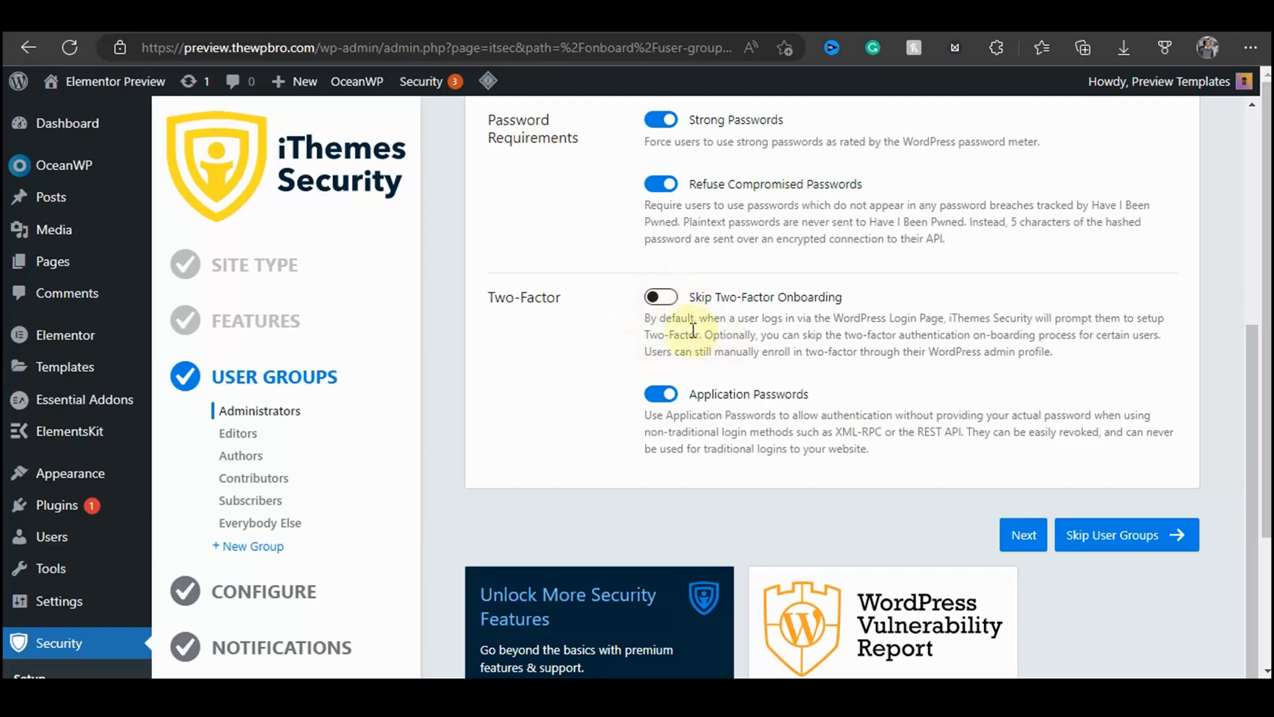
{"action": "left_click_drag", "start_coordinate": [927, 333], "coordinate": [1055, 354]}
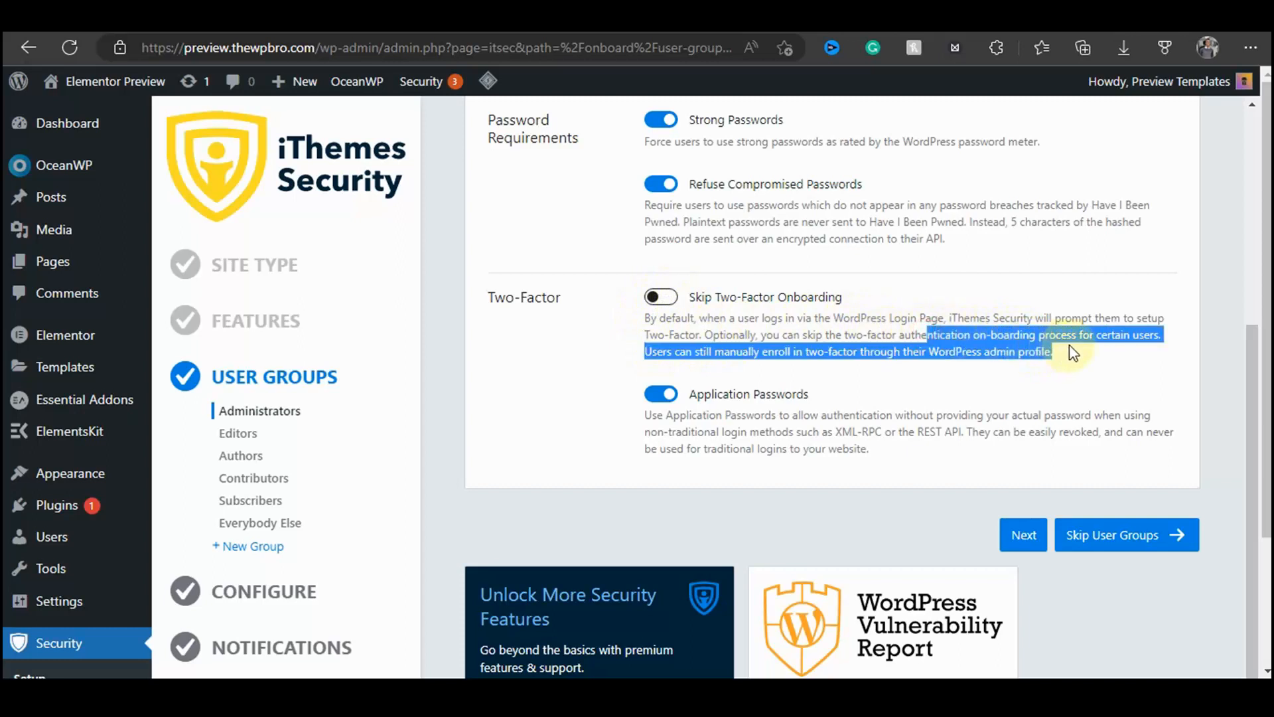
{"action": "left_click", "coordinate": [1065, 352]}
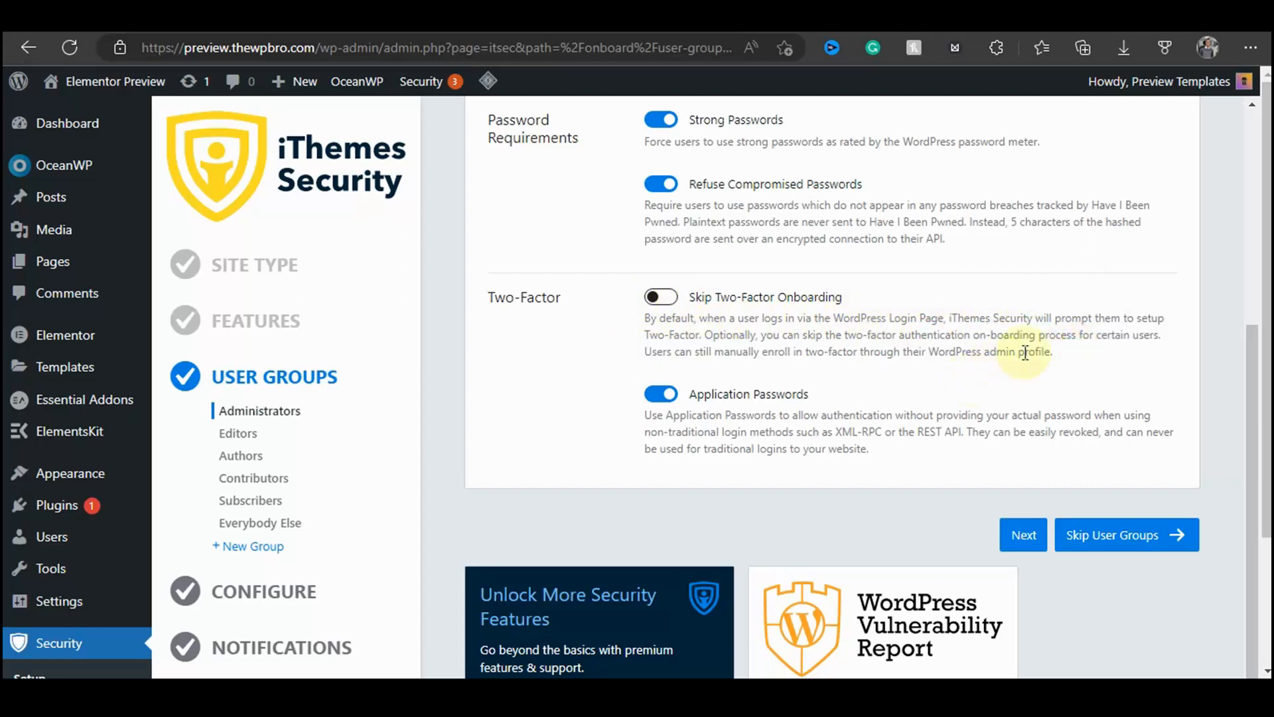
{"action": "scroll", "coordinate": [989, 345], "scroll_direction": "down", "scroll_amount": 2}
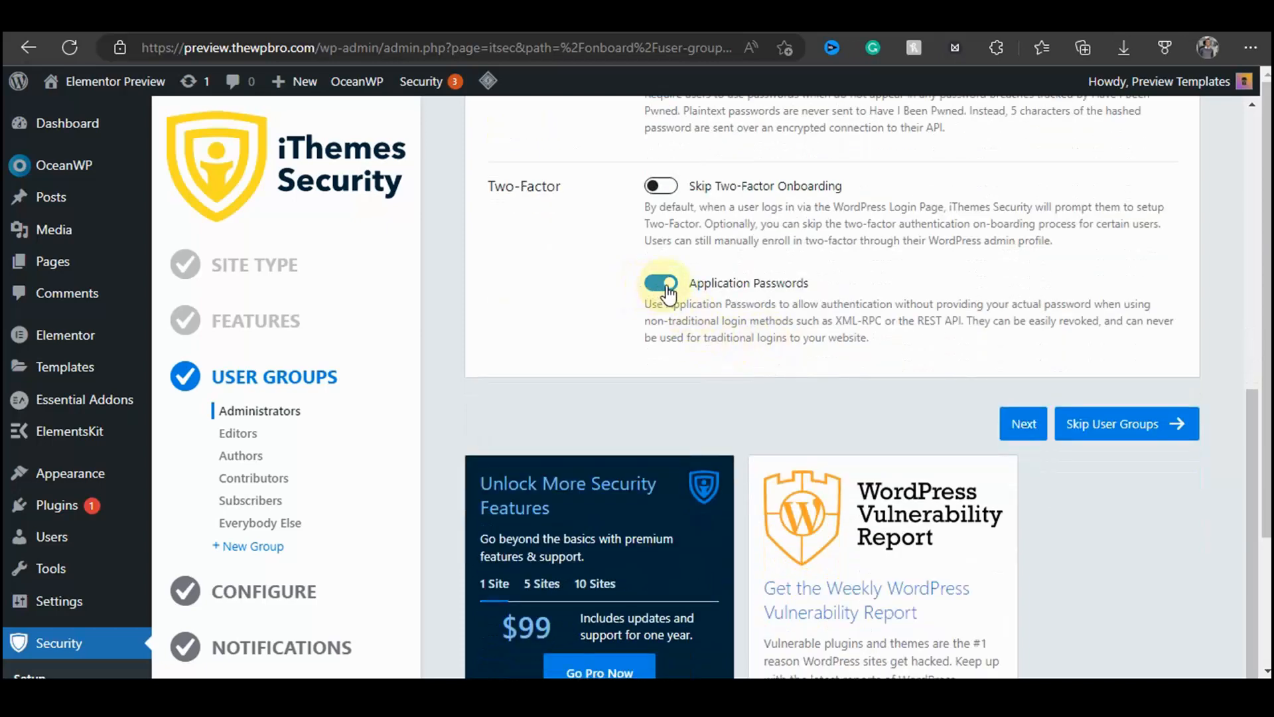
{"action": "left_click_drag", "start_coordinate": [710, 283], "coordinate": [809, 284]}
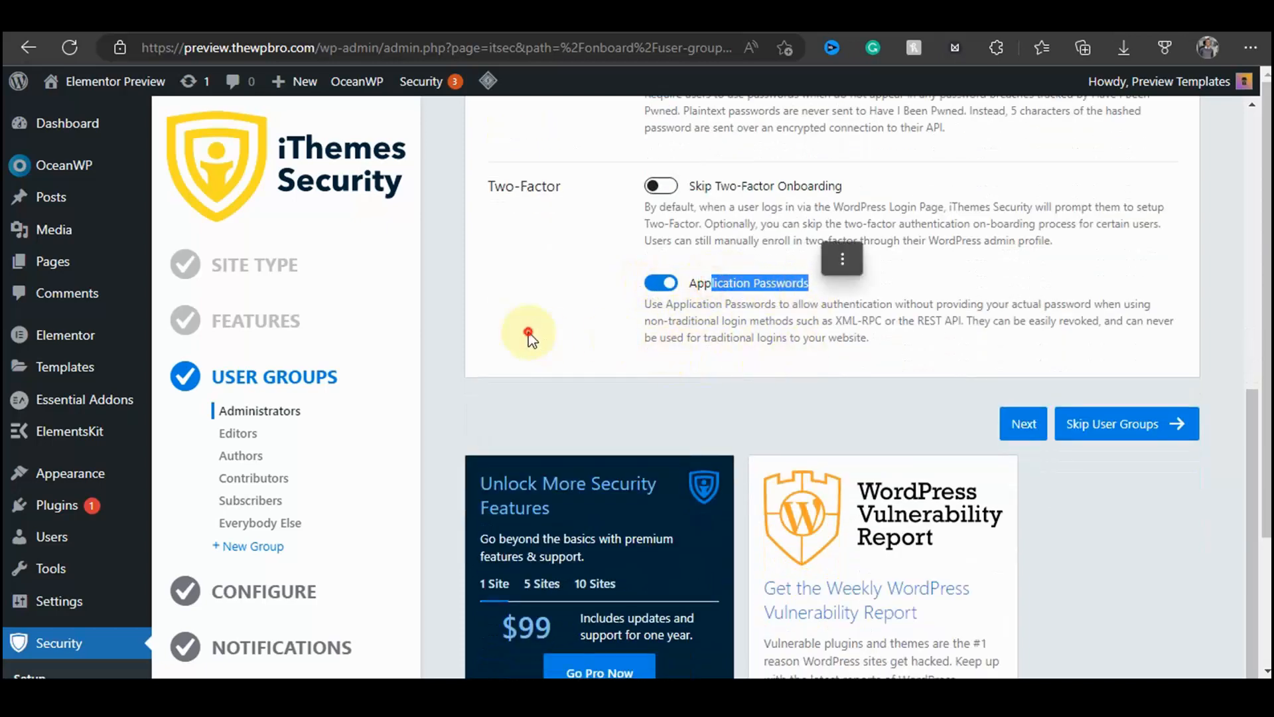
{"action": "left_click", "coordinate": [529, 338]}
{"action": "left_click_drag", "start_coordinate": [664, 304], "coordinate": [898, 341]}
{"action": "left_click", "coordinate": [899, 341]}
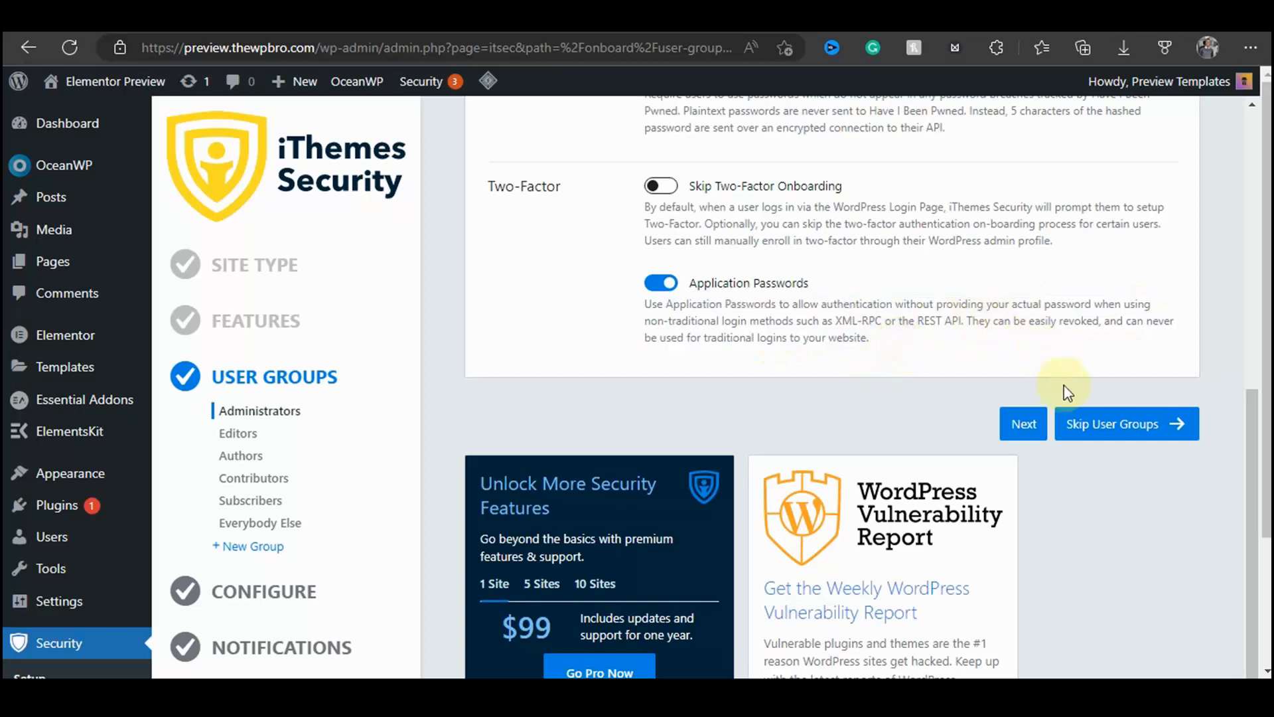
{"action": "left_click", "coordinate": [1024, 423]}
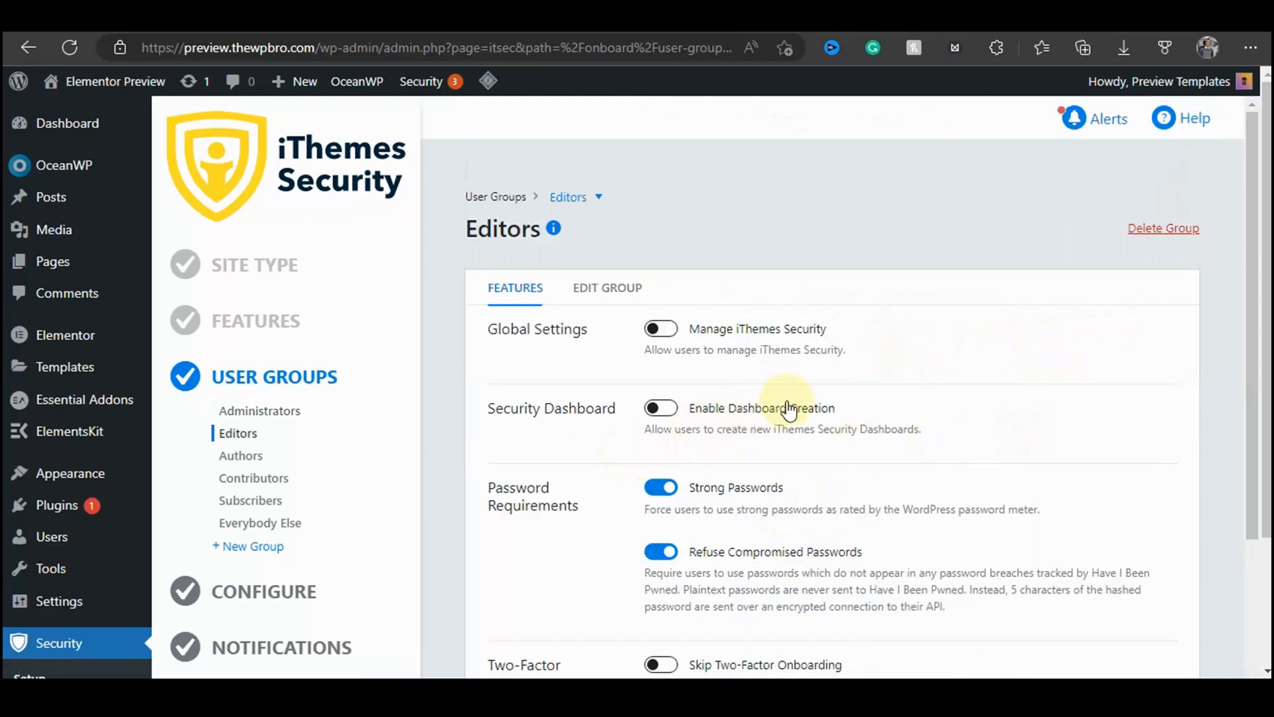
Step: Review the Editors group's feature settings, keeping the defaults, and continue to the Authors group
{"action": "scroll", "coordinate": [605, 258], "scroll_direction": "down", "scroll_amount": 1}
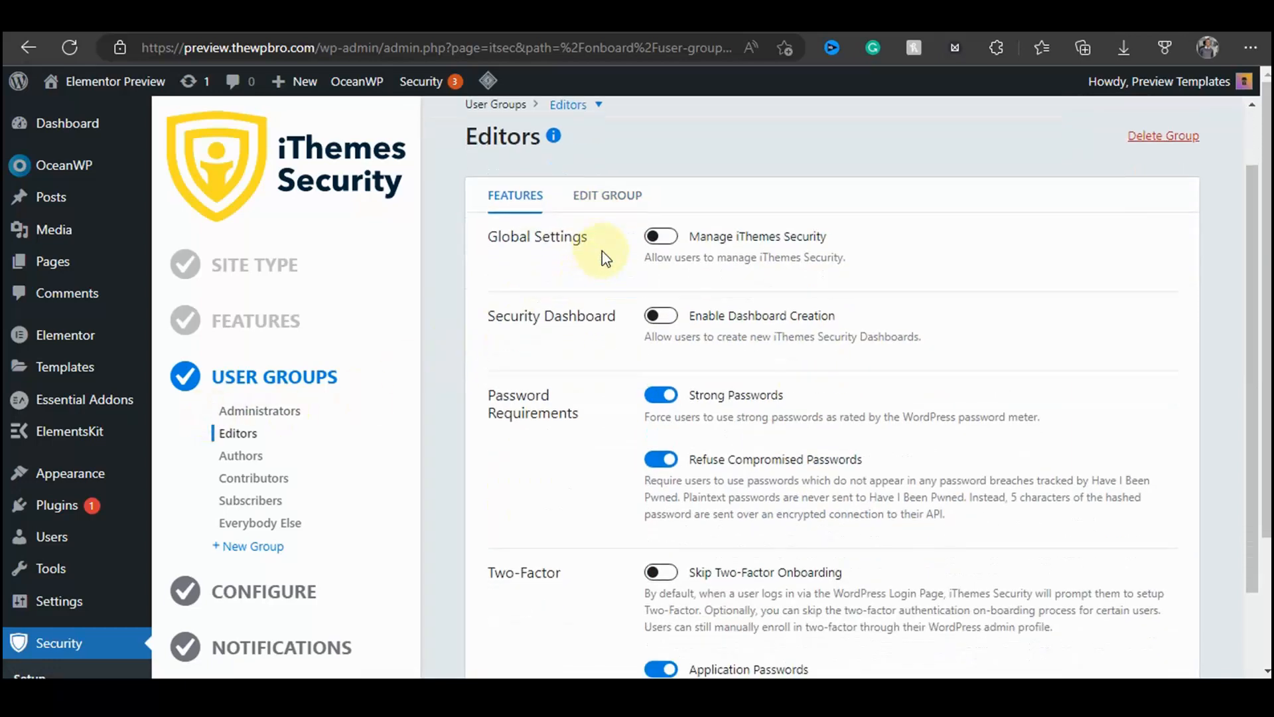
{"action": "scroll", "coordinate": [605, 258], "scroll_direction": "down", "scroll_amount": 3}
{"action": "scroll", "coordinate": [711, 233], "scroll_direction": "up", "scroll_amount": 3}
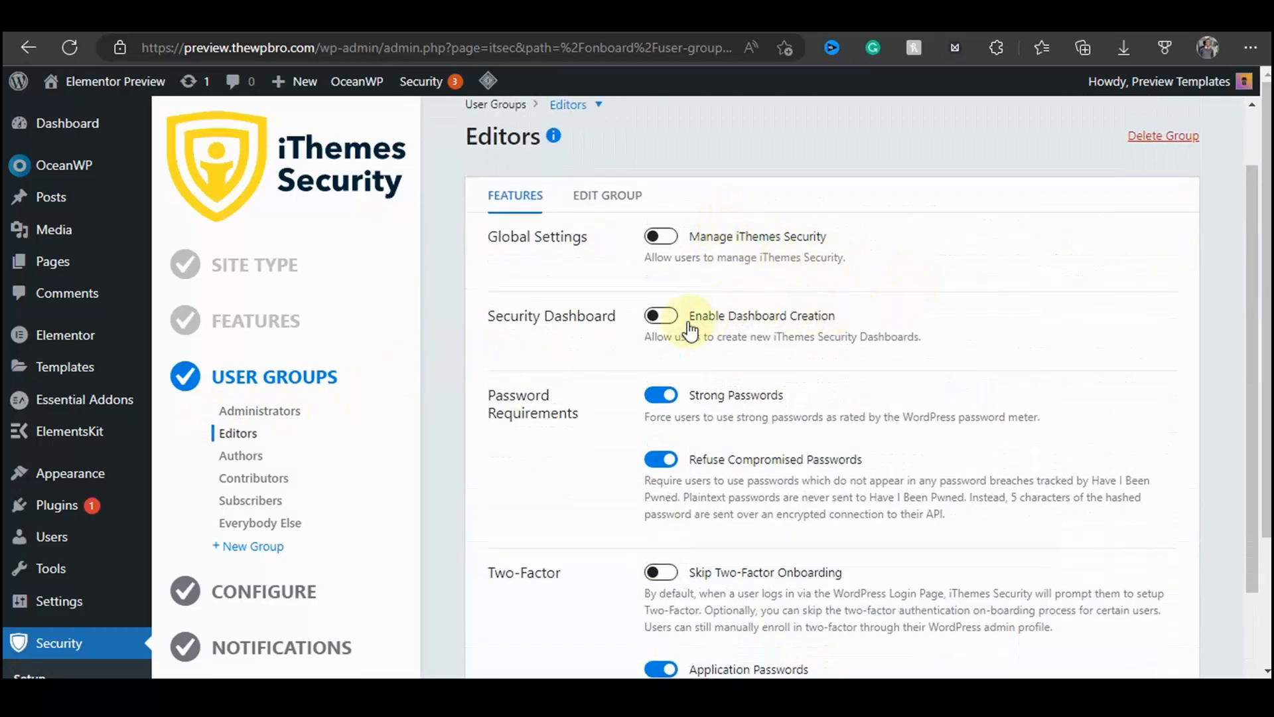
{"action": "scroll", "coordinate": [837, 474], "scroll_direction": "down", "scroll_amount": 1}
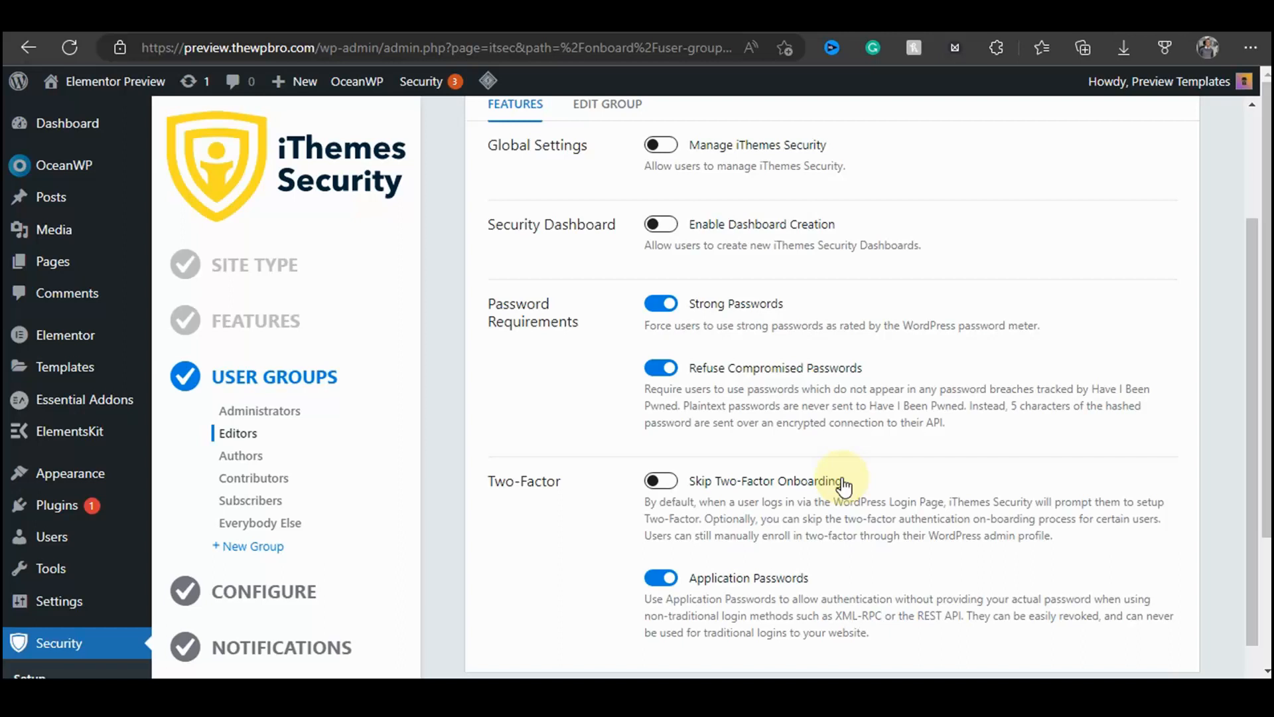
{"action": "scroll", "coordinate": [841, 485], "scroll_direction": "down", "scroll_amount": 2}
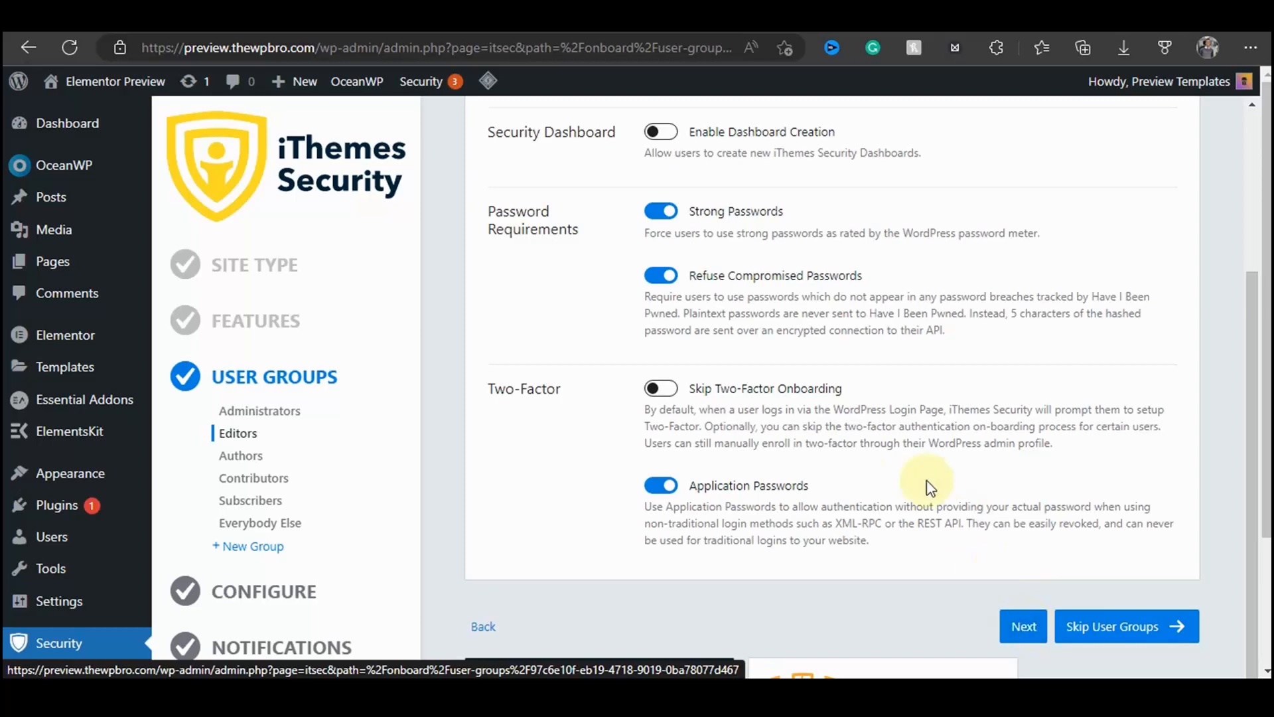
{"action": "scroll", "coordinate": [933, 490], "scroll_direction": "up", "scroll_amount": 4}
{"action": "scroll", "coordinate": [1008, 470], "scroll_direction": "down", "scroll_amount": 4}
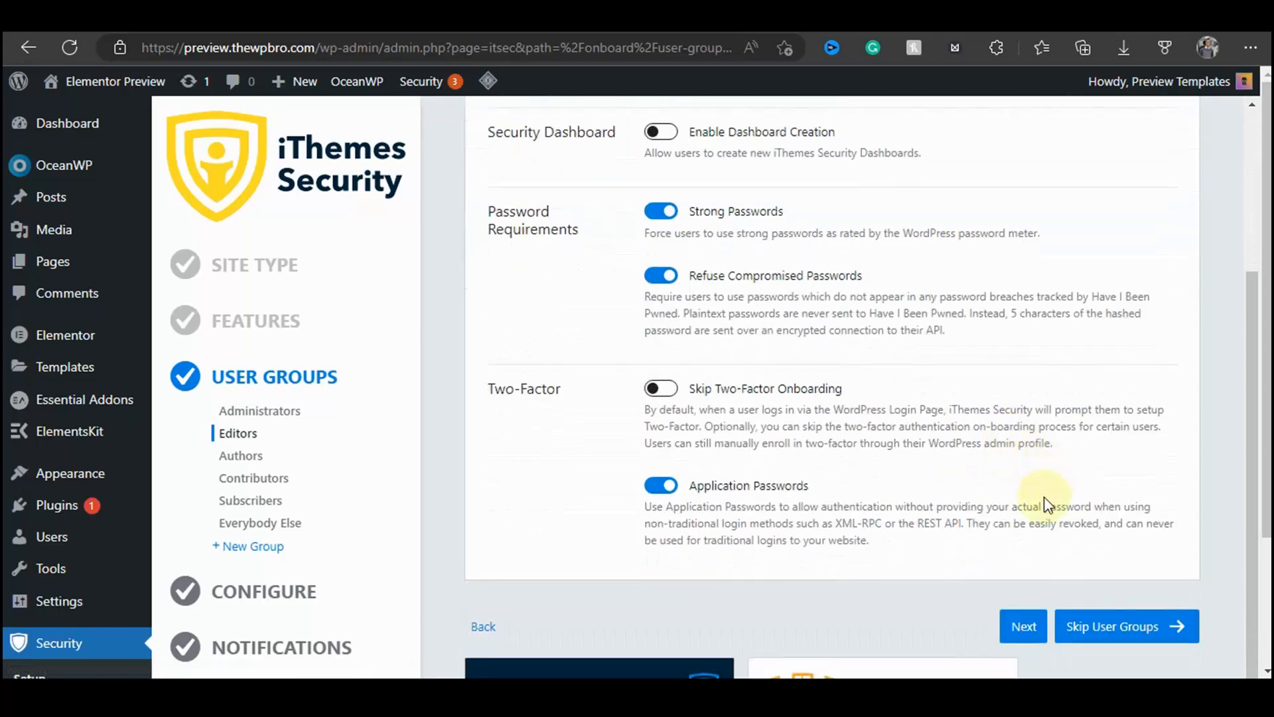
{"action": "left_click", "coordinate": [1018, 624]}
Step: Keep the Authors group's default settings, continue, and skip the remaining user groups
{"action": "scroll", "coordinate": [703, 352], "scroll_direction": "down", "scroll_amount": 1}
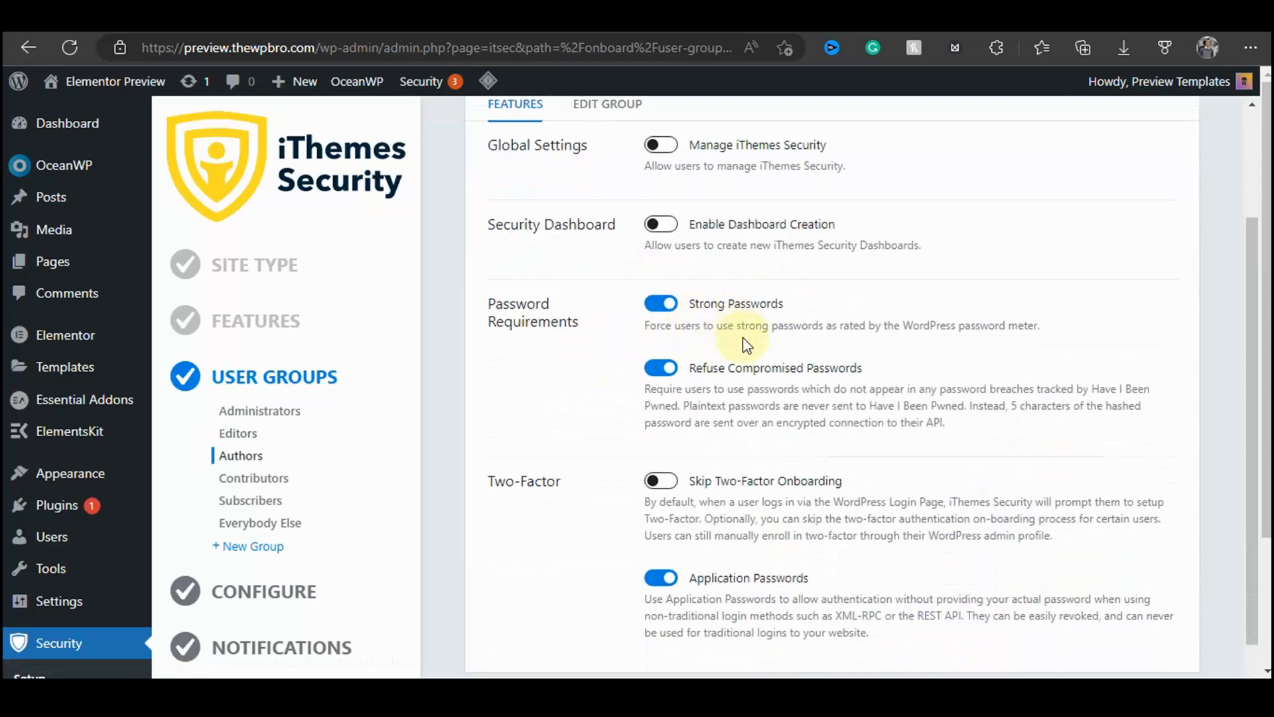
{"action": "scroll", "coordinate": [863, 272], "scroll_direction": "up", "scroll_amount": 2}
{"action": "scroll", "coordinate": [949, 398], "scroll_direction": "down", "scroll_amount": 4}
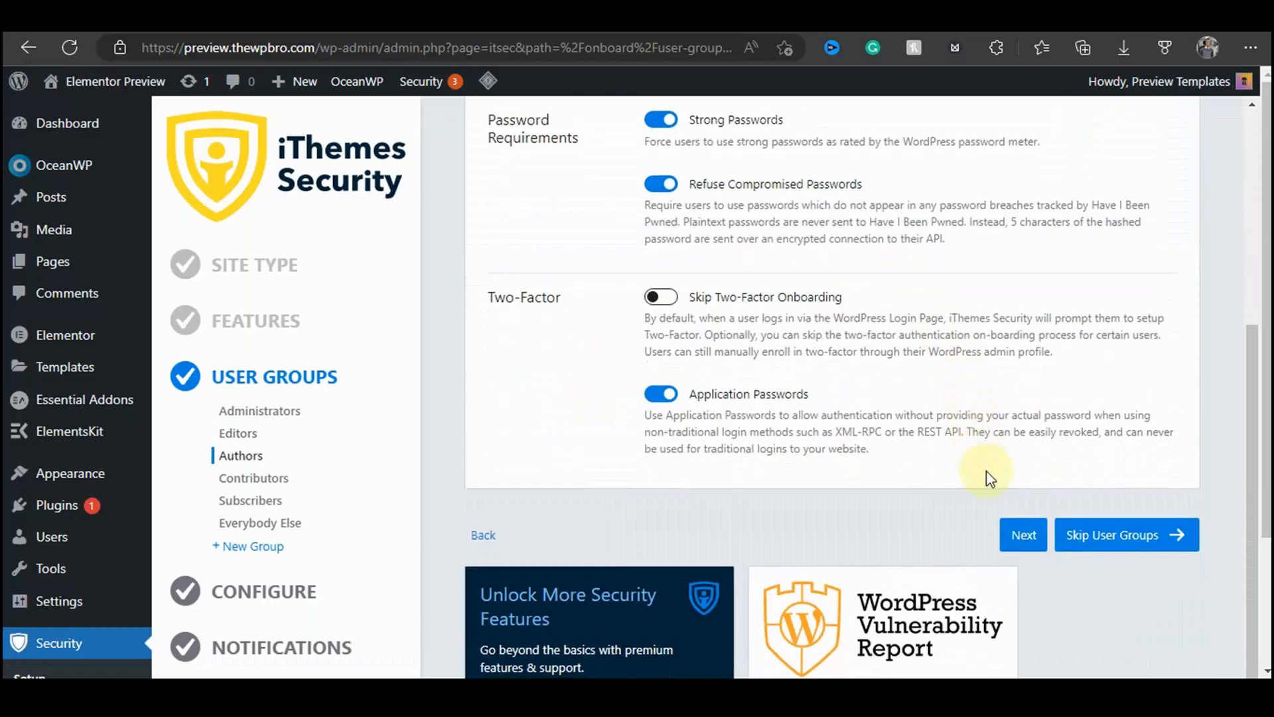
{"action": "left_click", "coordinate": [1022, 535]}
{"action": "scroll", "coordinate": [884, 489], "scroll_direction": "down", "scroll_amount": 4}
{"action": "scroll", "coordinate": [800, 435], "scroll_direction": "down", "scroll_amount": 1}
{"action": "scroll", "coordinate": [799, 438], "scroll_direction": "up", "scroll_amount": 1}
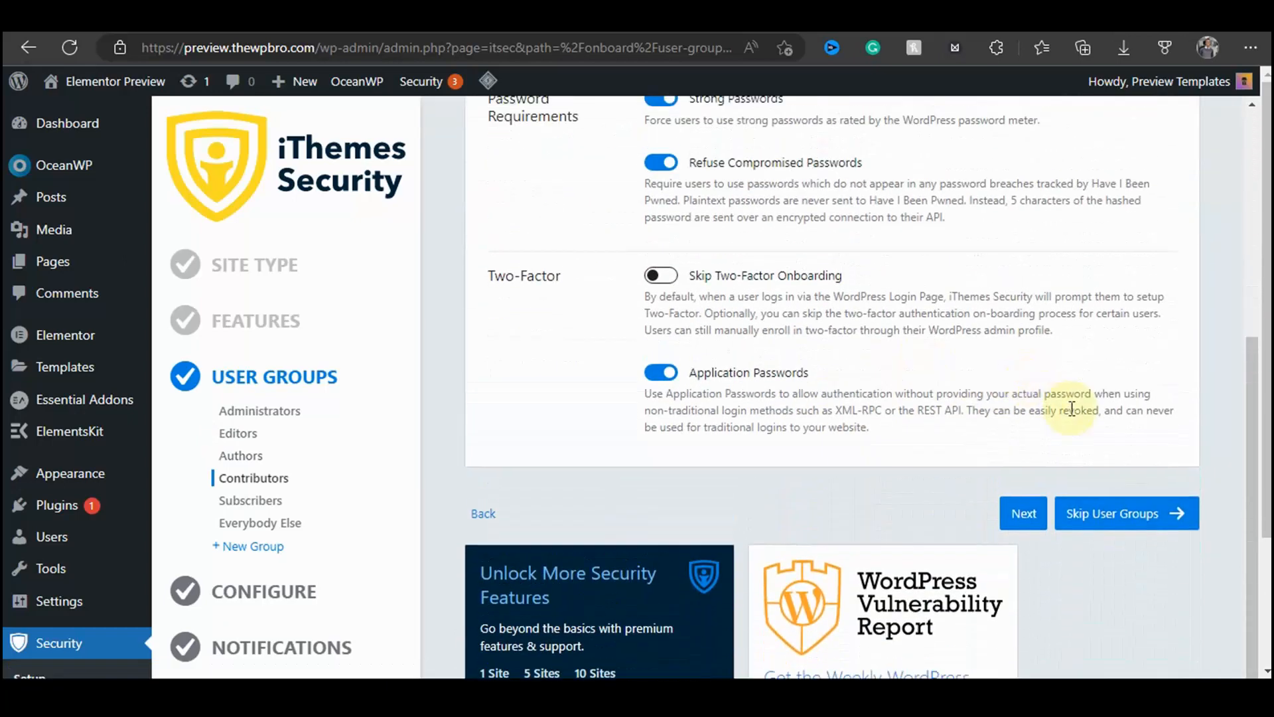
{"action": "left_click", "coordinate": [1130, 515]}
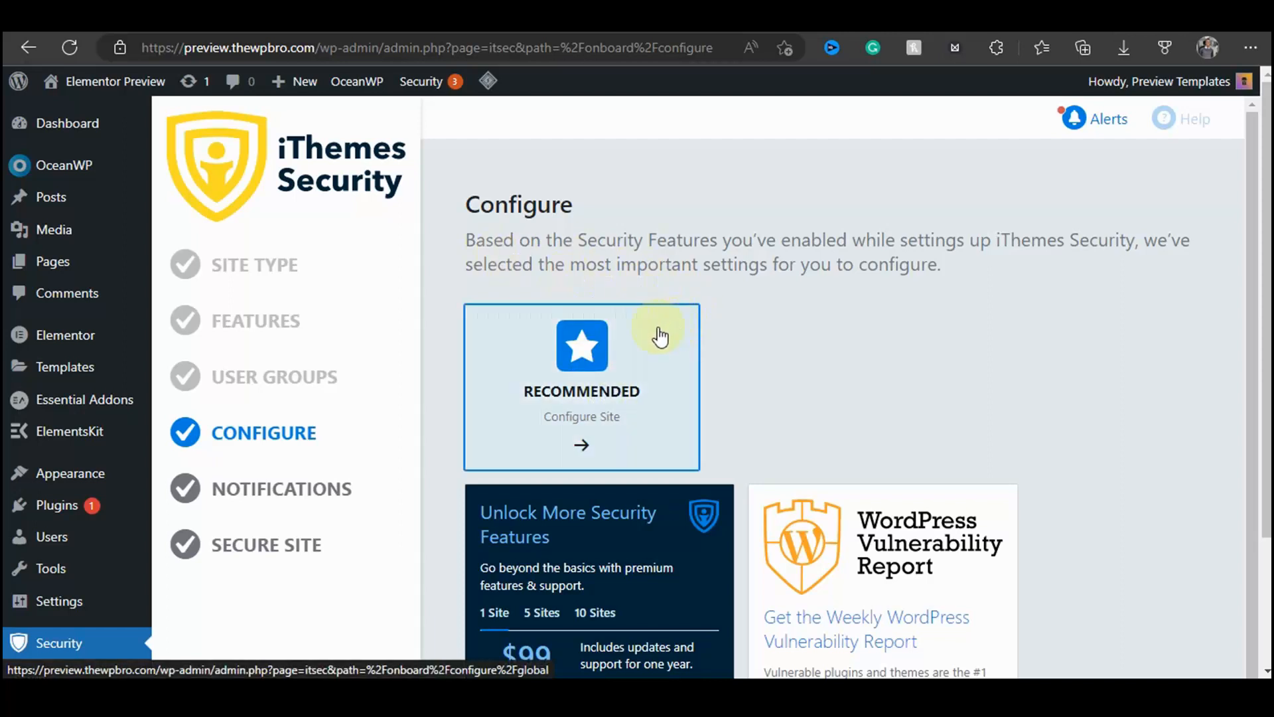
Step: Open the Recommended site configuration and review the Authorized Hosts setting in Global Settings
{"action": "left_click", "coordinate": [603, 335]}
{"action": "scroll", "coordinate": [708, 296], "scroll_direction": "down", "scroll_amount": 1}
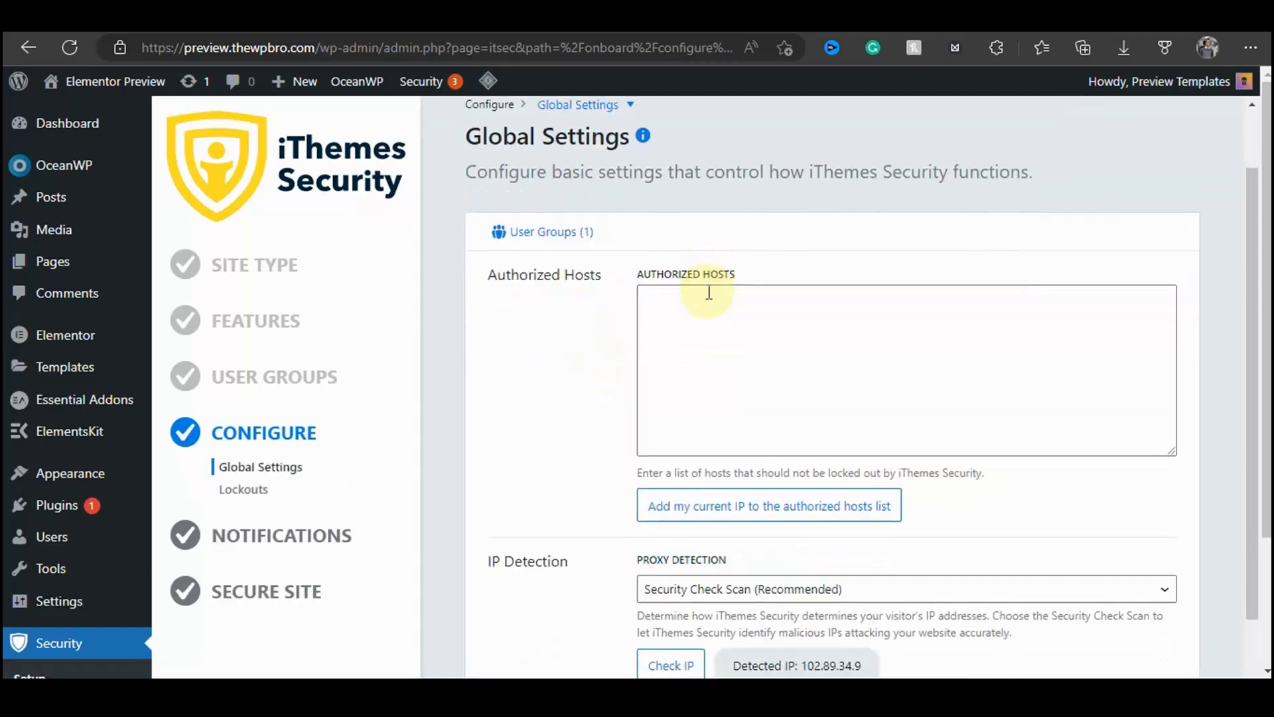
{"action": "left_click_drag", "start_coordinate": [498, 275], "coordinate": [600, 302]}
{"action": "left_click", "coordinate": [565, 373]}
{"action": "left_click_drag", "start_coordinate": [648, 468], "coordinate": [1045, 478]}
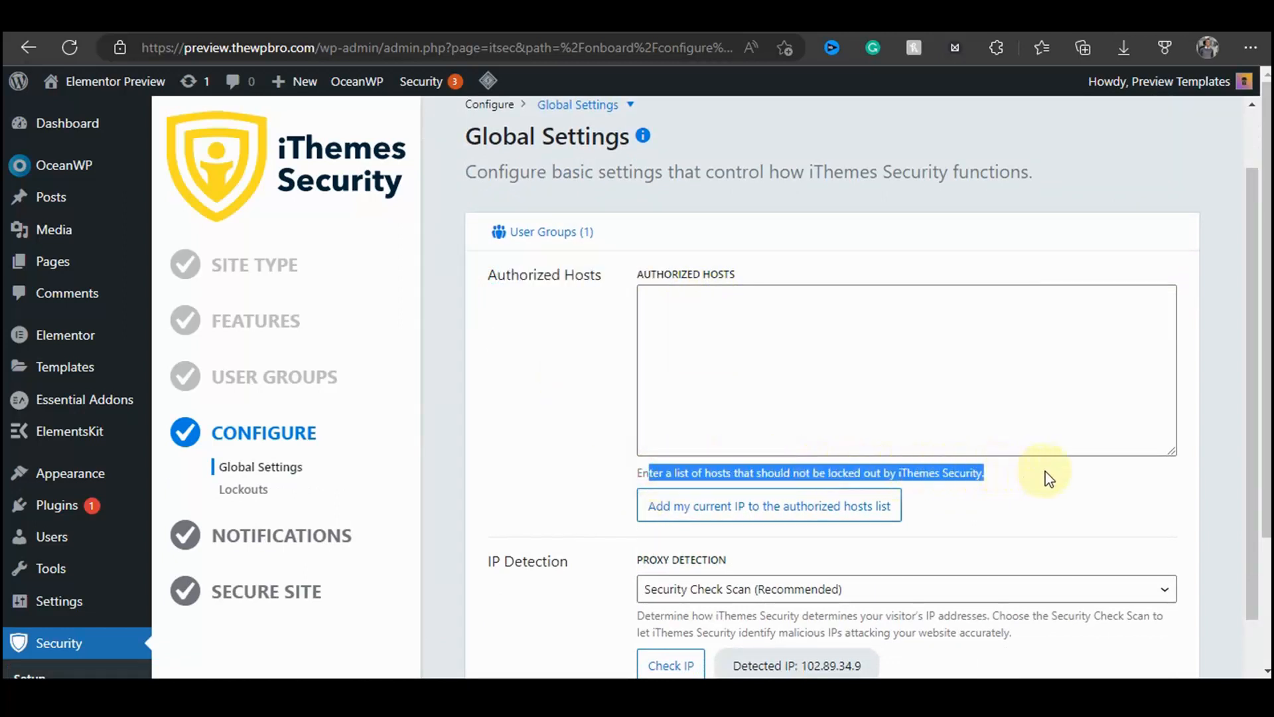
{"action": "left_click", "coordinate": [1063, 490]}
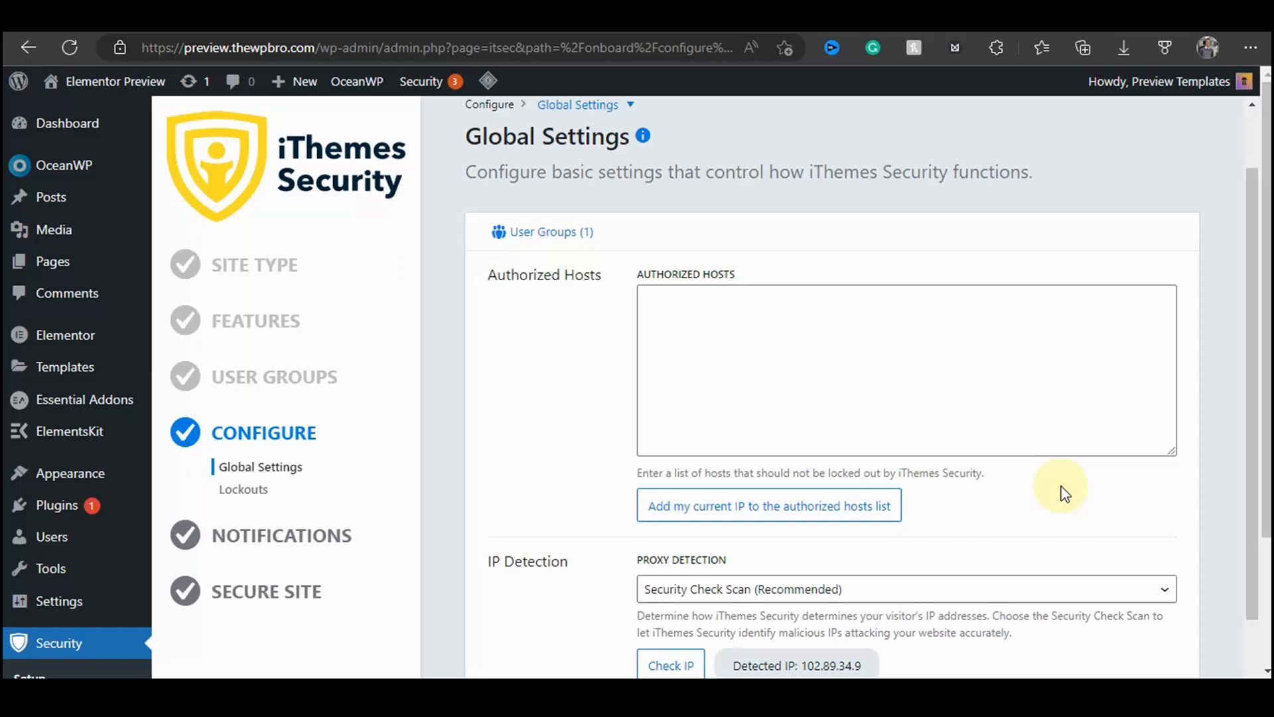
Step: Check the detected IP address, copy it, and paste it into the Authorized Hosts list
{"action": "scroll", "coordinate": [1058, 506], "scroll_direction": "down", "scroll_amount": 3}
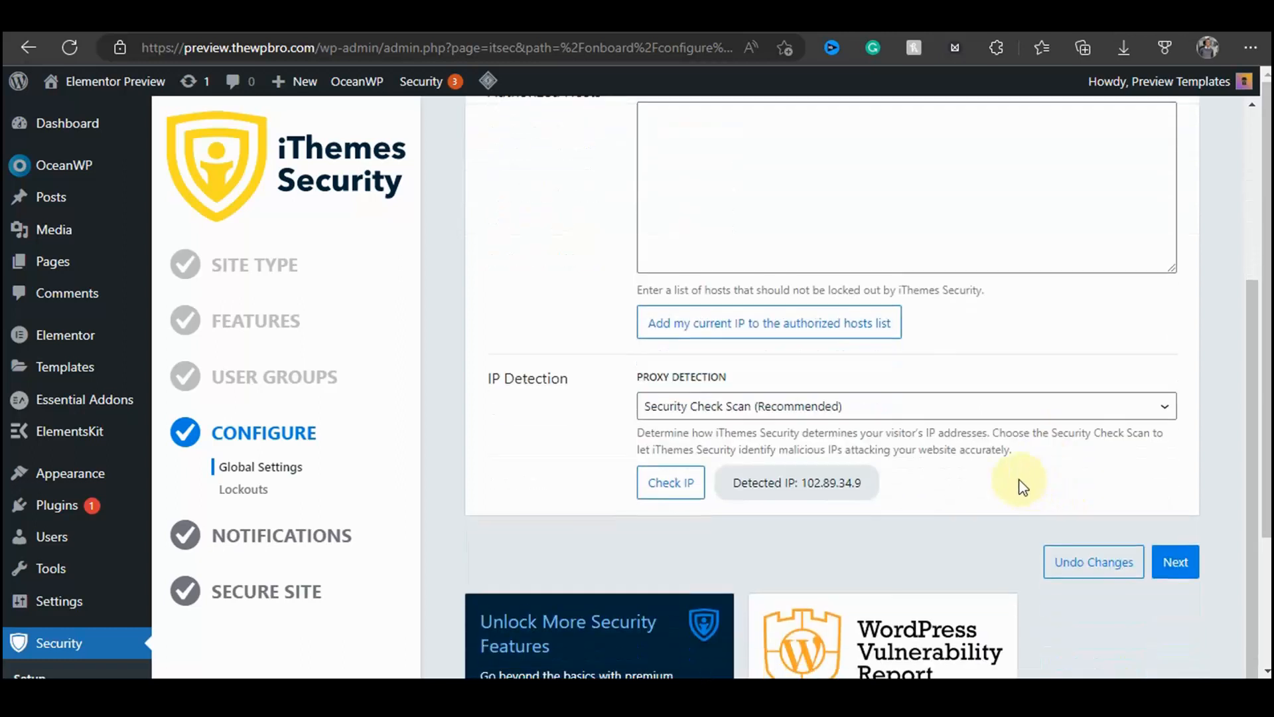
{"action": "left_click", "coordinate": [697, 468]}
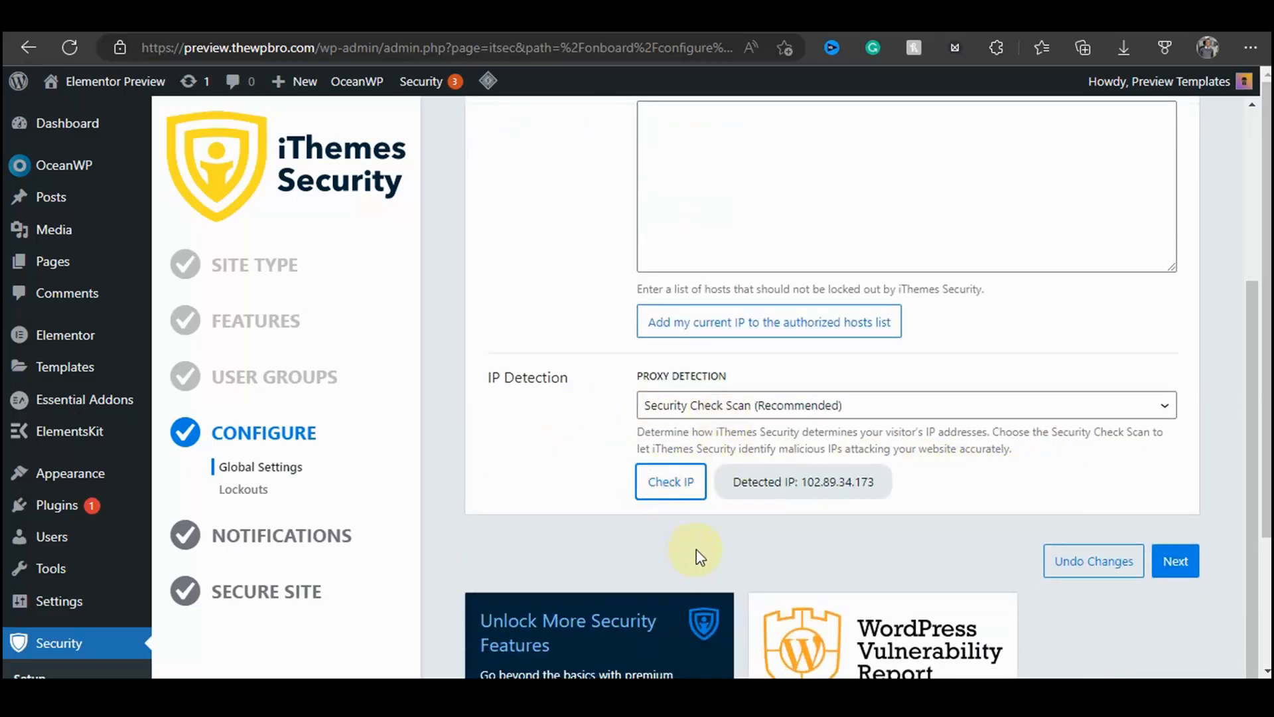
{"action": "left_click_drag", "start_coordinate": [801, 481], "coordinate": [890, 491]}
{"action": "key", "text": "ctrl+c"}
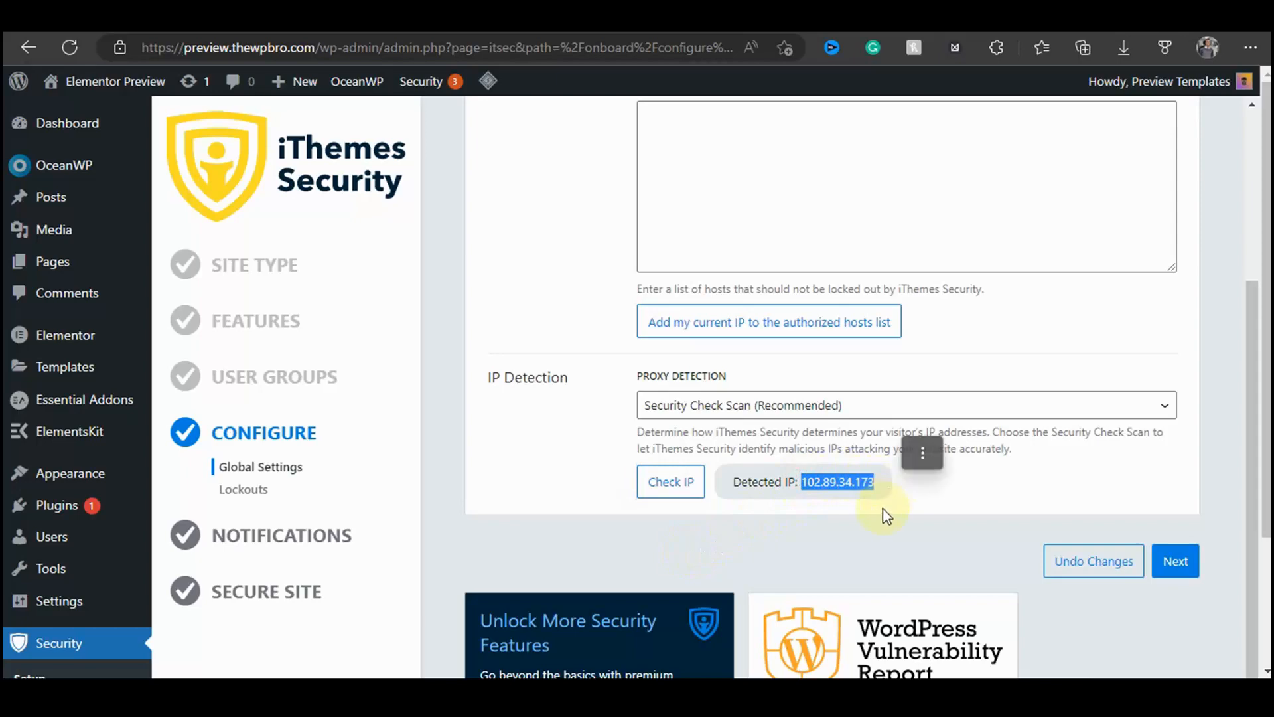
{"action": "scroll", "coordinate": [662, 253], "scroll_direction": "up", "scroll_amount": 4}
{"action": "left_click", "coordinate": [705, 395]}
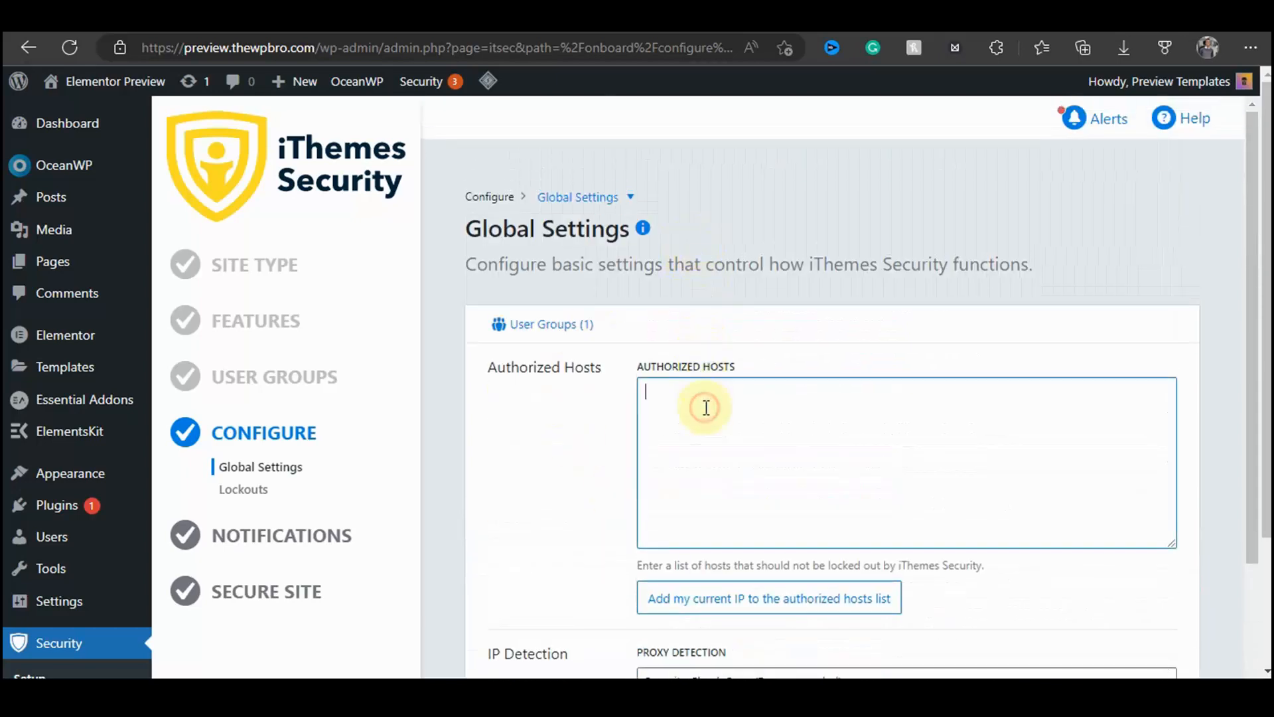
{"action": "key", "text": "ctrl+v"}
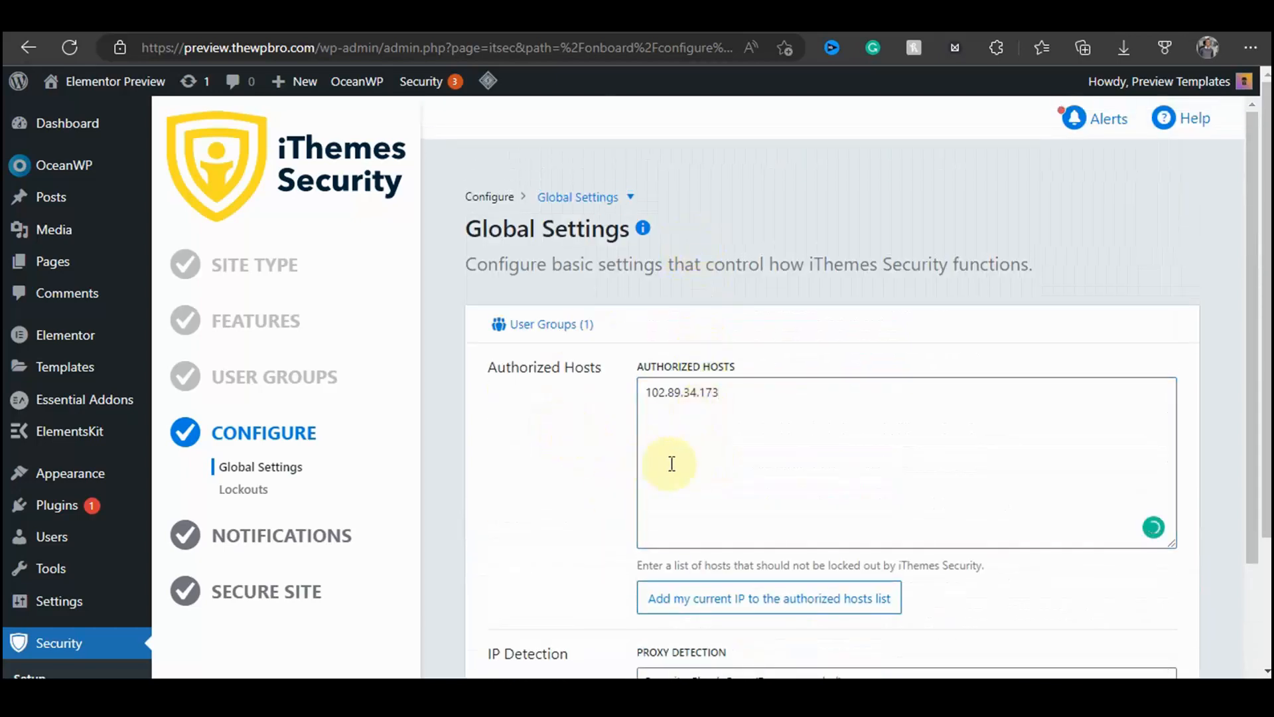
Step: Add the current IP to the authorized hosts list, then delete the duplicate IP entry
{"action": "scroll", "coordinate": [692, 407], "scroll_direction": "down", "scroll_amount": 3}
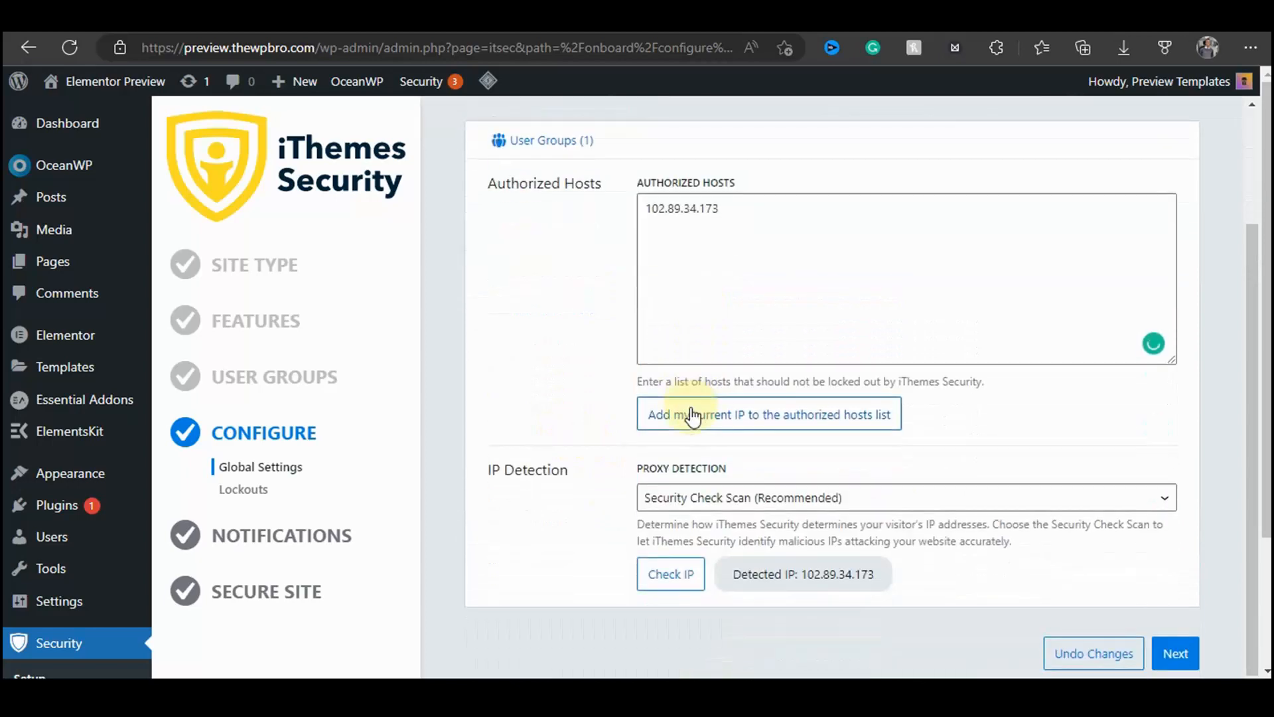
{"action": "left_click", "coordinate": [673, 418]}
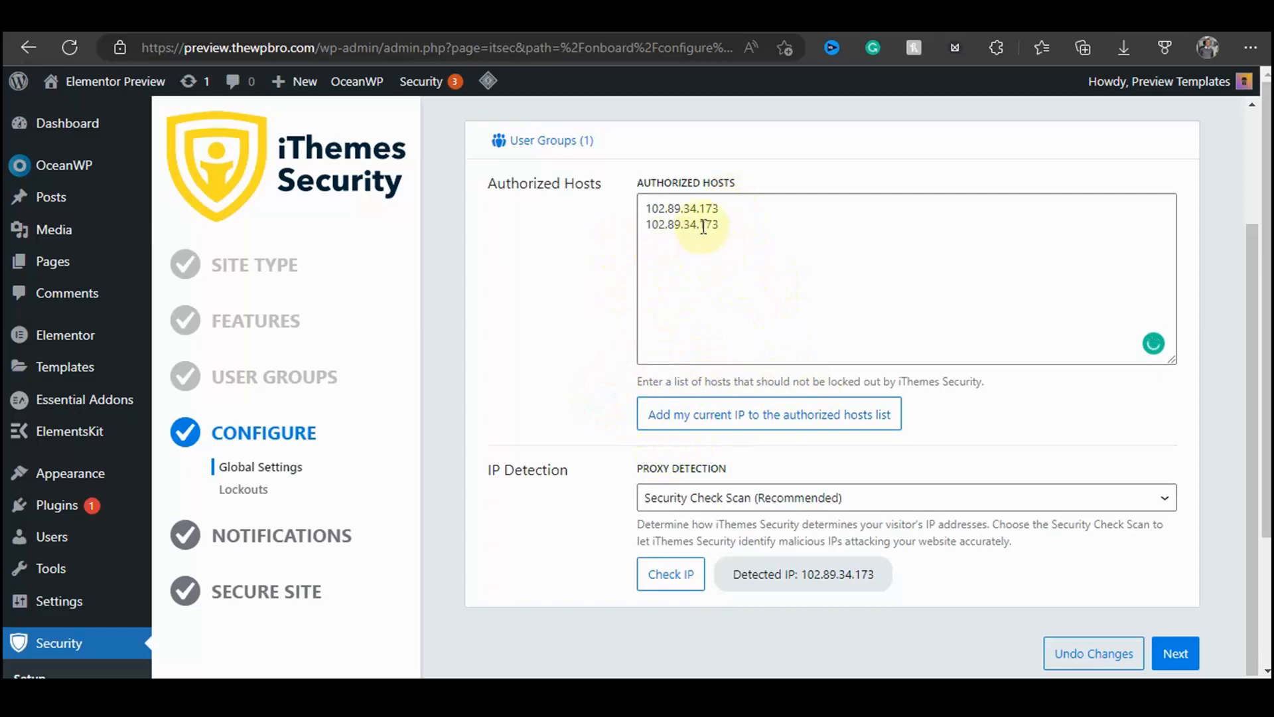
{"action": "left_click", "coordinate": [764, 203]}
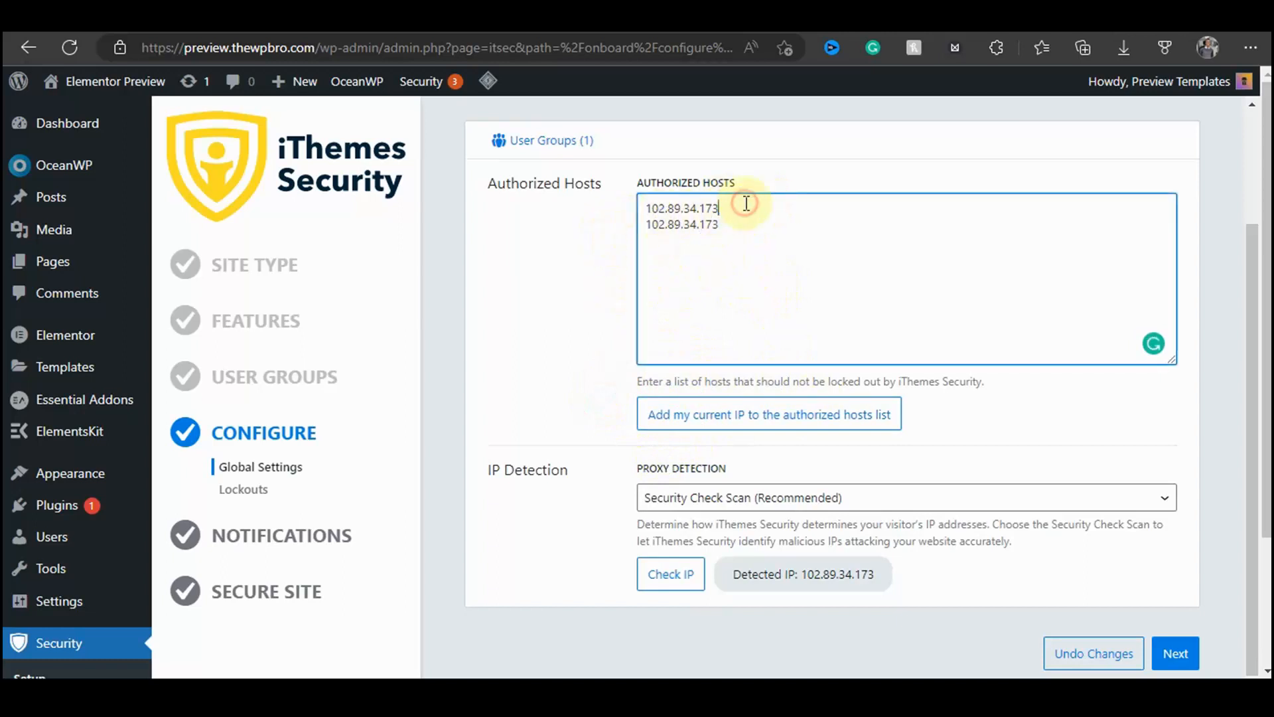
{"action": "left_click_drag", "start_coordinate": [743, 199], "coordinate": [643, 205]}
{"action": "key", "text": "Delete"}
{"action": "key", "text": "Delete"}
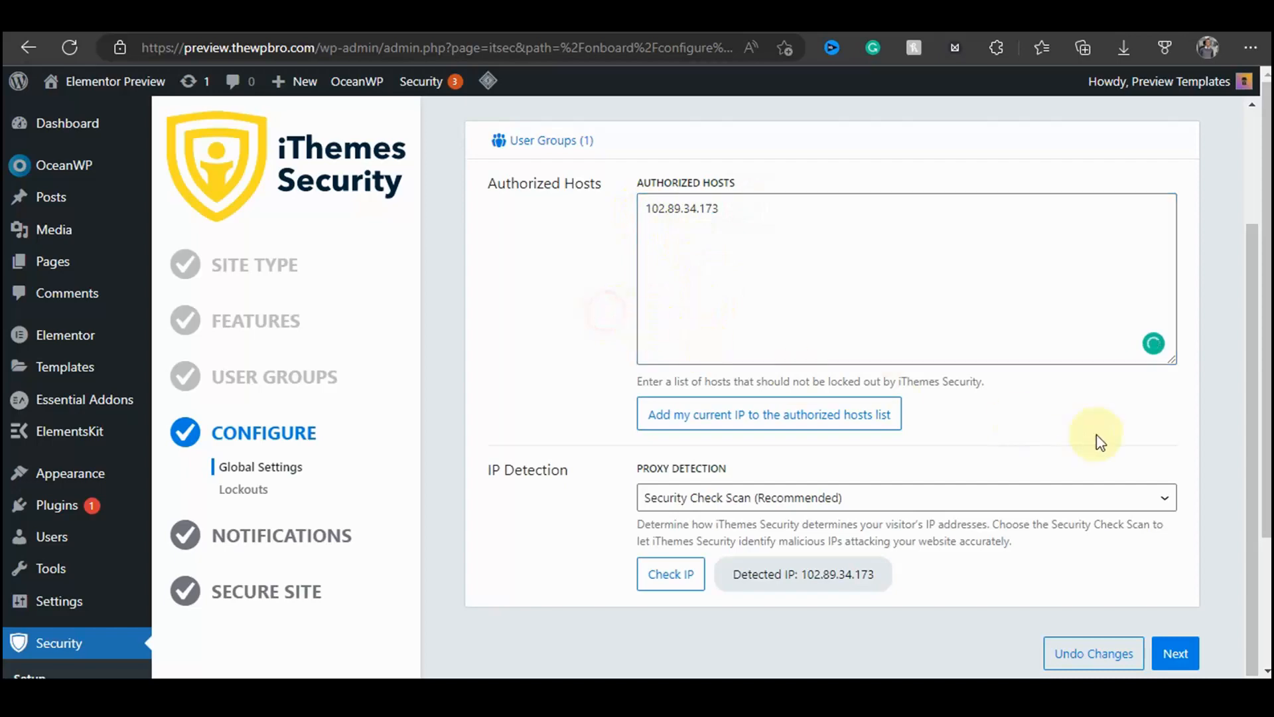
Step: Continue past Global Settings and skip the Network Brute Force step without entering an email address
{"action": "scroll", "coordinate": [1129, 425], "scroll_direction": "down", "scroll_amount": 3}
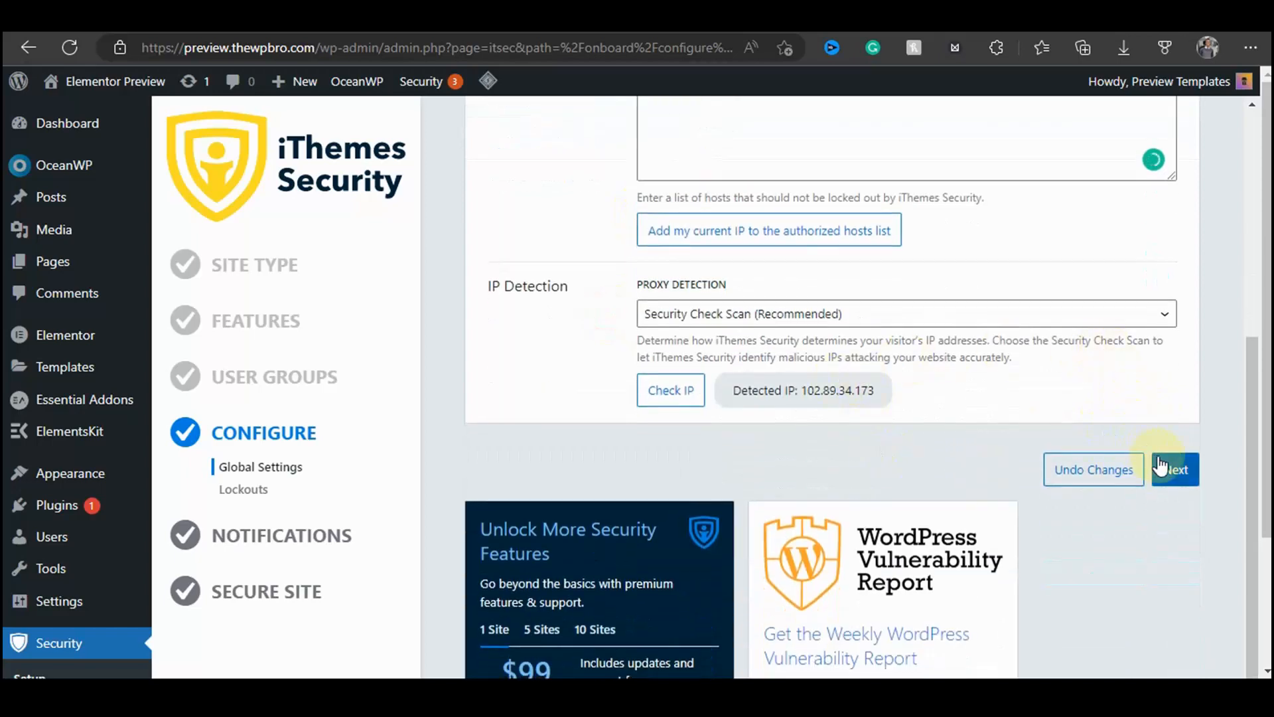
{"action": "left_click", "coordinate": [1182, 470]}
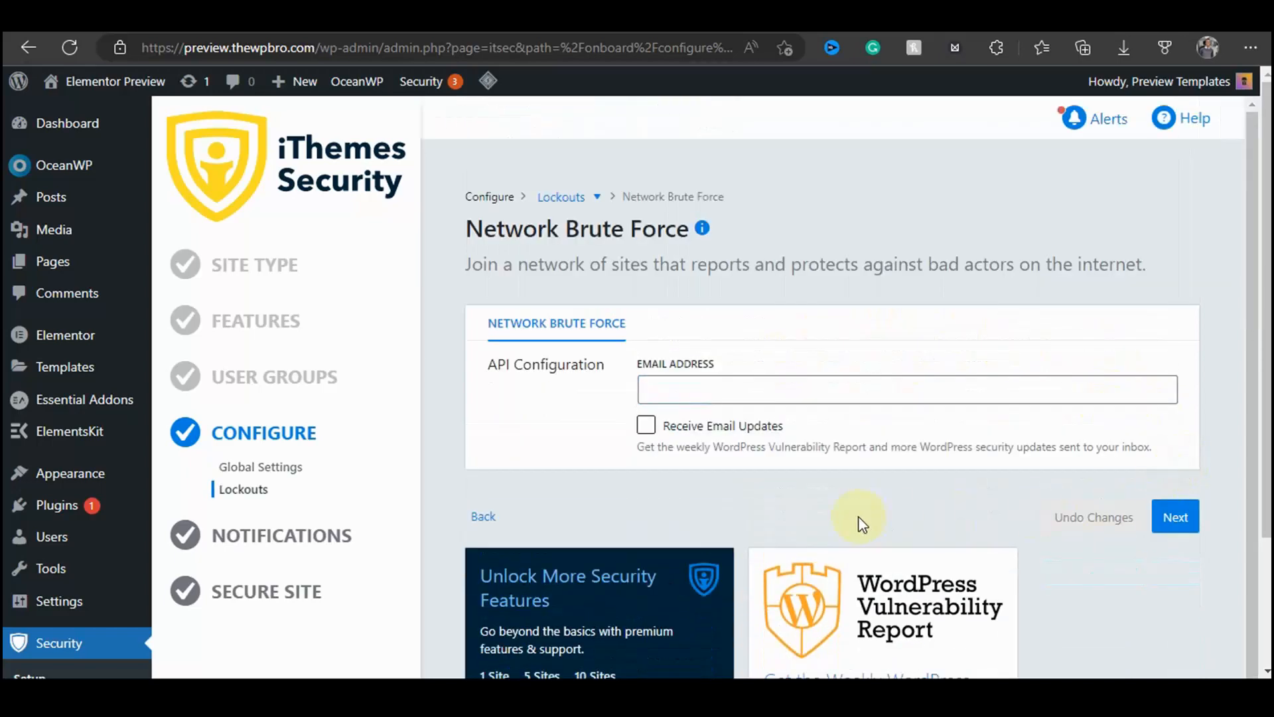
{"action": "left_click_drag", "start_coordinate": [515, 367], "coordinate": [603, 372]}
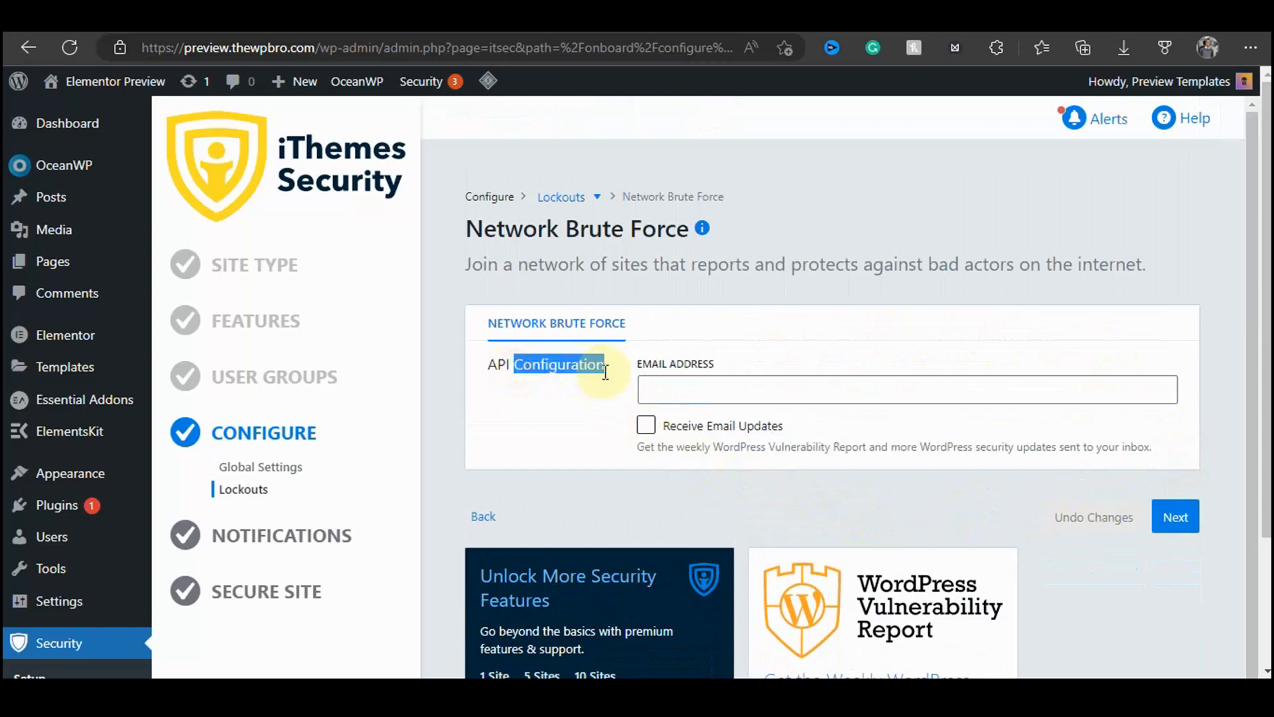
{"action": "left_click", "coordinate": [605, 407]}
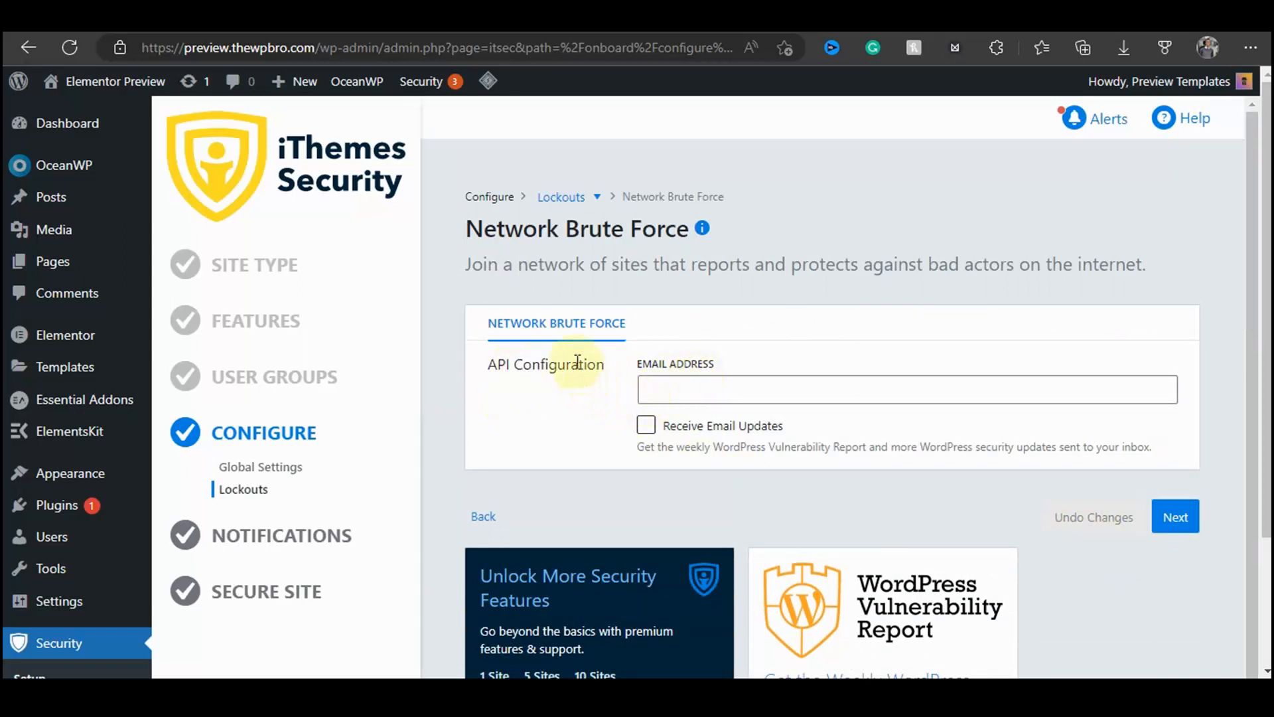
{"action": "left_click_drag", "start_coordinate": [484, 372], "coordinate": [603, 412]}
{"action": "left_click", "coordinate": [603, 412]}
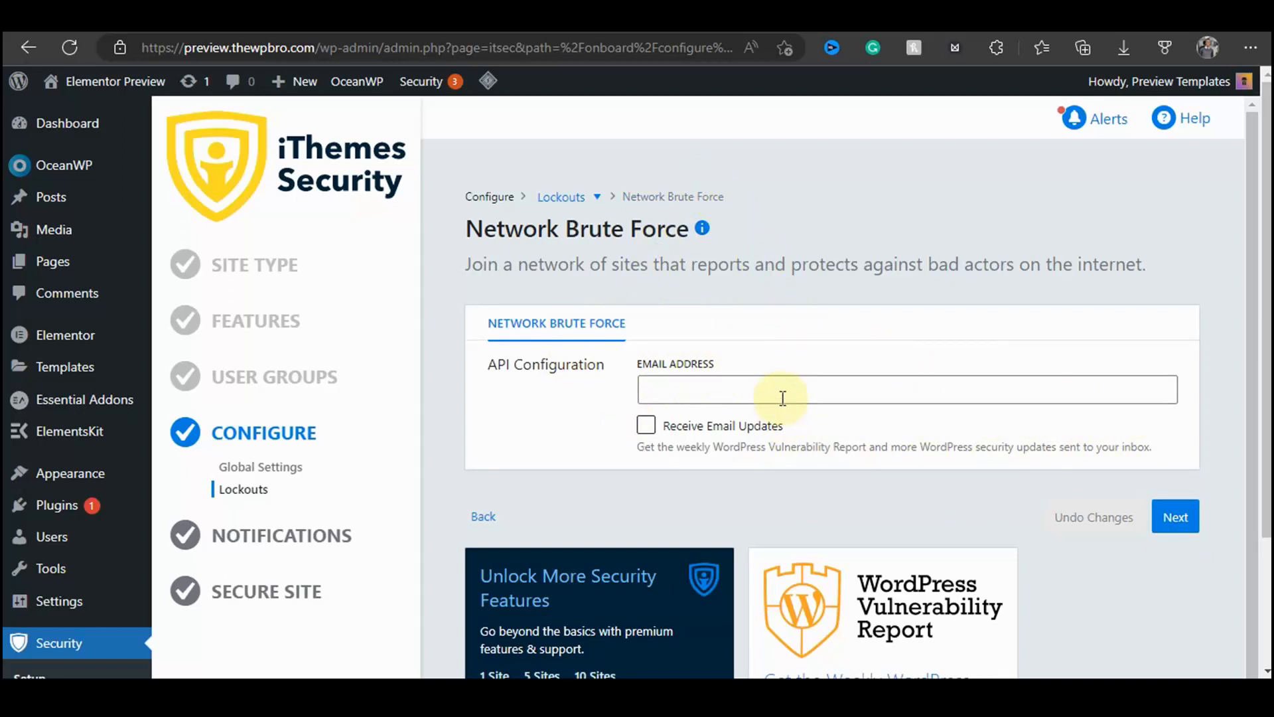
{"action": "left_click", "coordinate": [1191, 515]}
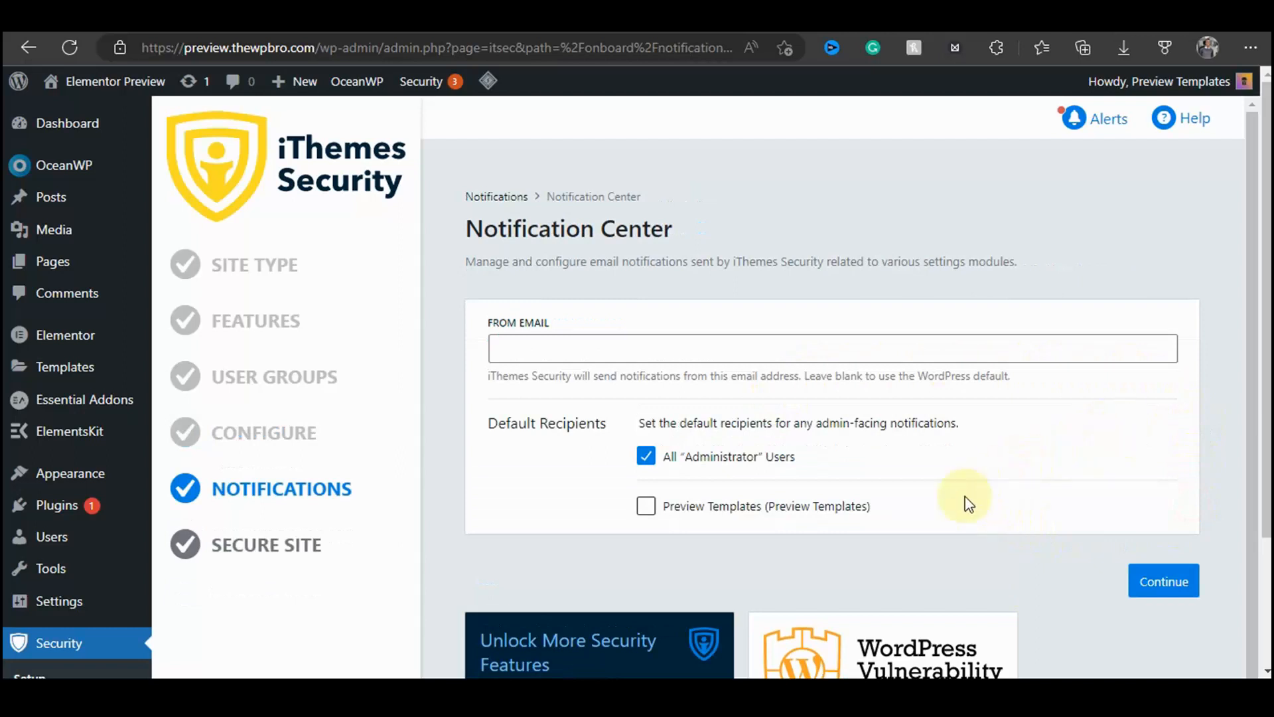
Step: Keep the default notification recipients, secure the site, and finish the setup wizard
{"action": "left_click", "coordinate": [1199, 599]}
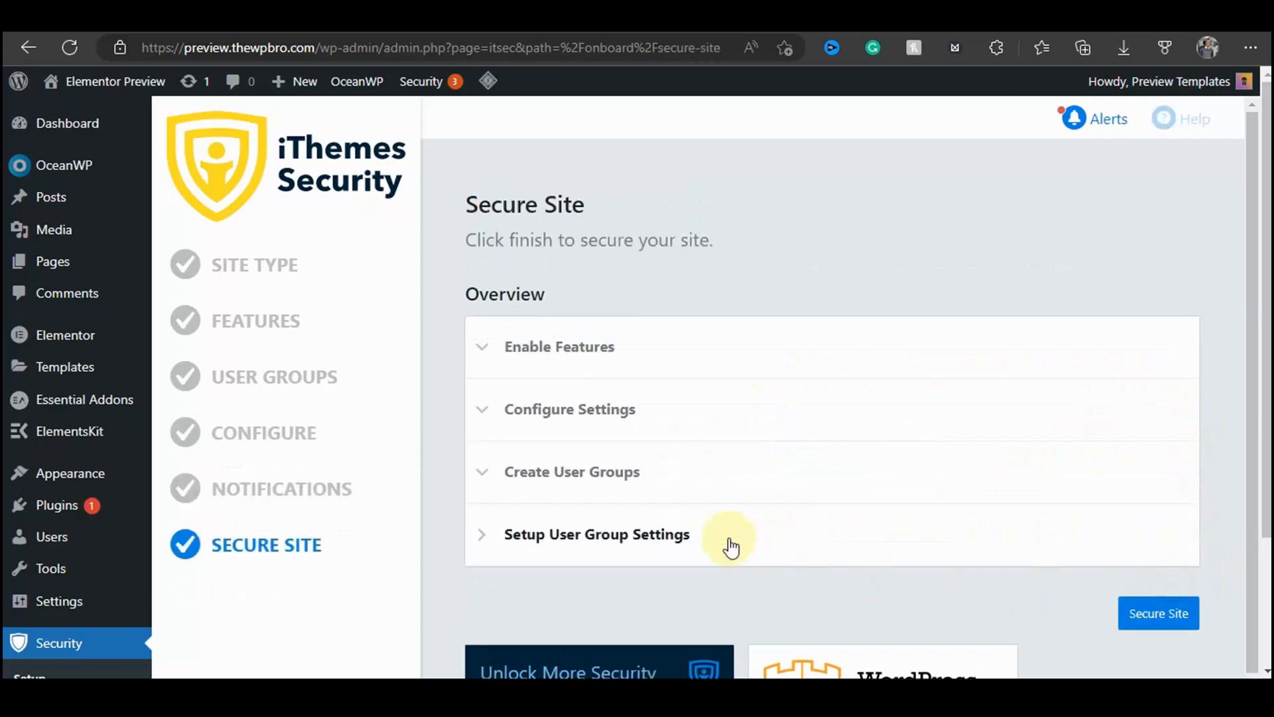
{"action": "left_click", "coordinate": [1168, 616]}
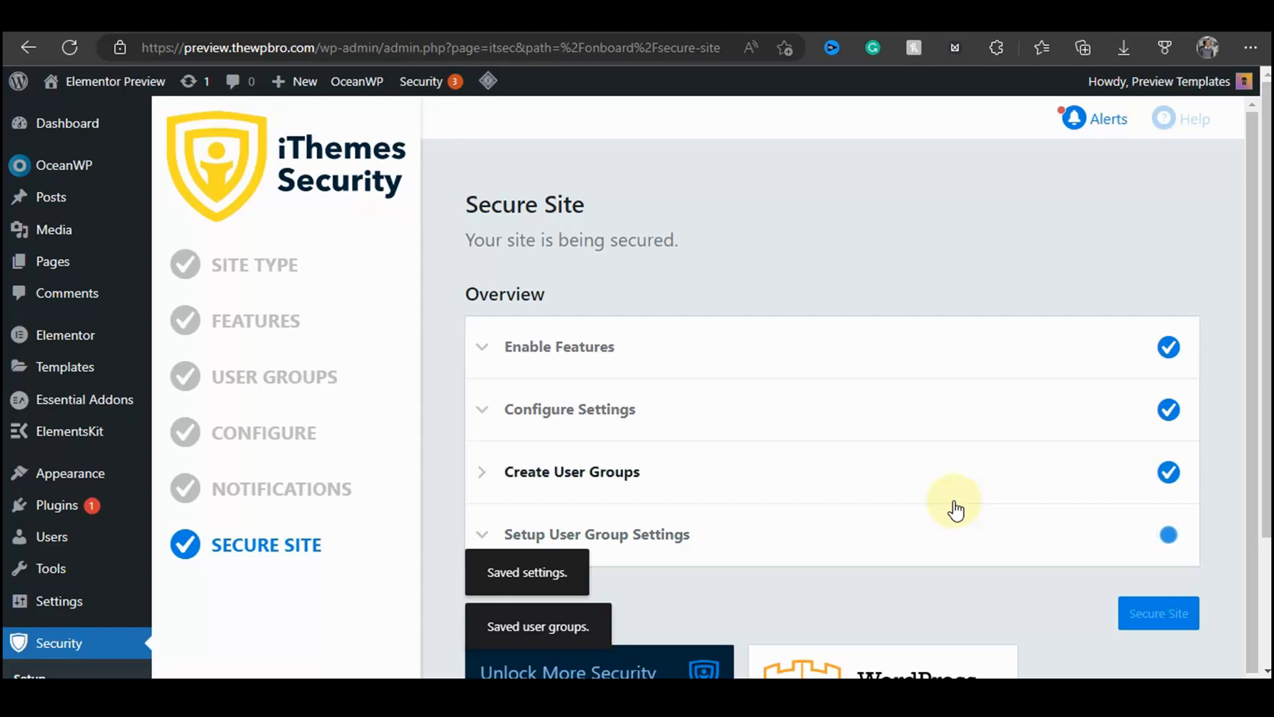
{"action": "scroll", "coordinate": [974, 416], "scroll_direction": "down", "scroll_amount": 1}
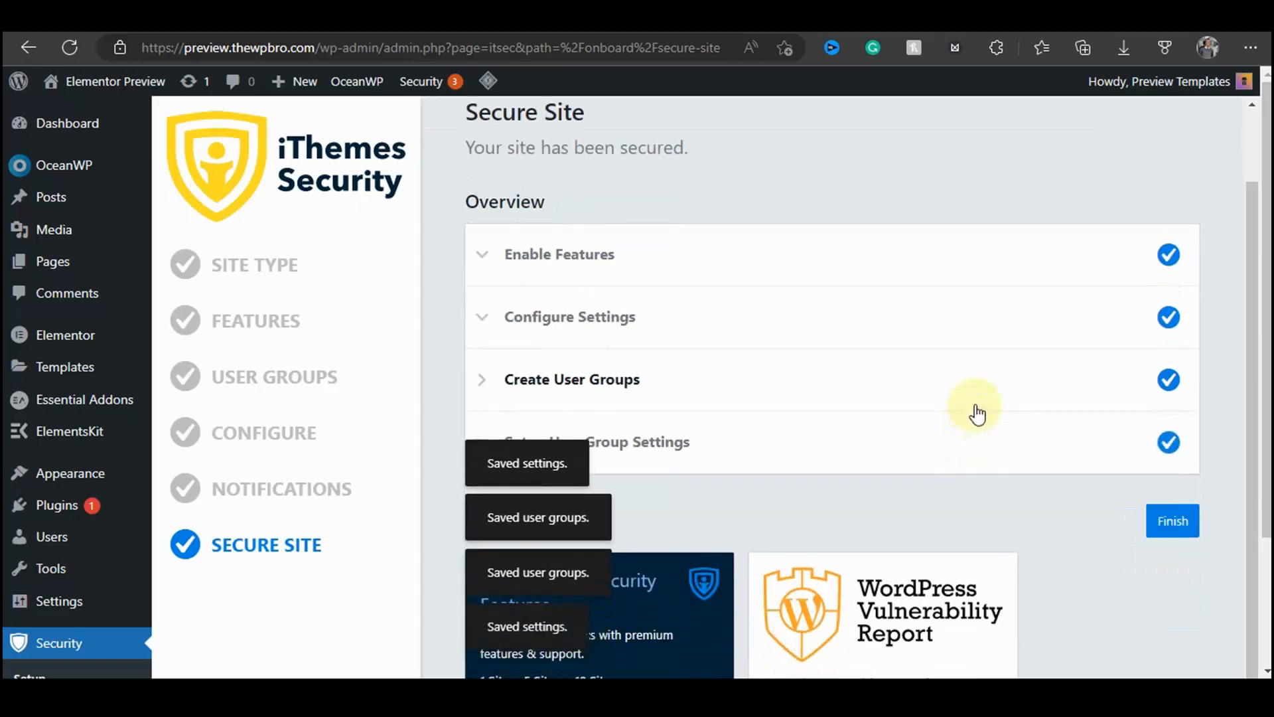
{"action": "scroll", "coordinate": [977, 414], "scroll_direction": "down", "scroll_amount": 1}
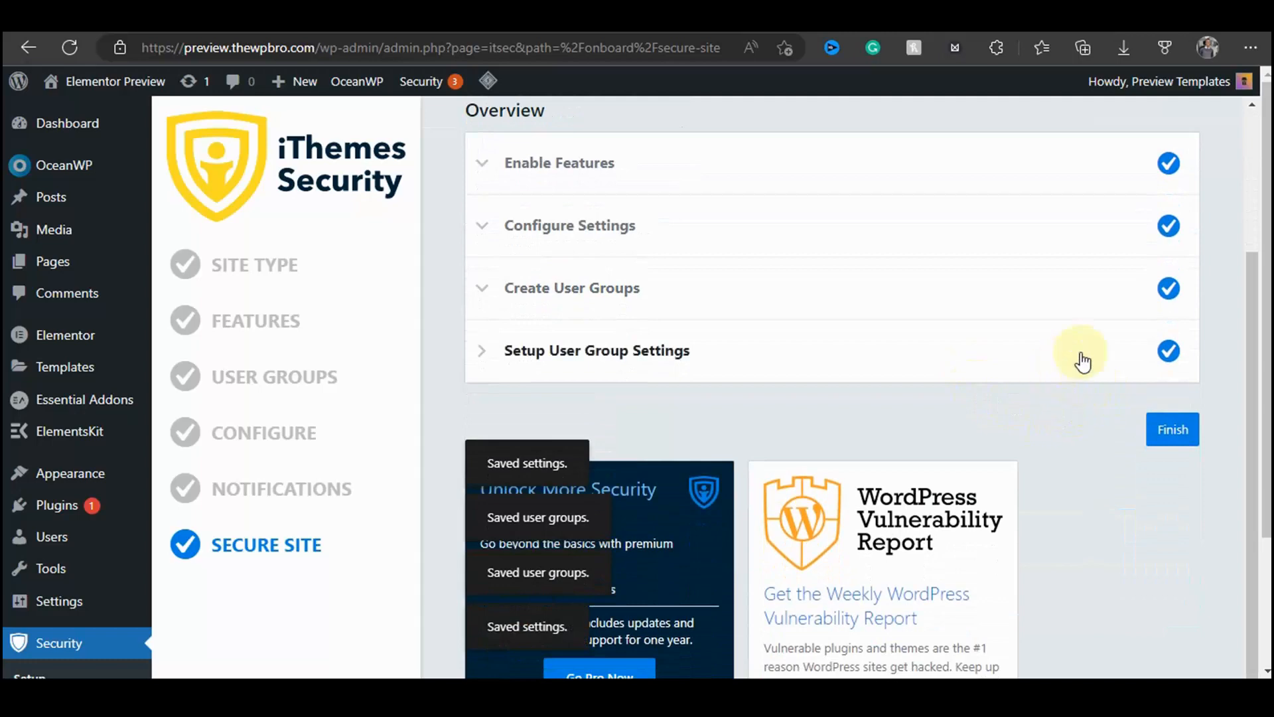
{"action": "left_click", "coordinate": [1175, 429]}
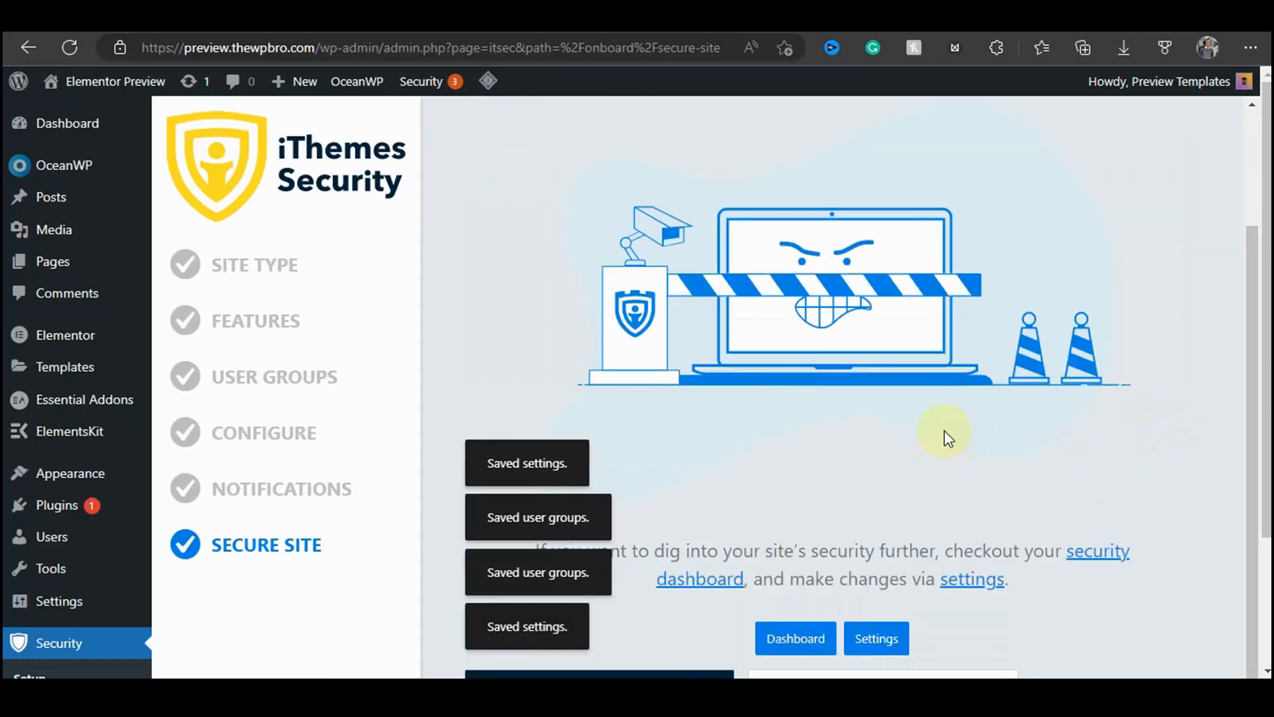
Step: Open the plugin's Advanced settings from the wizard's completion page
{"action": "scroll", "coordinate": [945, 433], "scroll_direction": "down", "scroll_amount": 3}
{"action": "scroll", "coordinate": [944, 433], "scroll_direction": "up", "scroll_amount": 5}
{"action": "left_click_drag", "start_coordinate": [610, 194], "coordinate": [1086, 256]}
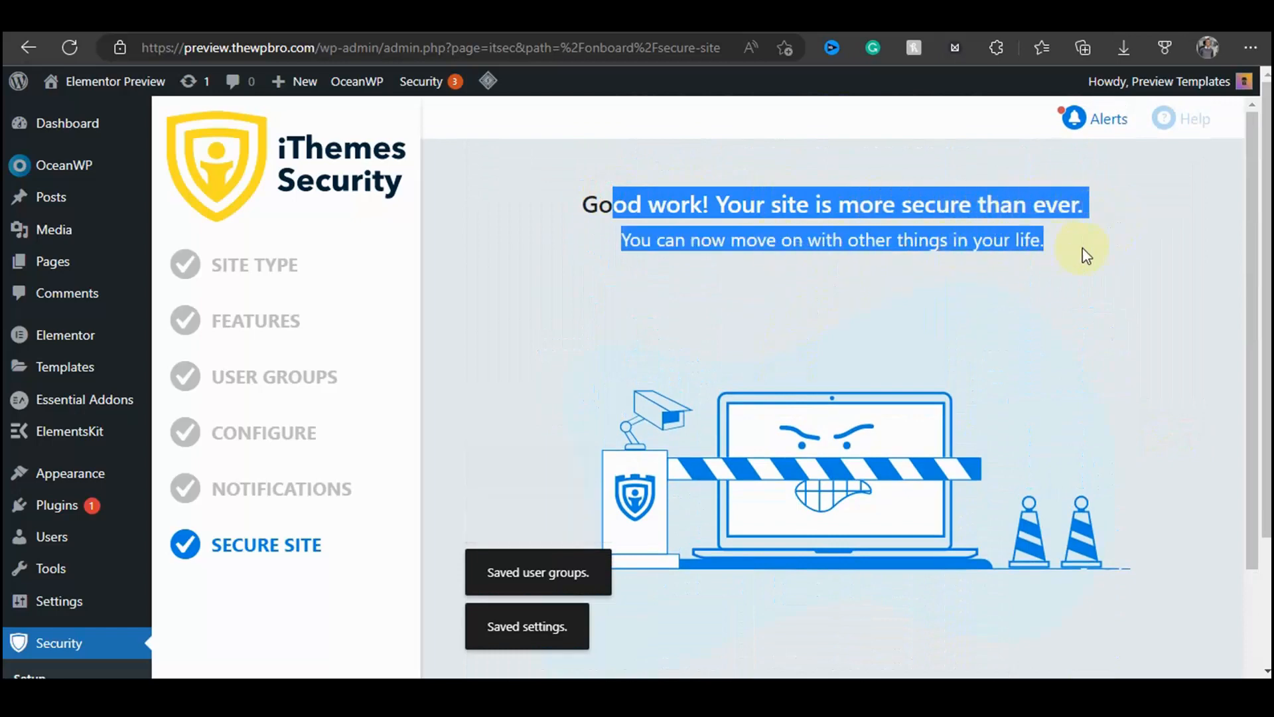
{"action": "left_click", "coordinate": [1080, 304]}
{"action": "scroll", "coordinate": [1010, 330], "scroll_direction": "down", "scroll_amount": 6}
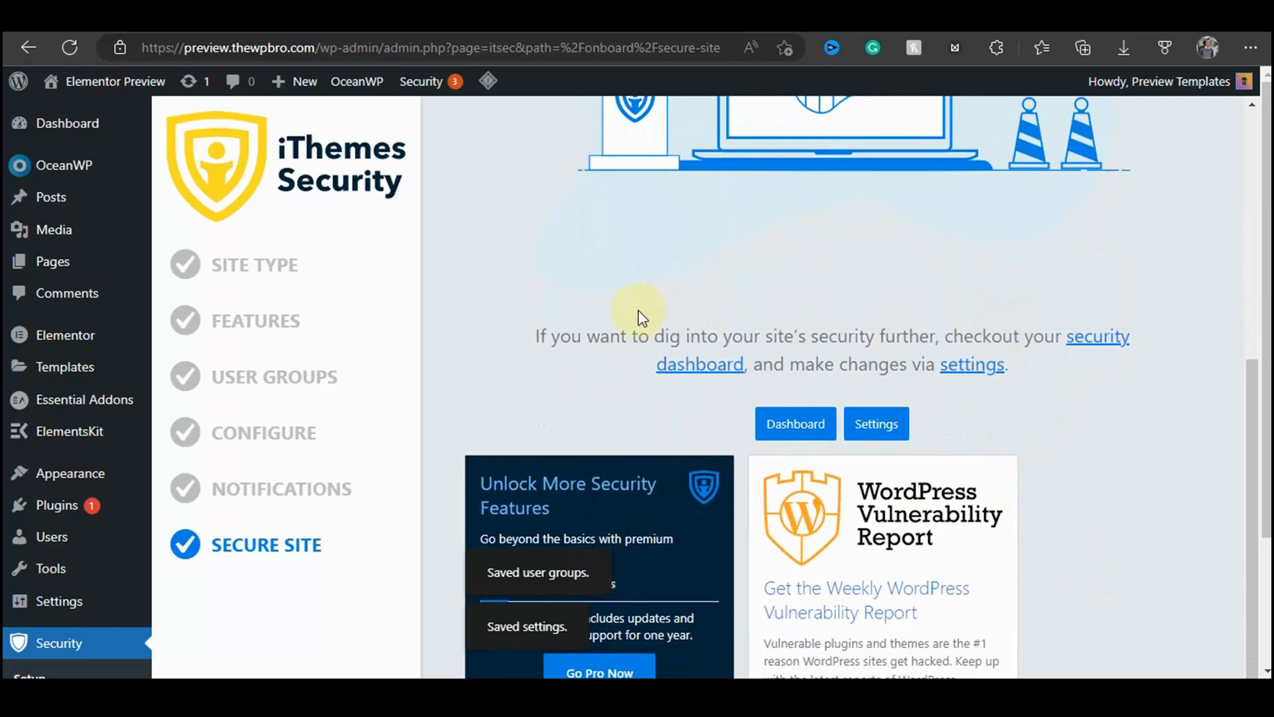
{"action": "left_click", "coordinate": [877, 430]}
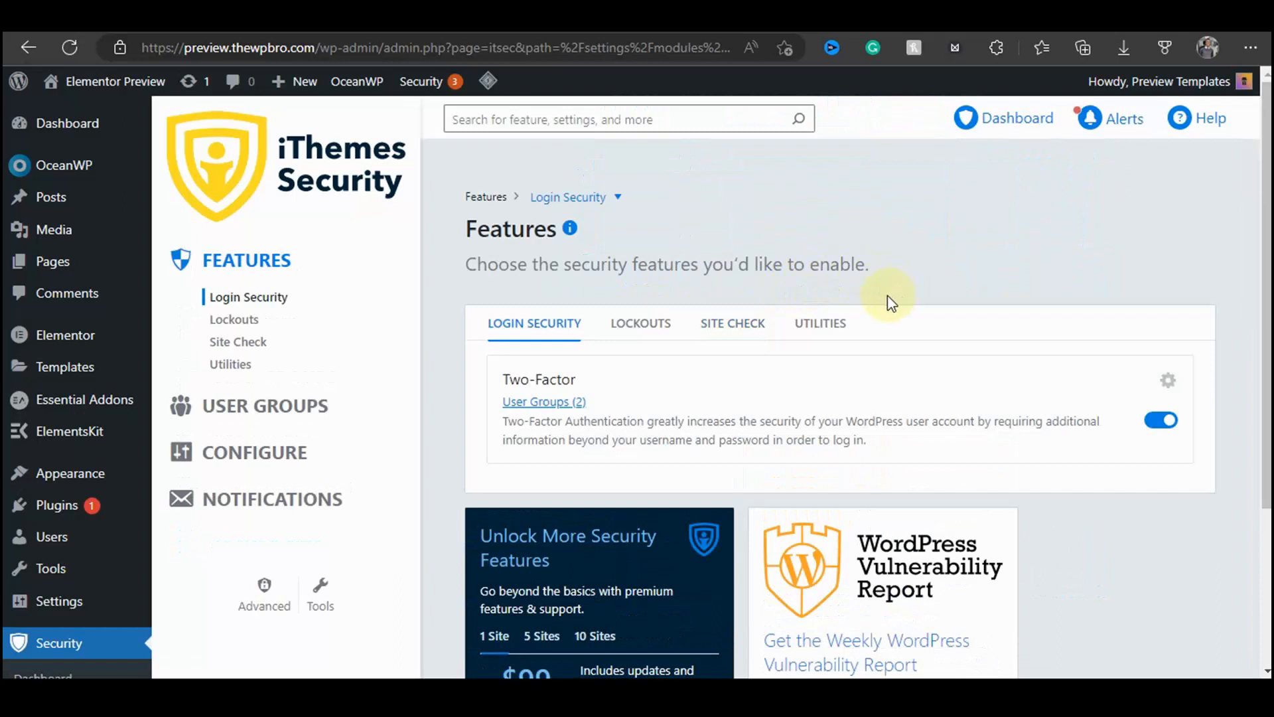
{"action": "left_click", "coordinate": [261, 597]}
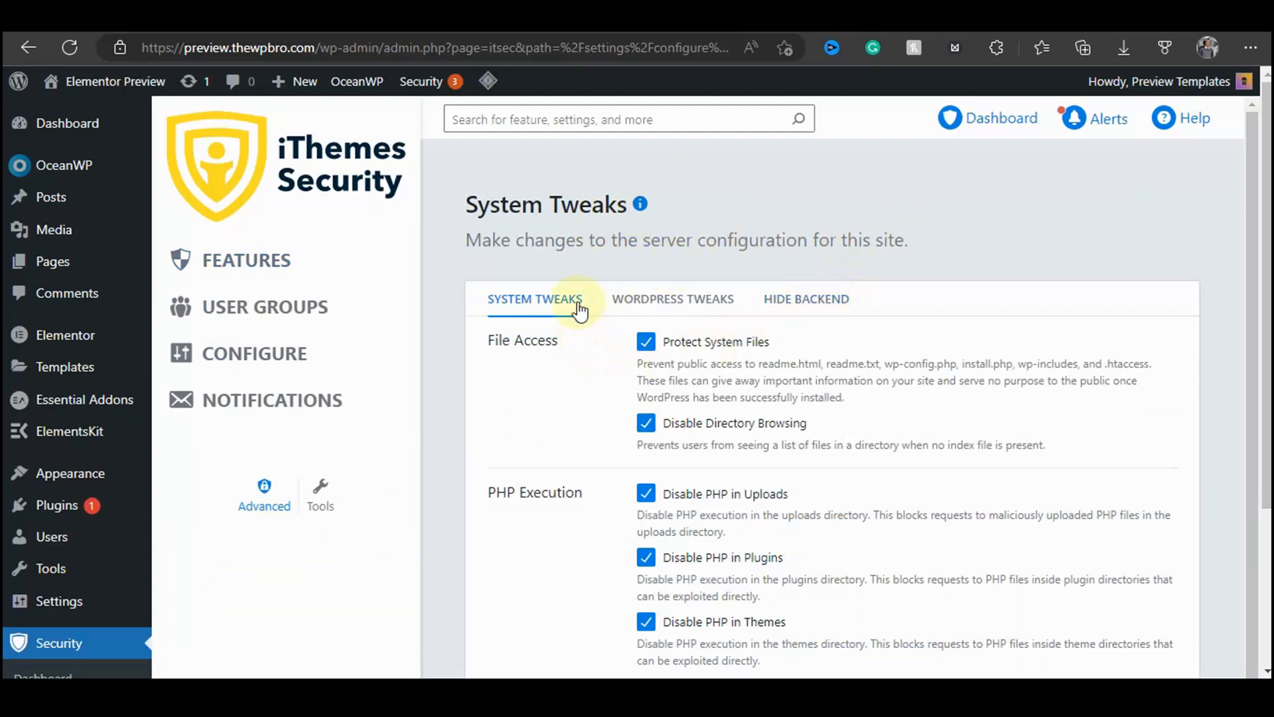
Step: Review the System Tweaks options and the XML-RPC settings under WordPress Tweaks
{"action": "scroll", "coordinate": [639, 309], "scroll_direction": "down", "scroll_amount": 1}
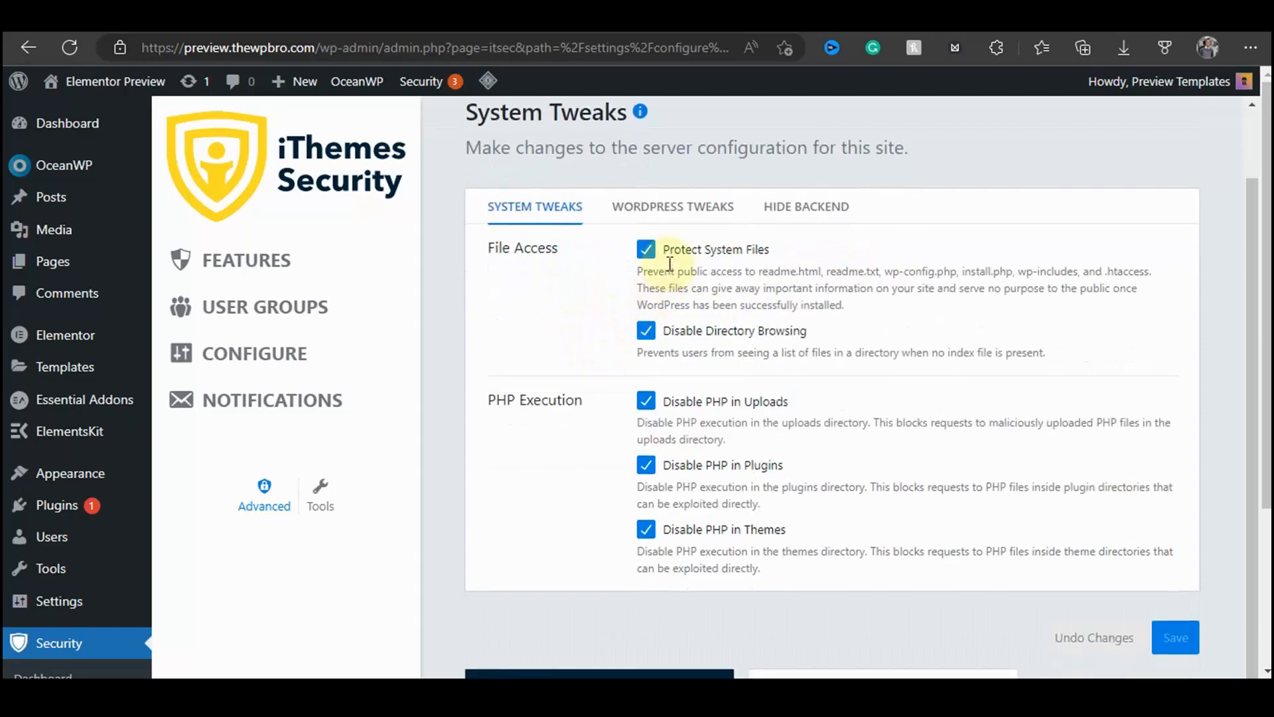
{"action": "left_click", "coordinate": [656, 211]}
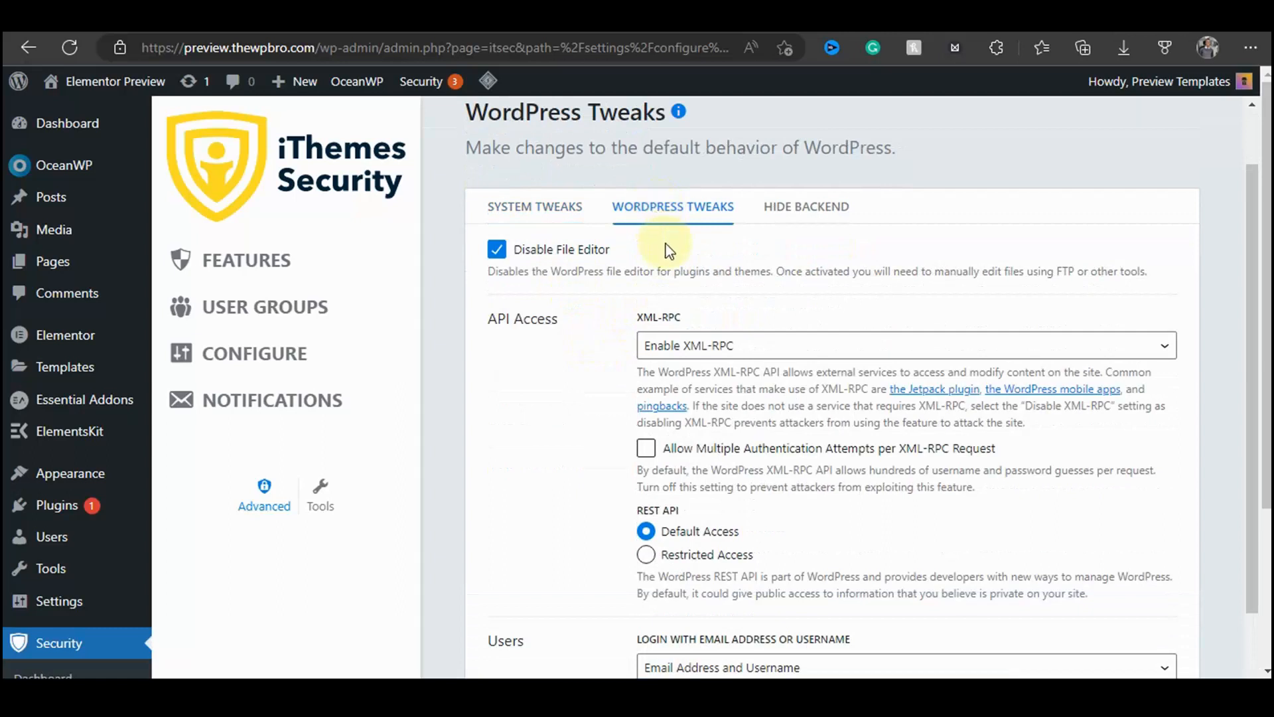
{"action": "scroll", "coordinate": [684, 298], "scroll_direction": "down", "scroll_amount": 2}
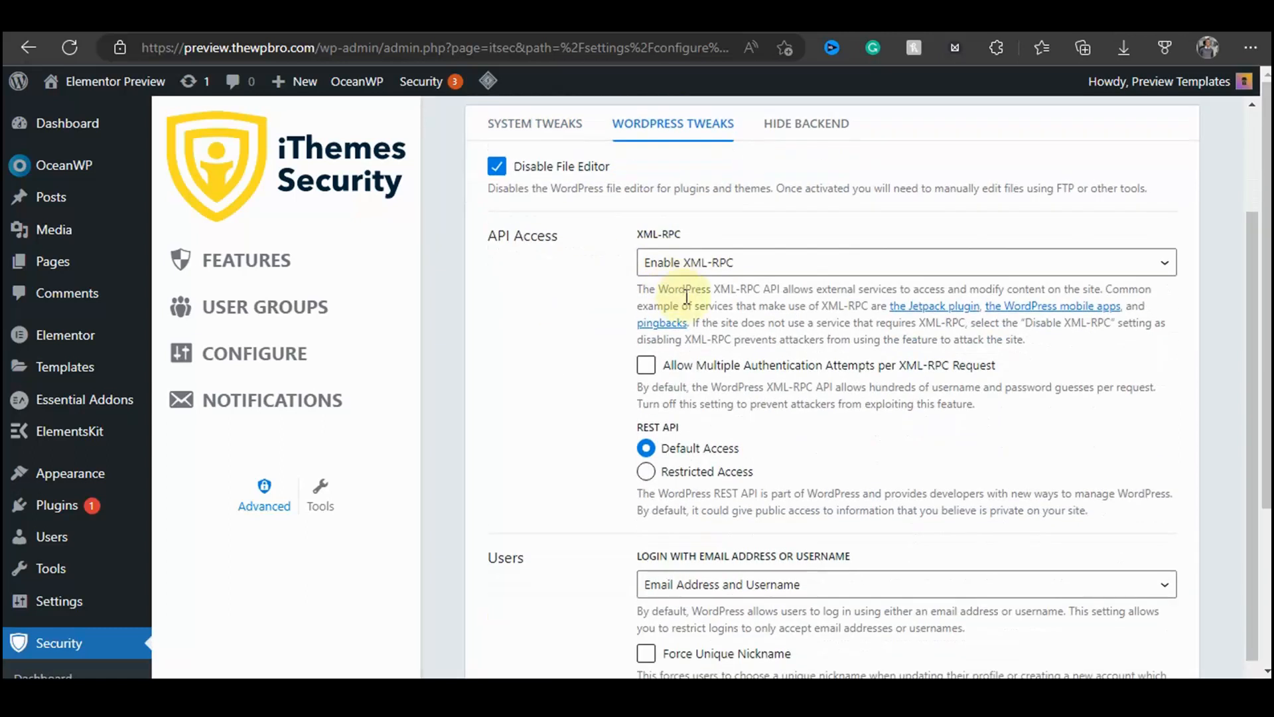
{"action": "left_click", "coordinate": [674, 262]}
{"action": "left_click", "coordinate": [616, 292]}
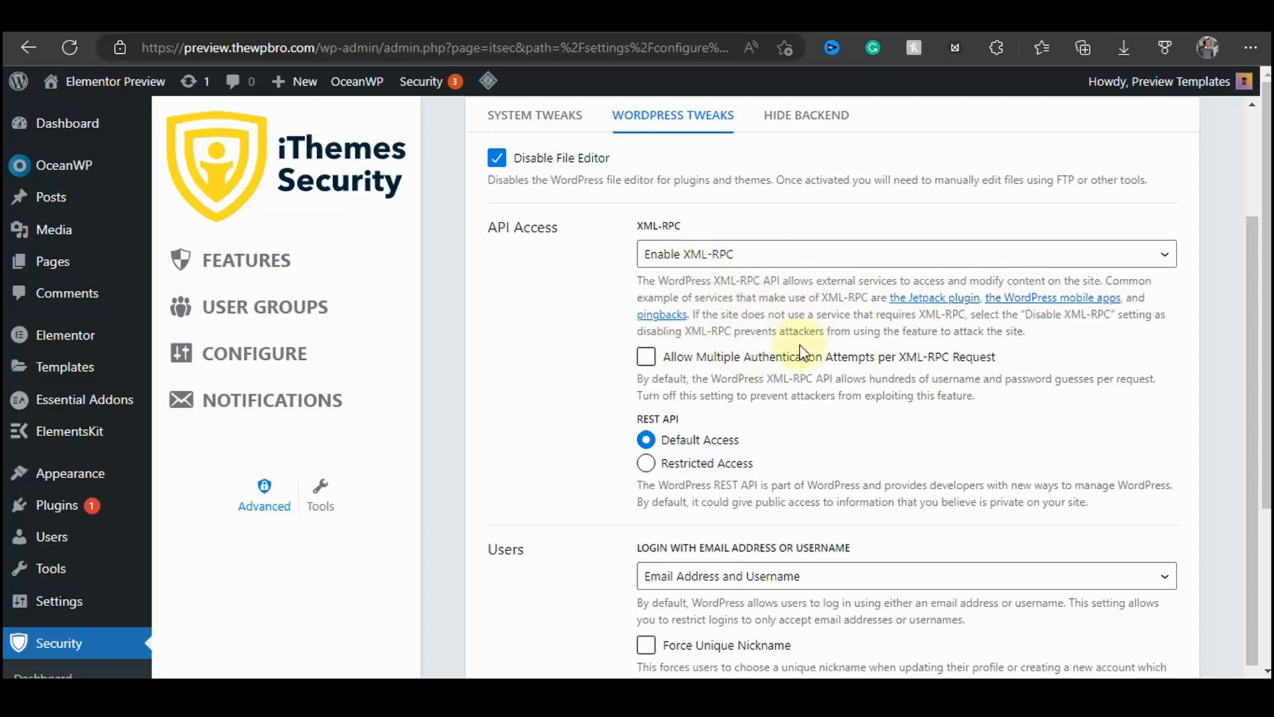
Step: Enable Disable Extra User Archives in the Users section of WordPress Tweaks
{"action": "scroll", "coordinate": [803, 358], "scroll_direction": "down", "scroll_amount": 4}
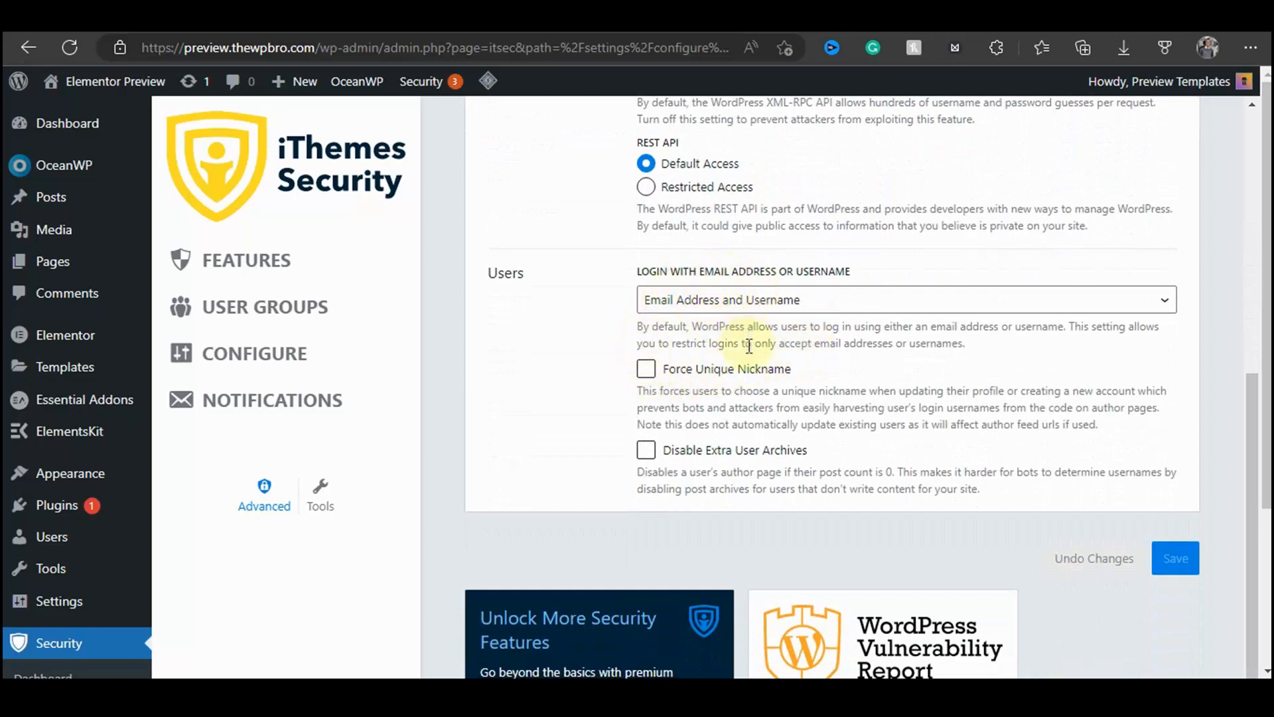
{"action": "double_click", "coordinate": [506, 278]}
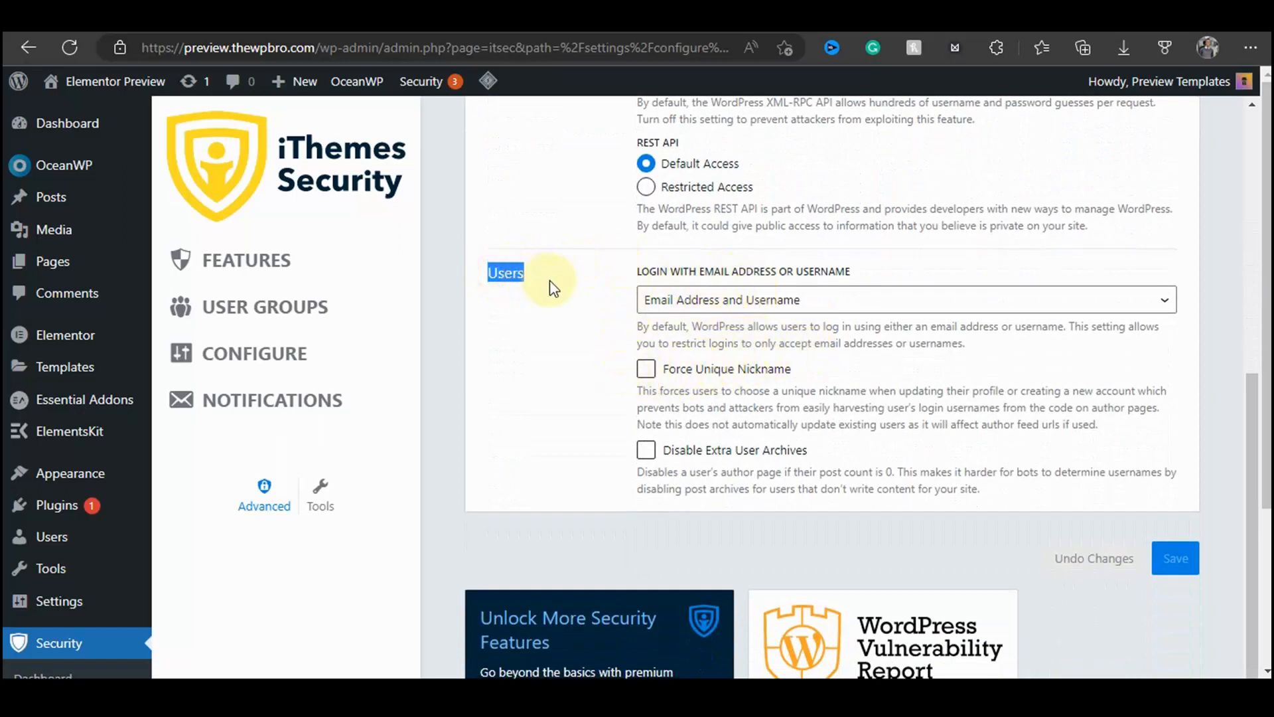
{"action": "left_click", "coordinate": [540, 330]}
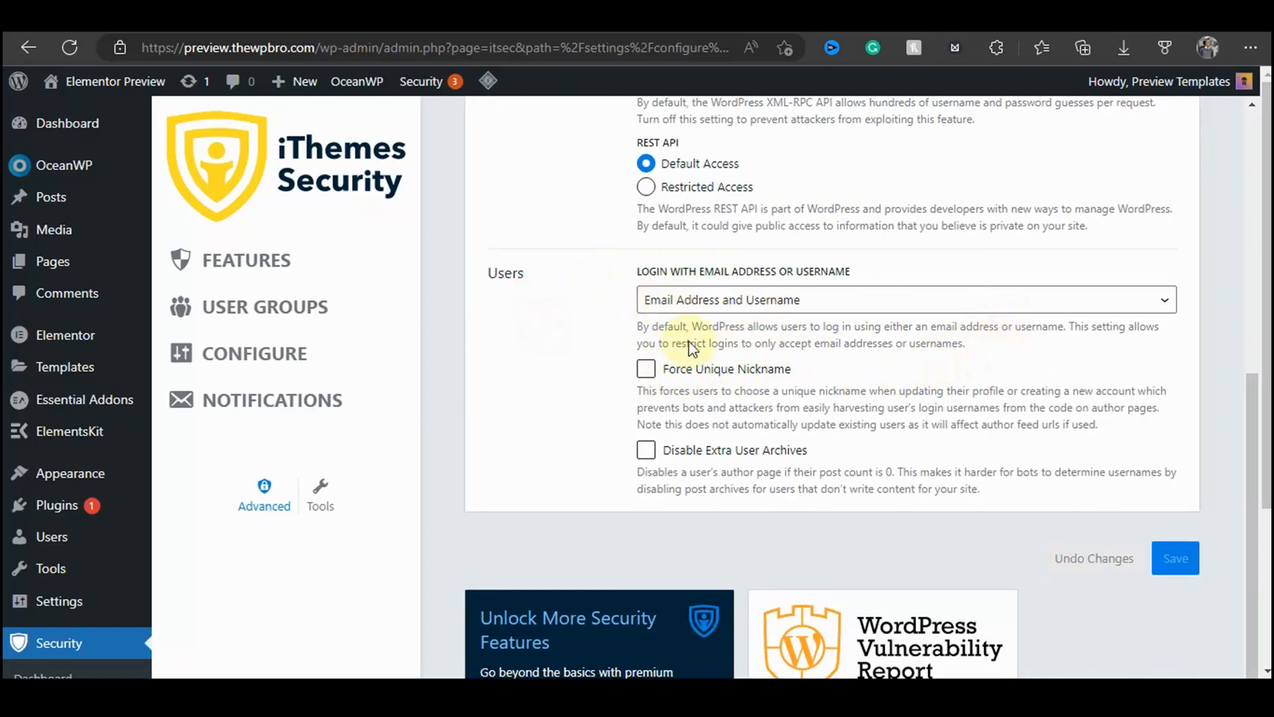
{"action": "left_click_drag", "start_coordinate": [640, 273], "coordinate": [875, 276]}
{"action": "left_click", "coordinate": [593, 316]}
{"action": "left_click", "coordinate": [669, 301]}
{"action": "left_click", "coordinate": [718, 334]}
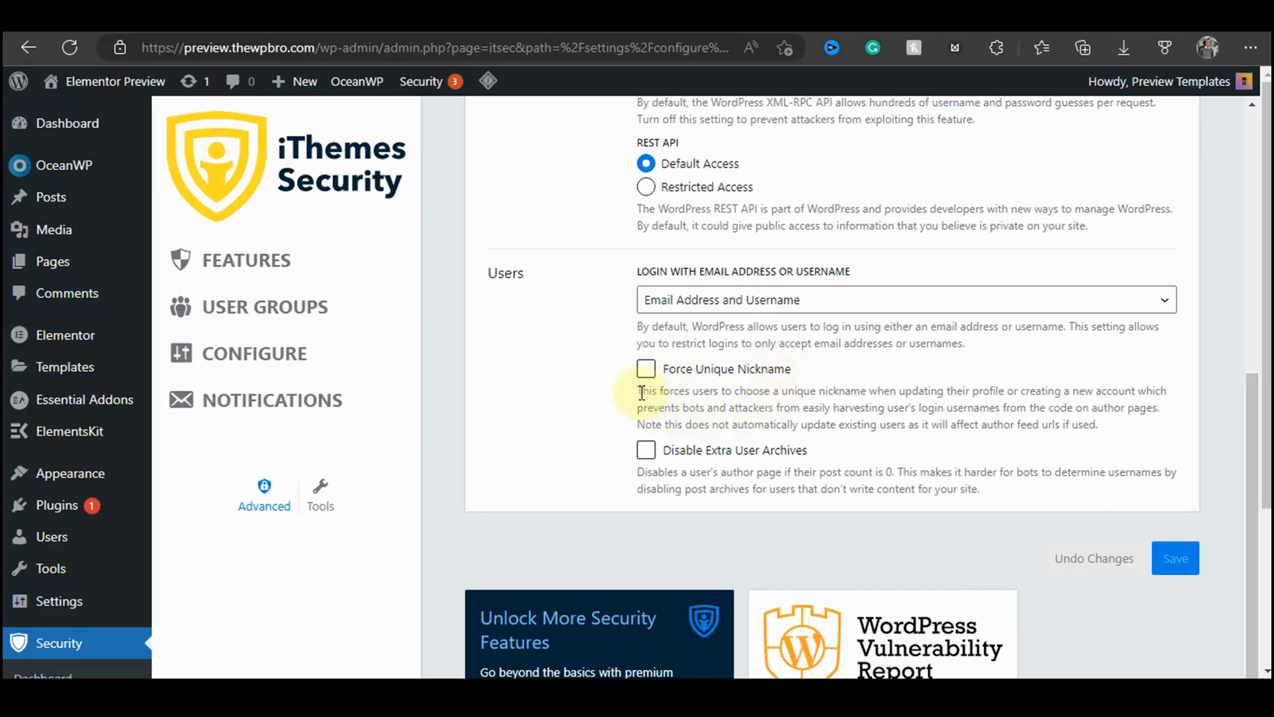
{"action": "left_click_drag", "start_coordinate": [641, 392], "coordinate": [1160, 438]}
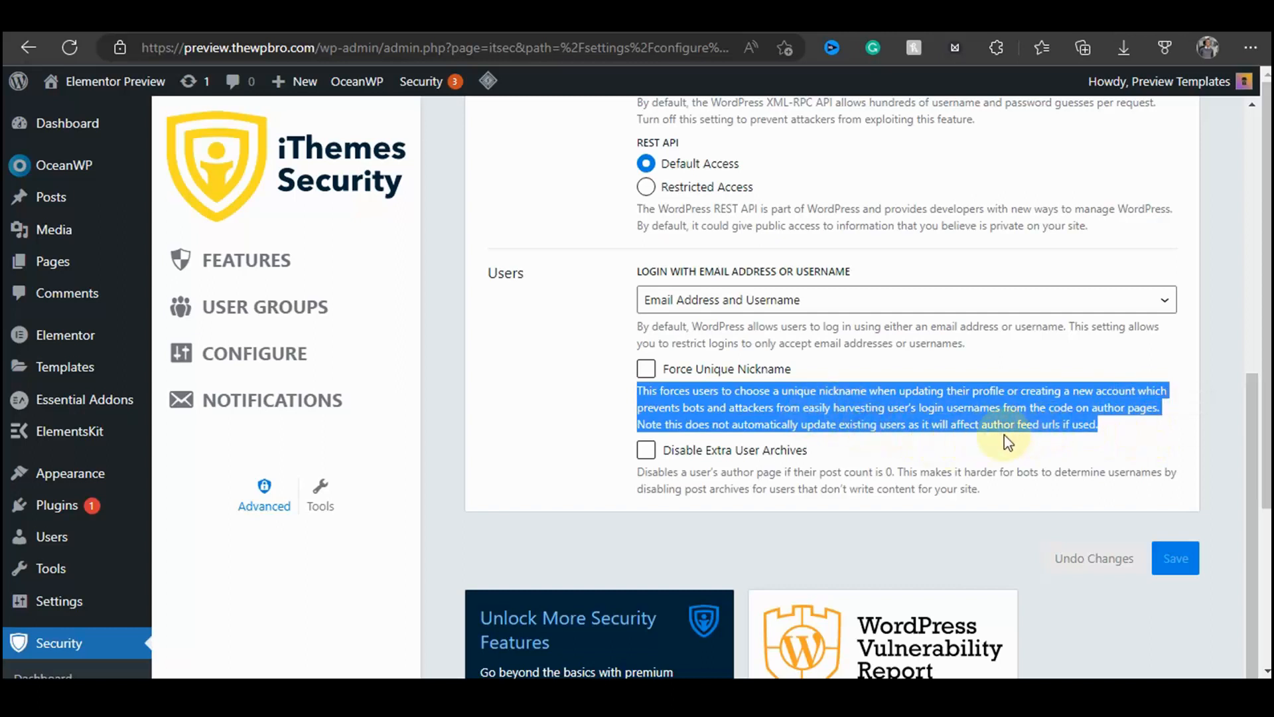
{"action": "left_click", "coordinate": [1039, 403]}
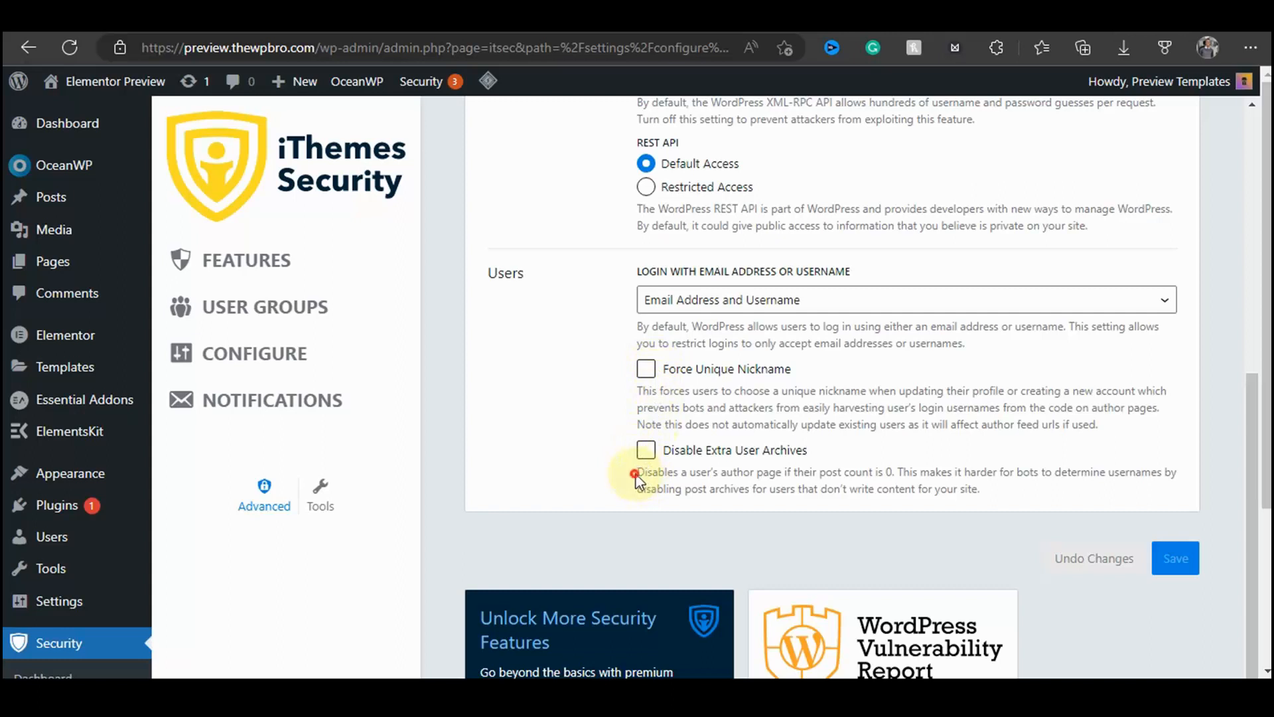
{"action": "left_click_drag", "start_coordinate": [635, 475], "coordinate": [1090, 489]}
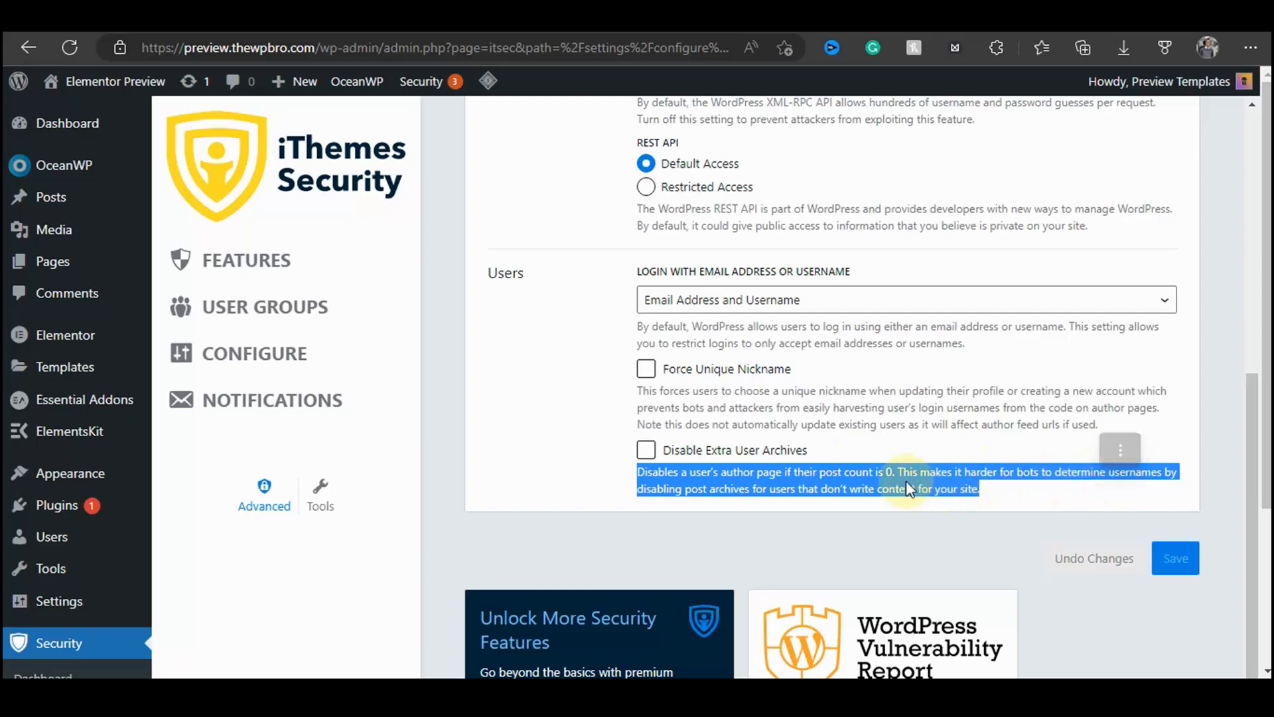
{"action": "left_click", "coordinate": [646, 450]}
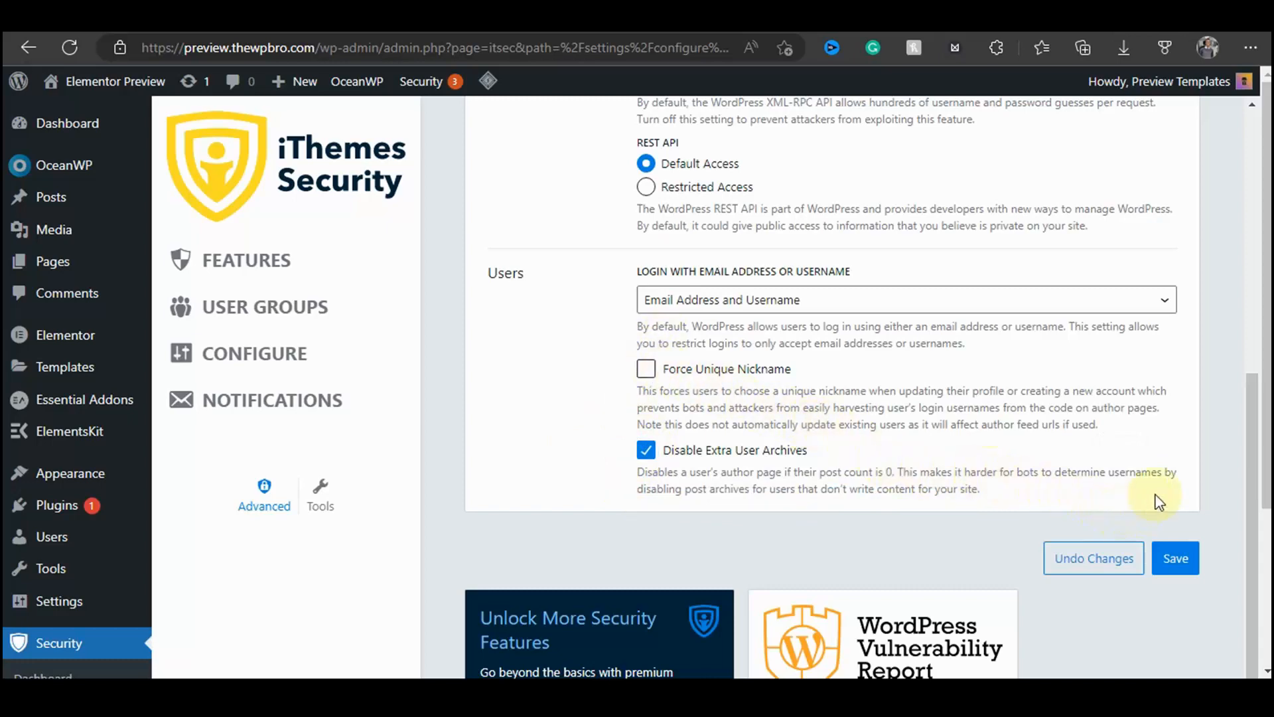
Step: Enable Hide Backend and set the login slug to thewprologin
{"action": "scroll", "coordinate": [1162, 478], "scroll_direction": "up", "scroll_amount": 2}
{"action": "scroll", "coordinate": [1175, 465], "scroll_direction": "down", "scroll_amount": 3}
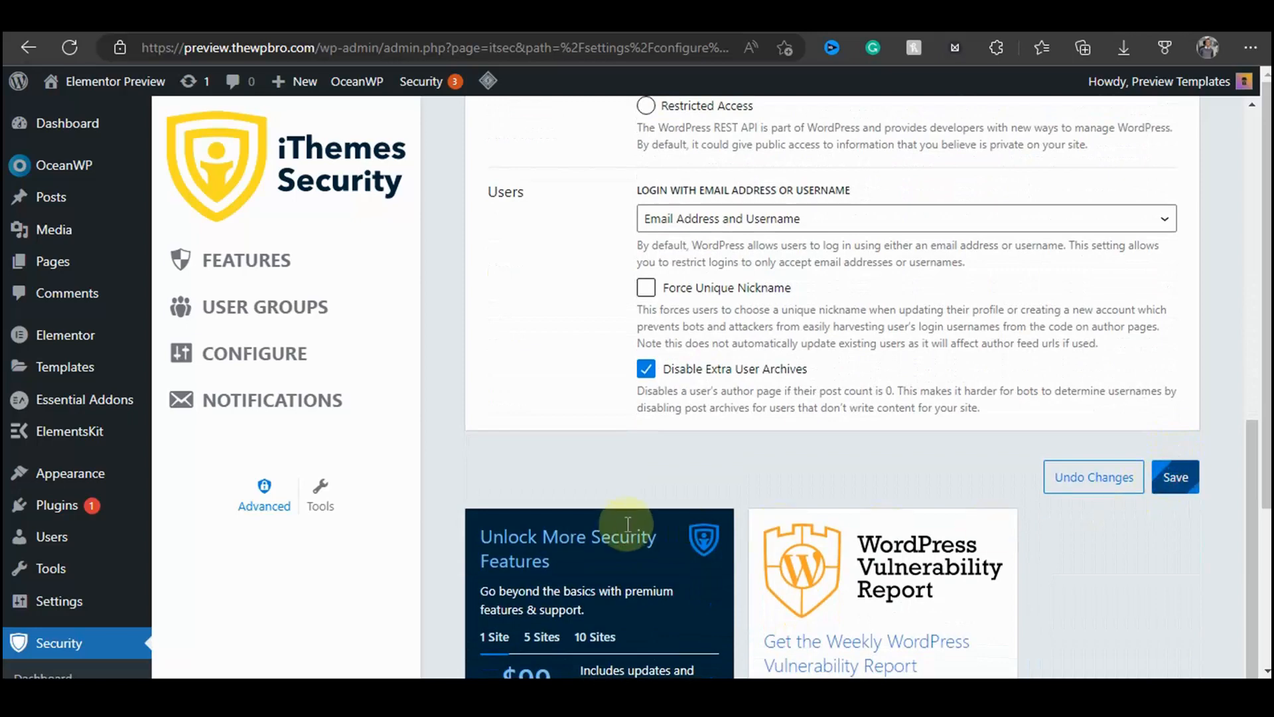
{"action": "left_click", "coordinate": [774, 300]}
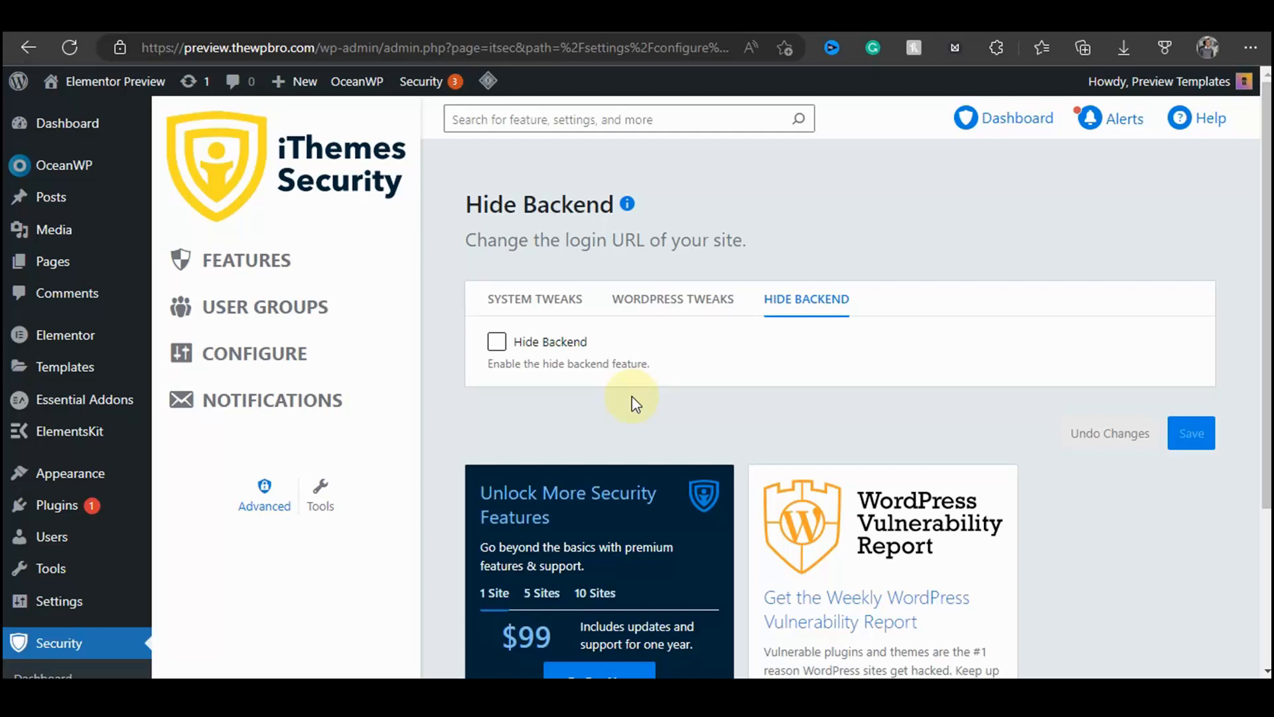
{"action": "left_click", "coordinate": [495, 342]}
{"action": "scroll", "coordinate": [597, 341], "scroll_direction": "down", "scroll_amount": 3}
{"action": "left_click", "coordinate": [586, 325]}
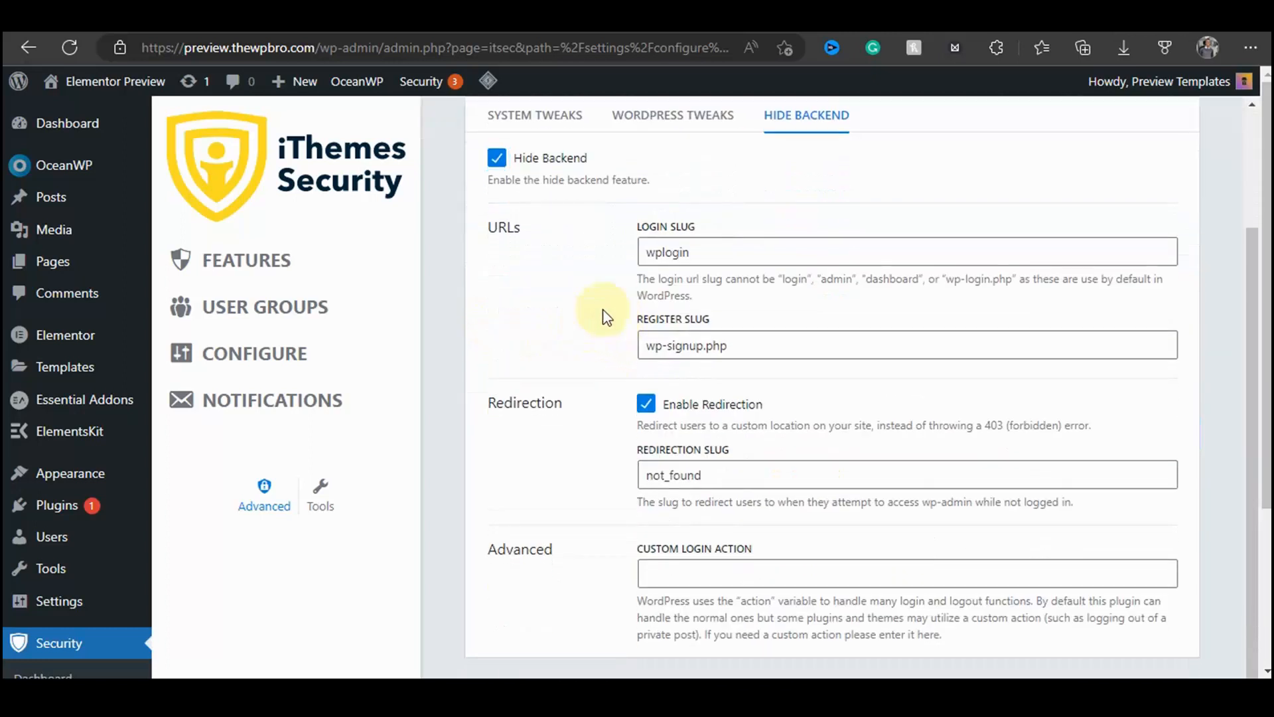
{"action": "double_click", "coordinate": [674, 250]}
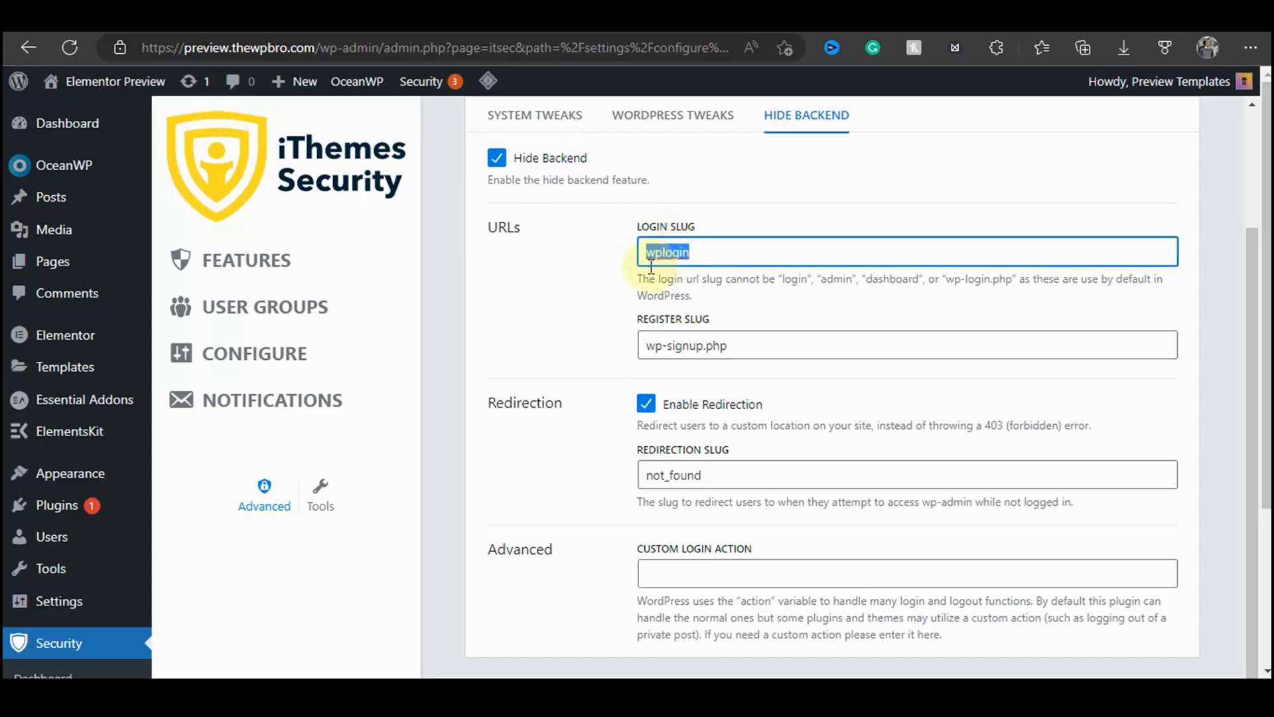
{"action": "type", "text": "thewpbro"}
{"action": "left_click", "coordinate": [603, 278]}
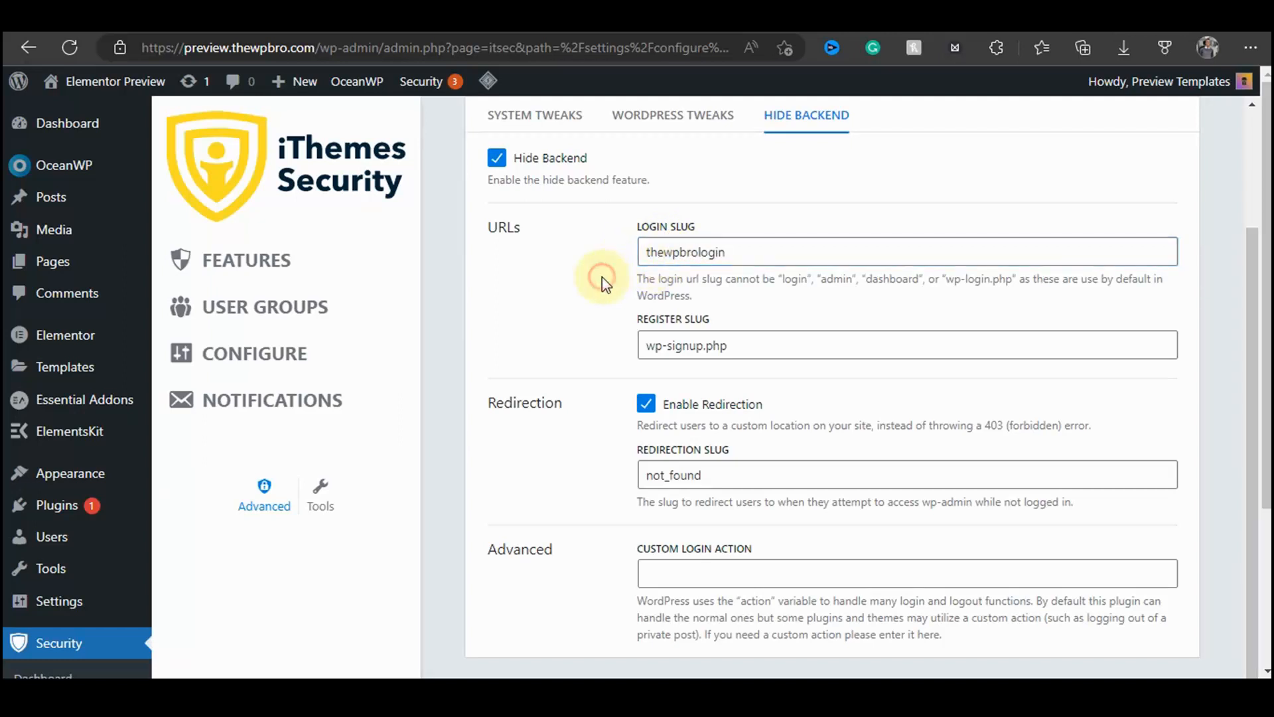
Step: Set the Hide Backend register slug to register
{"action": "left_click_drag", "start_coordinate": [647, 252], "coordinate": [765, 258]}
{"action": "left_click", "coordinate": [590, 284]}
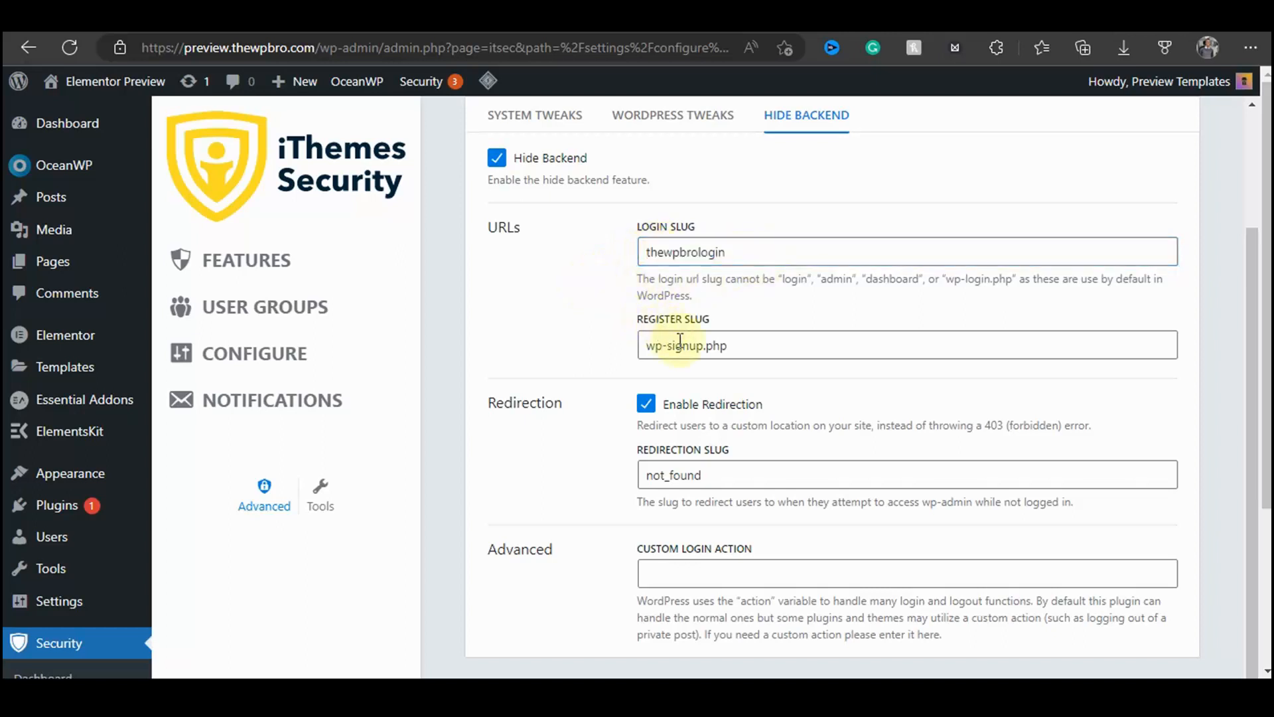
{"action": "left_click_drag", "start_coordinate": [647, 343], "coordinate": [759, 347]}
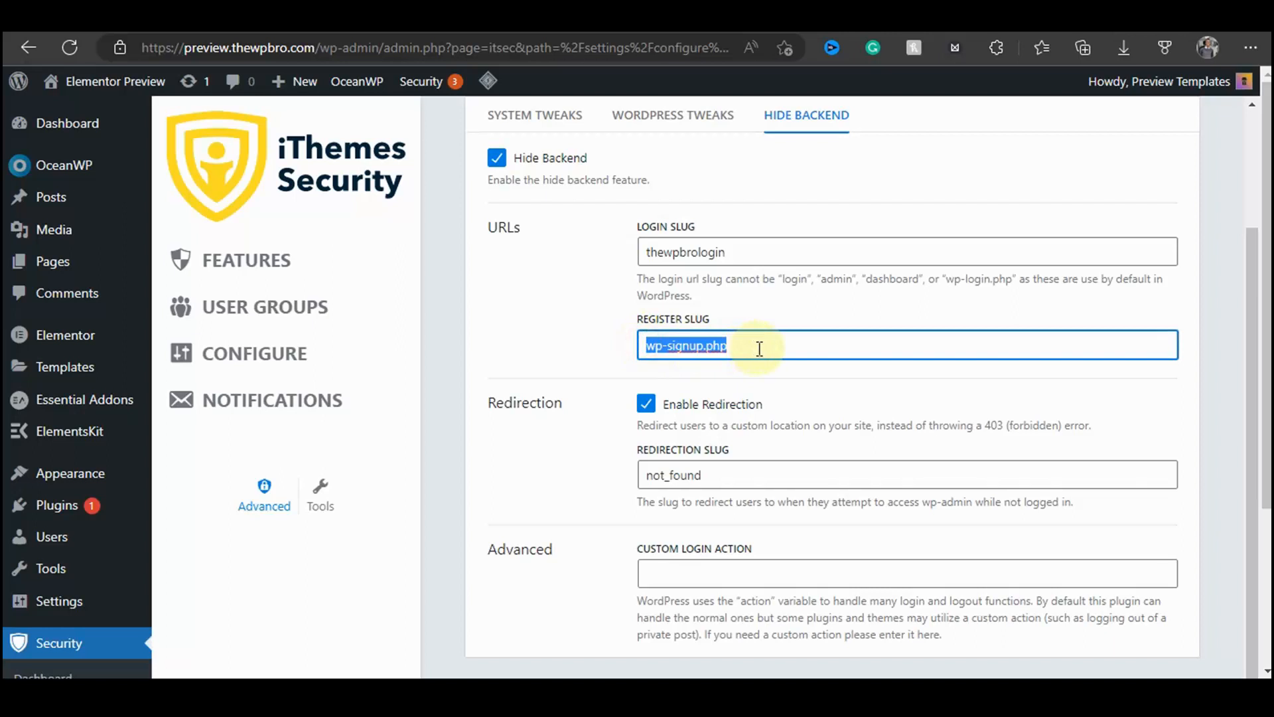
{"action": "type", "text": "register"}
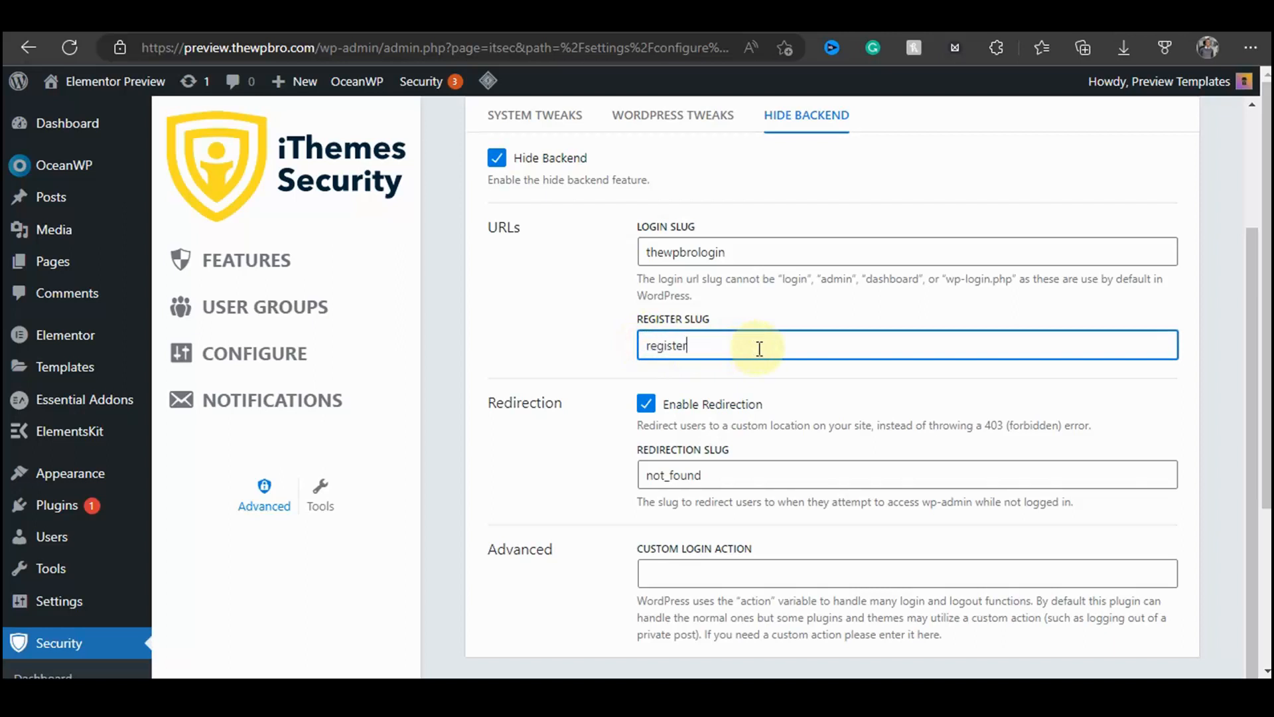
{"action": "left_click", "coordinate": [560, 332]}
Step: Set the redirection slug to home and save the Hide Backend settings
{"action": "scroll", "coordinate": [570, 338], "scroll_direction": "down", "scroll_amount": 3}
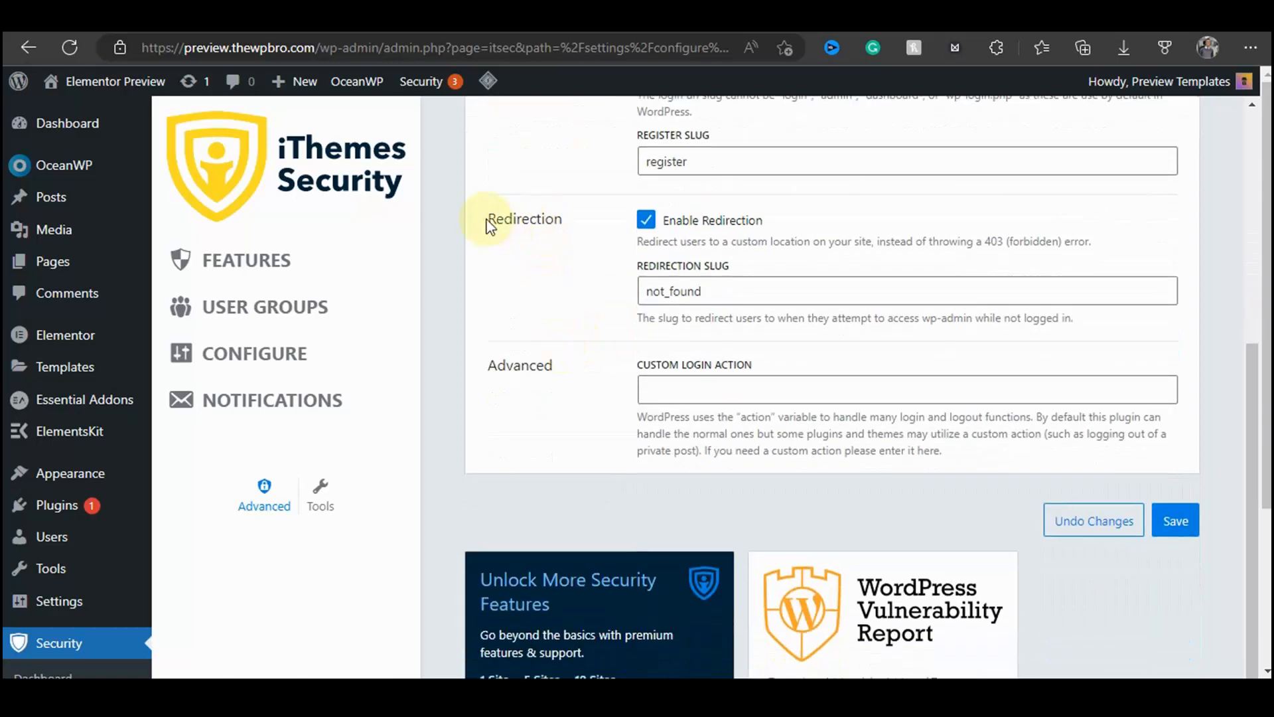
{"action": "scroll", "coordinate": [560, 216], "scroll_direction": "up", "scroll_amount": 6}
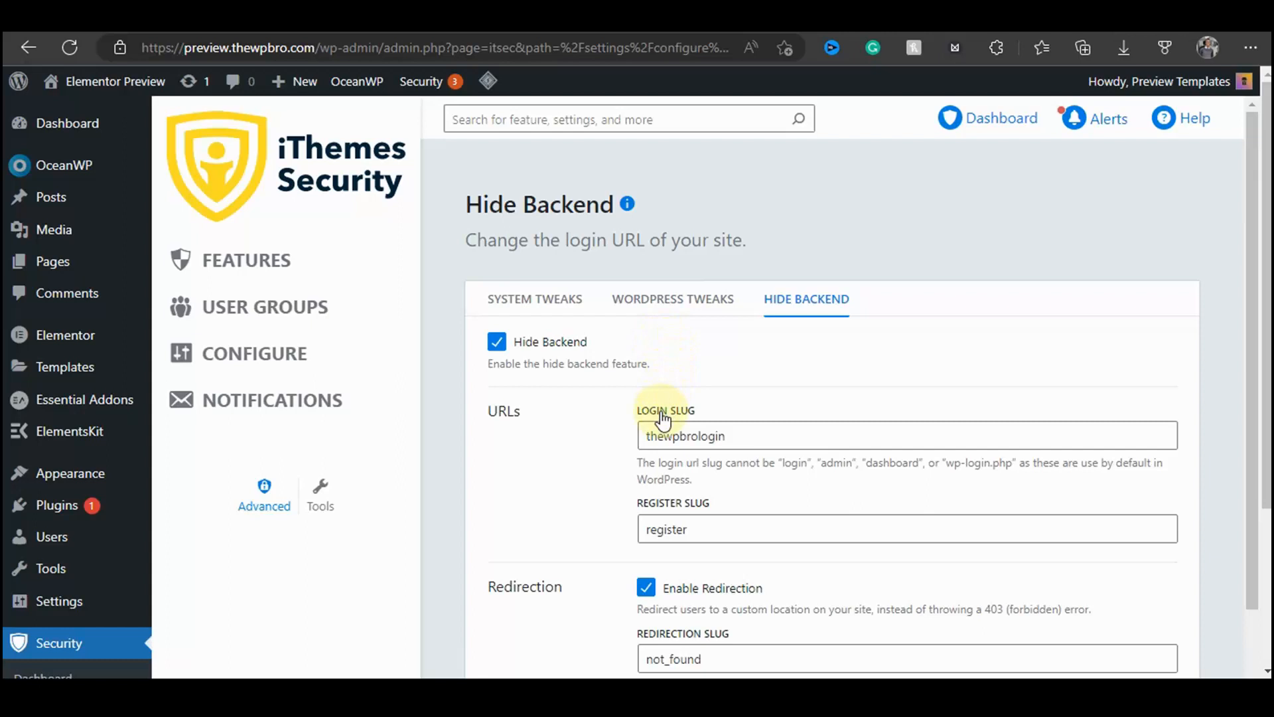
{"action": "scroll", "coordinate": [663, 425], "scroll_direction": "down", "scroll_amount": 4}
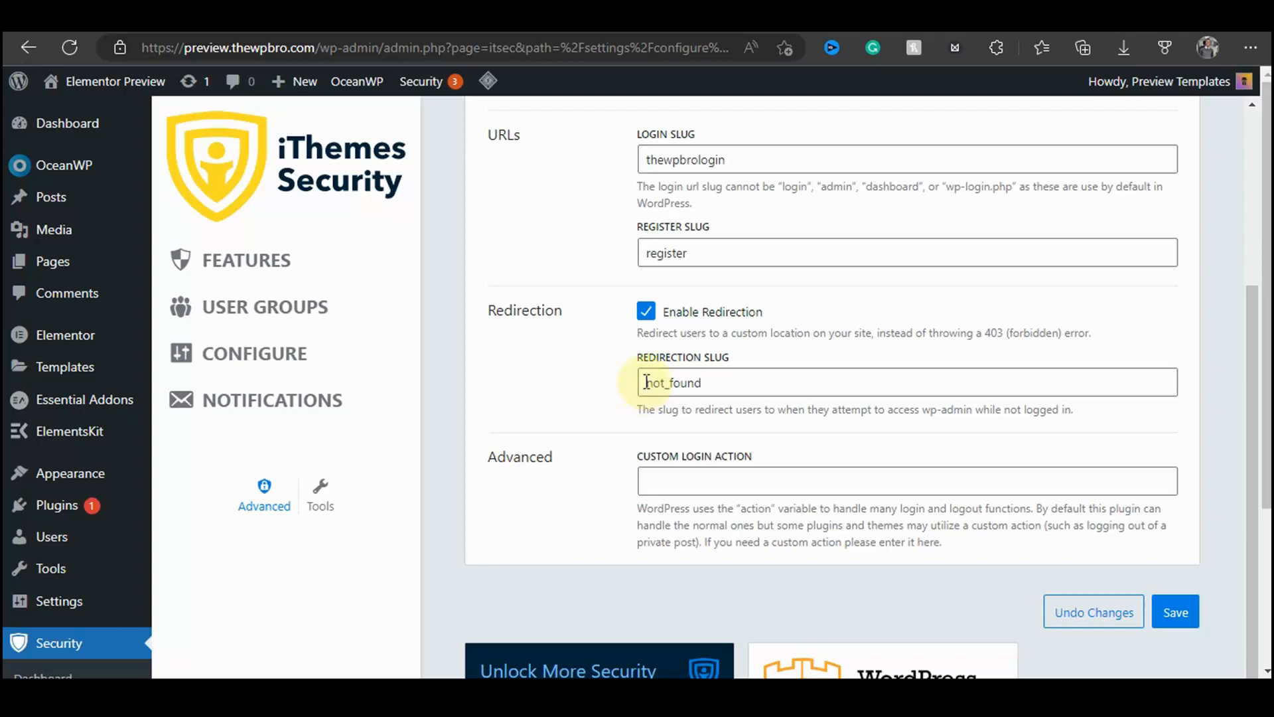
{"action": "double_click", "coordinate": [645, 382]}
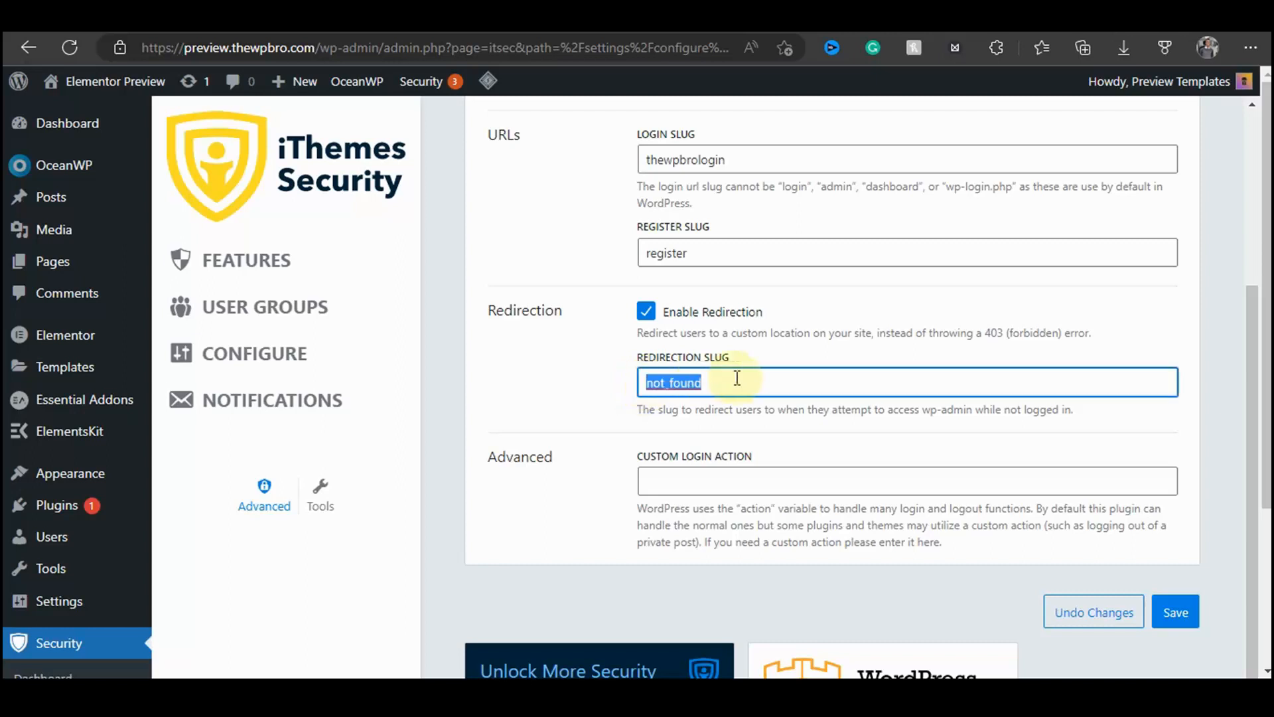
{"action": "type", "text": "home"}
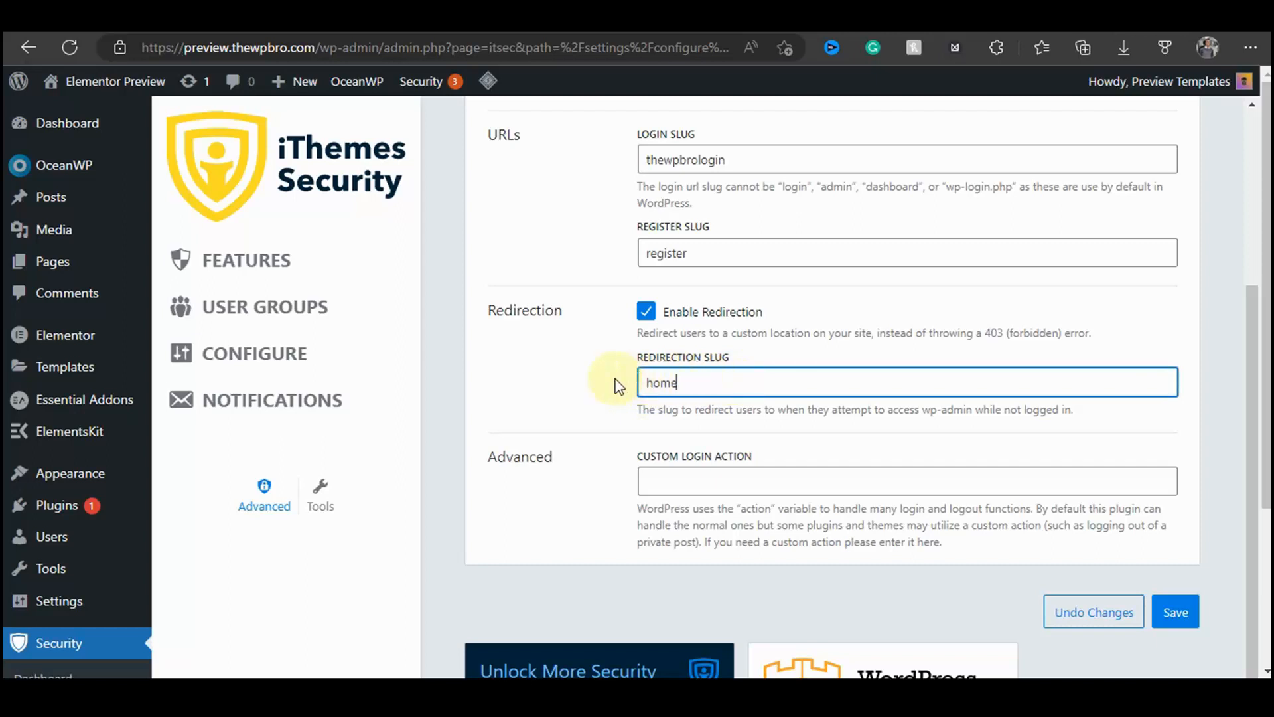
{"action": "left_click", "coordinate": [592, 382]}
{"action": "scroll", "coordinate": [690, 338], "scroll_direction": "down", "scroll_amount": 1}
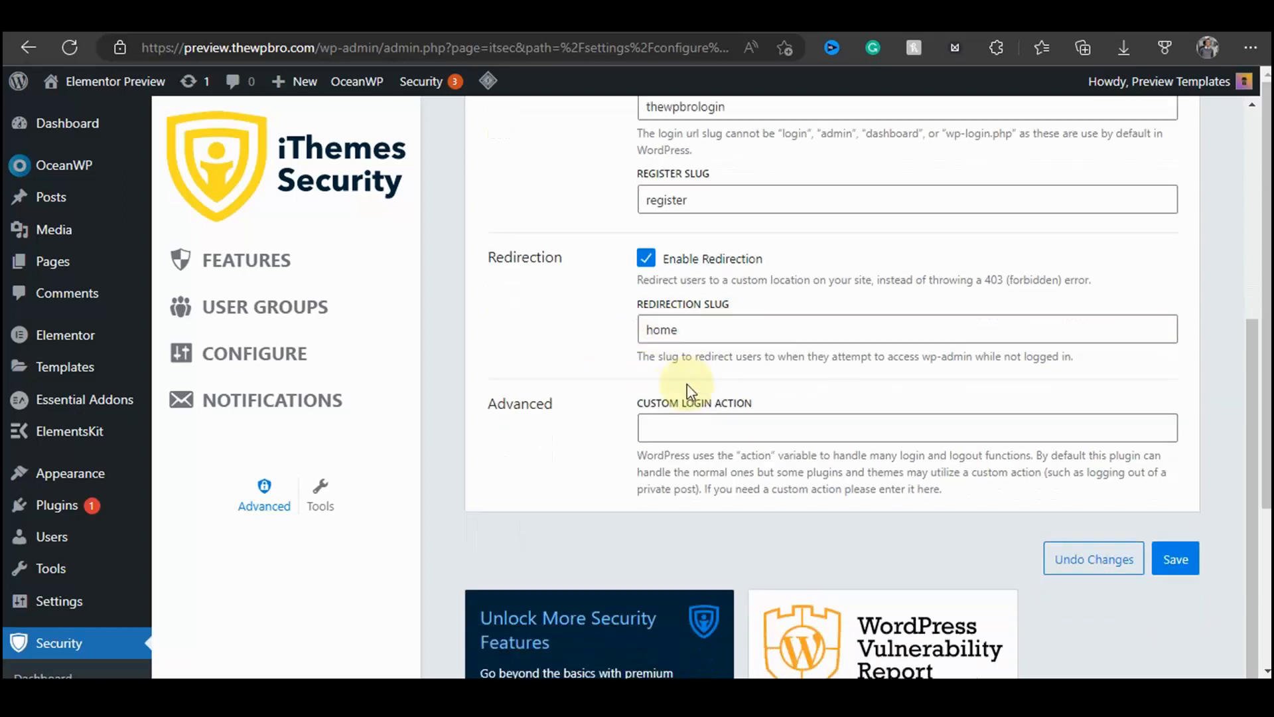
{"action": "left_click", "coordinate": [1176, 520]}
{"action": "scroll", "coordinate": [734, 543], "scroll_direction": "up", "scroll_amount": 1}
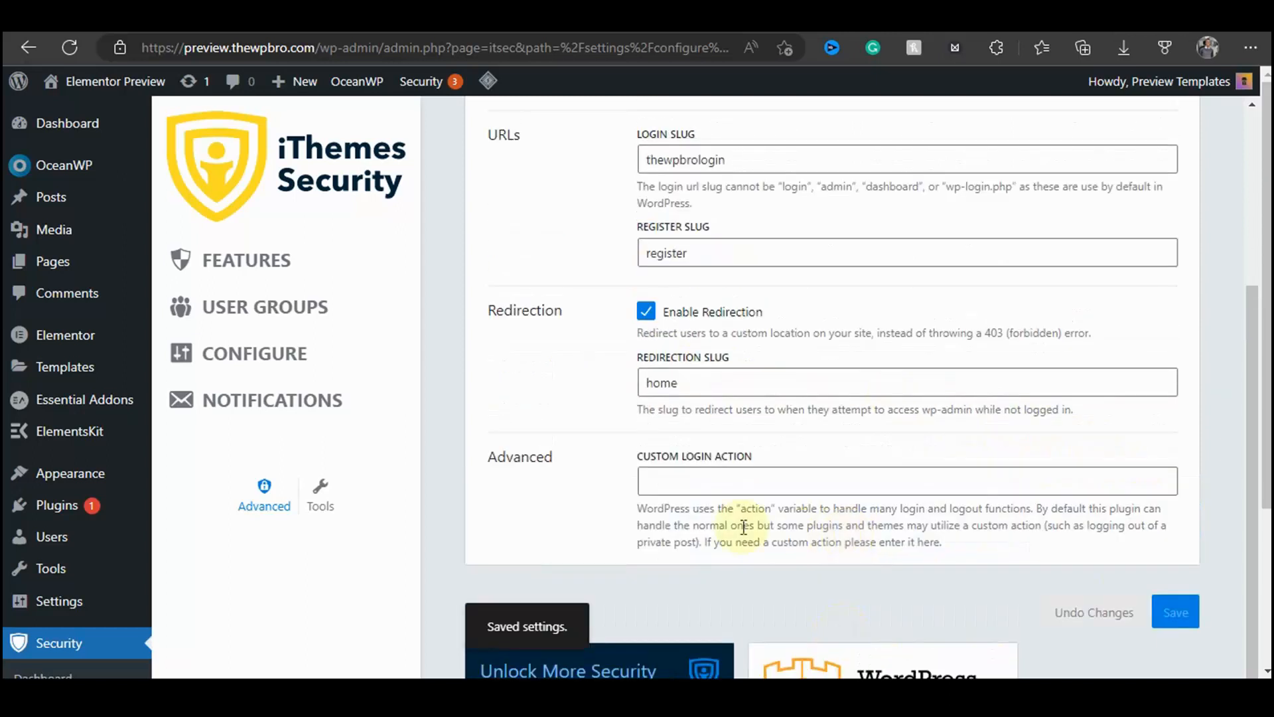
Step: Open the Tools page and examine tools such as Identify Server IPs and Change User ID 1
{"action": "scroll", "coordinate": [828, 316], "scroll_direction": "up", "scroll_amount": 1}
{"action": "scroll", "coordinate": [783, 391], "scroll_direction": "down", "scroll_amount": 1}
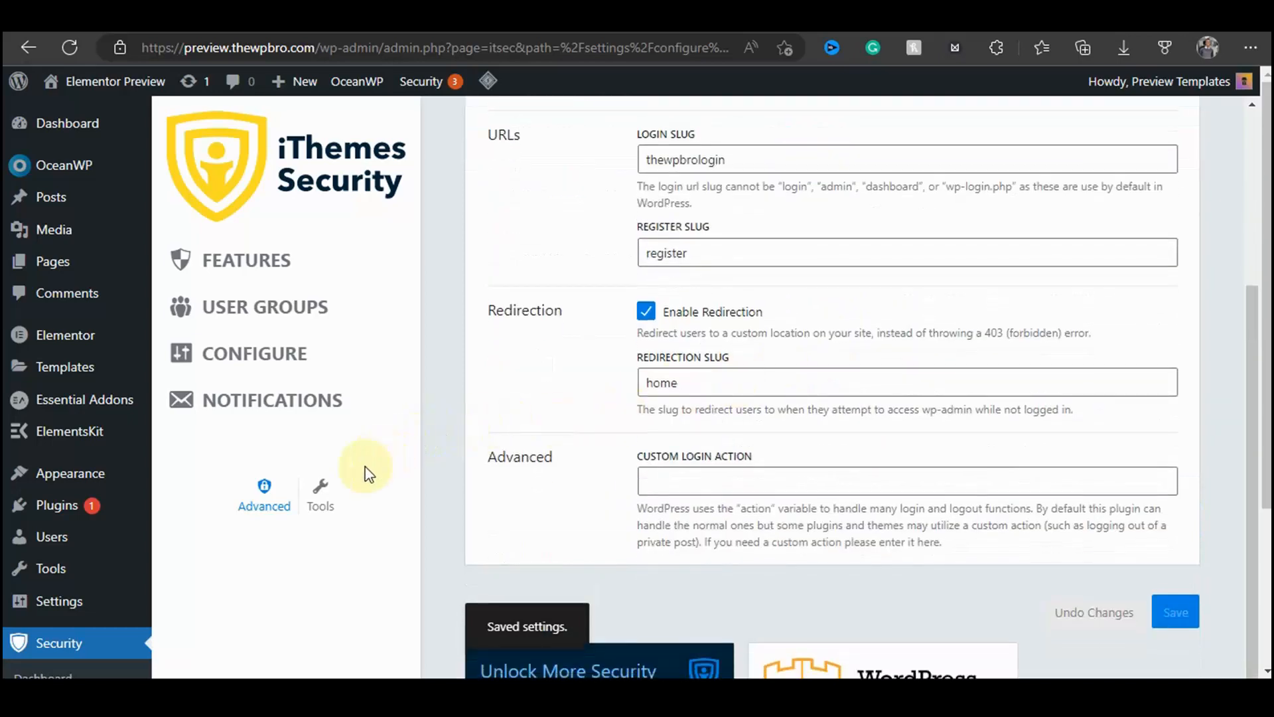
{"action": "left_click", "coordinate": [320, 494]}
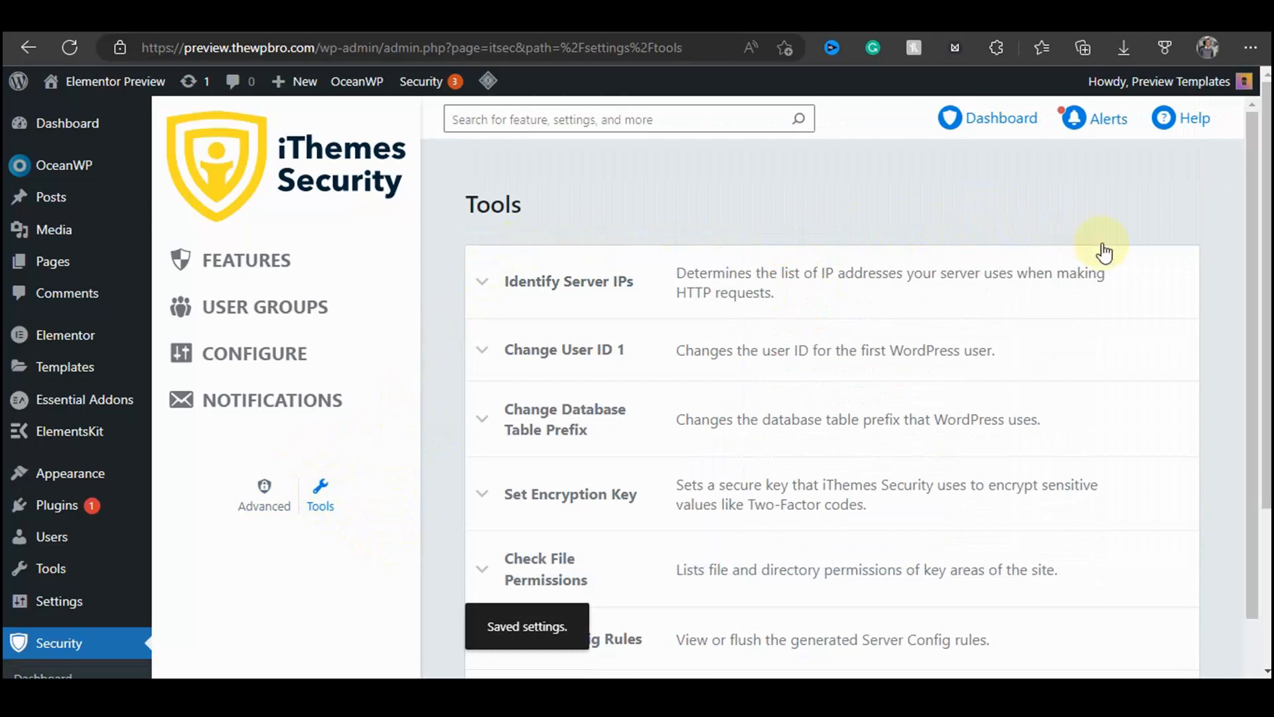
{"action": "scroll", "coordinate": [1108, 257], "scroll_direction": "down", "scroll_amount": 5}
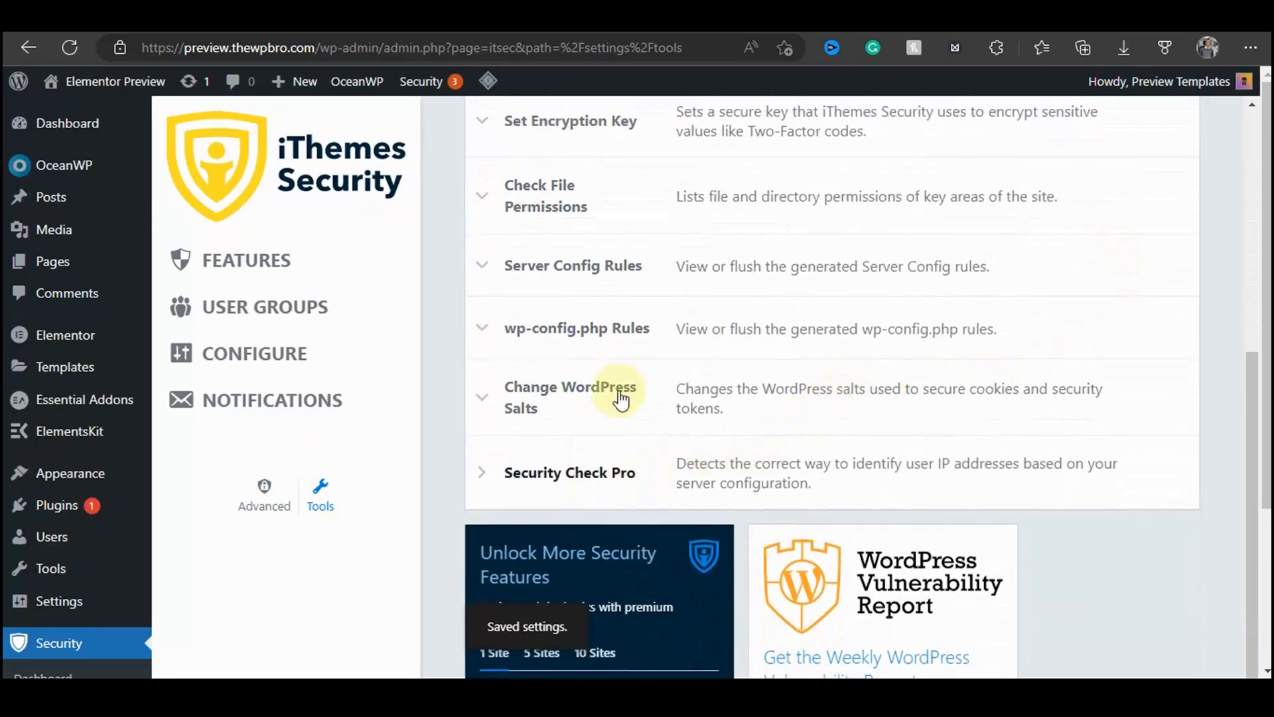
{"action": "scroll", "coordinate": [664, 358], "scroll_direction": "up", "scroll_amount": 5}
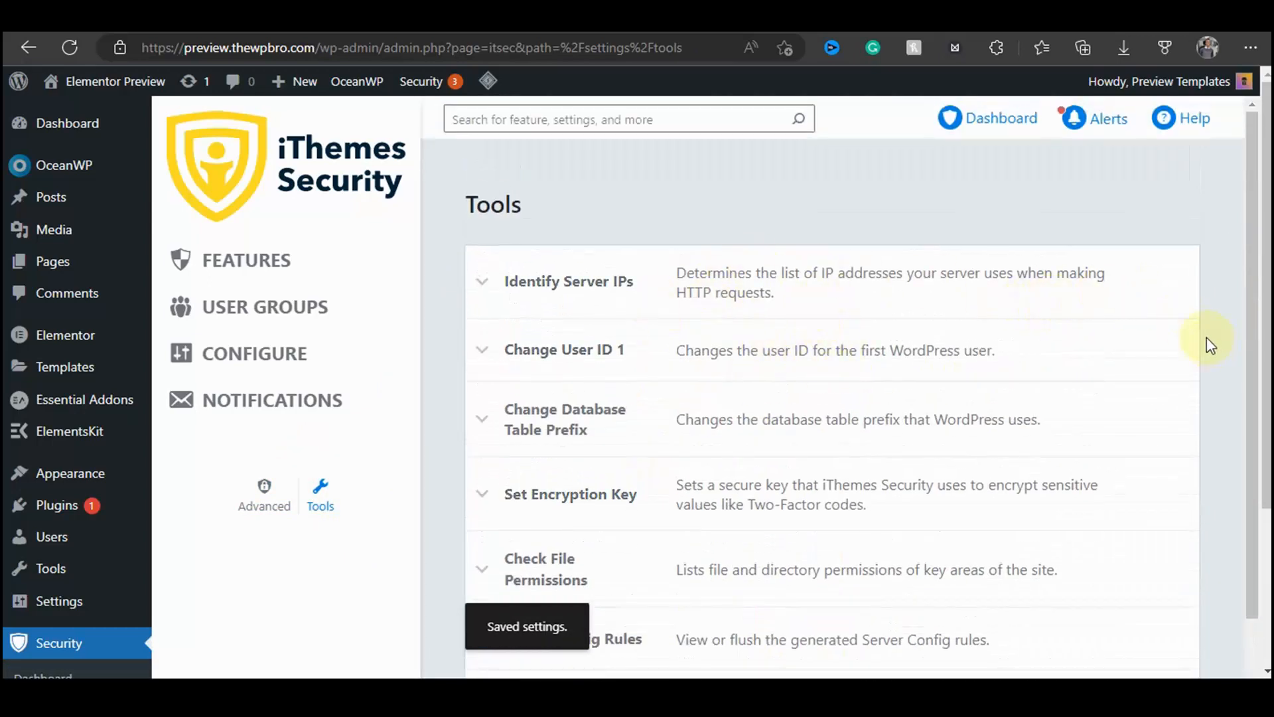
{"action": "left_click", "coordinate": [504, 280]}
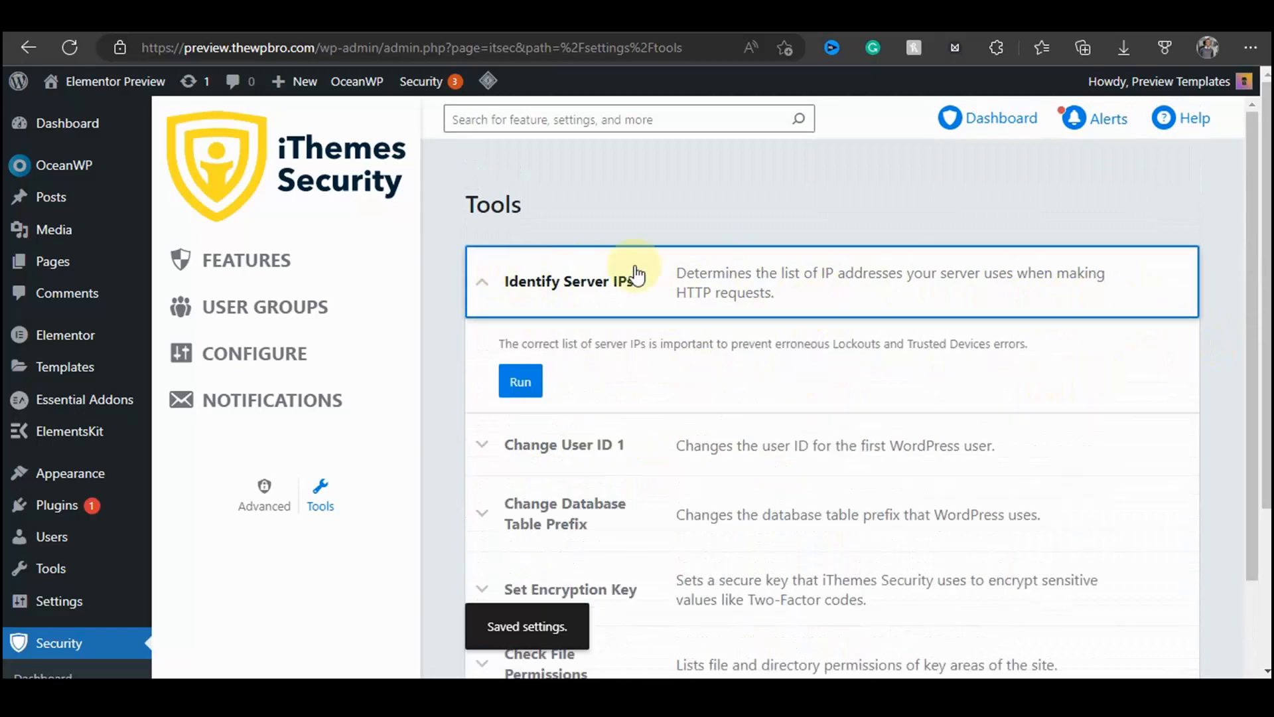
{"action": "left_click", "coordinate": [503, 445]}
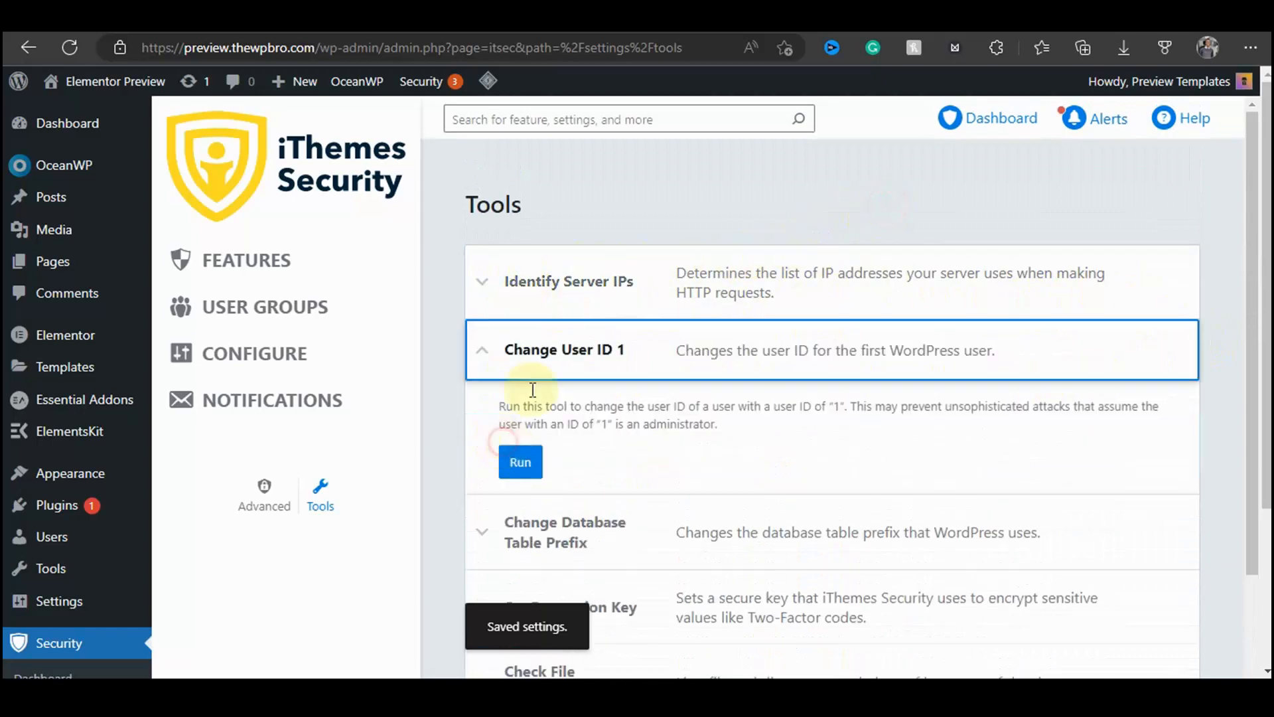
{"action": "scroll", "coordinate": [962, 270], "scroll_direction": "down", "scroll_amount": 2}
{"action": "scroll", "coordinate": [657, 415], "scroll_direction": "down", "scroll_amount": 2}
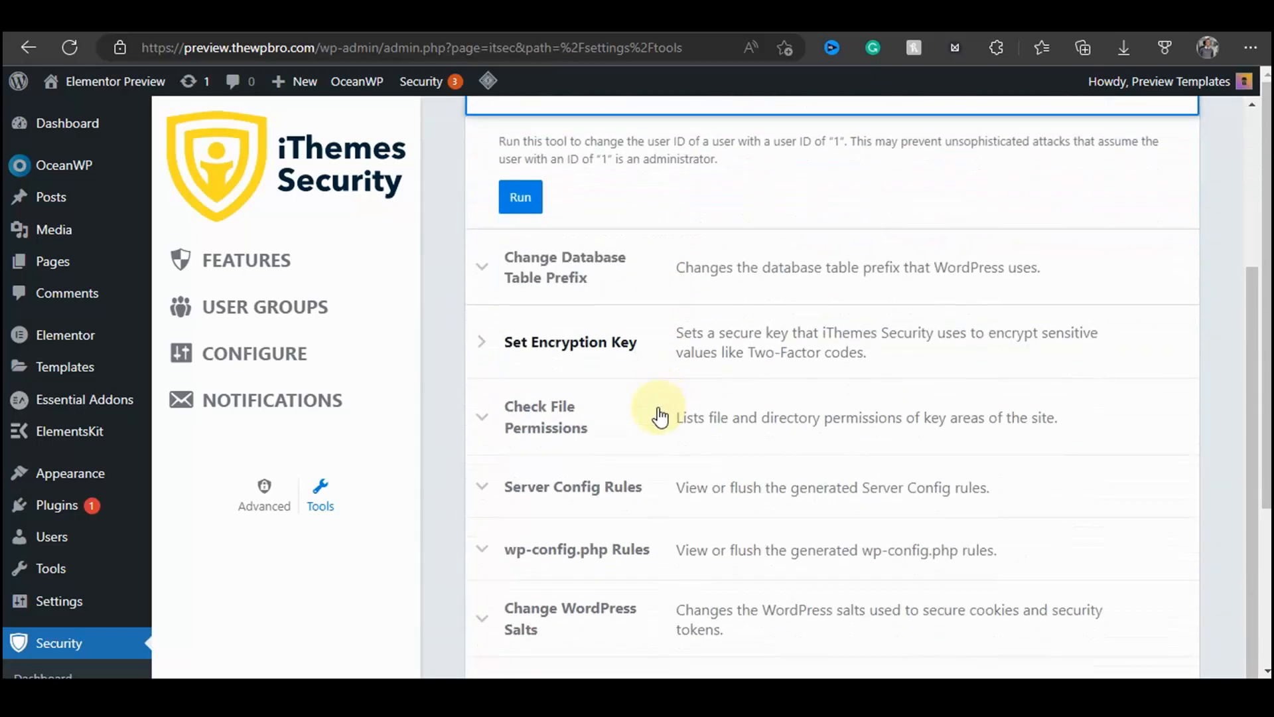
{"action": "scroll", "coordinate": [527, 417], "scroll_direction": "down", "scroll_amount": 3}
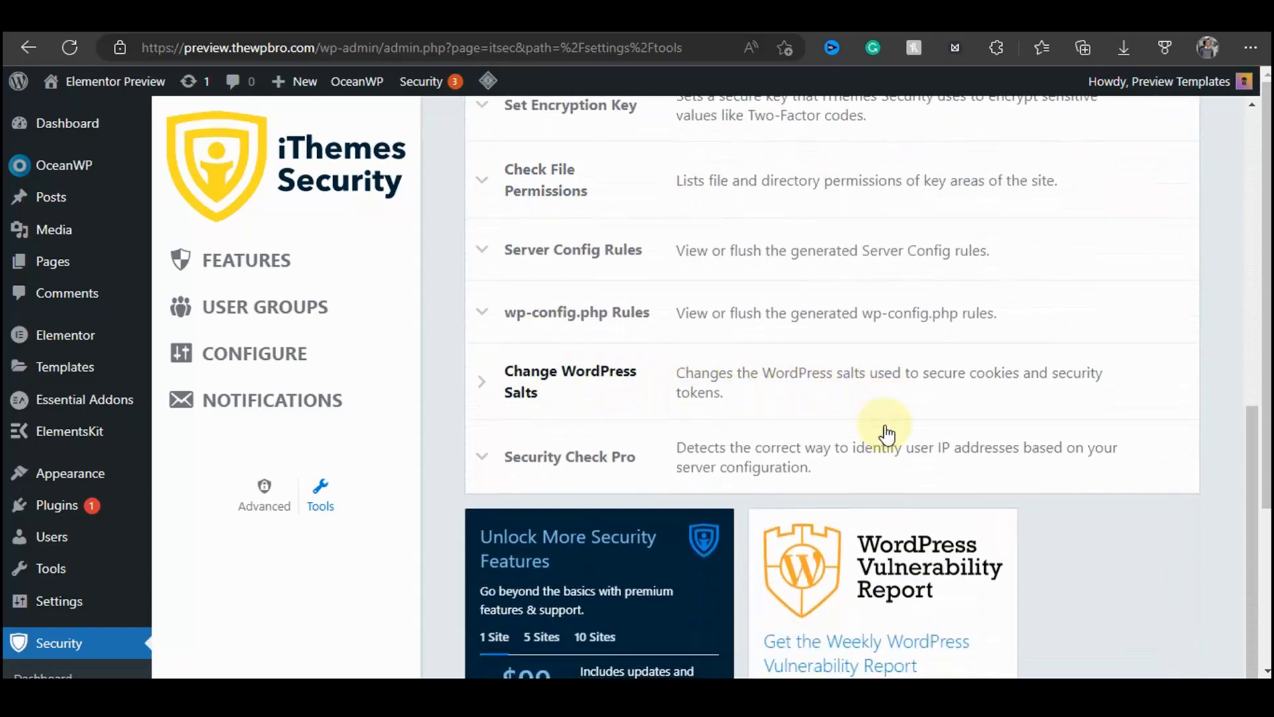
{"action": "scroll", "coordinate": [720, 475], "scroll_direction": "down", "scroll_amount": 2}
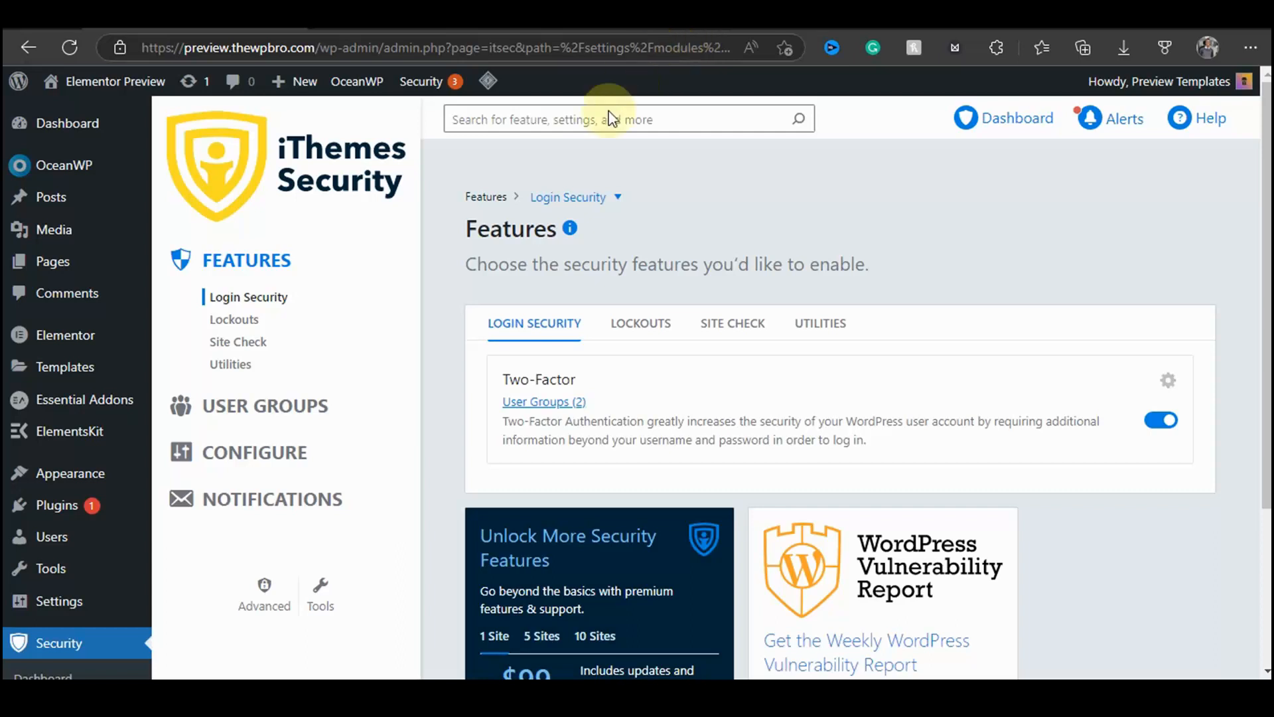
Step: Open Global Settings under Configure and review the Lockouts options and their descriptions
{"action": "left_click", "coordinate": [259, 450]}
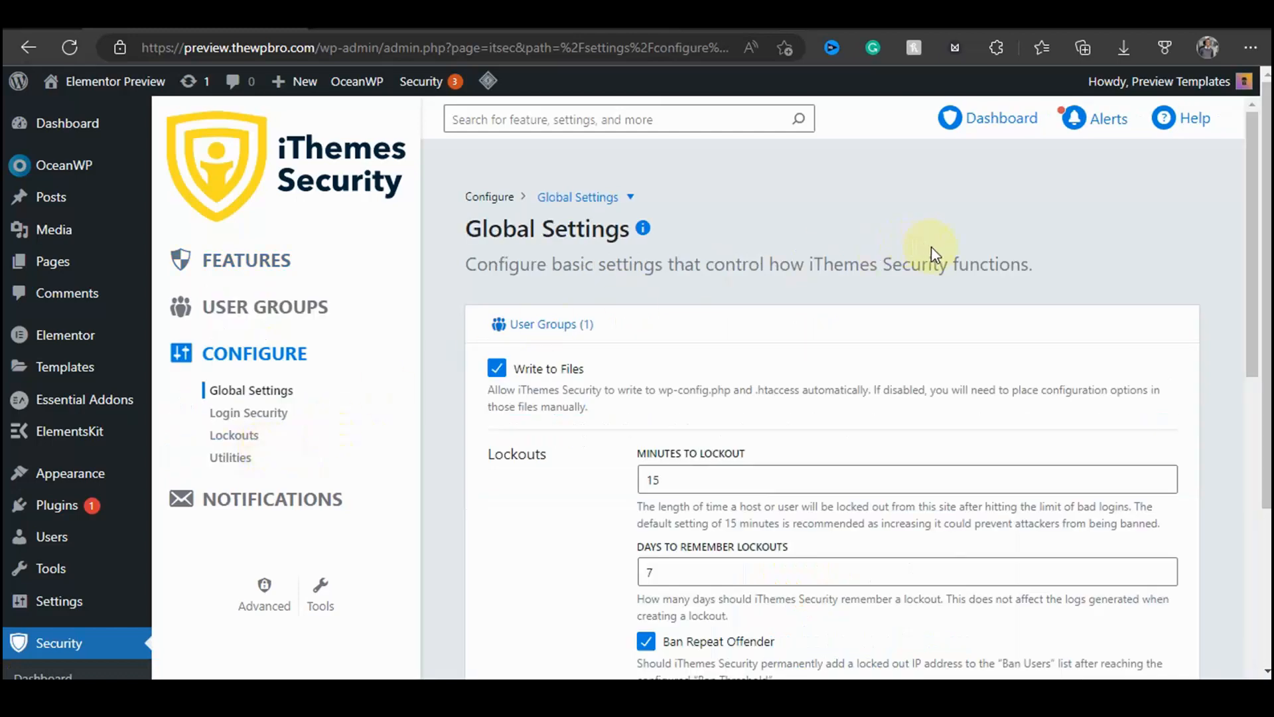
{"action": "scroll", "coordinate": [966, 240], "scroll_direction": "down", "scroll_amount": 3}
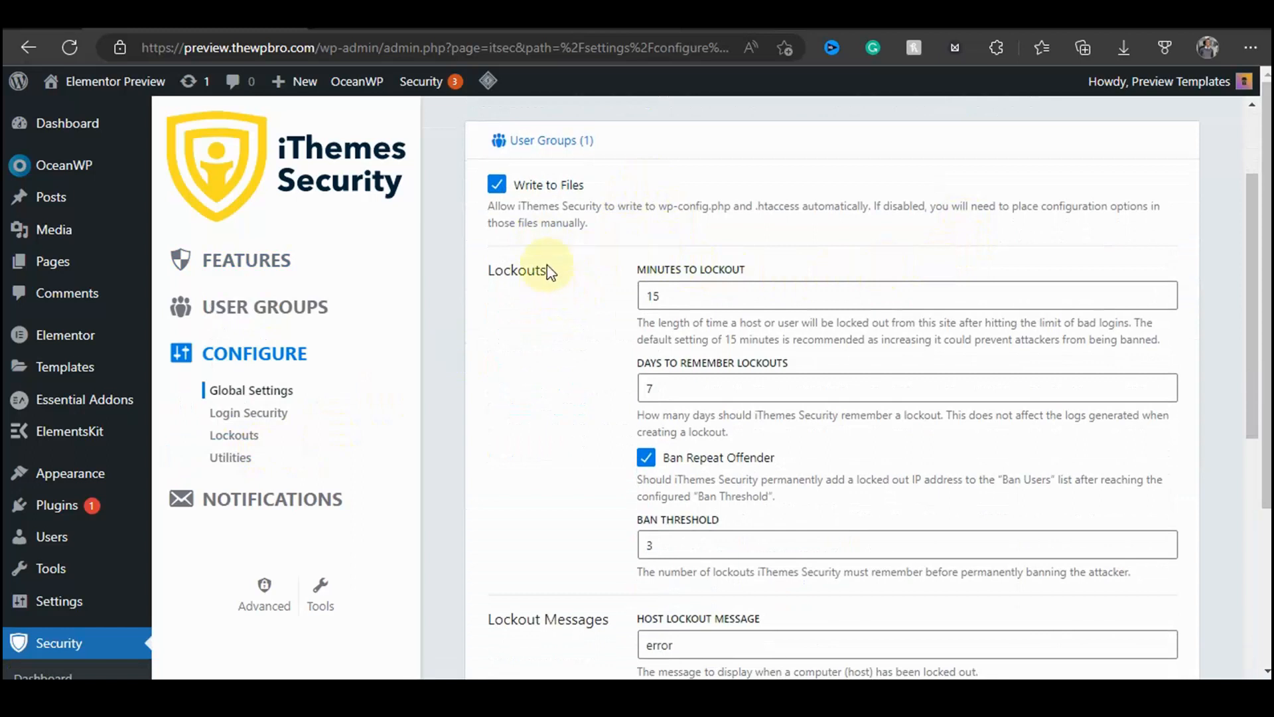
{"action": "left_click_drag", "start_coordinate": [551, 271], "coordinate": [483, 274]}
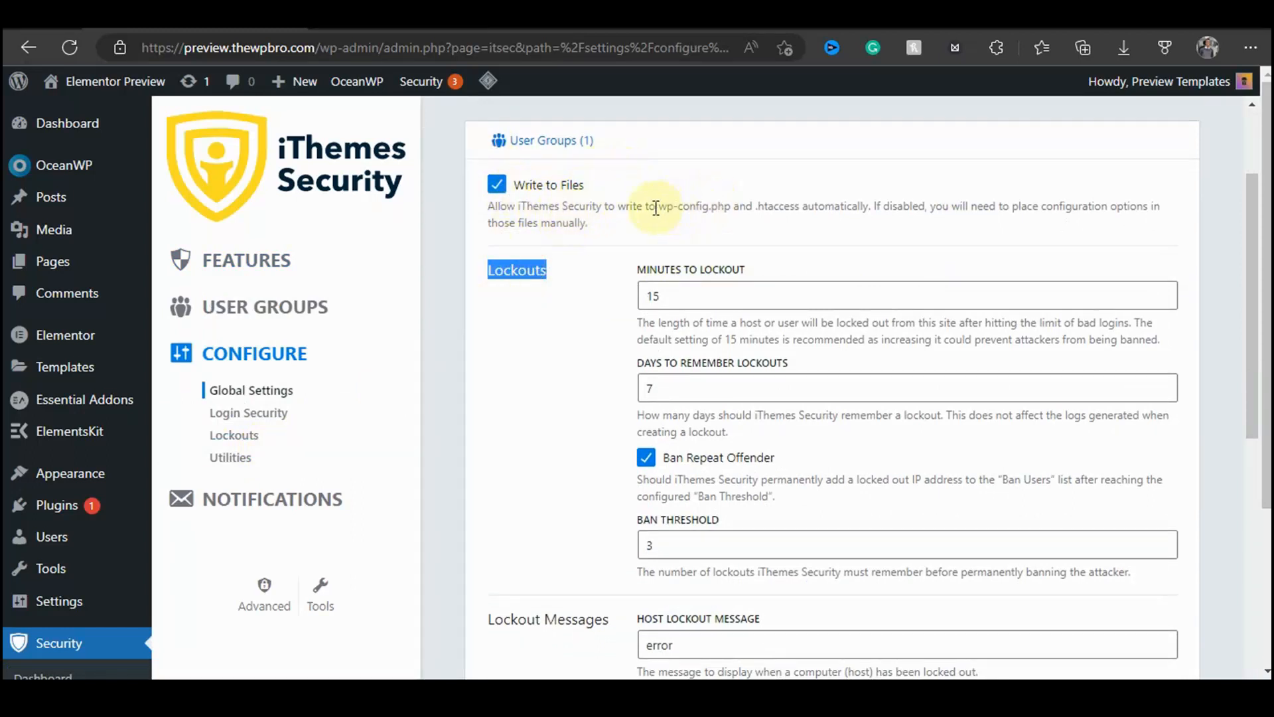
{"action": "left_click", "coordinate": [545, 273]}
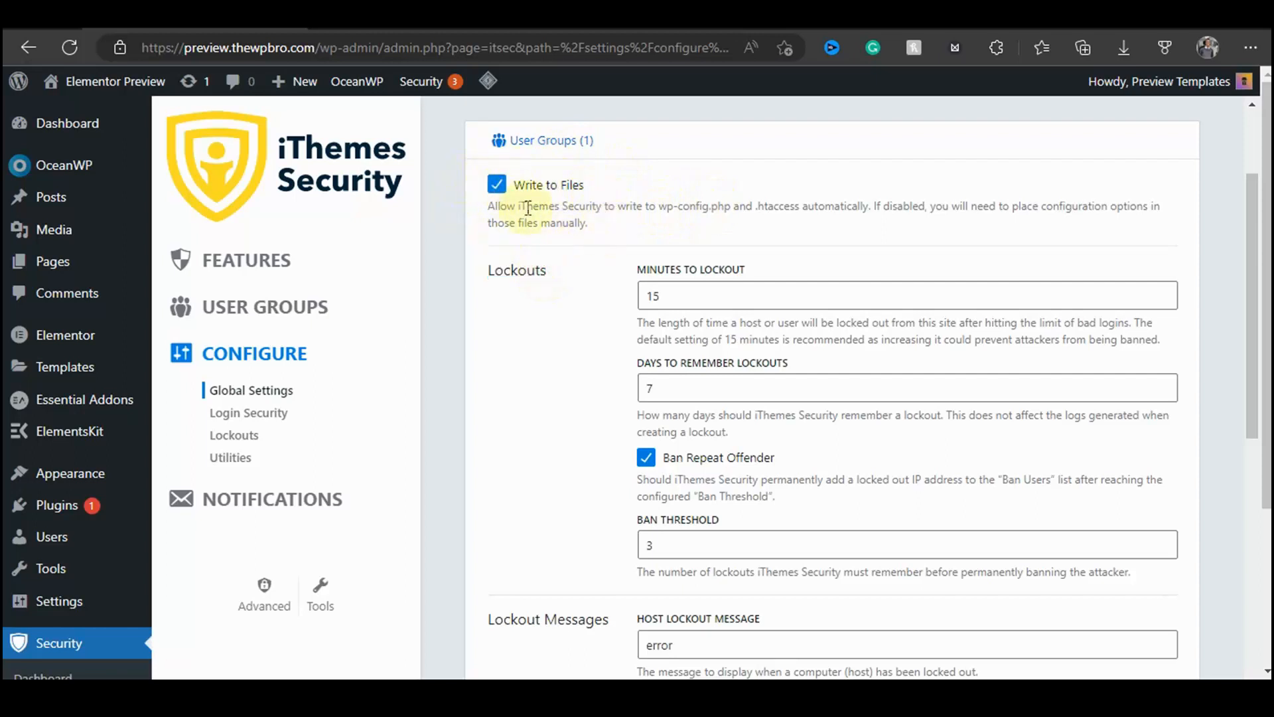
{"action": "left_click_drag", "start_coordinate": [494, 270], "coordinate": [554, 274]}
{"action": "left_click", "coordinate": [555, 356]}
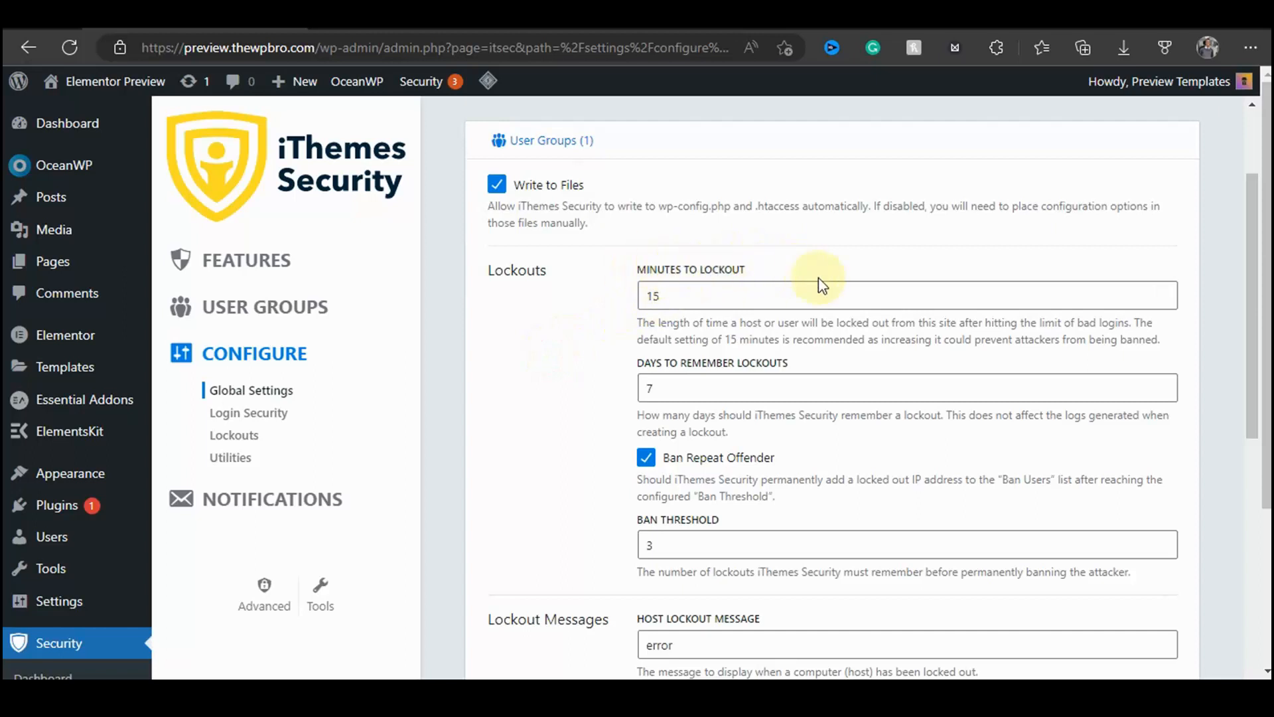
{"action": "left_click_drag", "start_coordinate": [642, 324], "coordinate": [1160, 339]}
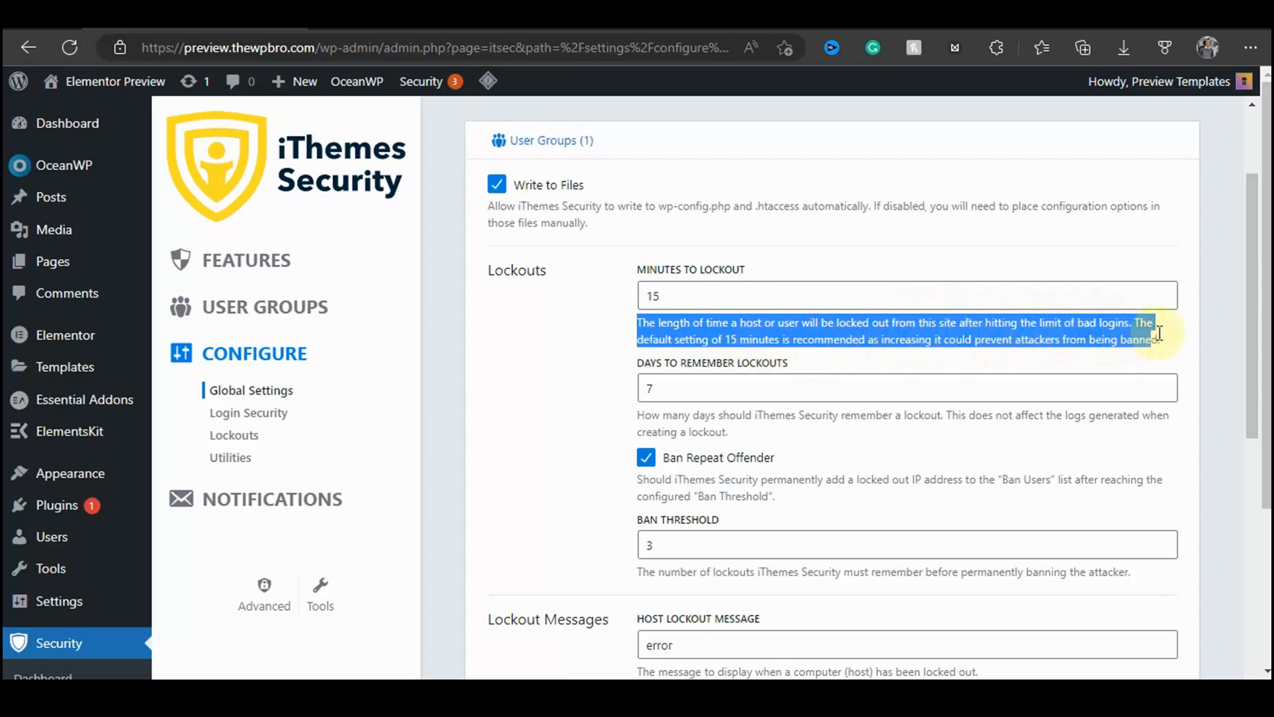
{"action": "left_click", "coordinate": [551, 323]}
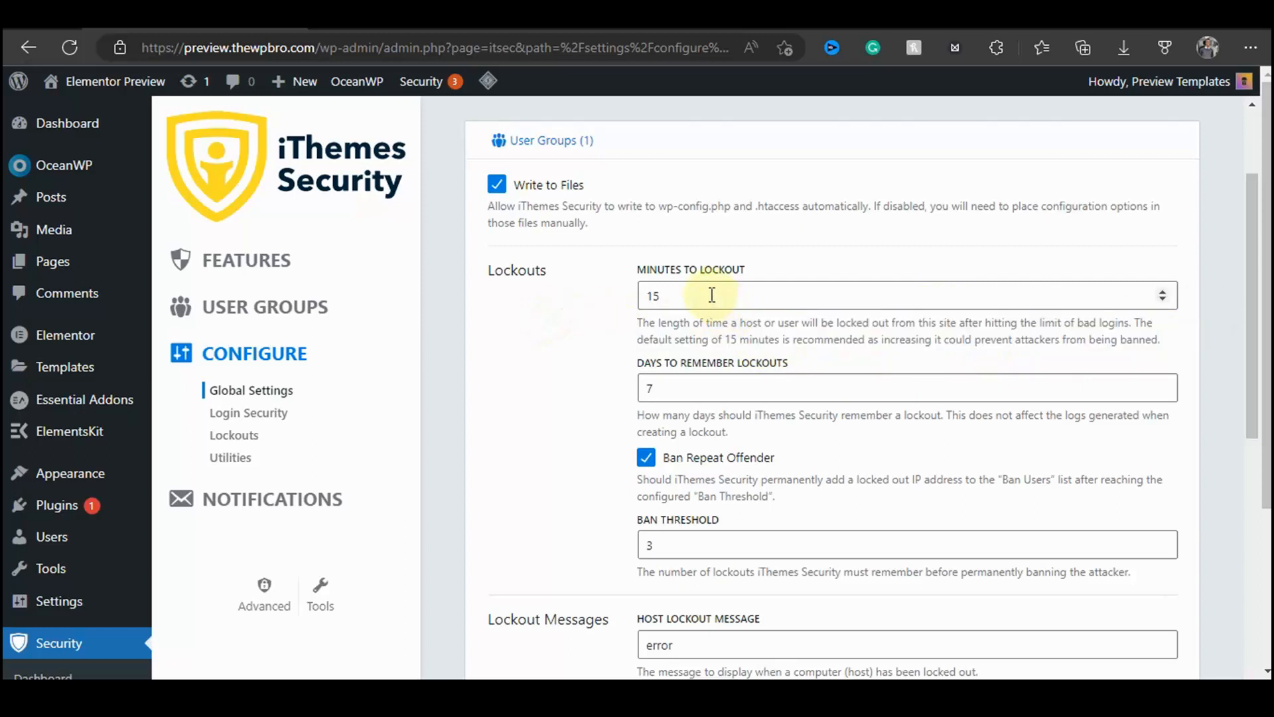
{"action": "right_click", "coordinate": [654, 295]}
{"action": "left_click", "coordinate": [575, 325]}
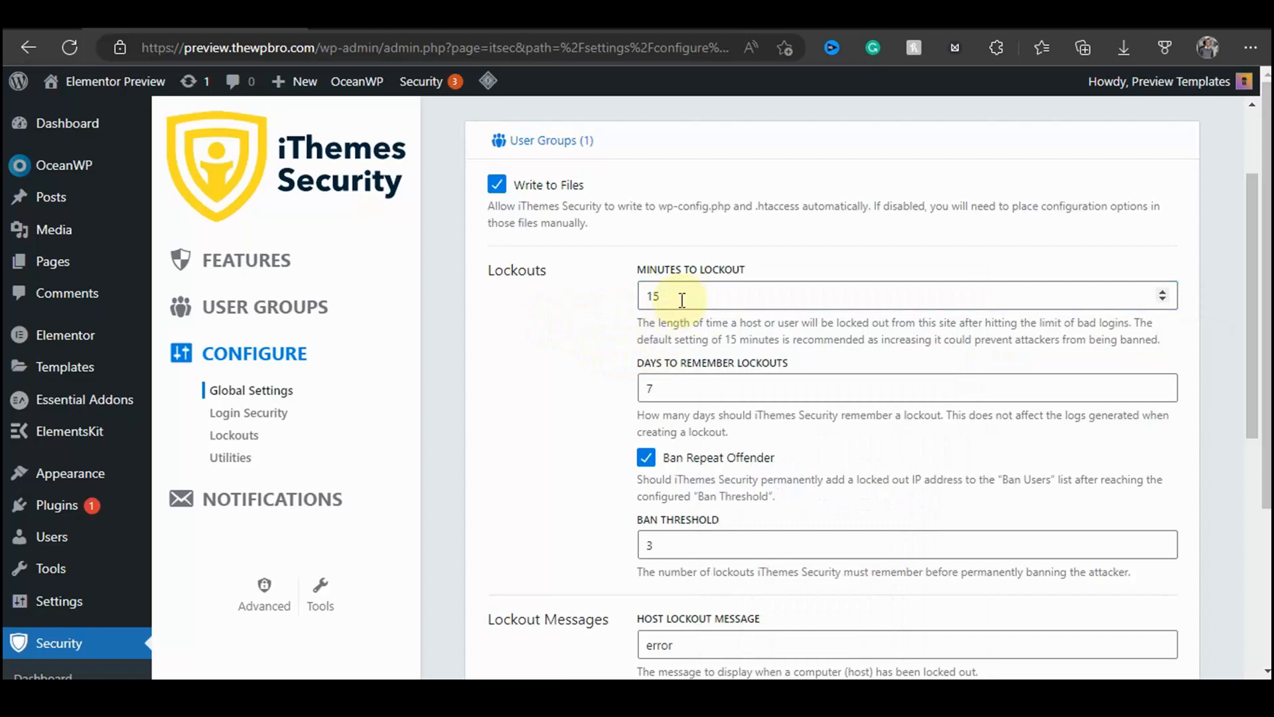
{"action": "scroll", "coordinate": [730, 289], "scroll_direction": "down", "scroll_amount": 1}
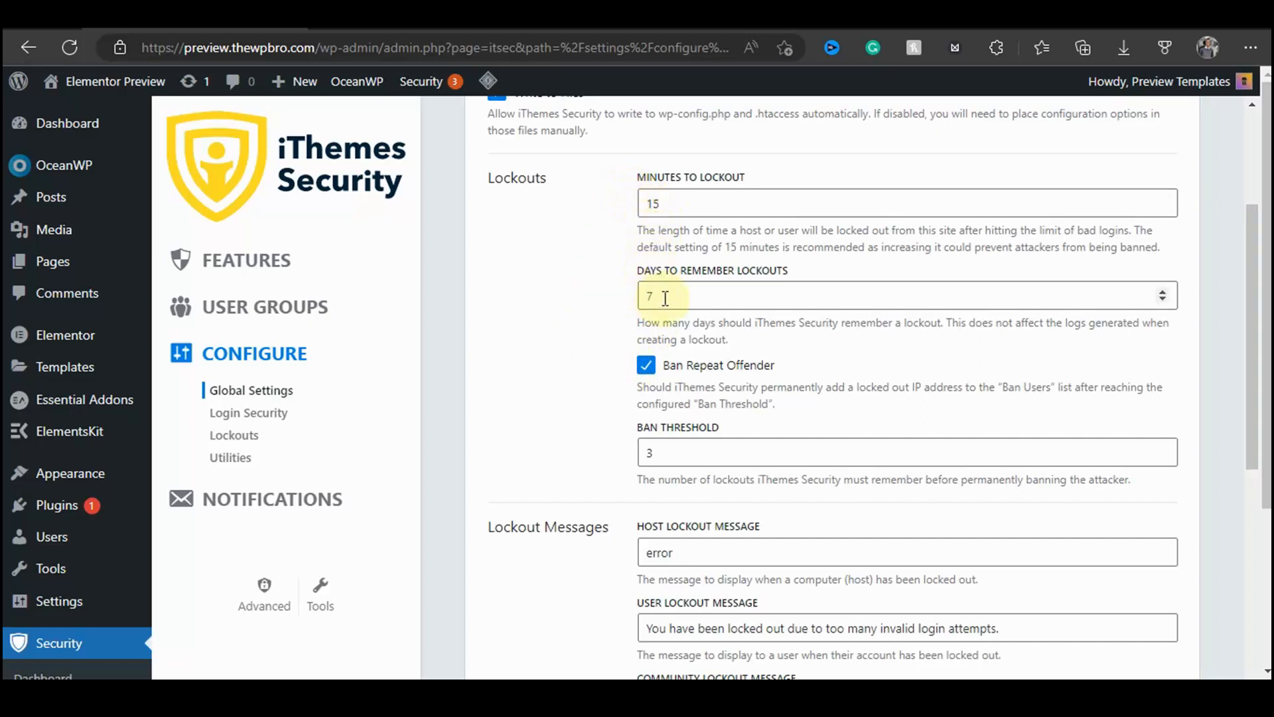
{"action": "left_click_drag", "start_coordinate": [654, 295], "coordinate": [601, 304]}
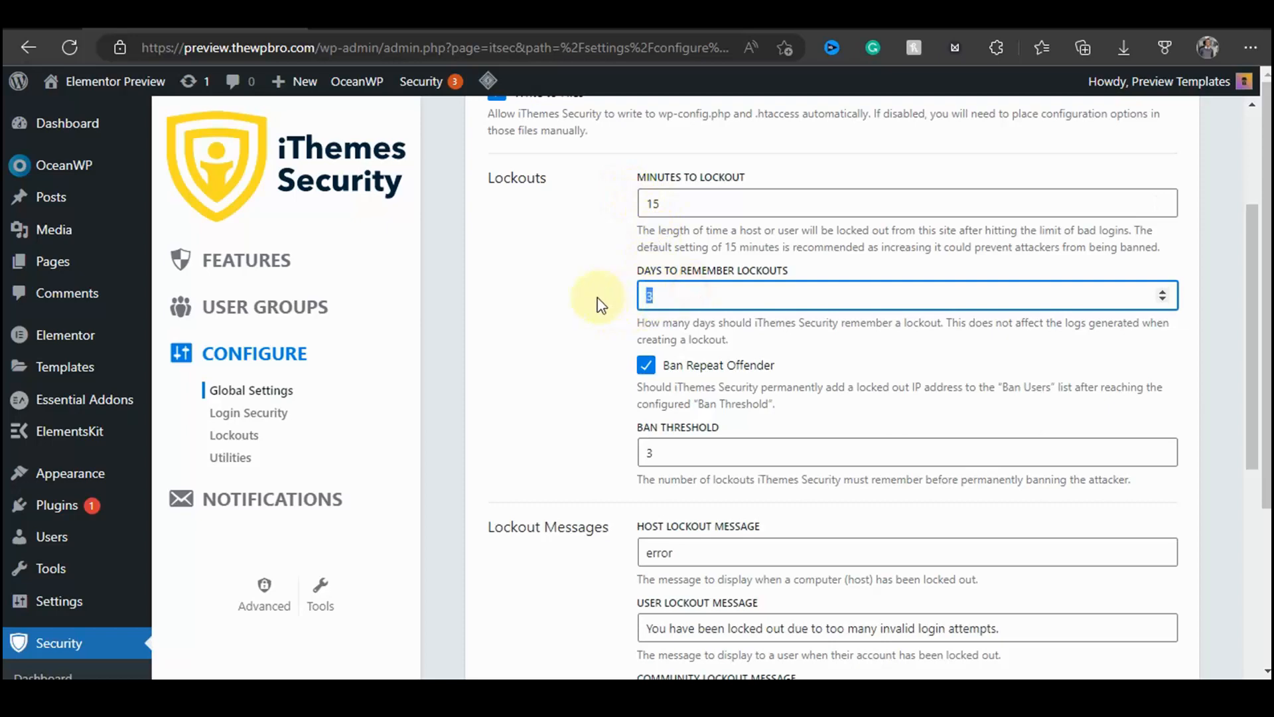
{"action": "right_click", "coordinate": [669, 313]}
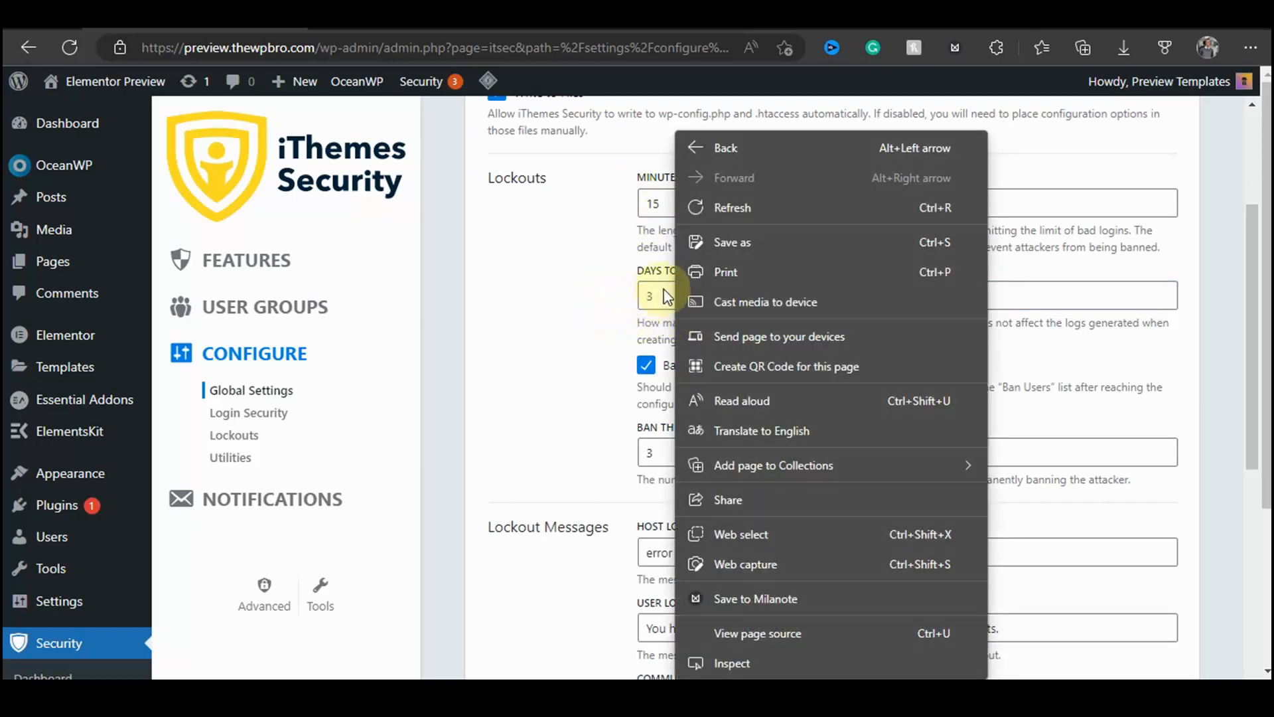
{"action": "left_click", "coordinate": [629, 298]}
{"action": "type", "text": "7"}
{"action": "left_click", "coordinate": [584, 312]}
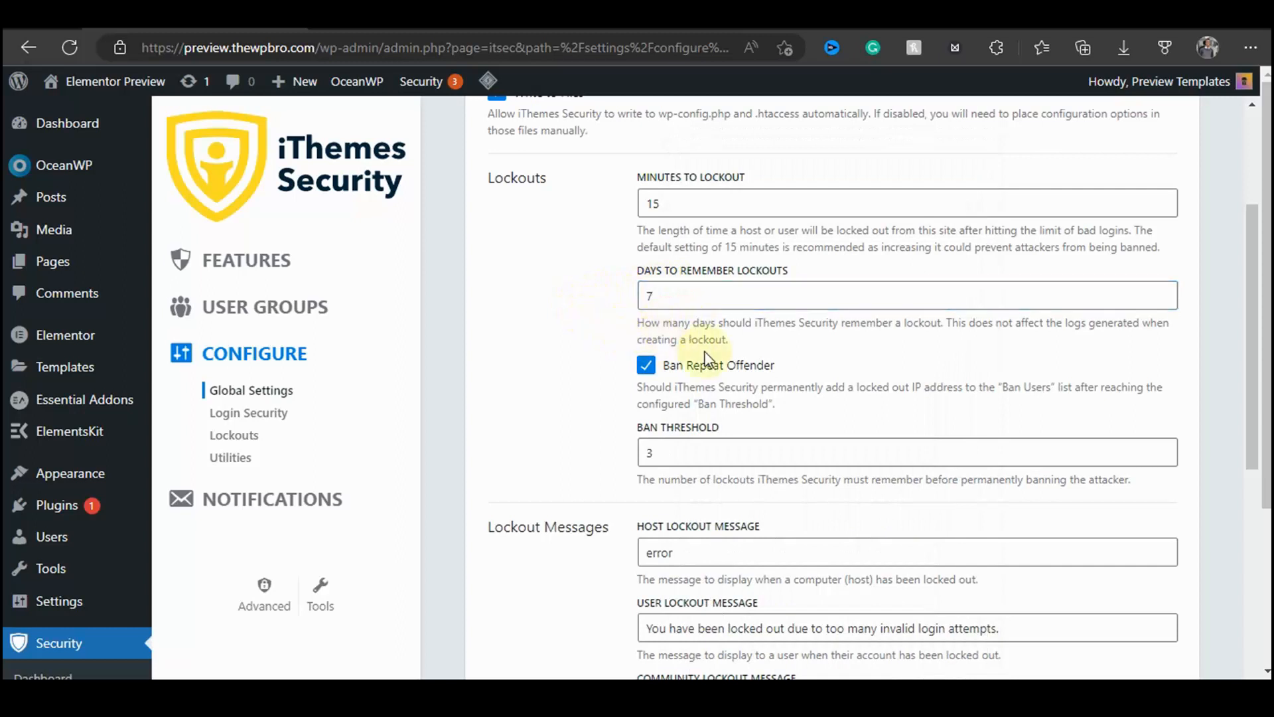
Step: Review the Lockouts settings: minutes to lockout, days to remember lockouts, Ban Repeat Offender and ban threshold
{"action": "scroll", "coordinate": [706, 362], "scroll_direction": "down", "scroll_amount": 1}
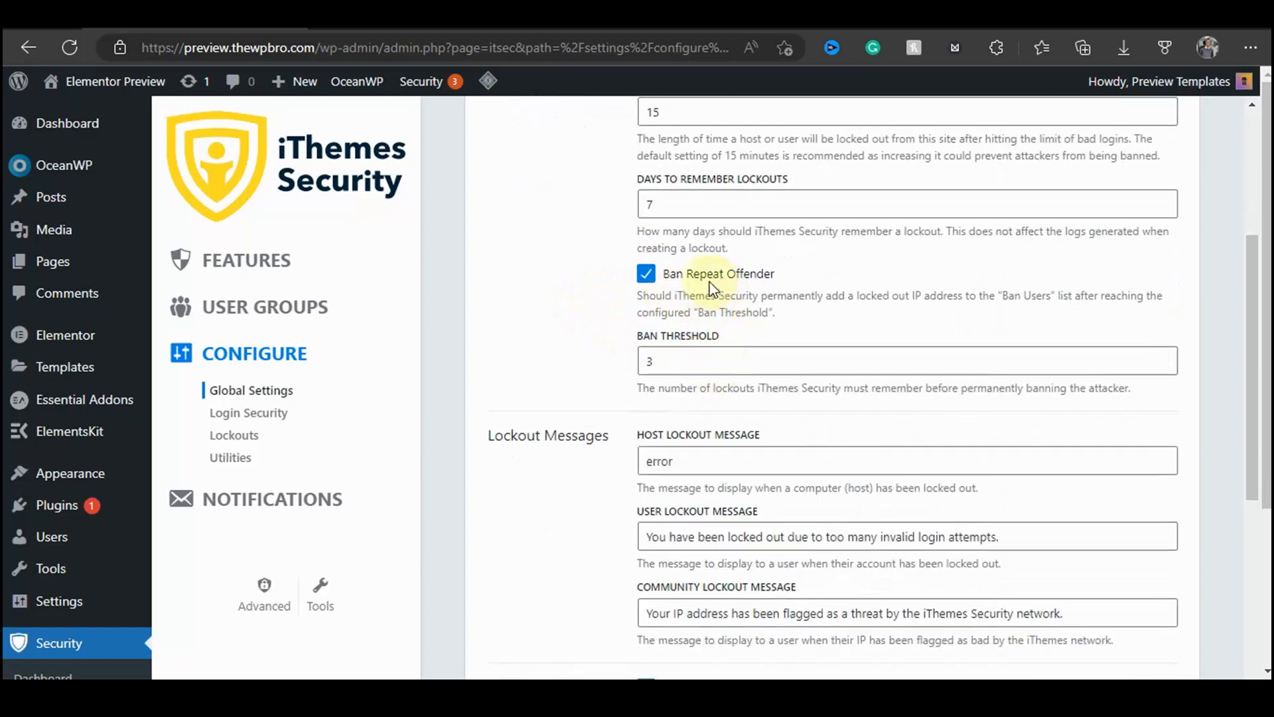
{"action": "scroll", "coordinate": [683, 362], "scroll_direction": "up", "scroll_amount": 2}
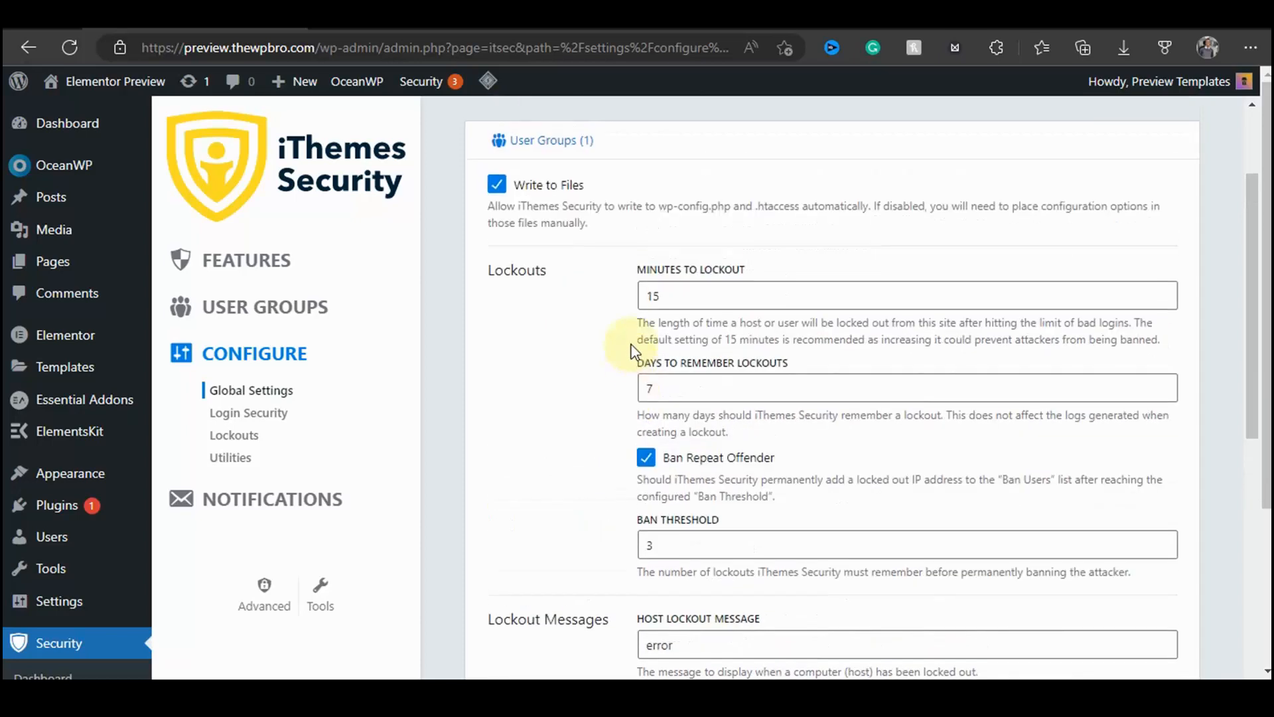
{"action": "left_click_drag", "start_coordinate": [757, 275], "coordinate": [694, 279]}
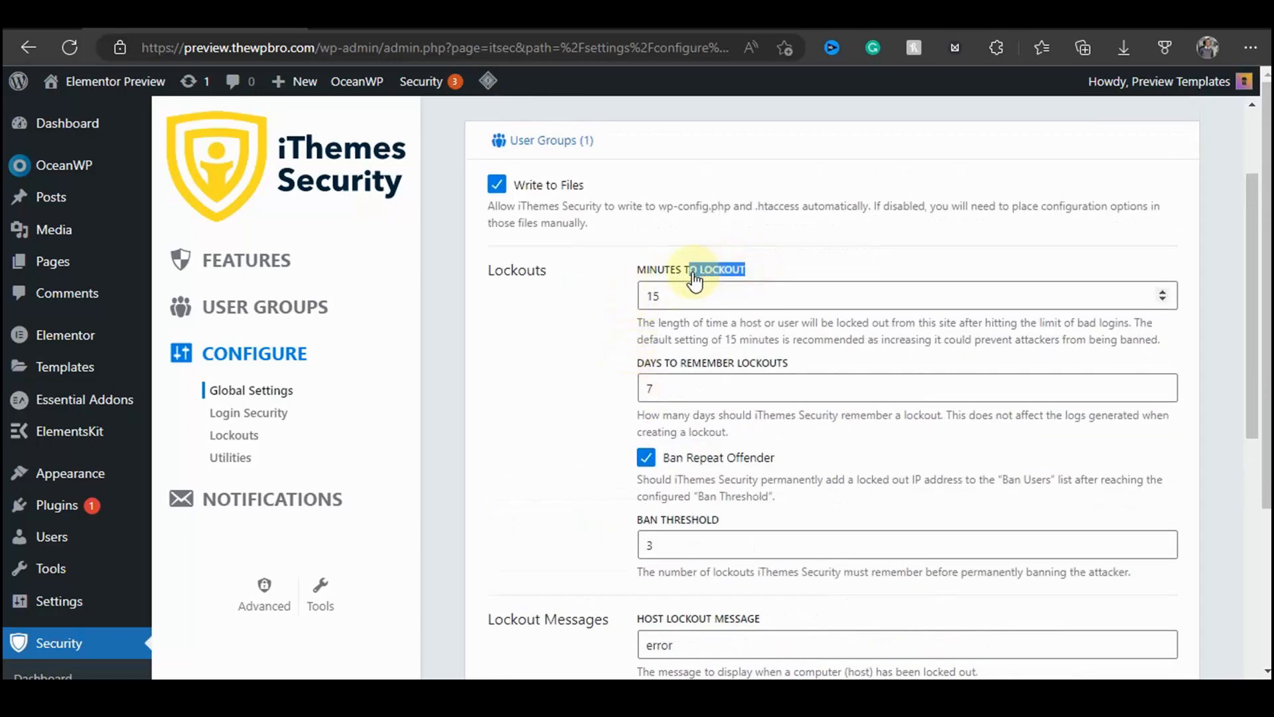
{"action": "left_click", "coordinate": [575, 339]}
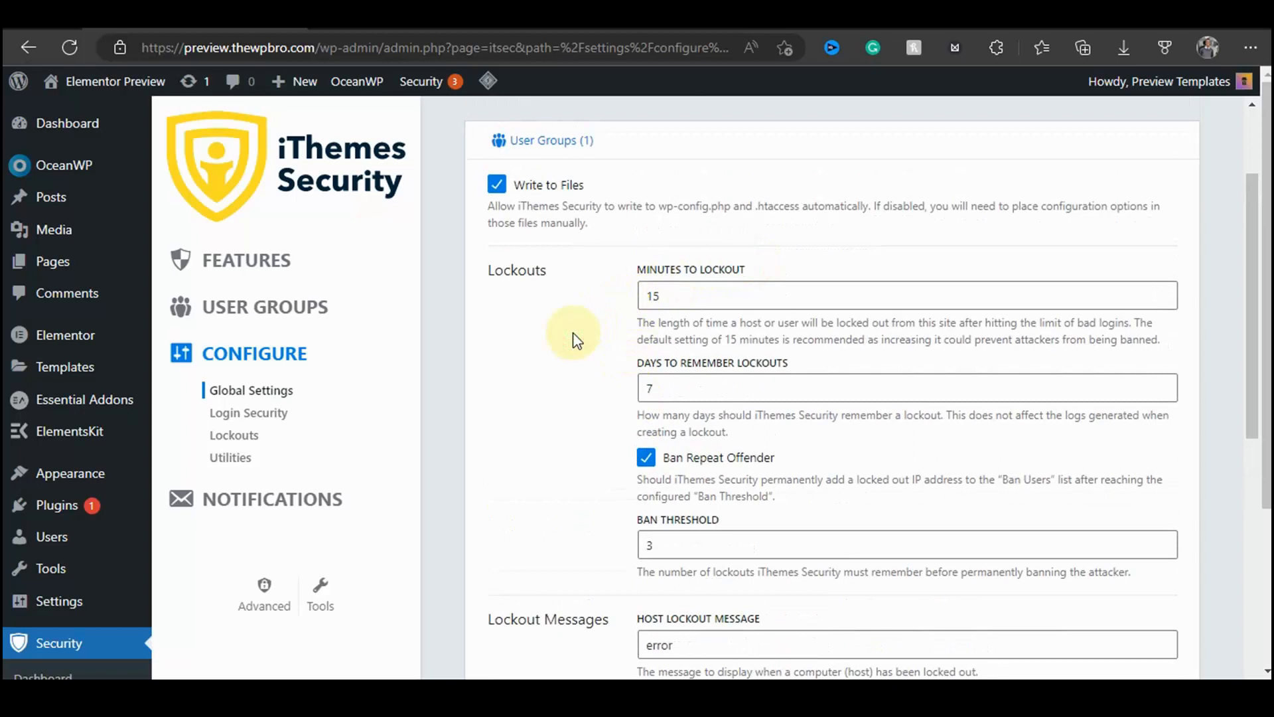
{"action": "scroll", "coordinate": [690, 412], "scroll_direction": "down", "scroll_amount": 2}
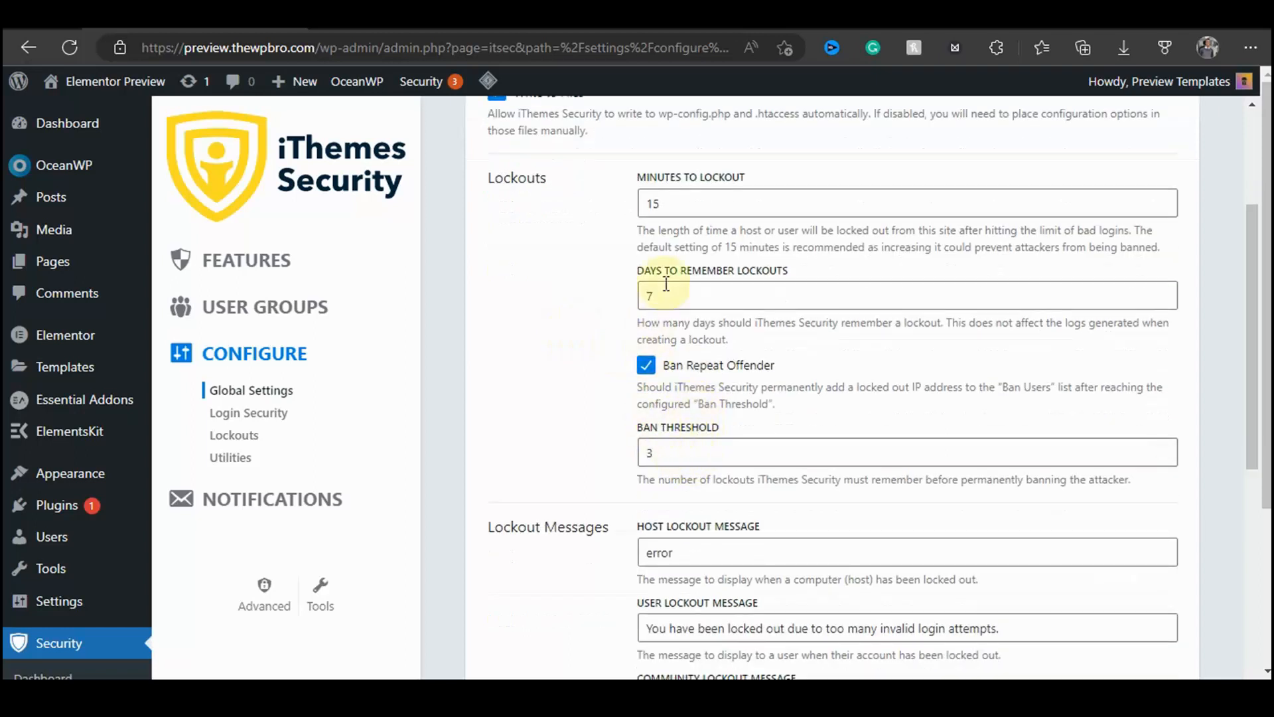
{"action": "left_click_drag", "start_coordinate": [747, 176], "coordinate": [701, 181]}
{"action": "left_click", "coordinate": [564, 362]}
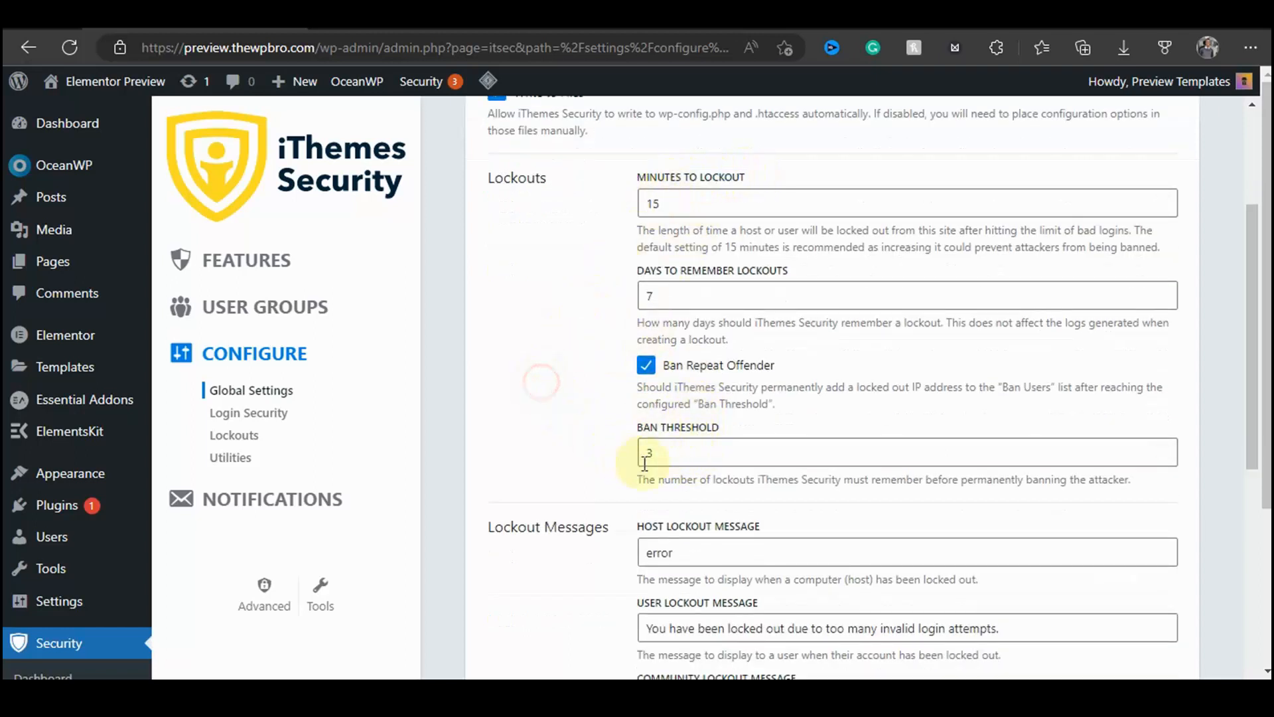
{"action": "left_click", "coordinate": [678, 455]}
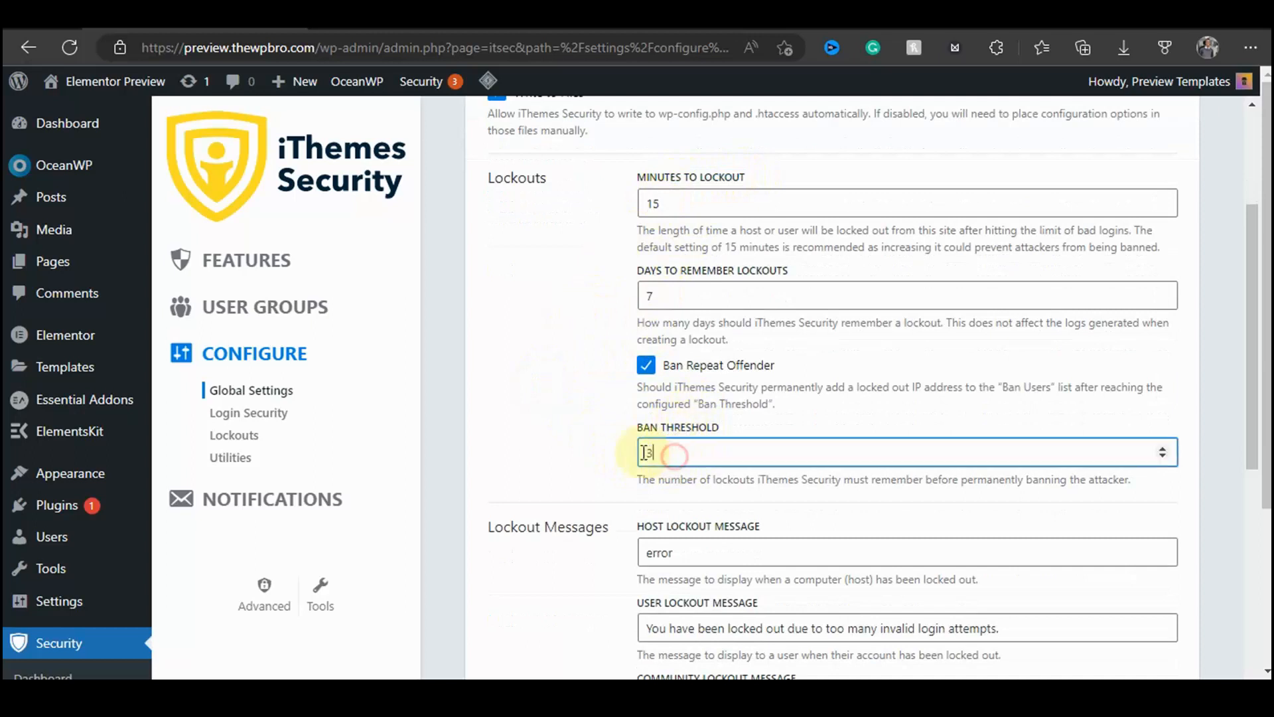
{"action": "left_click", "coordinate": [591, 457]}
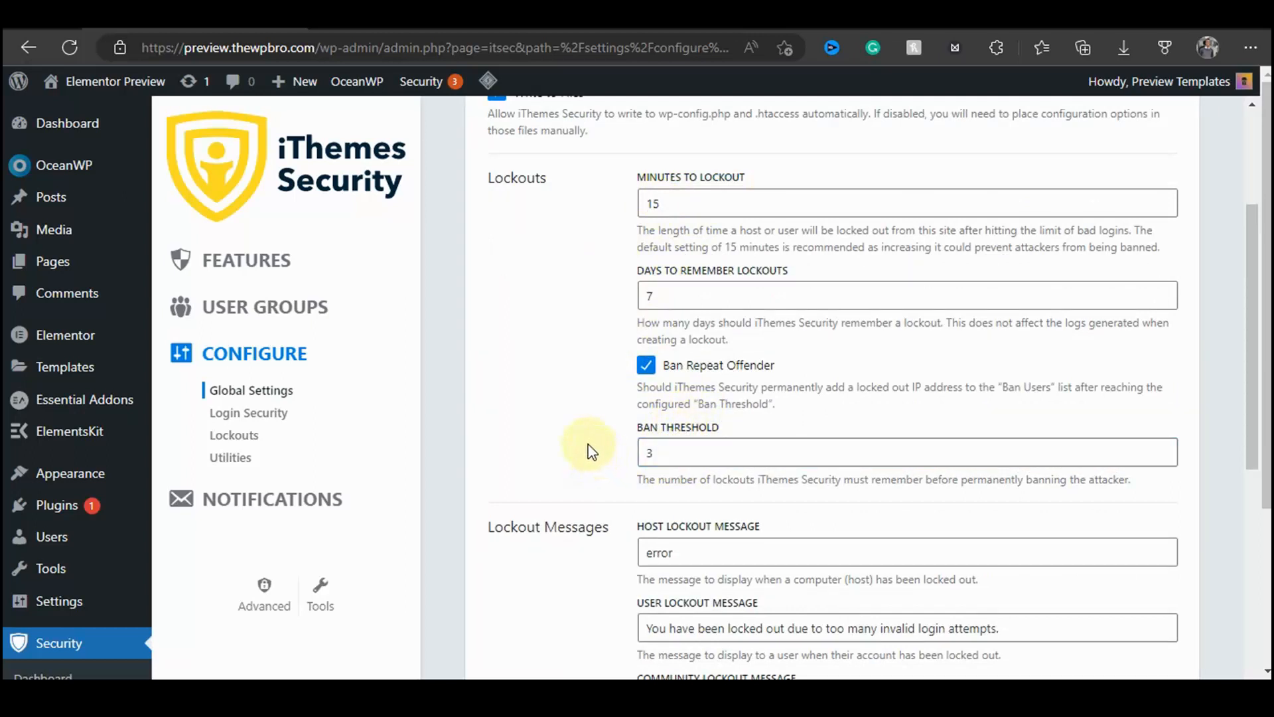
Step: Examine the host lockout message field and its description
{"action": "scroll", "coordinate": [704, 443], "scroll_direction": "down", "scroll_amount": 2}
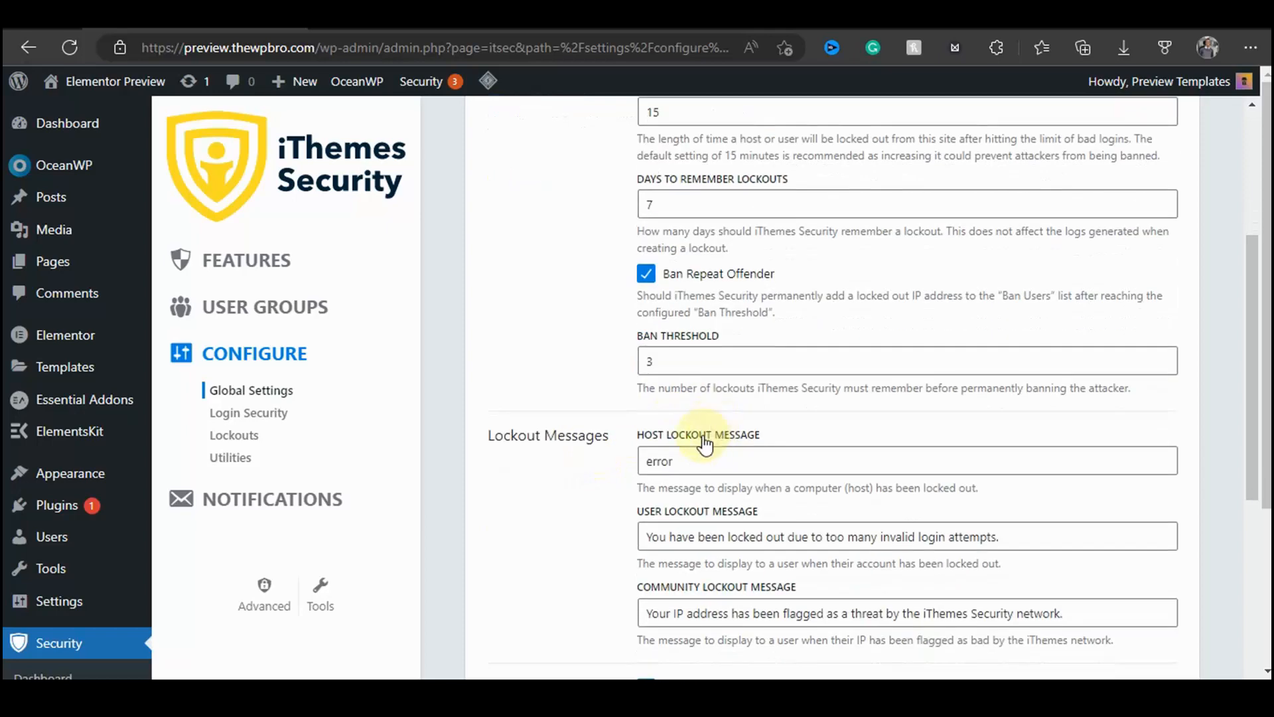
{"action": "scroll", "coordinate": [637, 364], "scroll_direction": "down", "scroll_amount": 1}
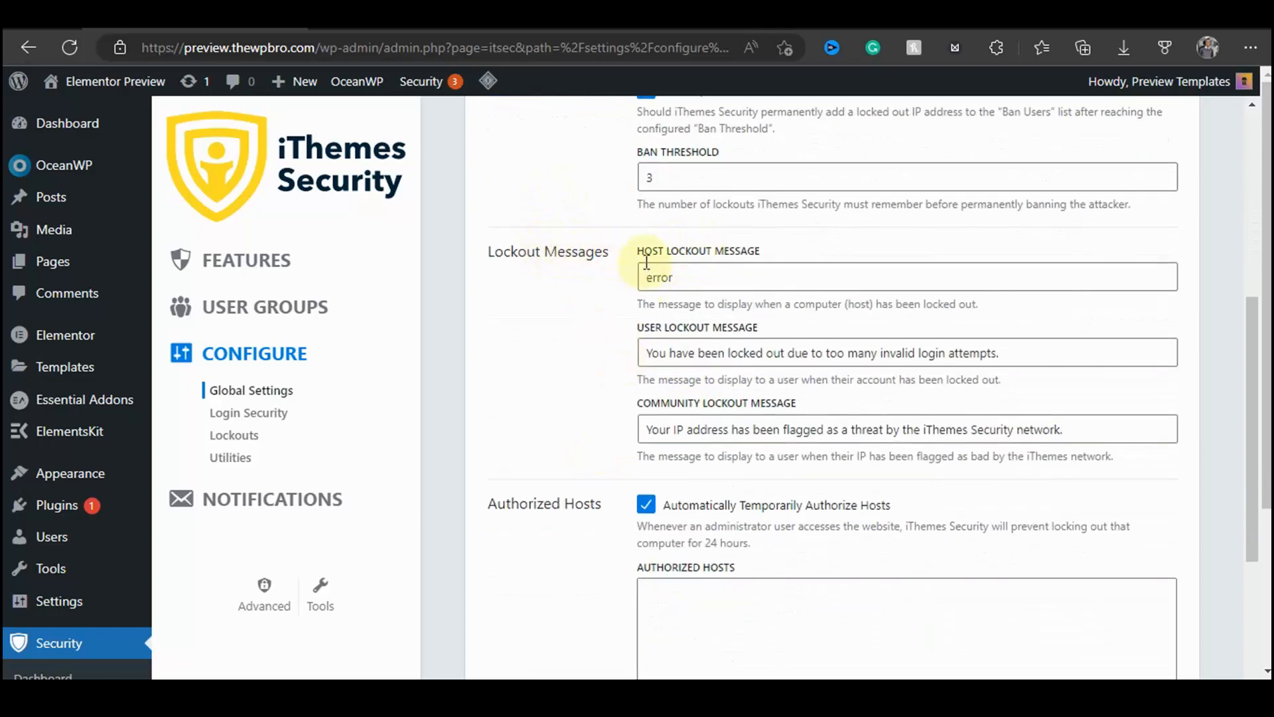
{"action": "left_click_drag", "start_coordinate": [643, 251], "coordinate": [777, 263]}
{"action": "left_click", "coordinate": [609, 330]}
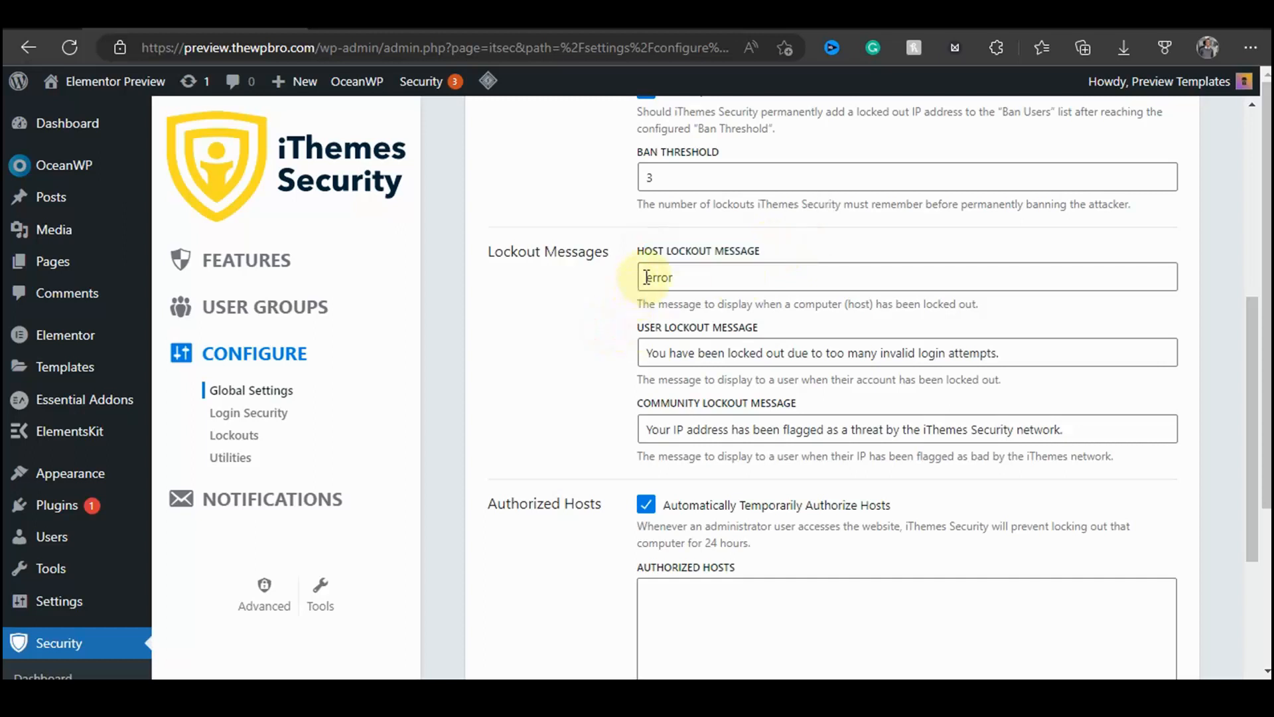
{"action": "left_click_drag", "start_coordinate": [647, 277], "coordinate": [740, 276]}
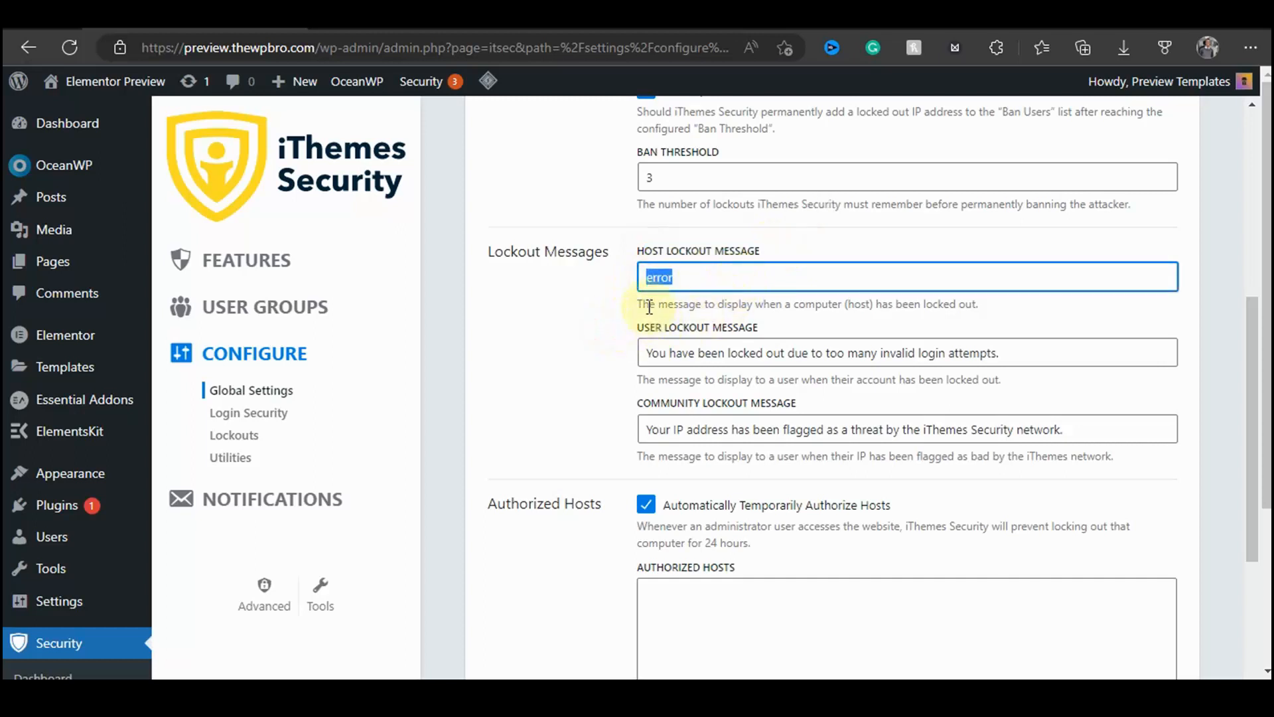
{"action": "left_click_drag", "start_coordinate": [649, 303], "coordinate": [983, 312]}
{"action": "left_click", "coordinate": [645, 279]}
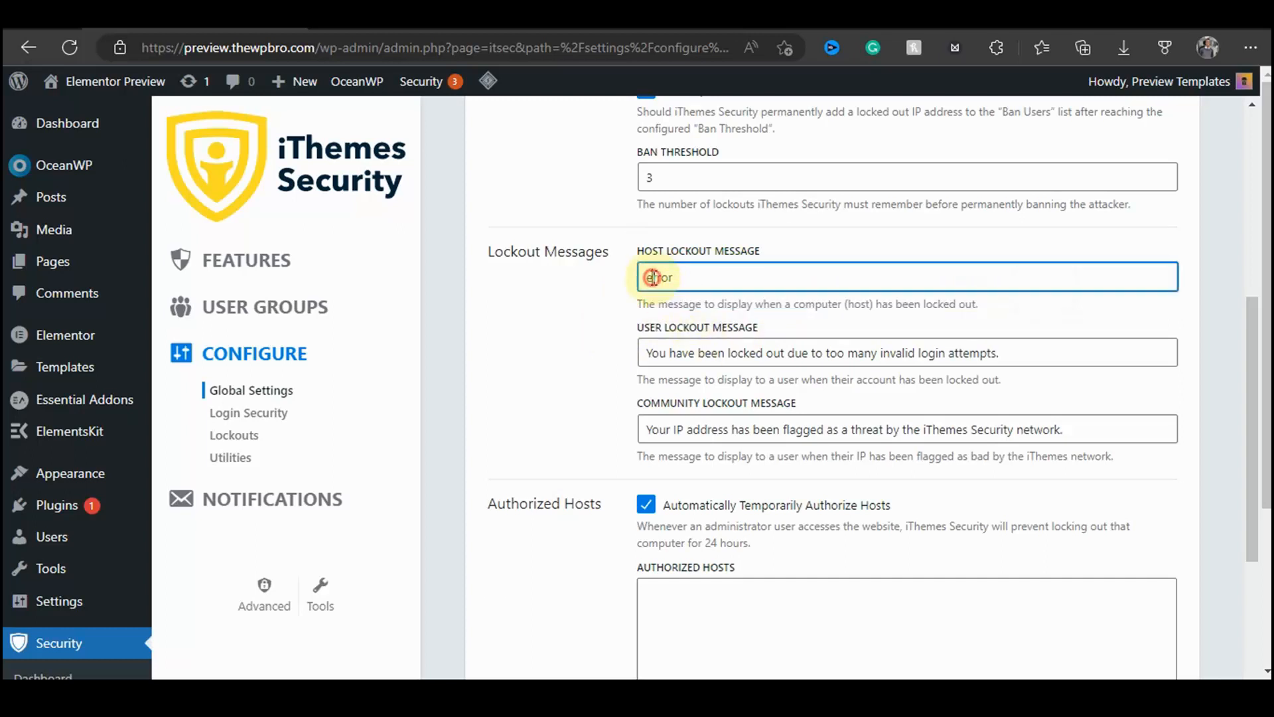
{"action": "left_click_drag", "start_coordinate": [644, 282], "coordinate": [739, 276]}
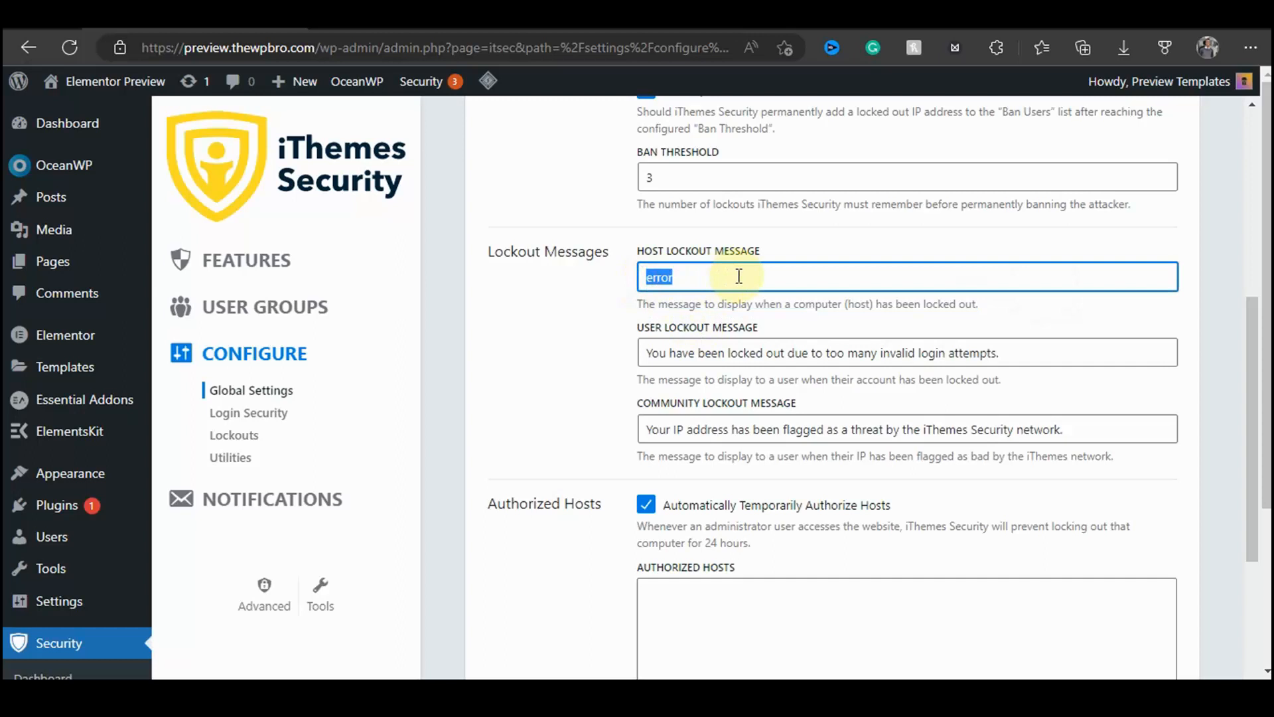
{"action": "left_click", "coordinate": [585, 293]}
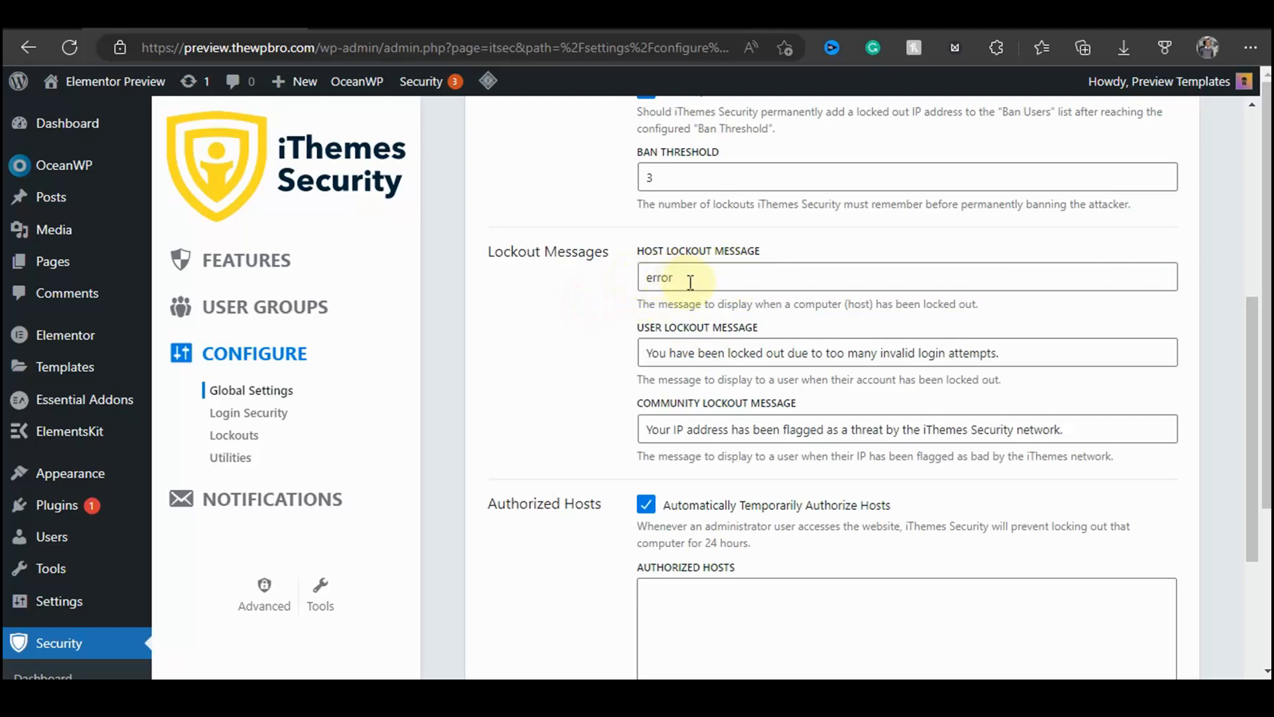
Step: Examine the user lockout and community lockout message fields and their descriptions
{"action": "scroll", "coordinate": [668, 311], "scroll_direction": "down", "scroll_amount": 2}
{"action": "left_click_drag", "start_coordinate": [636, 235], "coordinate": [764, 247]}
{"action": "left_click_drag", "start_coordinate": [648, 287], "coordinate": [1027, 294]}
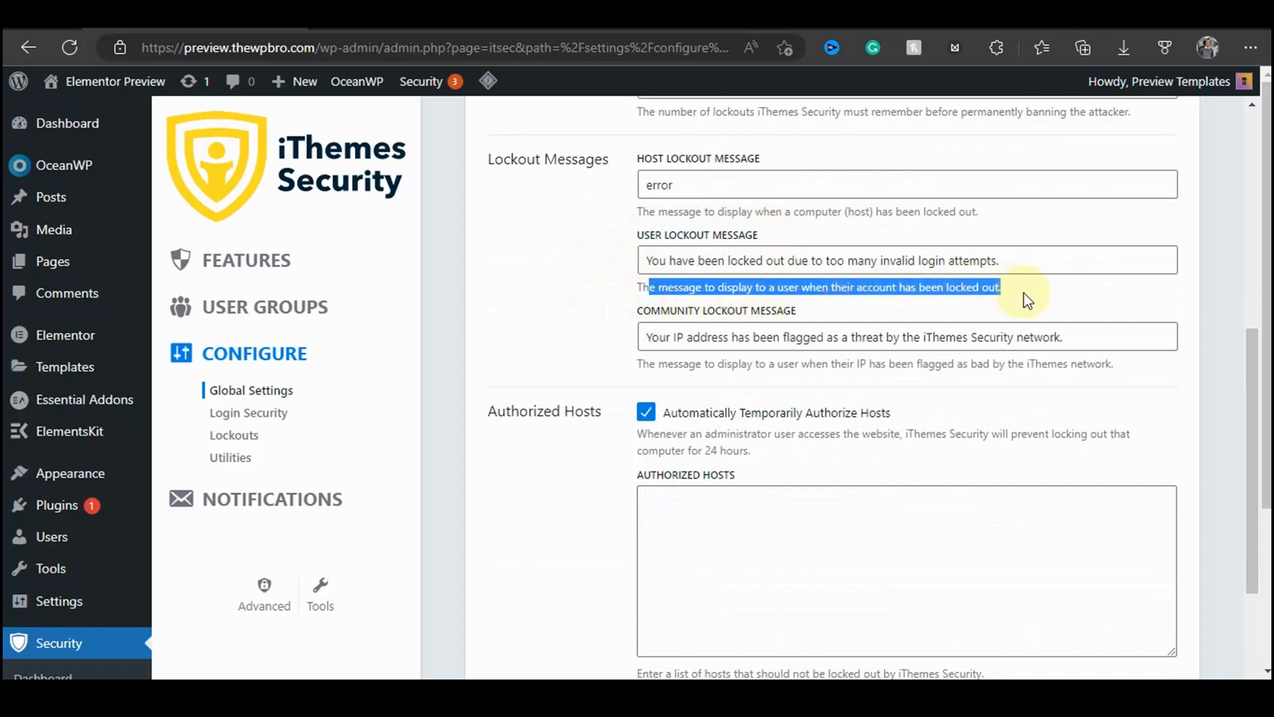
{"action": "left_click", "coordinate": [717, 287]}
{"action": "left_click_drag", "start_coordinate": [647, 260], "coordinate": [1001, 261]}
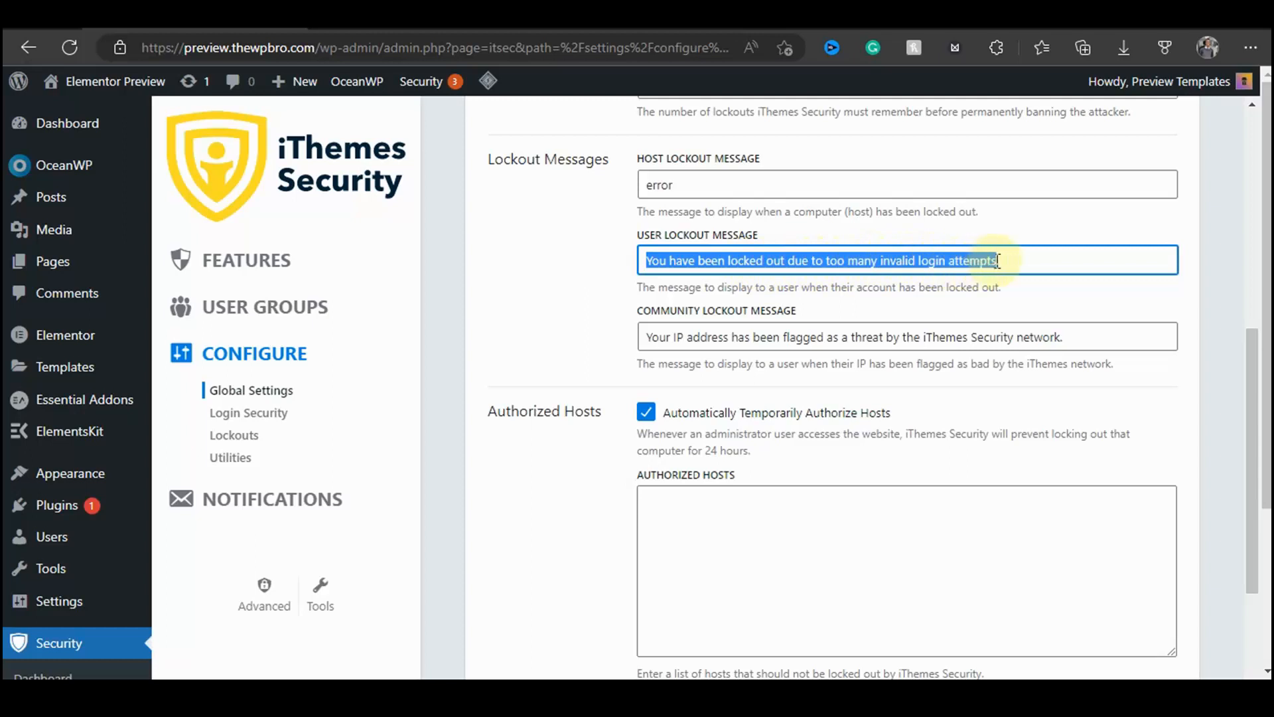
{"action": "left_click", "coordinate": [1009, 264]}
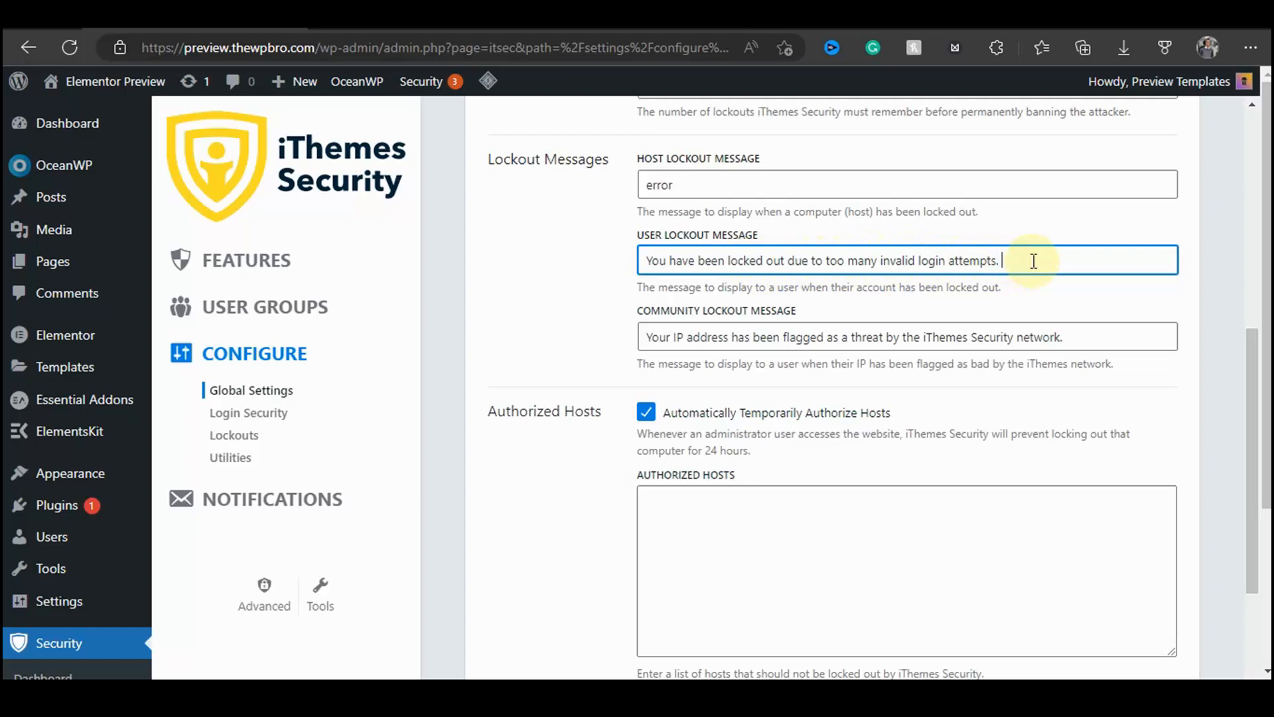
{"action": "scroll", "coordinate": [776, 292], "scroll_direction": "down", "scroll_amount": 1}
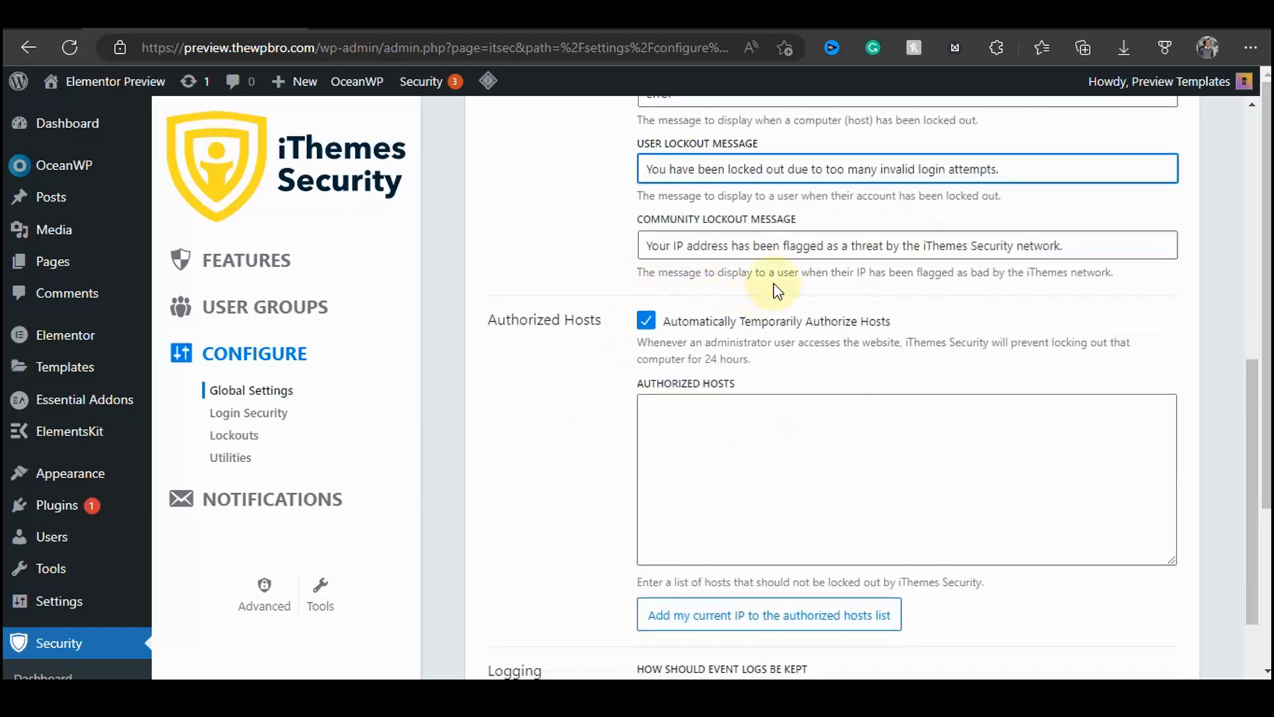
{"action": "left_click_drag", "start_coordinate": [658, 274], "coordinate": [1132, 273]}
{"action": "left_click", "coordinate": [604, 254]}
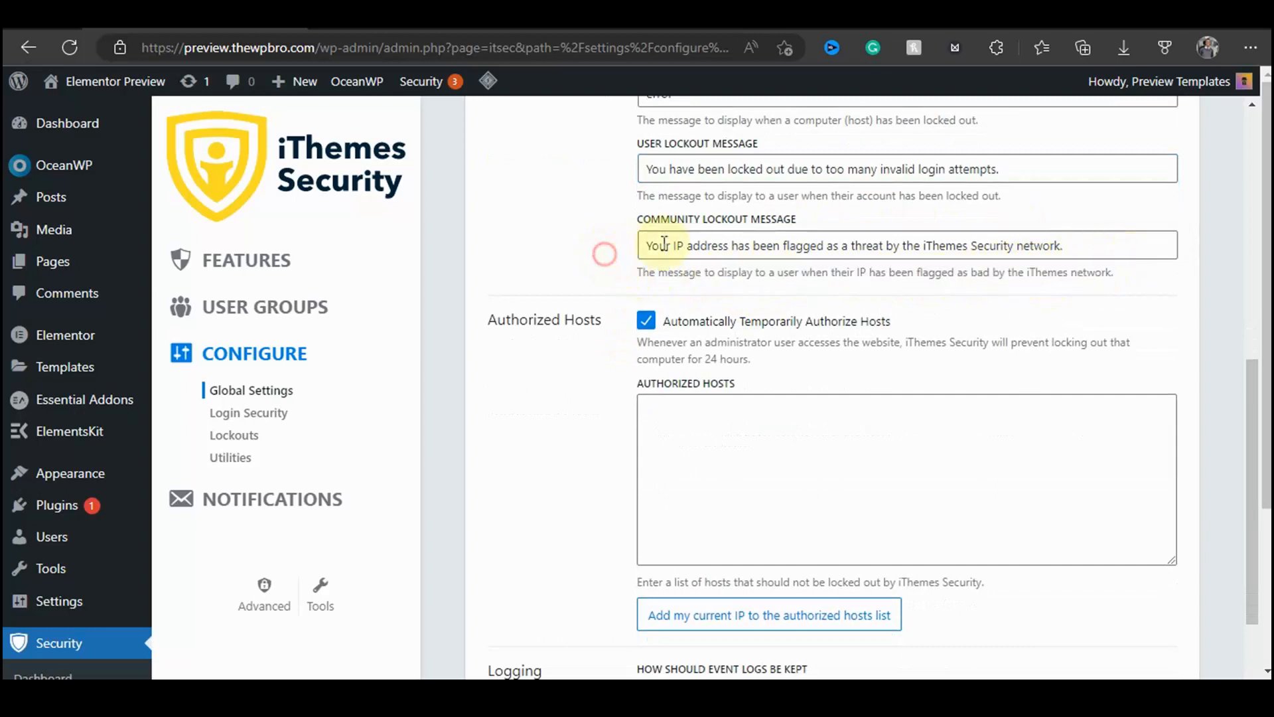
{"action": "left_click_drag", "start_coordinate": [729, 245], "coordinate": [914, 240]}
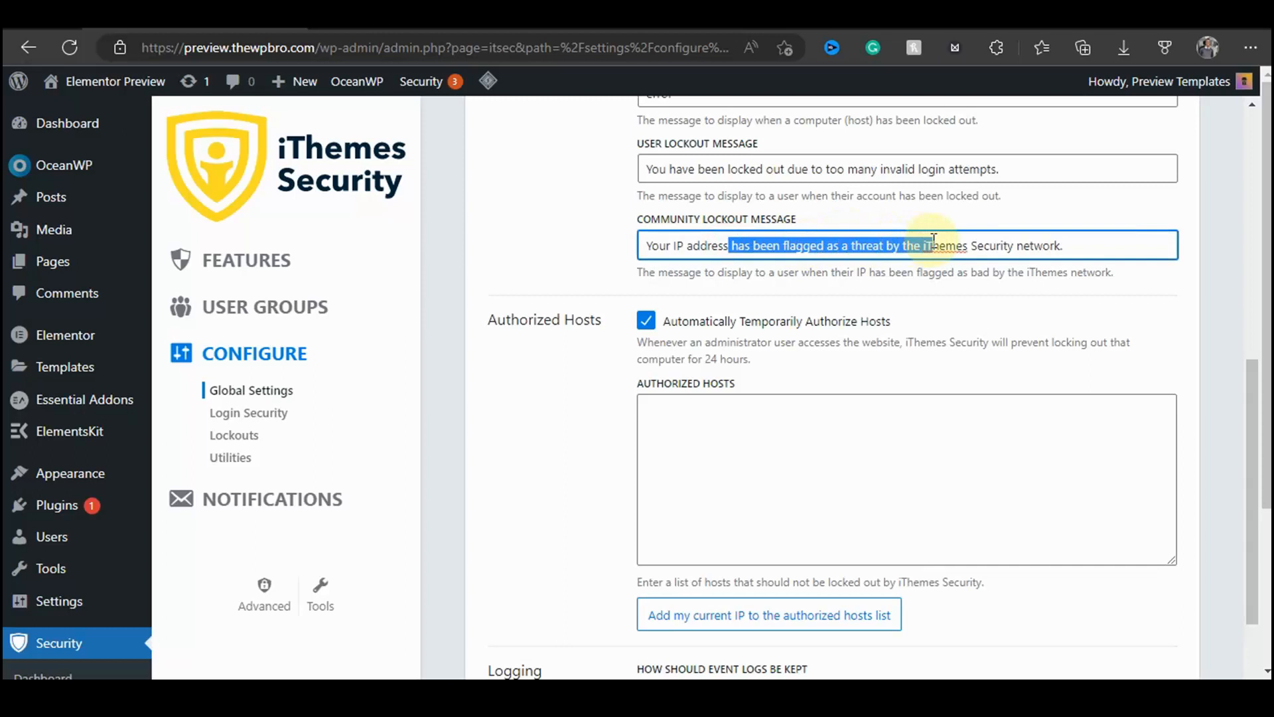
{"action": "left_click_drag", "start_coordinate": [934, 239], "coordinate": [1109, 245]}
{"action": "left_click", "coordinate": [921, 247]}
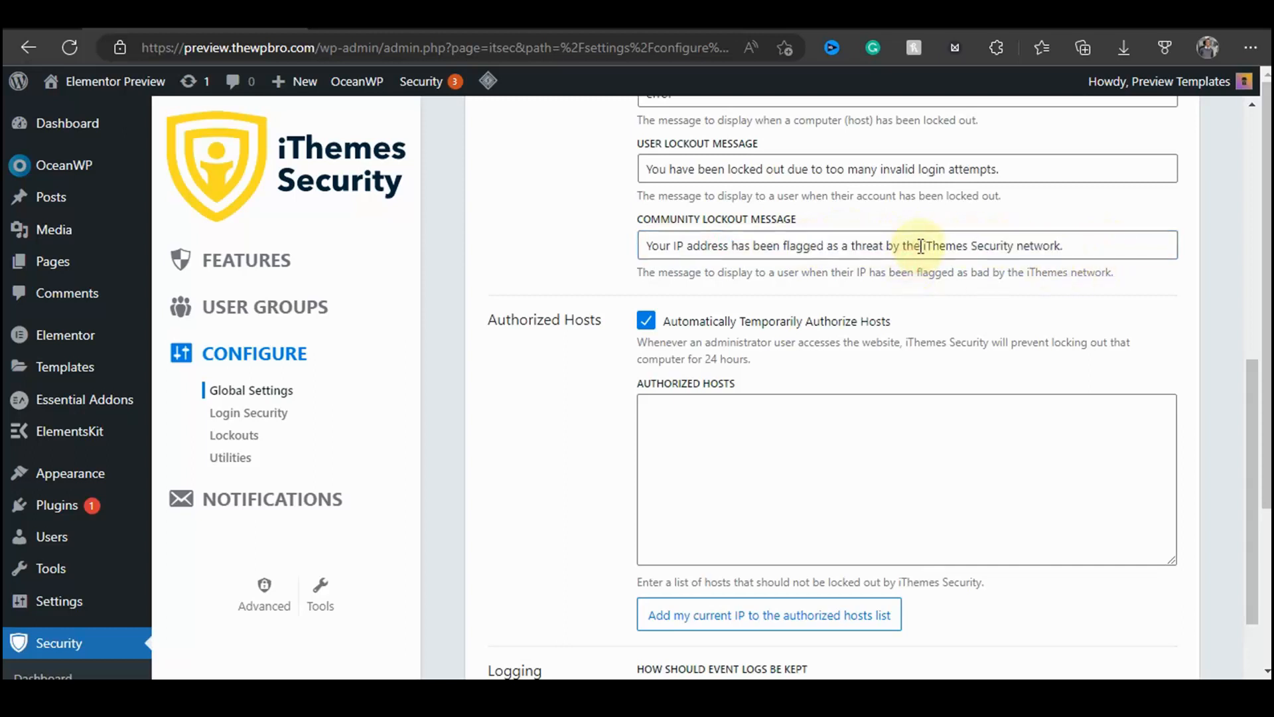
{"action": "left_click_drag", "start_coordinate": [922, 246], "coordinate": [1061, 245]}
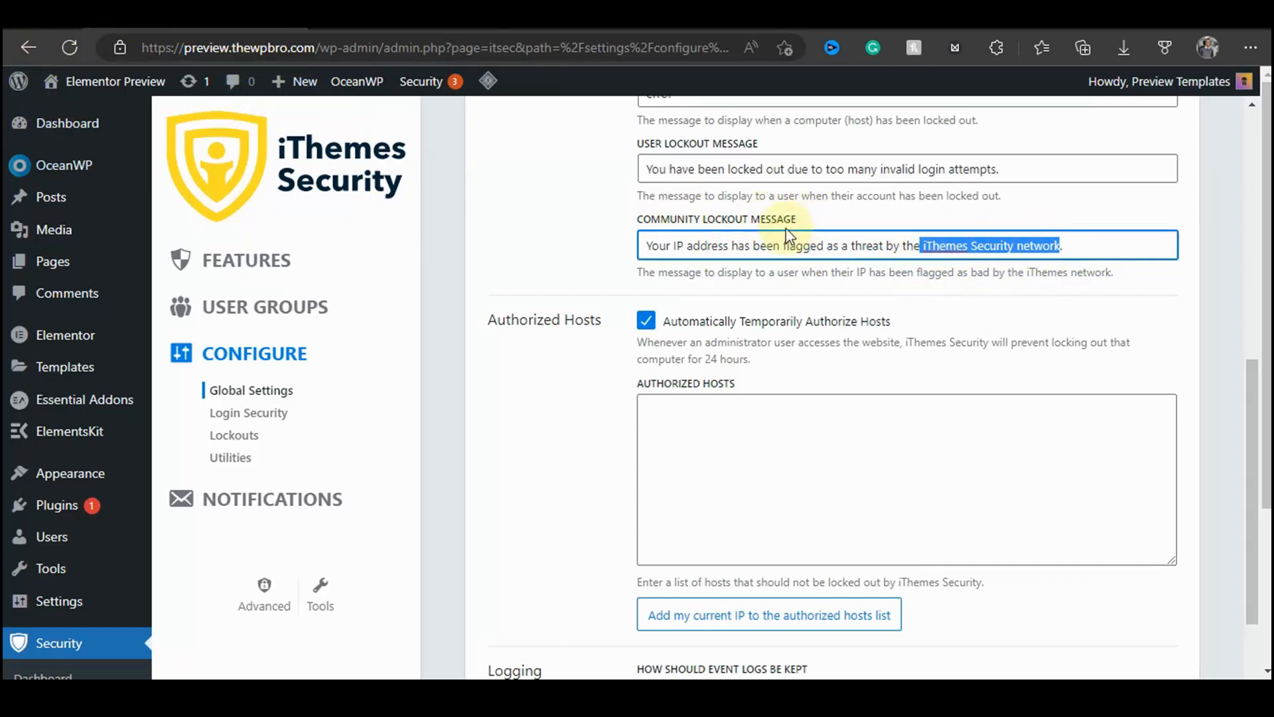
{"action": "left_click", "coordinate": [583, 222]}
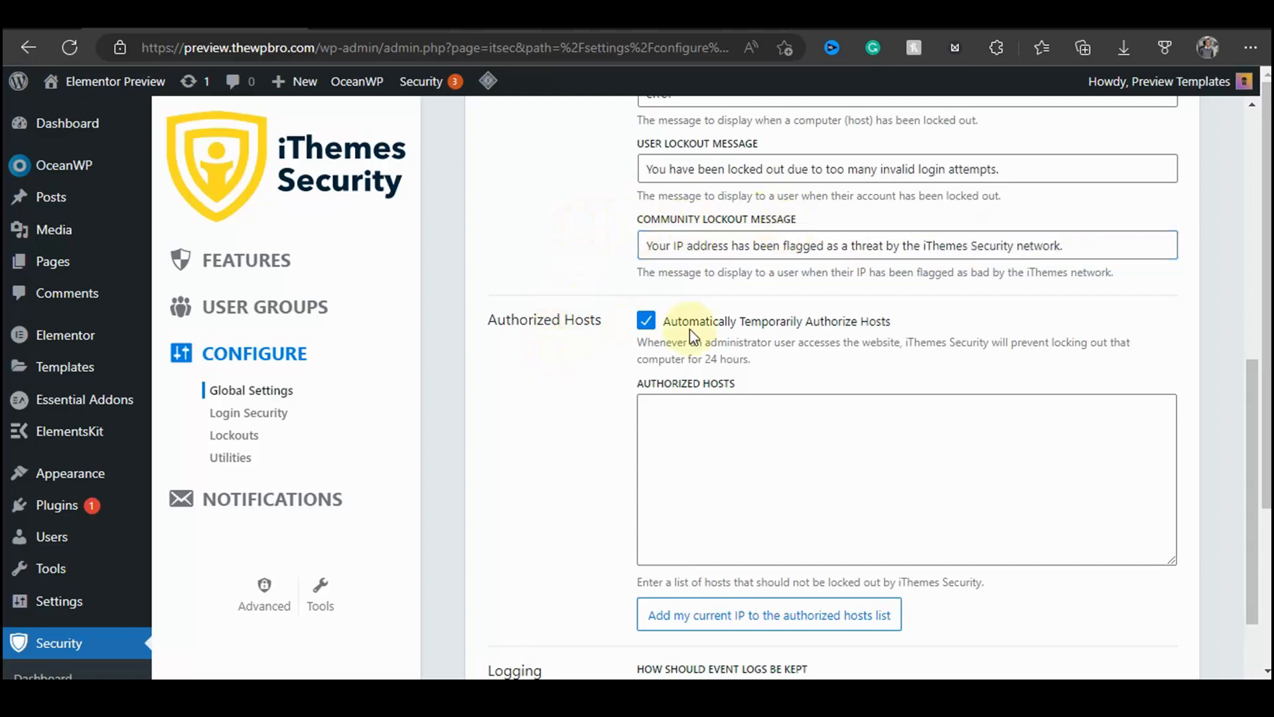
Step: Add the current IP address to the authorized hosts list
{"action": "scroll", "coordinate": [763, 331], "scroll_direction": "down", "scroll_amount": 2}
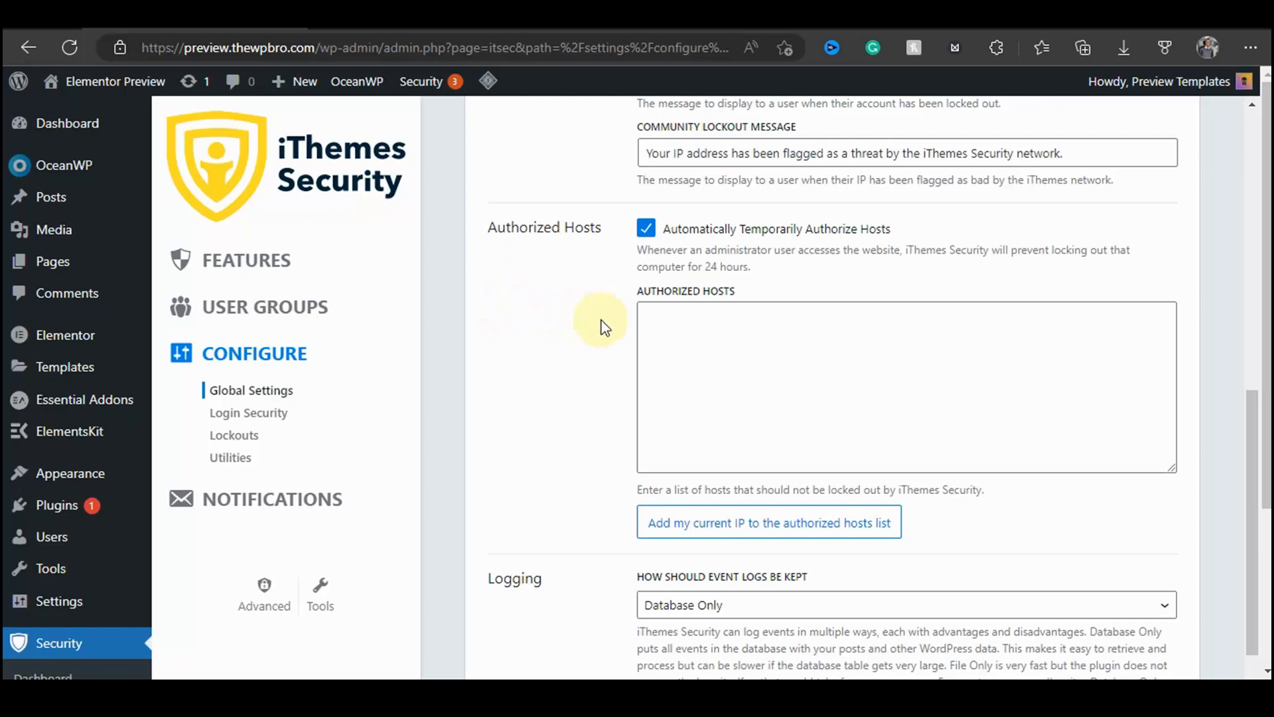
{"action": "left_click", "coordinate": [709, 528]}
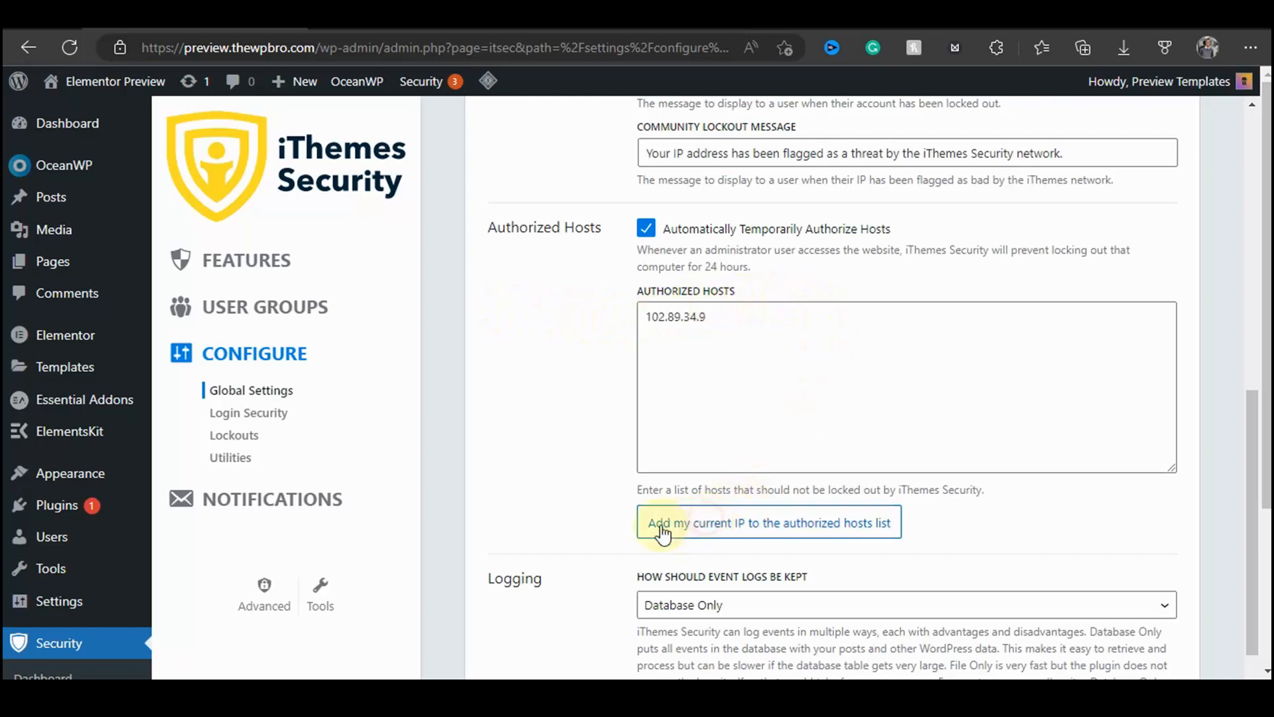
{"action": "left_click", "coordinate": [555, 416]}
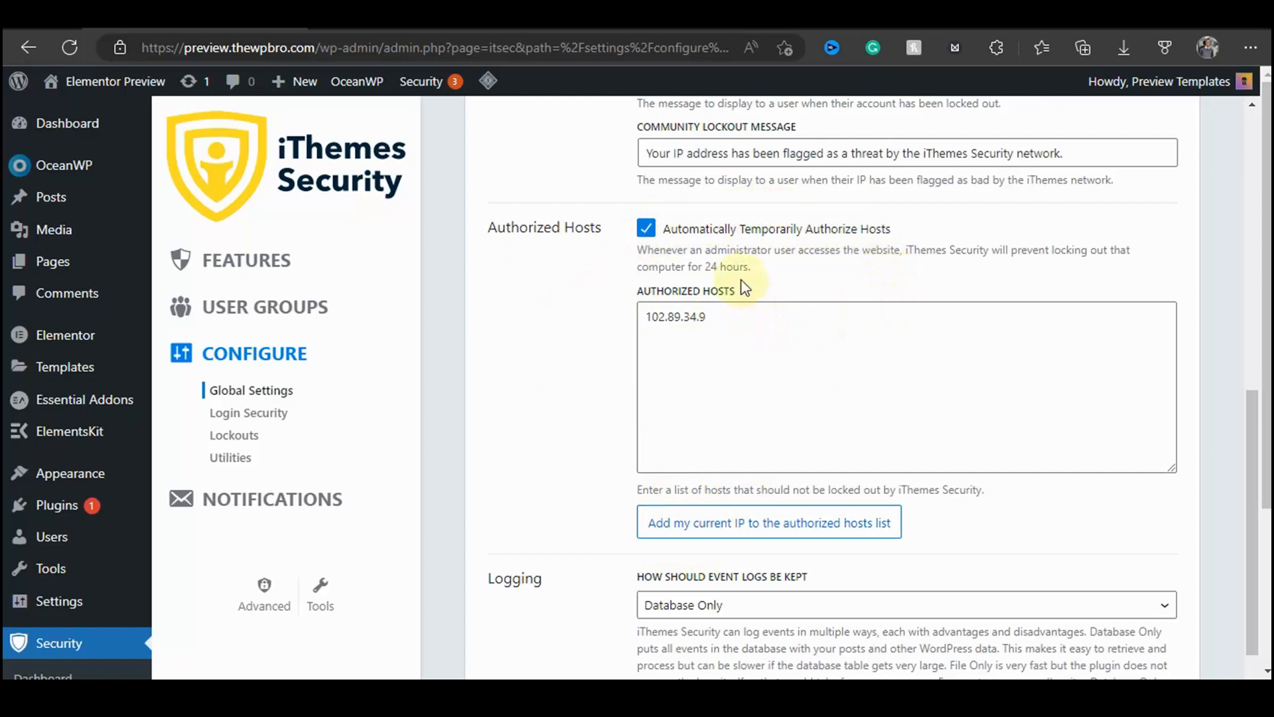
{"action": "left_click_drag", "start_coordinate": [759, 250], "coordinate": [778, 273]}
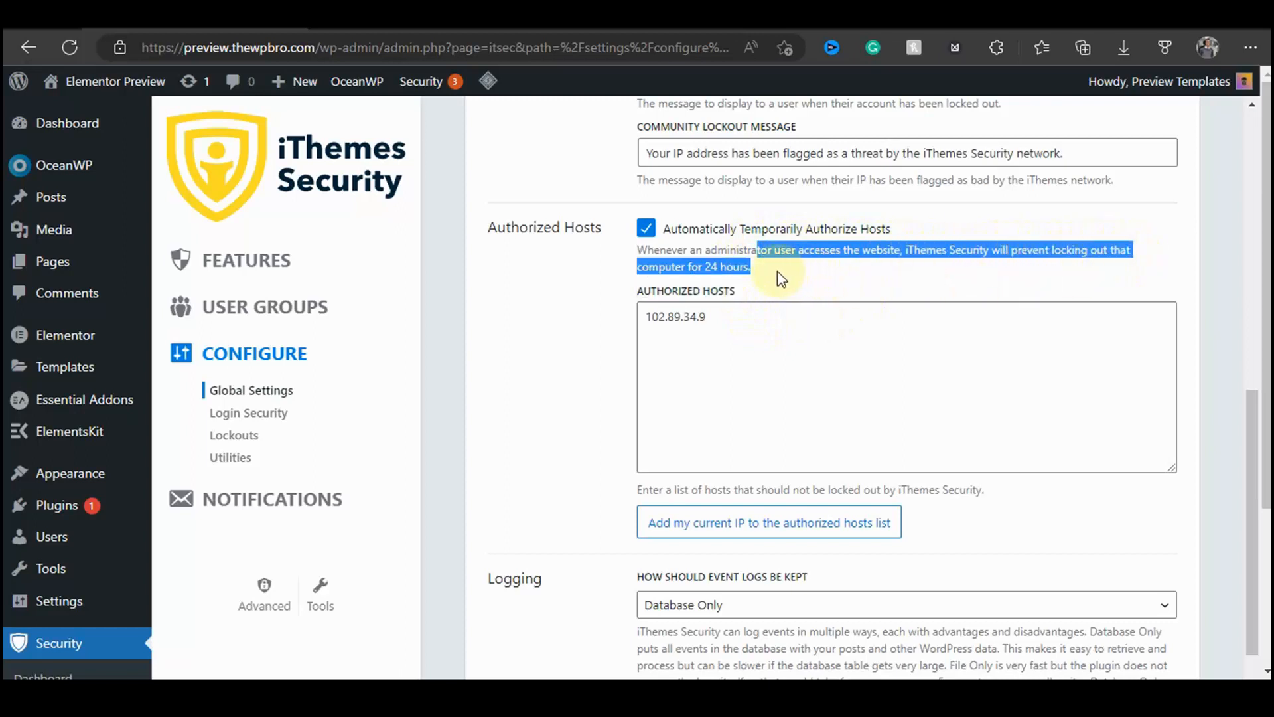
{"action": "left_click", "coordinate": [586, 327]}
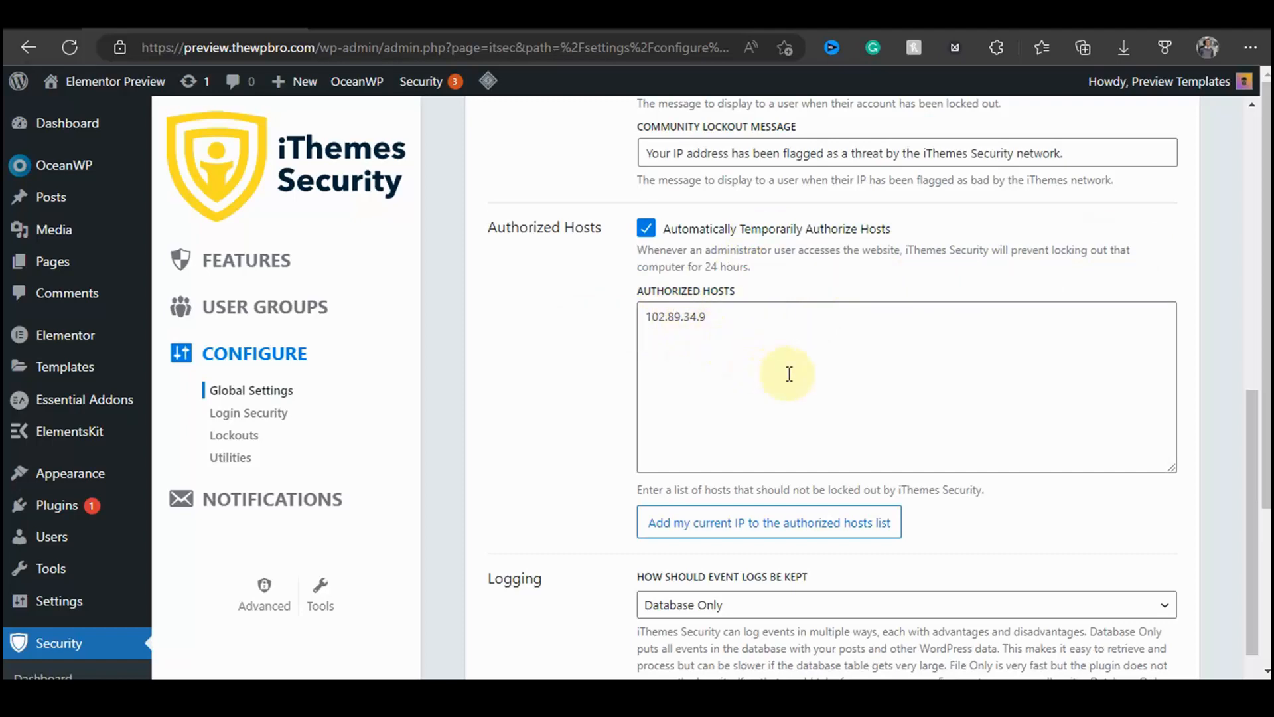
Step: Switch the event logging method to Both and back to Database Only
{"action": "scroll", "coordinate": [782, 401], "scroll_direction": "down", "scroll_amount": 4}
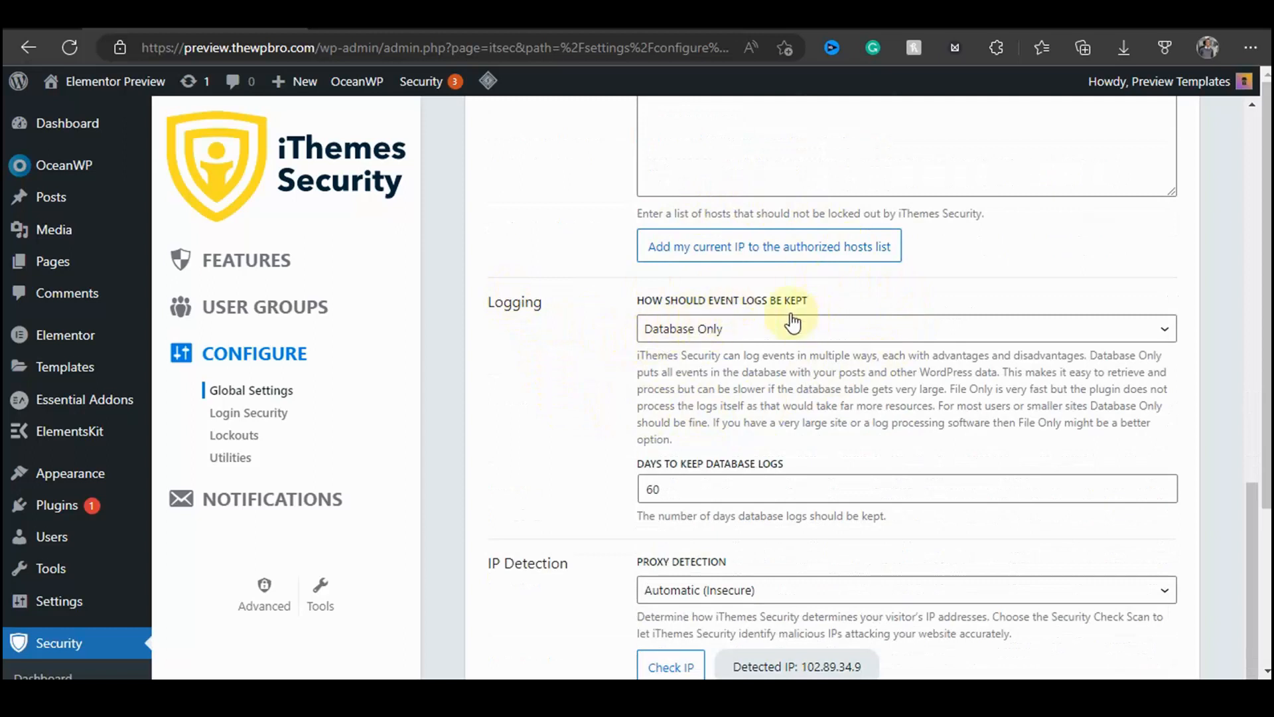
{"action": "left_click", "coordinate": [691, 329]}
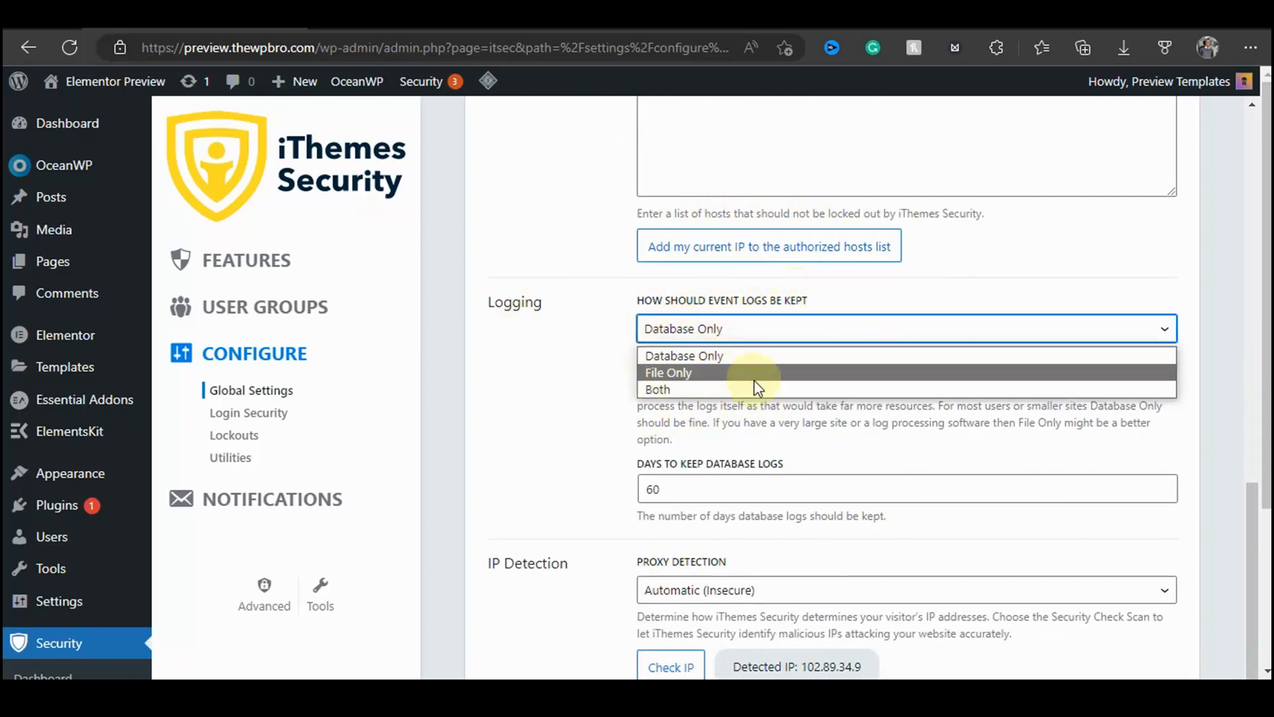
{"action": "left_click", "coordinate": [718, 387]}
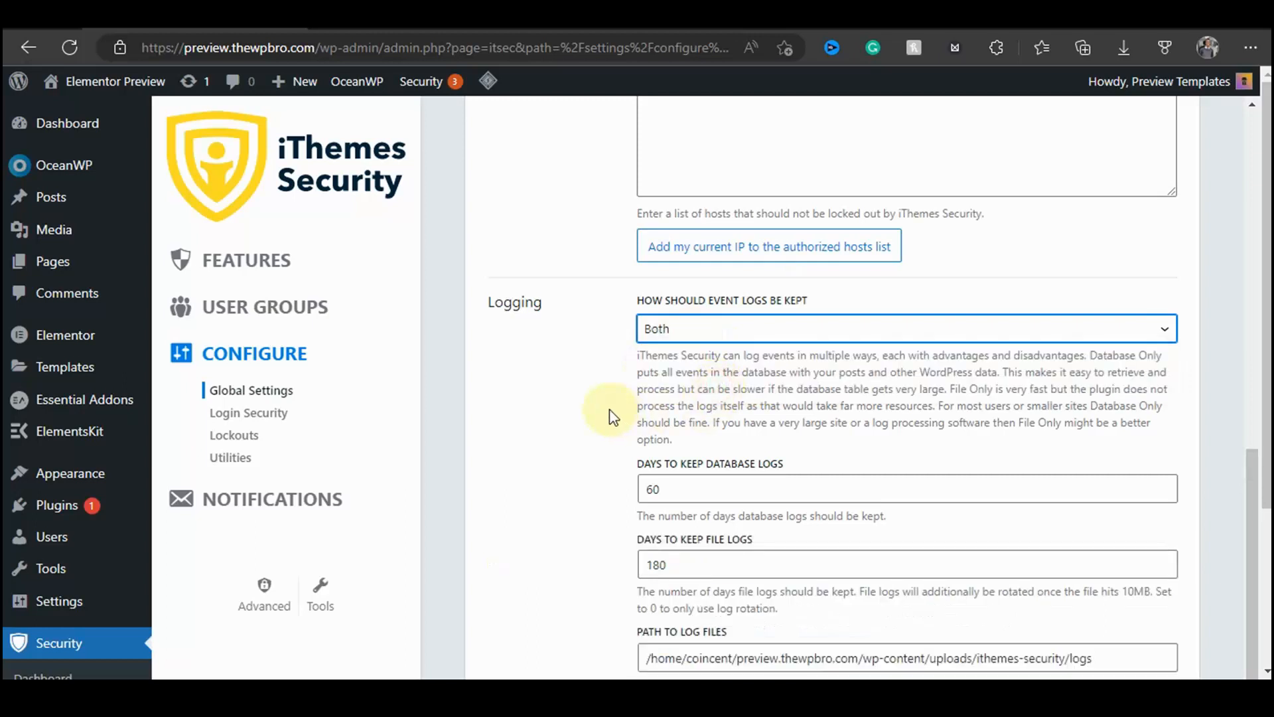
{"action": "left_click", "coordinate": [660, 331]}
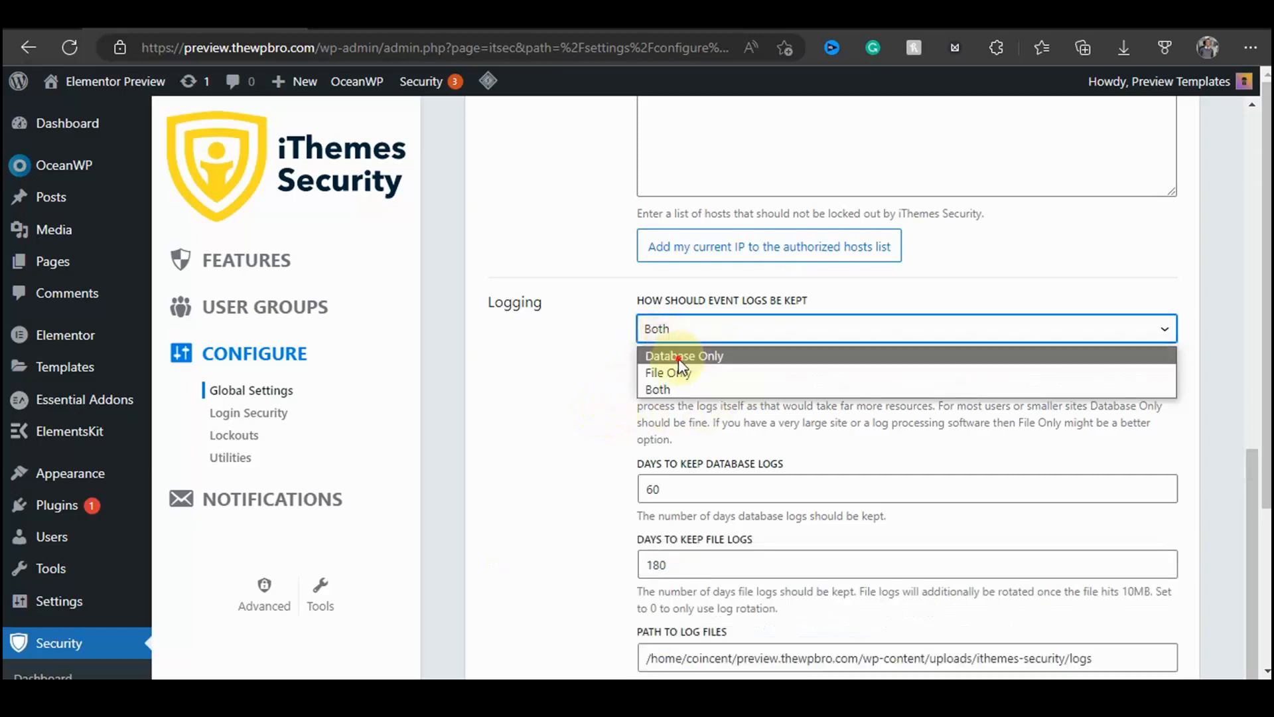
{"action": "left_click", "coordinate": [679, 358]}
Step: Read the Logging description and the days to keep database logs setting
{"action": "scroll", "coordinate": [677, 375], "scroll_direction": "down", "scroll_amount": 1}
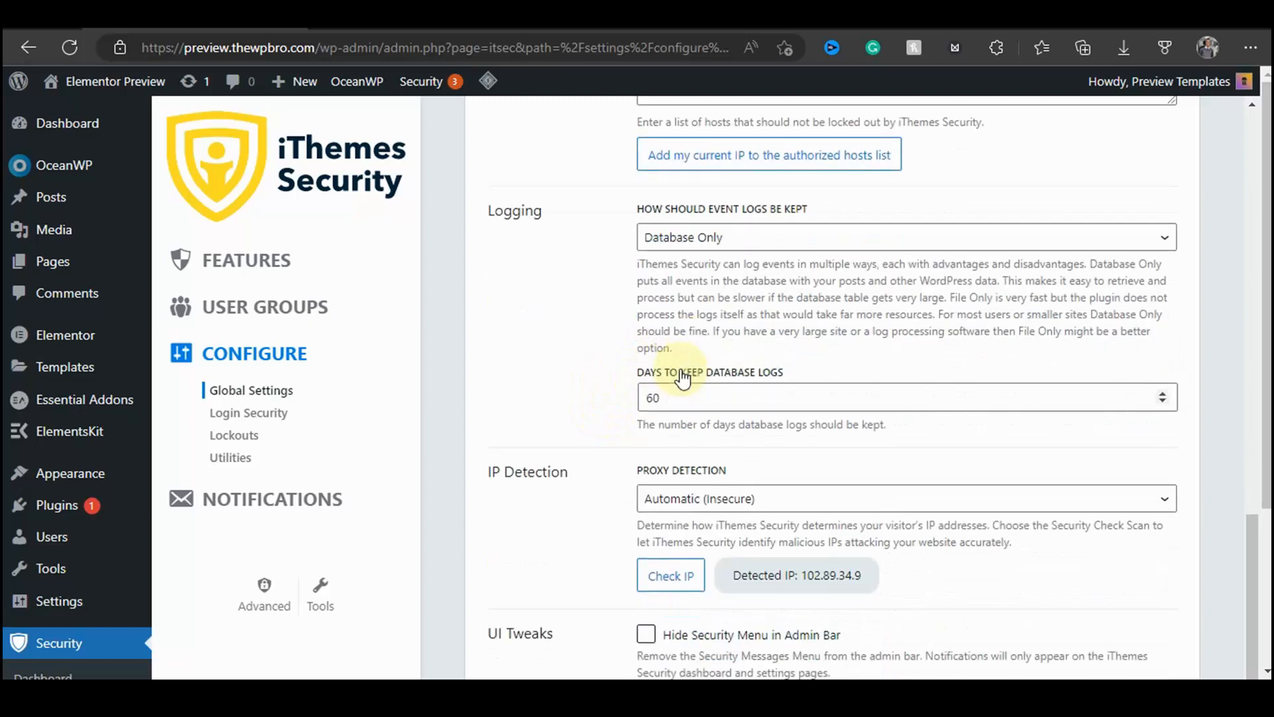
{"action": "left_click_drag", "start_coordinate": [1107, 264], "coordinate": [942, 300]}
{"action": "left_click", "coordinate": [877, 345]}
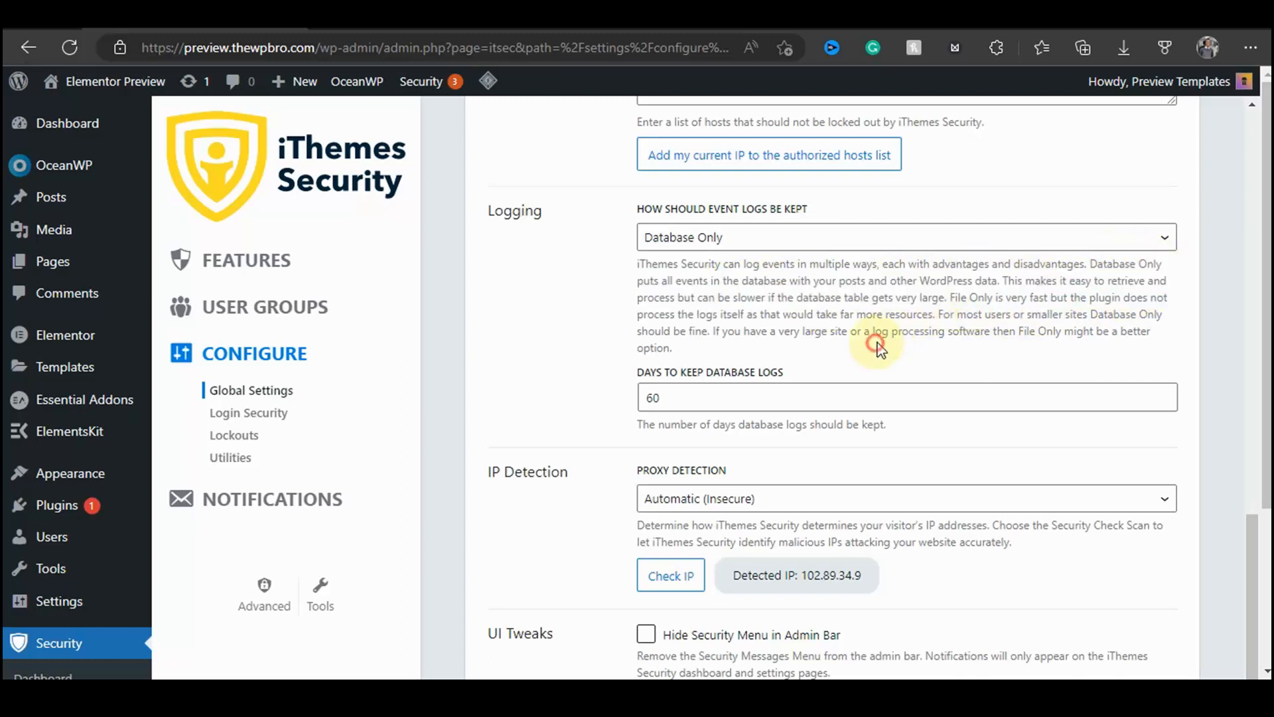
{"action": "left_click_drag", "start_coordinate": [950, 296], "coordinate": [934, 321]}
{"action": "left_click", "coordinate": [933, 323]}
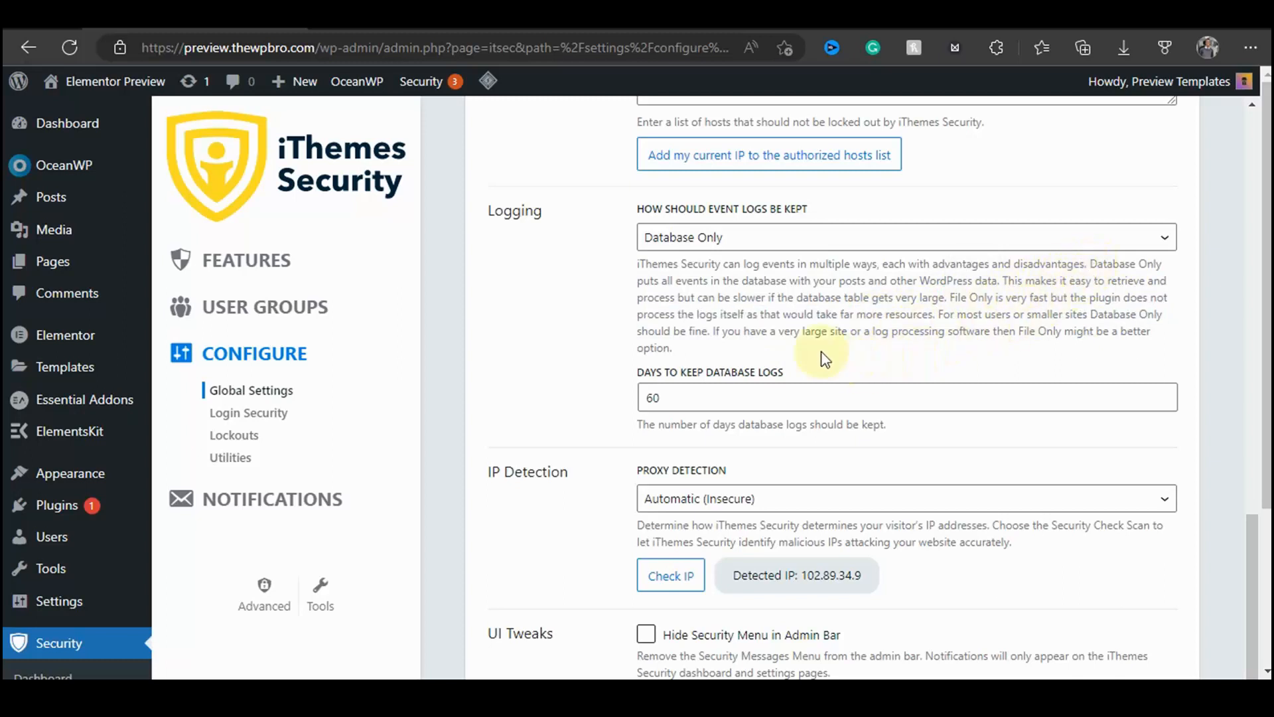
Step: Review the days to keep database logs field and the IP Detection section
{"action": "left_click_drag", "start_coordinate": [748, 330], "coordinate": [1150, 330]}
{"action": "left_click", "coordinate": [649, 345]}
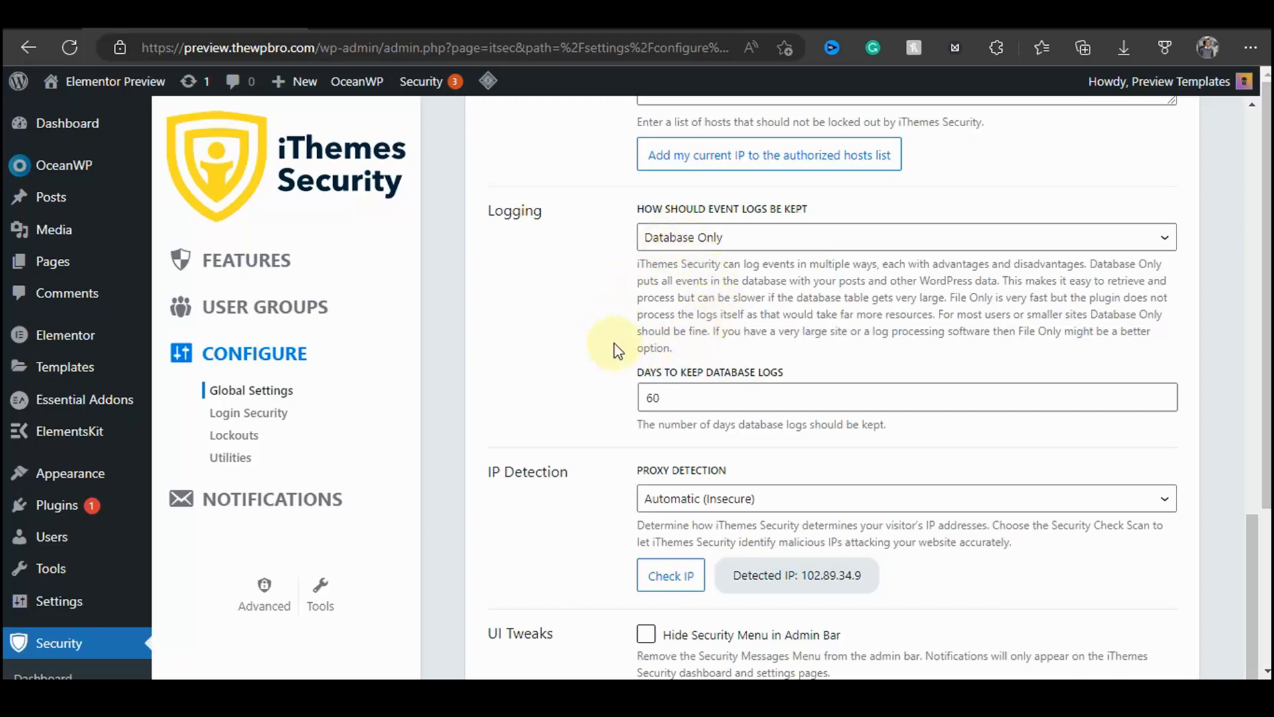
{"action": "scroll", "coordinate": [616, 350], "scroll_direction": "down", "scroll_amount": 2}
{"action": "left_click_drag", "start_coordinate": [642, 280], "coordinate": [813, 282]}
{"action": "left_click", "coordinate": [600, 335]}
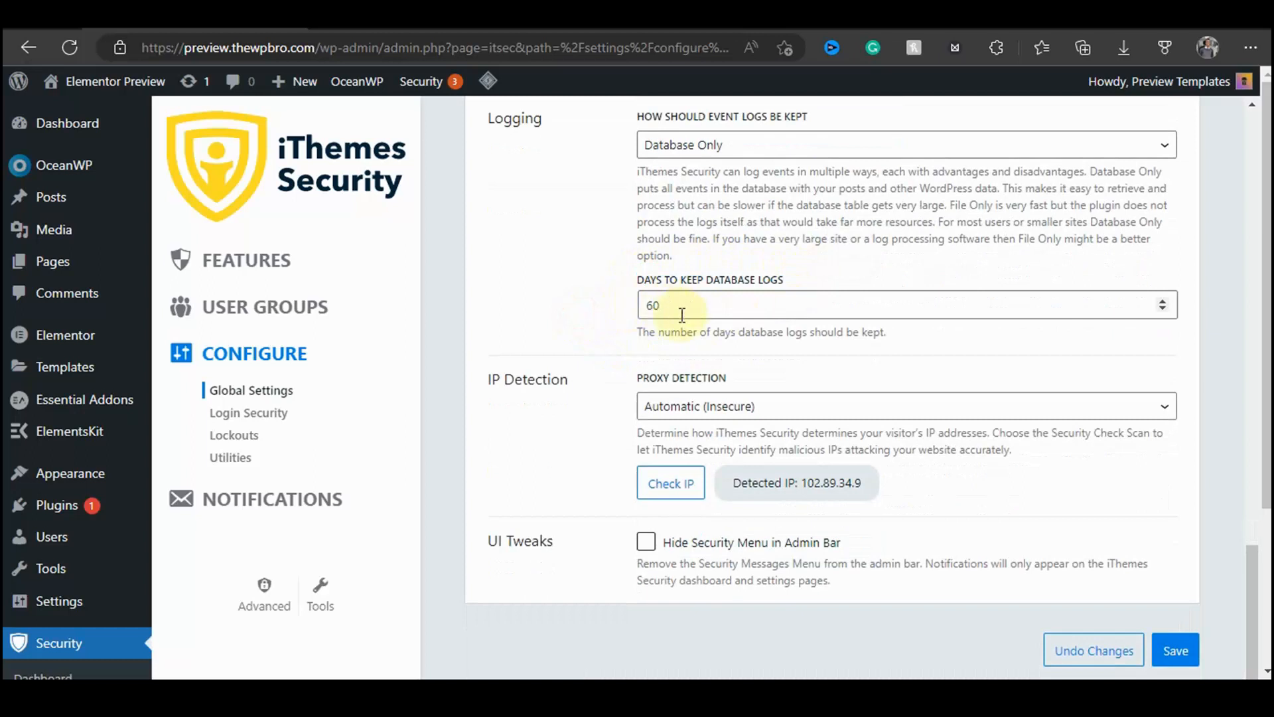
{"action": "left_click_drag", "start_coordinate": [666, 301], "coordinate": [599, 321]}
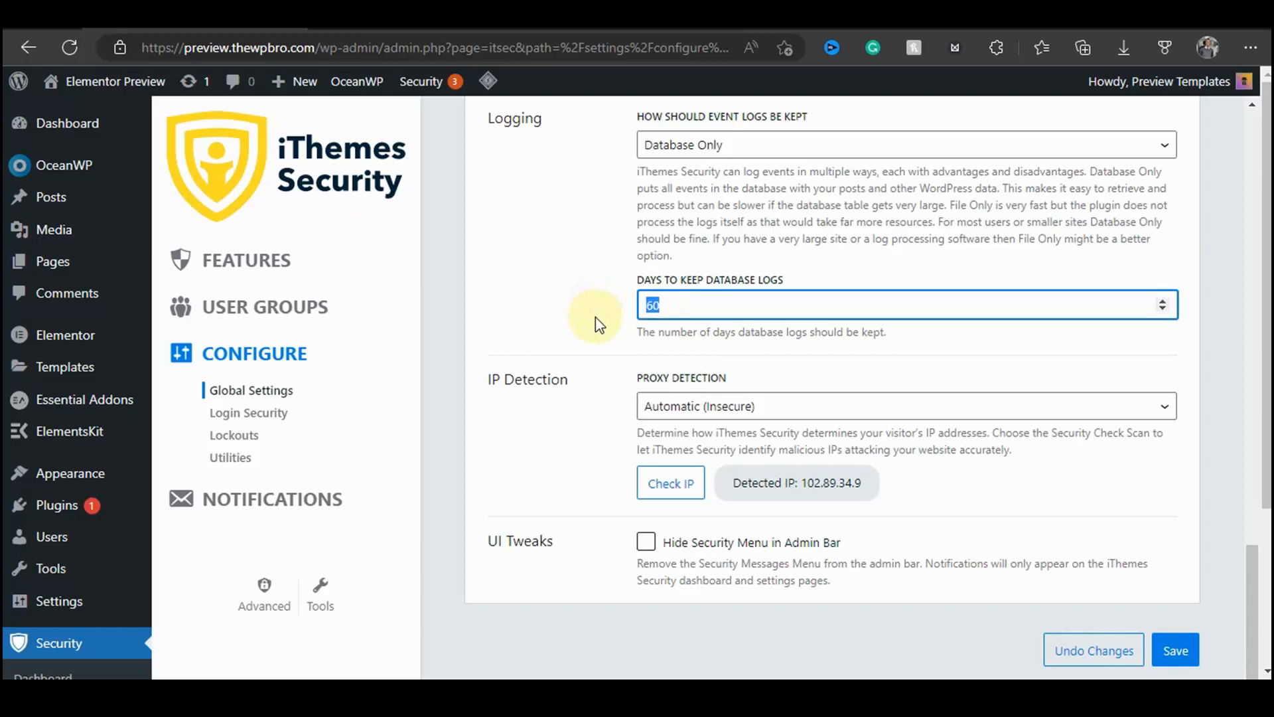
{"action": "left_click", "coordinate": [595, 316]}
{"action": "scroll", "coordinate": [584, 312], "scroll_direction": "down", "scroll_amount": 3}
{"action": "scroll", "coordinate": [573, 285], "scroll_direction": "up", "scroll_amount": 1}
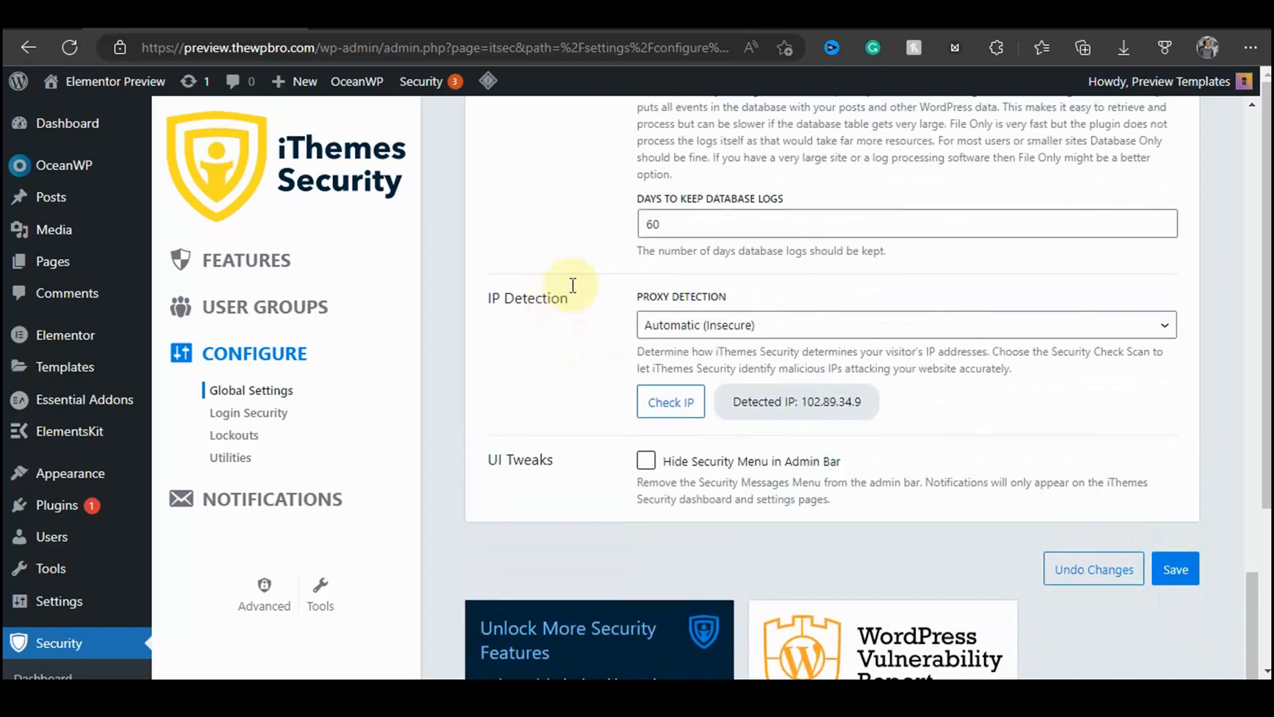
{"action": "left_click_drag", "start_coordinate": [479, 300], "coordinate": [569, 293]}
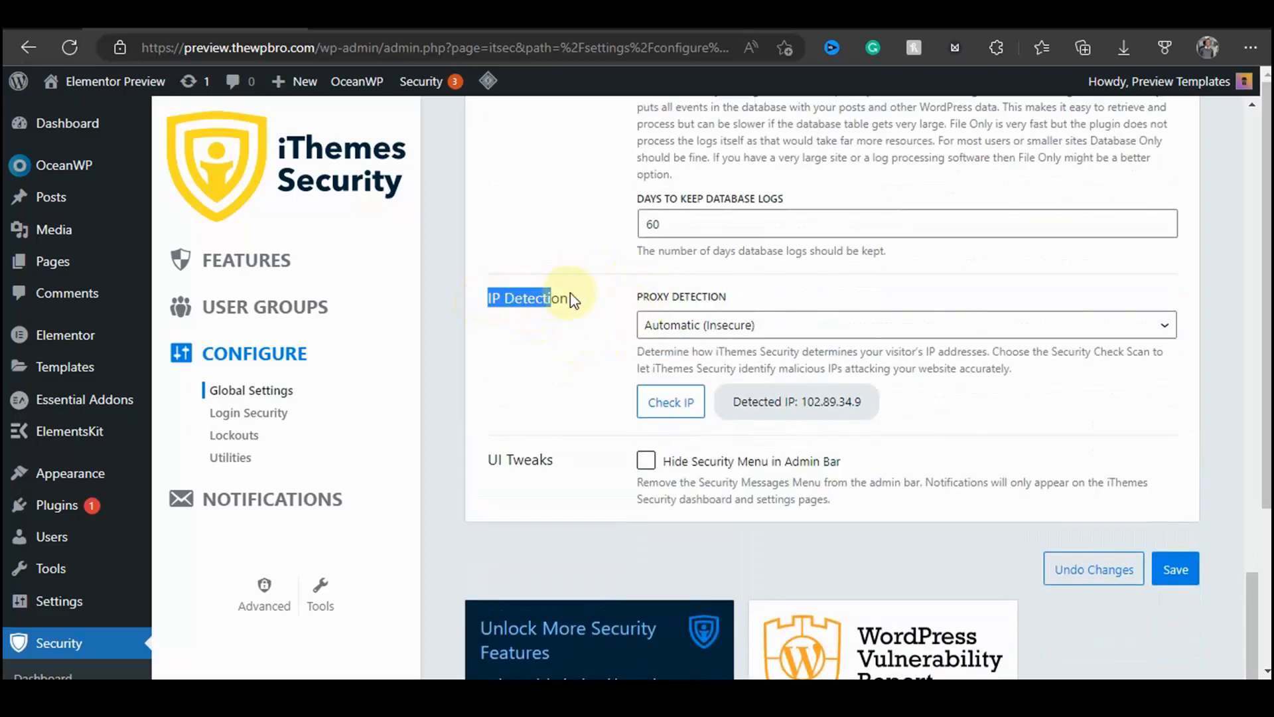
{"action": "left_click", "coordinate": [550, 372]}
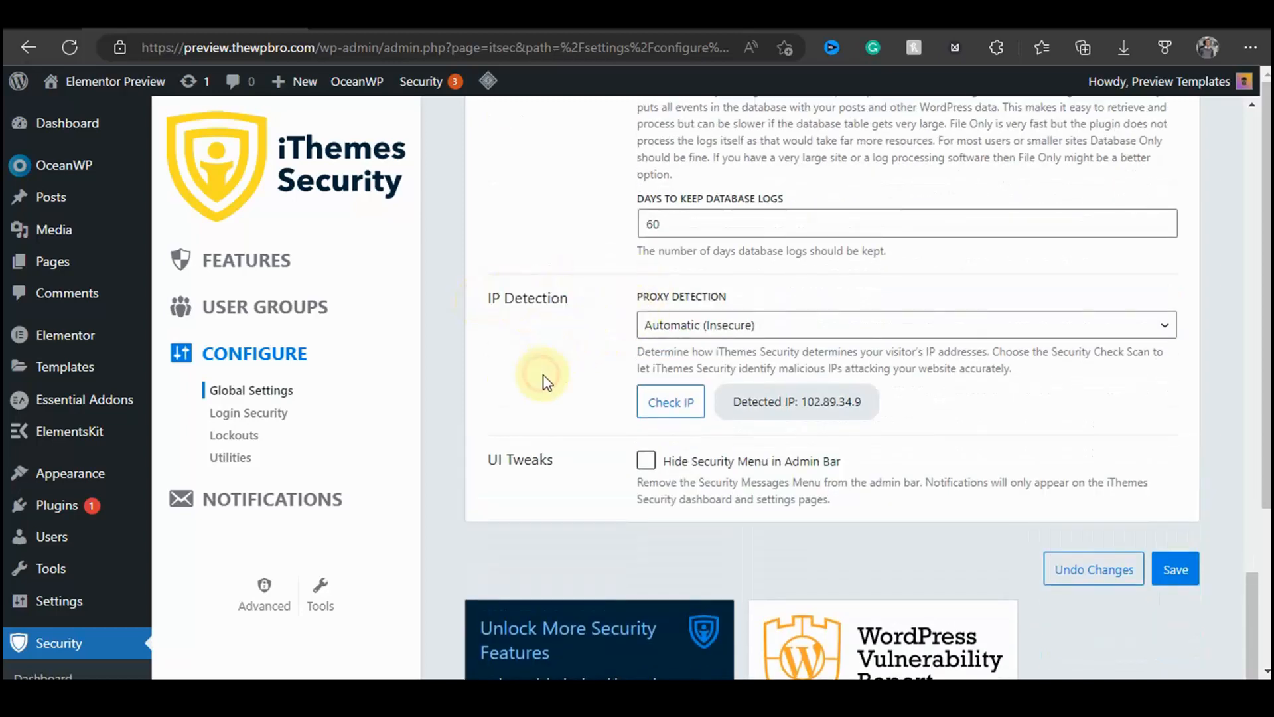
Step: Set Proxy Detection to Security Check Scan (Recommended)
{"action": "left_click", "coordinate": [716, 323]}
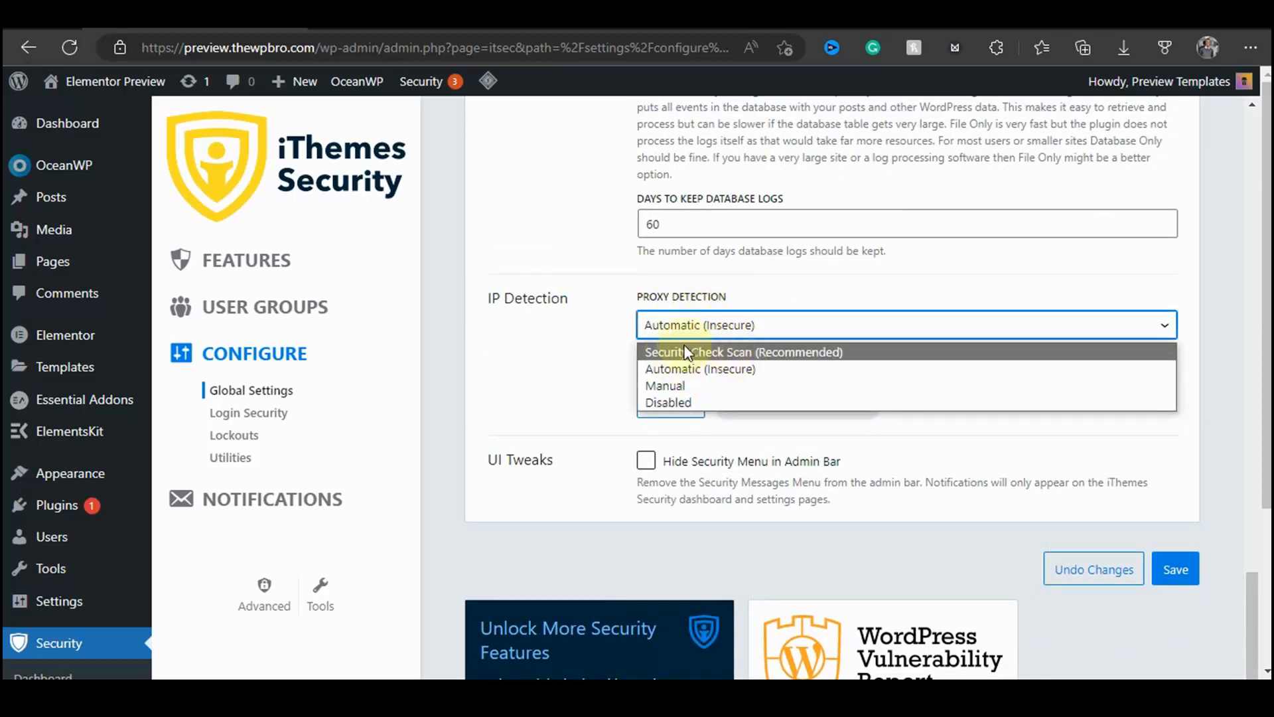
{"action": "left_click", "coordinate": [662, 351]}
{"action": "left_click", "coordinate": [653, 335]}
{"action": "left_click", "coordinate": [526, 349]}
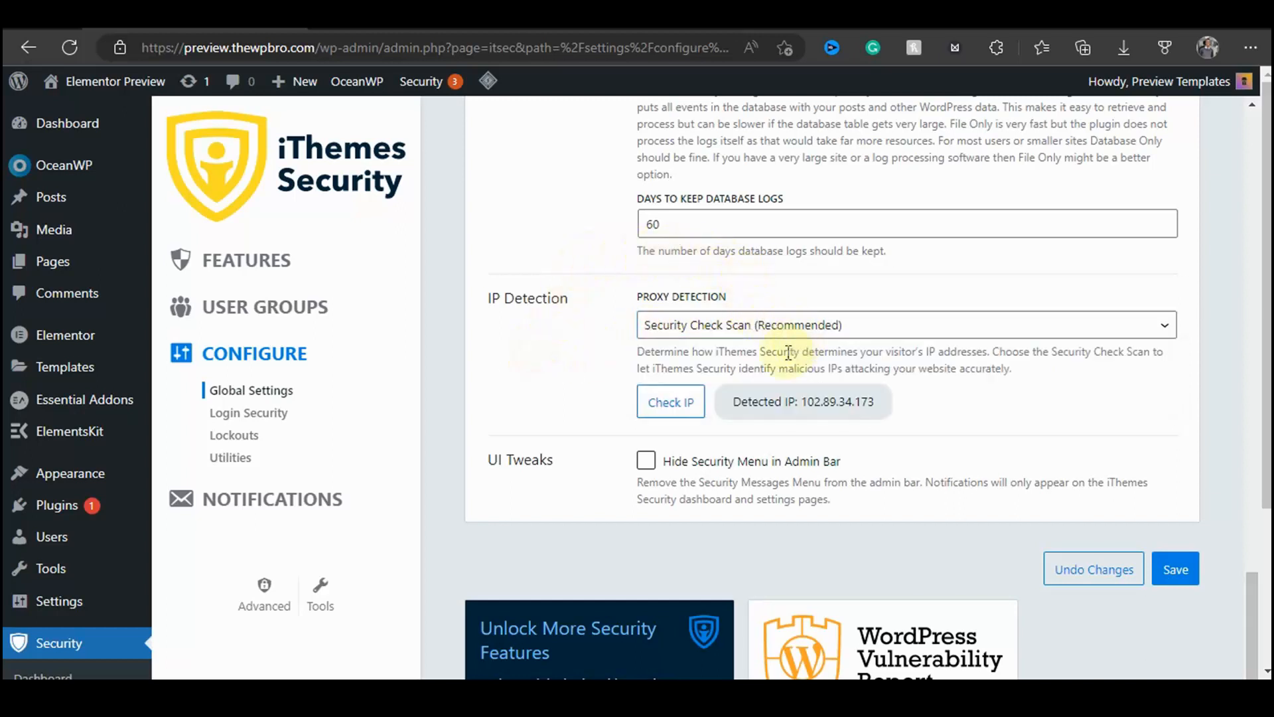
Step: Review the UI Tweaks option and save the global settings
{"action": "scroll", "coordinate": [611, 398], "scroll_direction": "down", "scroll_amount": 1}
{"action": "left_click_drag", "start_coordinate": [495, 368], "coordinate": [582, 372]}
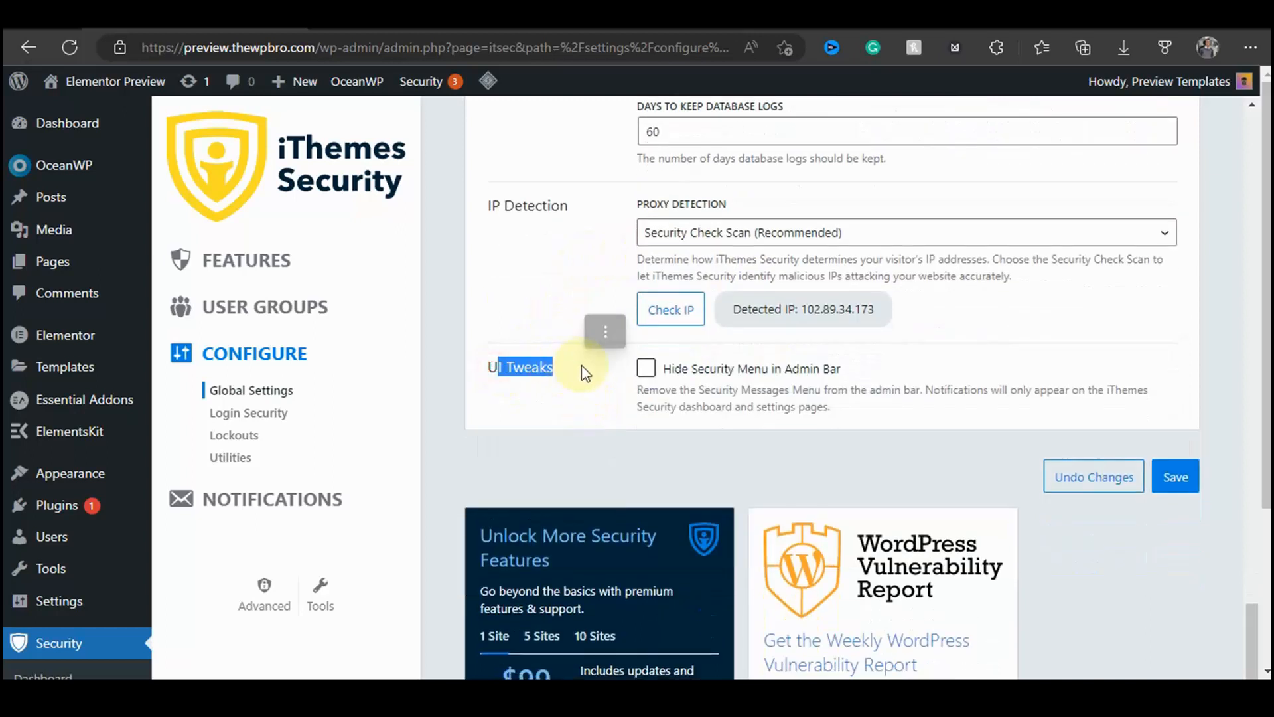
{"action": "left_click", "coordinate": [584, 372]}
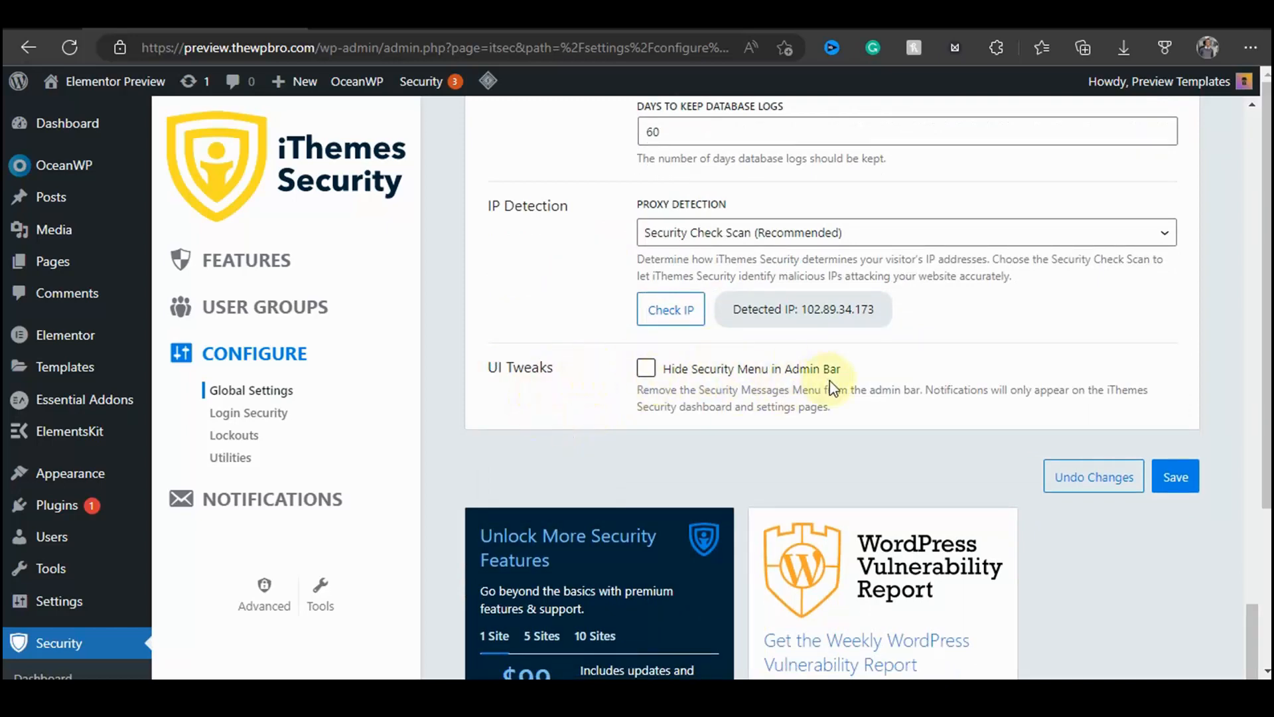
{"action": "left_click", "coordinate": [1176, 476]}
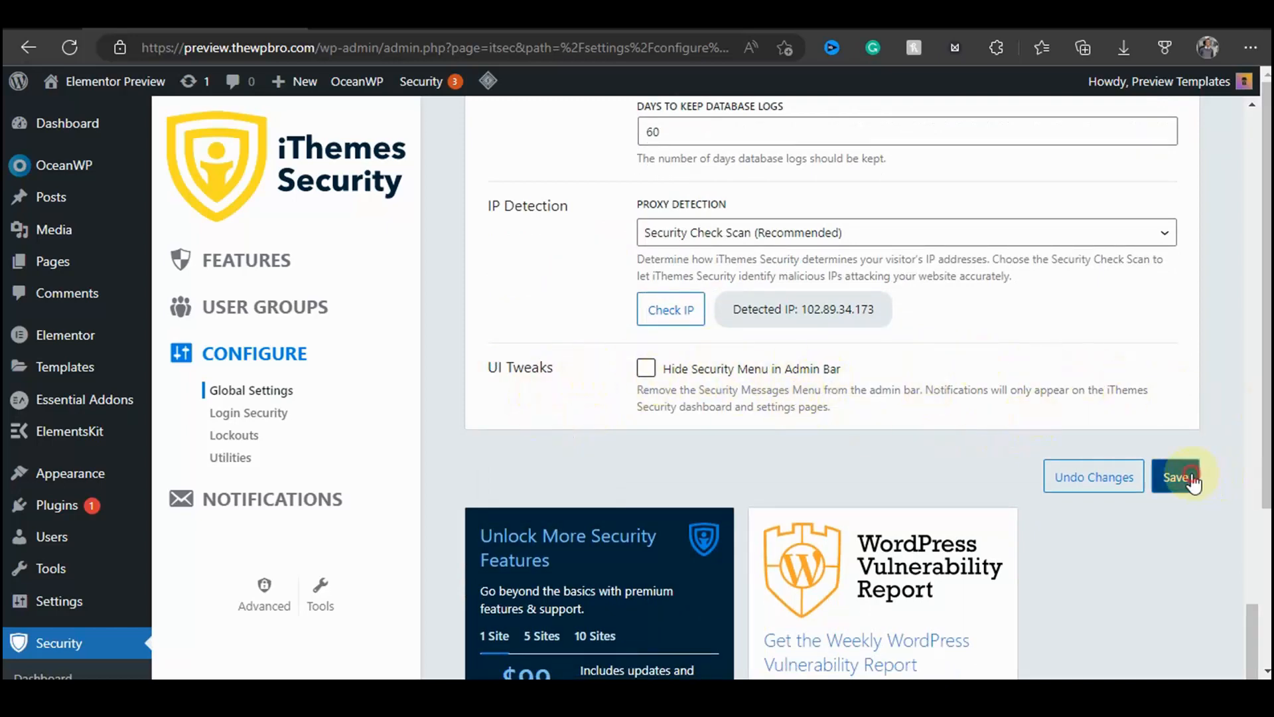
Step: Open the Login Security settings and examine the two-factor methods, setup flow and on-board welcome text
{"action": "left_click", "coordinate": [239, 412]}
{"action": "scroll", "coordinate": [704, 299], "scroll_direction": "down", "scroll_amount": 3}
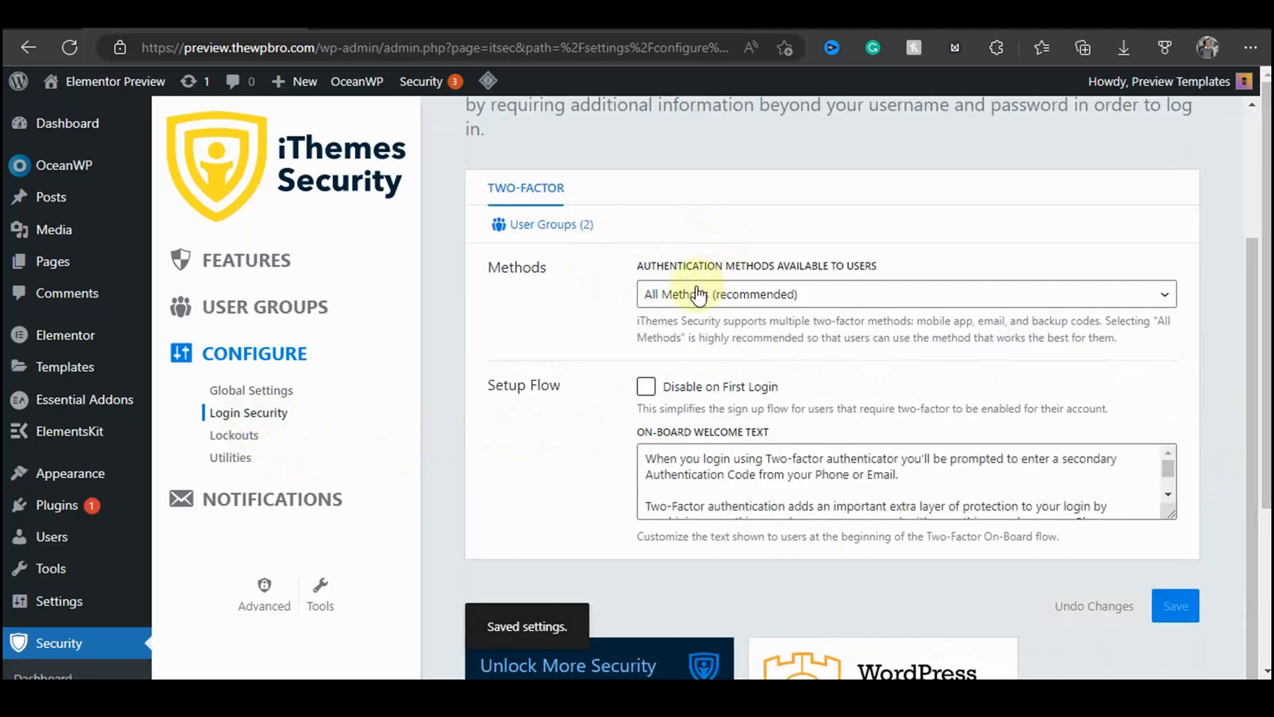
{"action": "left_click_drag", "start_coordinate": [657, 265], "coordinate": [921, 268]}
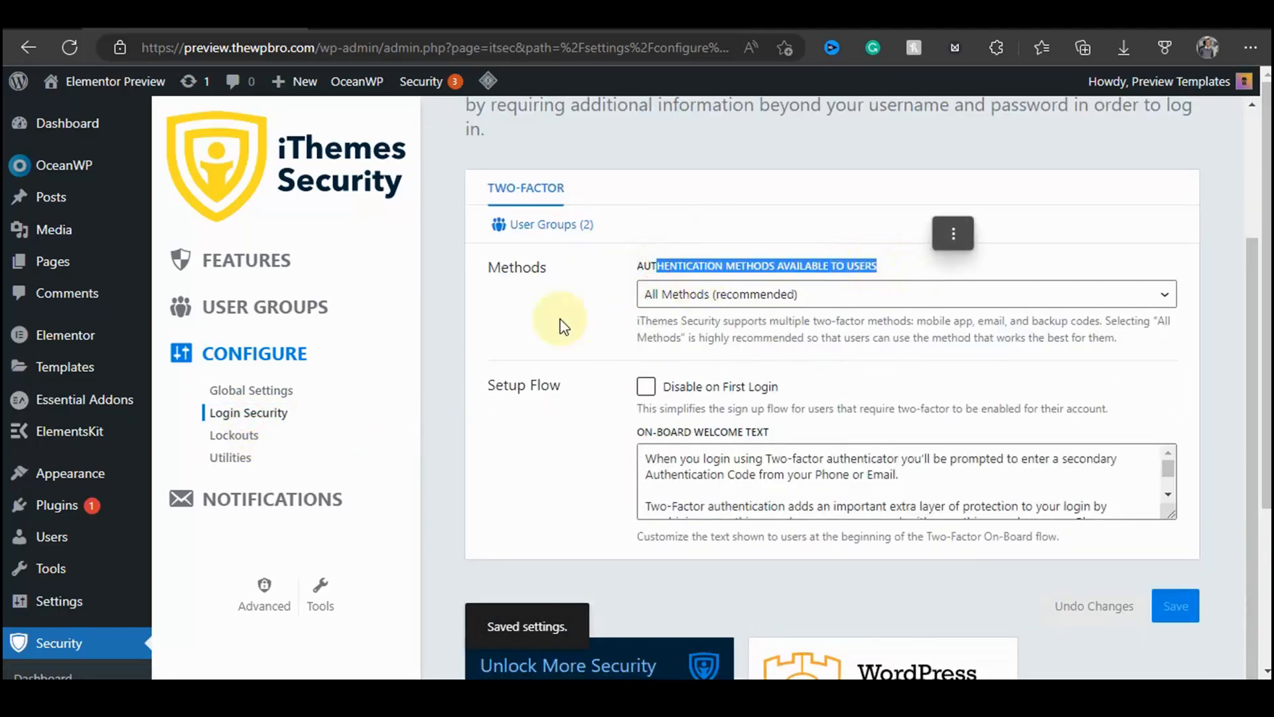
{"action": "left_click", "coordinate": [558, 321]}
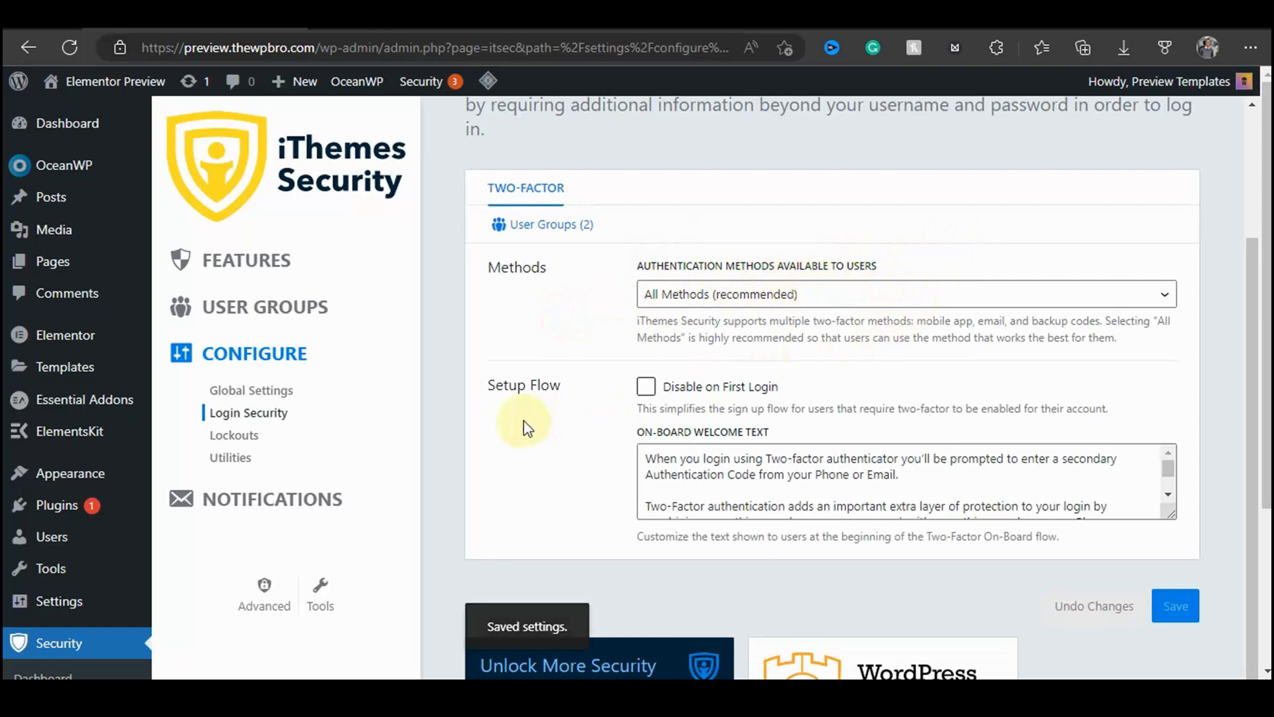
{"action": "scroll", "coordinate": [575, 334], "scroll_direction": "down", "scroll_amount": 2}
{"action": "left_click_drag", "start_coordinate": [504, 257], "coordinate": [588, 303]}
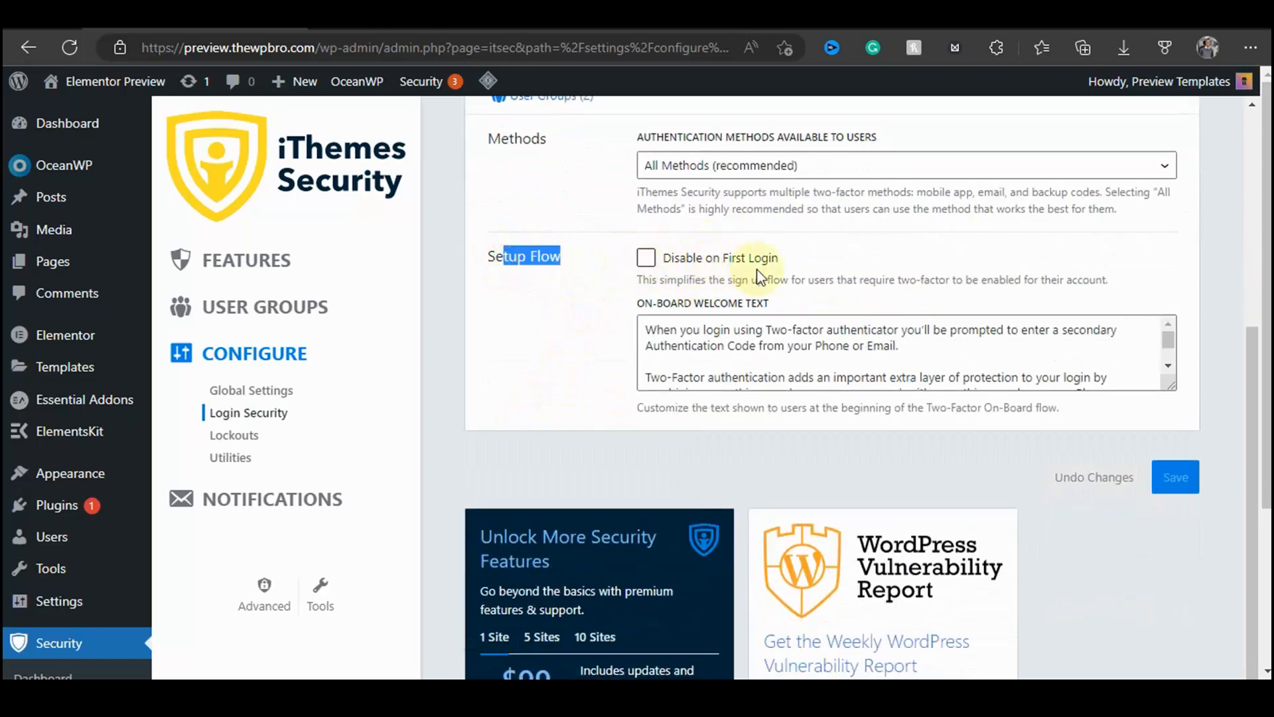
{"action": "left_click", "coordinate": [592, 305]}
{"action": "scroll", "coordinate": [729, 328], "scroll_direction": "down", "scroll_amount": 4}
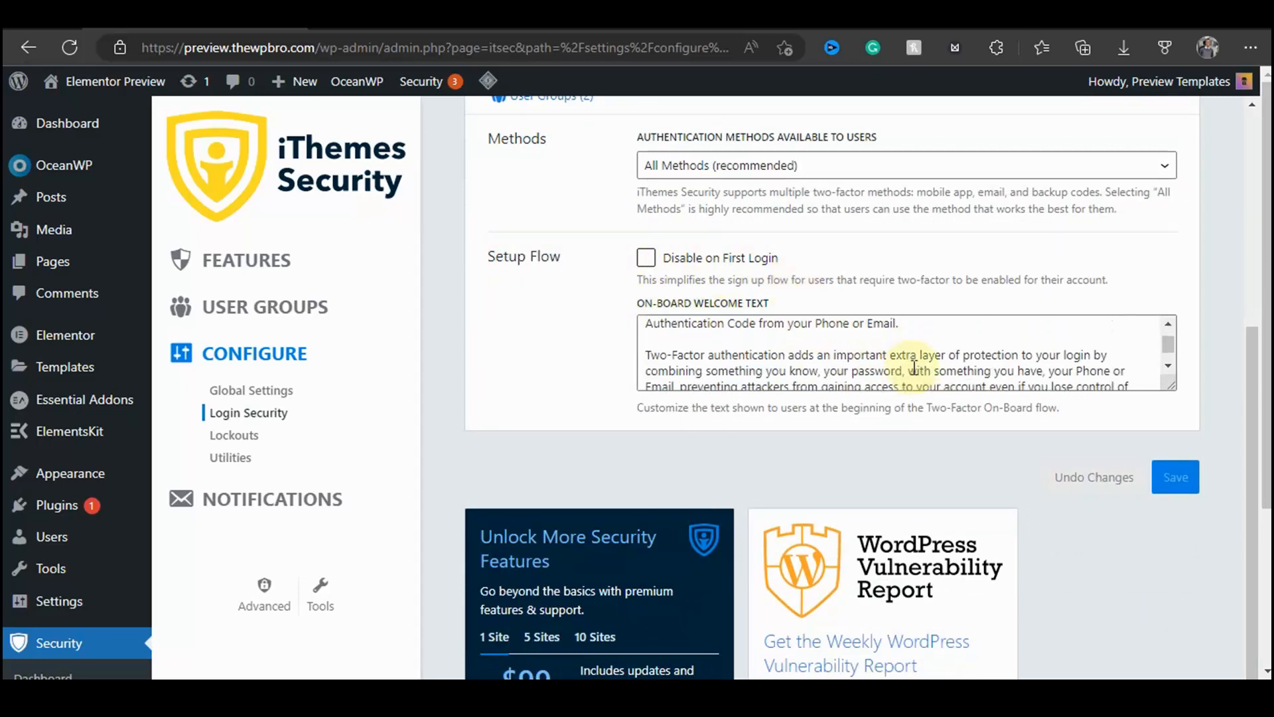
{"action": "scroll", "coordinate": [716, 270], "scroll_direction": "up", "scroll_amount": 2}
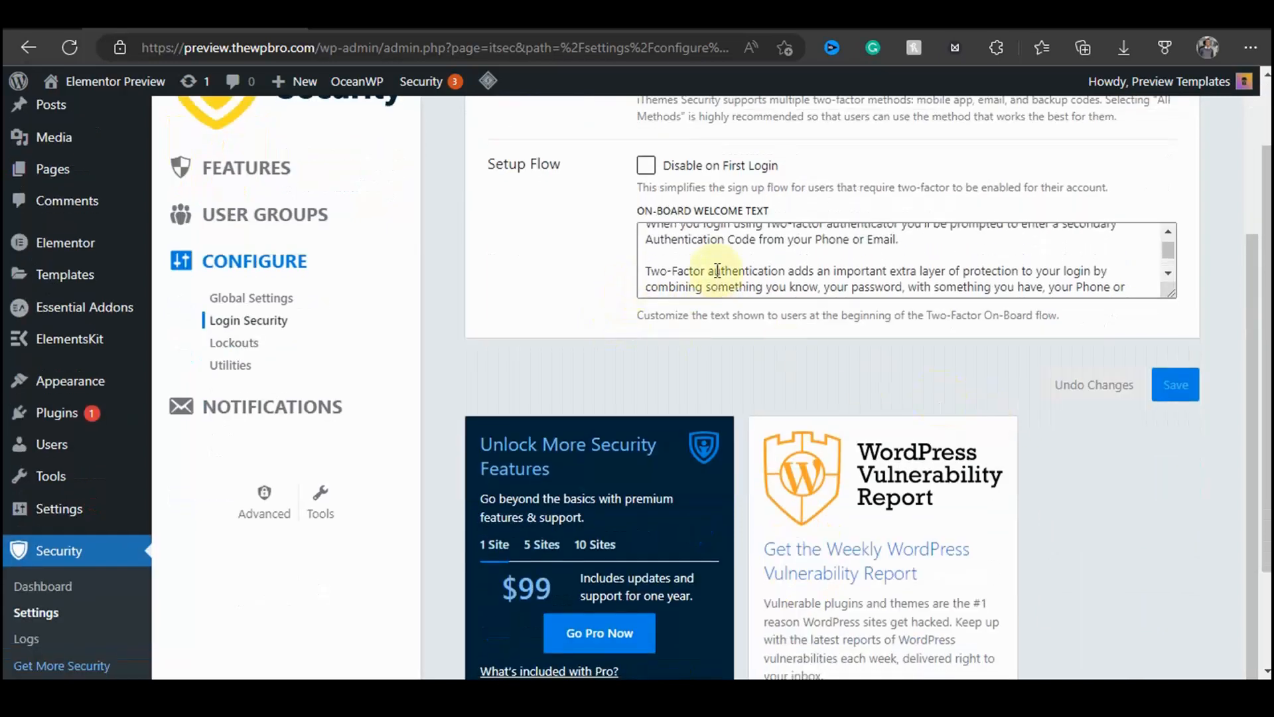
Step: Open the Lockouts settings and enable the Default Ban List
{"action": "left_click", "coordinate": [233, 342]}
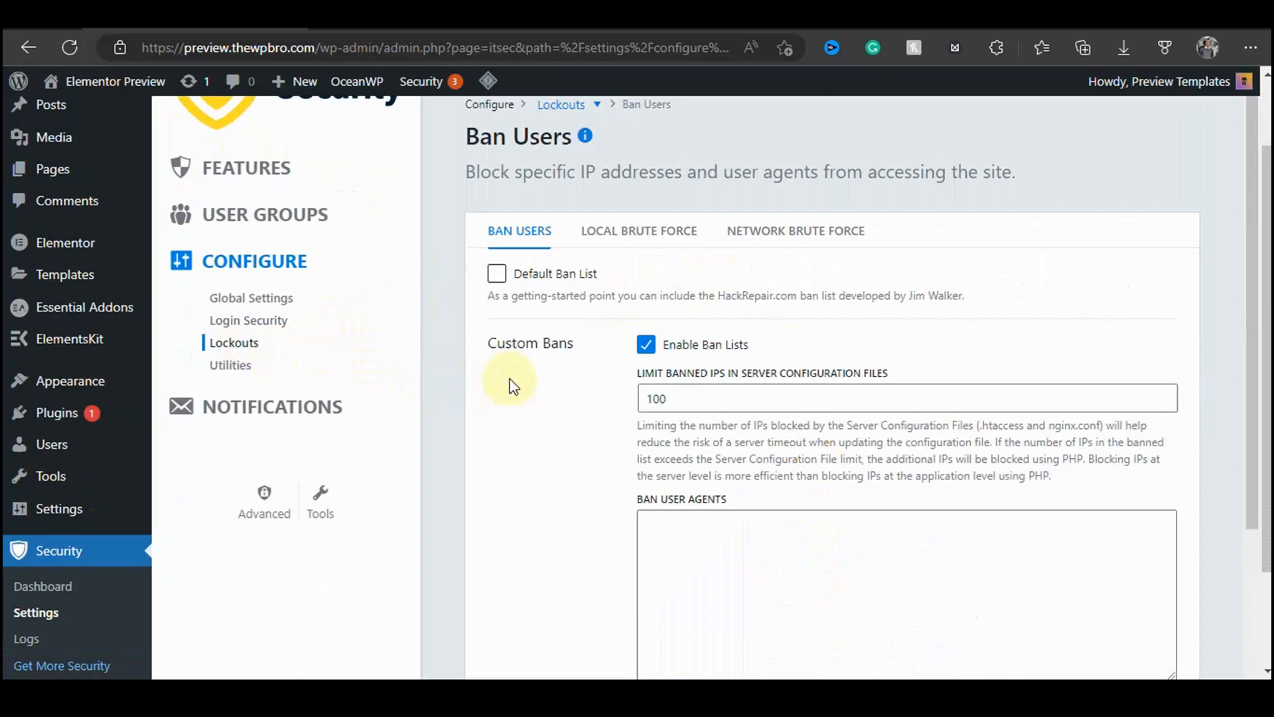
{"action": "scroll", "coordinate": [511, 385], "scroll_direction": "down", "scroll_amount": 2}
{"action": "scroll", "coordinate": [571, 356], "scroll_direction": "up", "scroll_amount": 2}
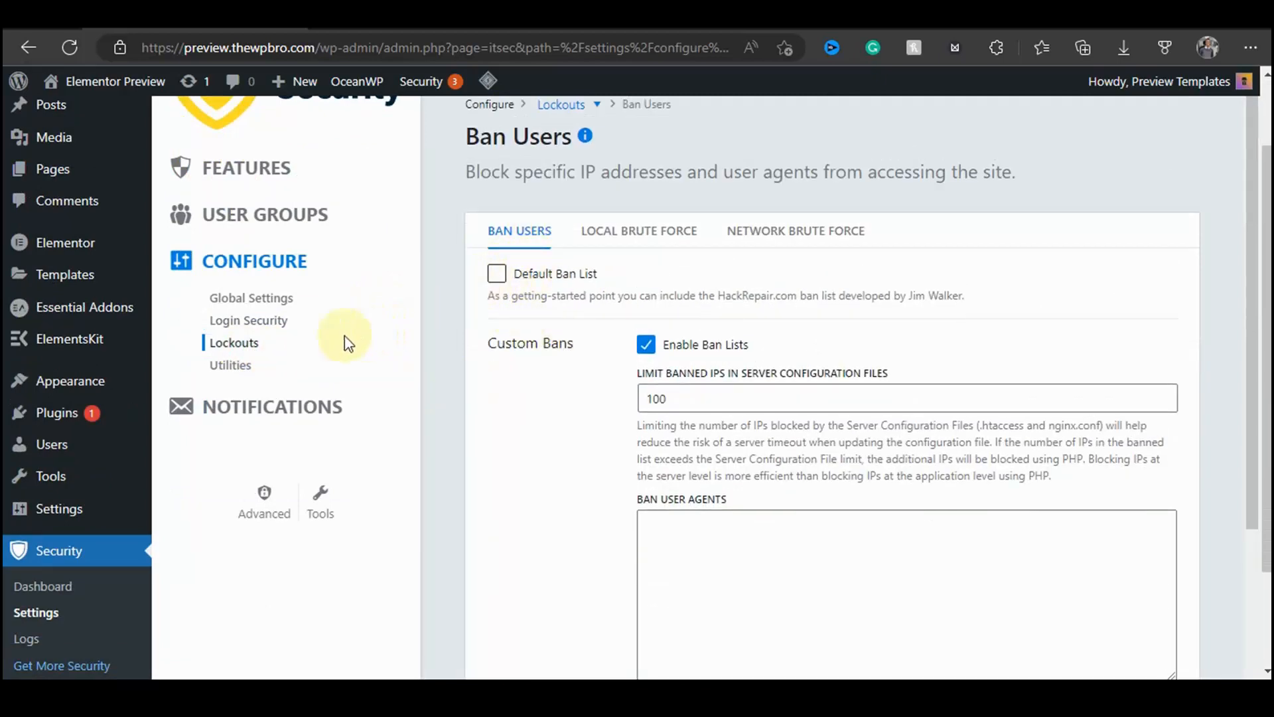
{"action": "left_click", "coordinate": [282, 320]}
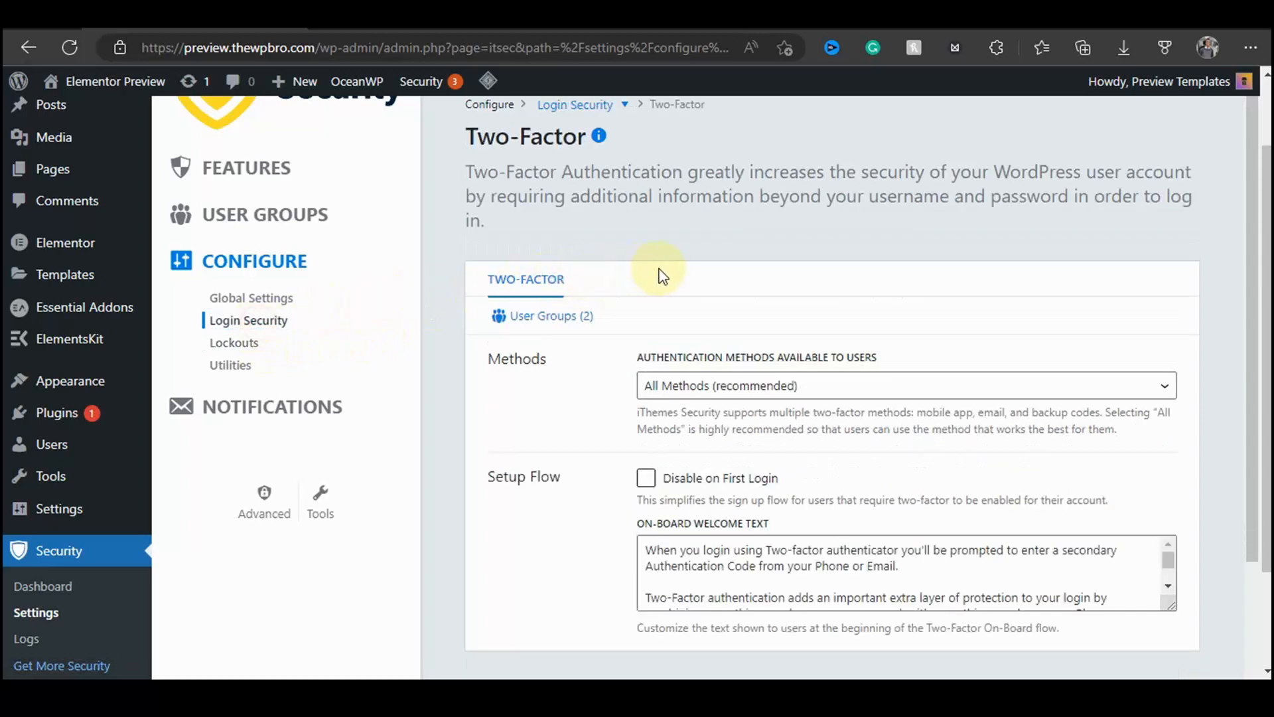
{"action": "left_click", "coordinate": [251, 344]}
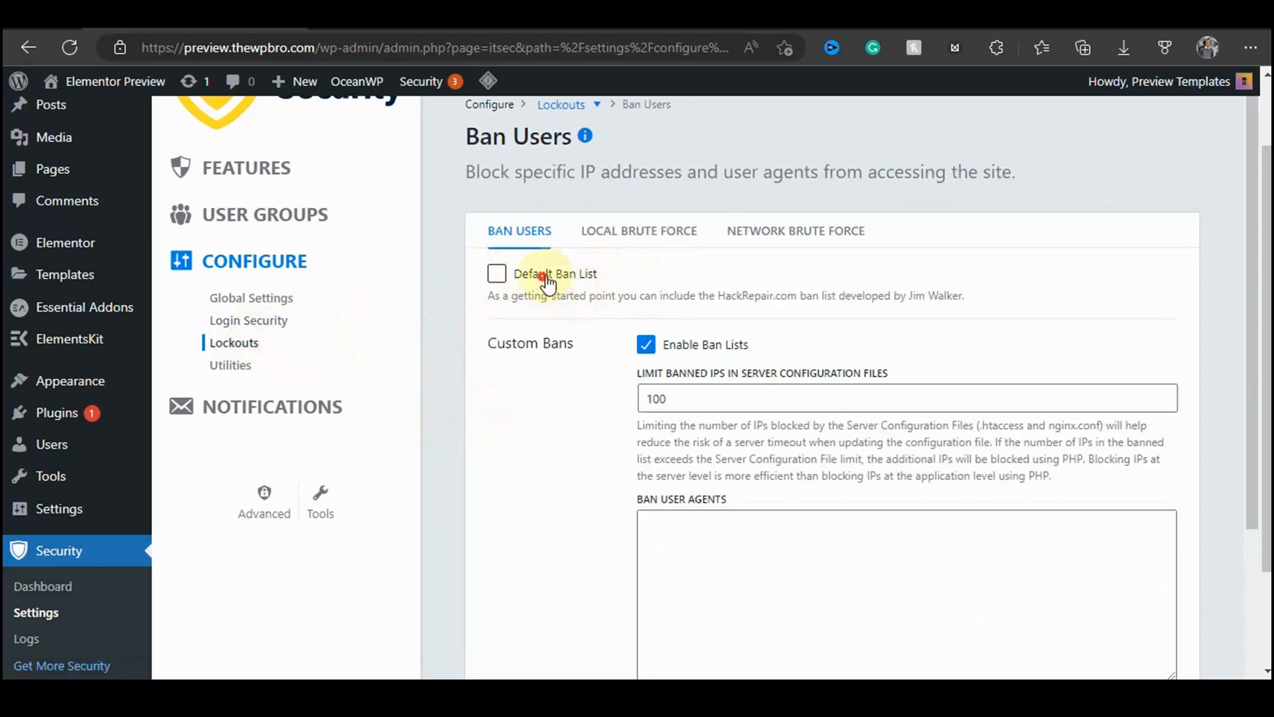
{"action": "left_click_drag", "start_coordinate": [539, 274], "coordinate": [634, 278]}
{"action": "left_click_drag", "start_coordinate": [488, 296], "coordinate": [999, 306]}
{"action": "left_click", "coordinate": [996, 306]}
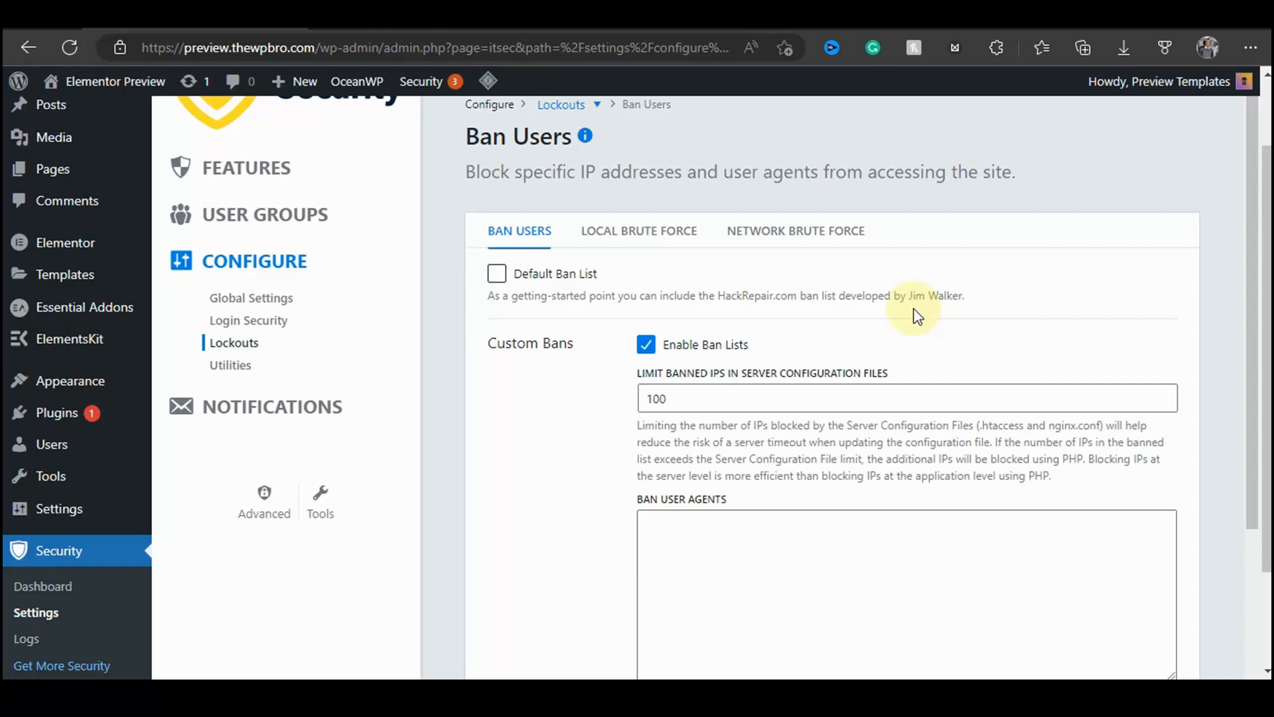
{"action": "left_click", "coordinate": [497, 274]}
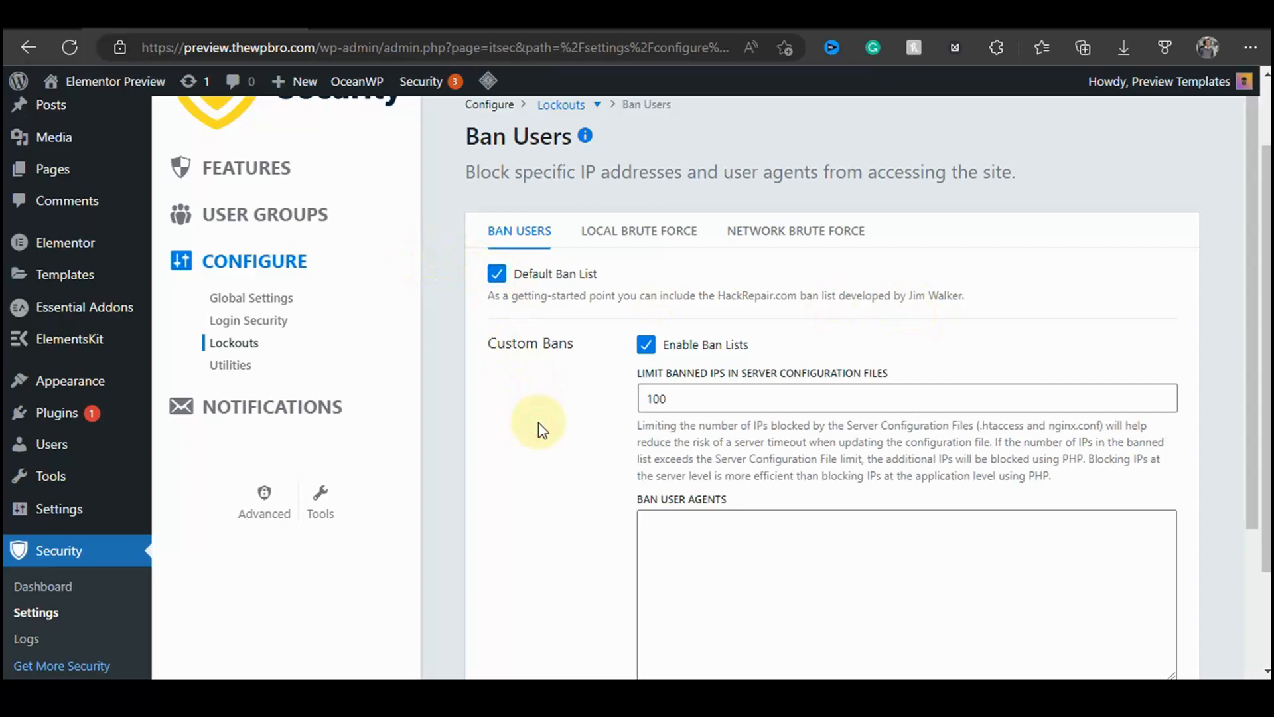
Step: Switch to Local Brute Force and enable automatically banning the "admin" user
{"action": "scroll", "coordinate": [543, 411], "scroll_direction": "down", "scroll_amount": 3}
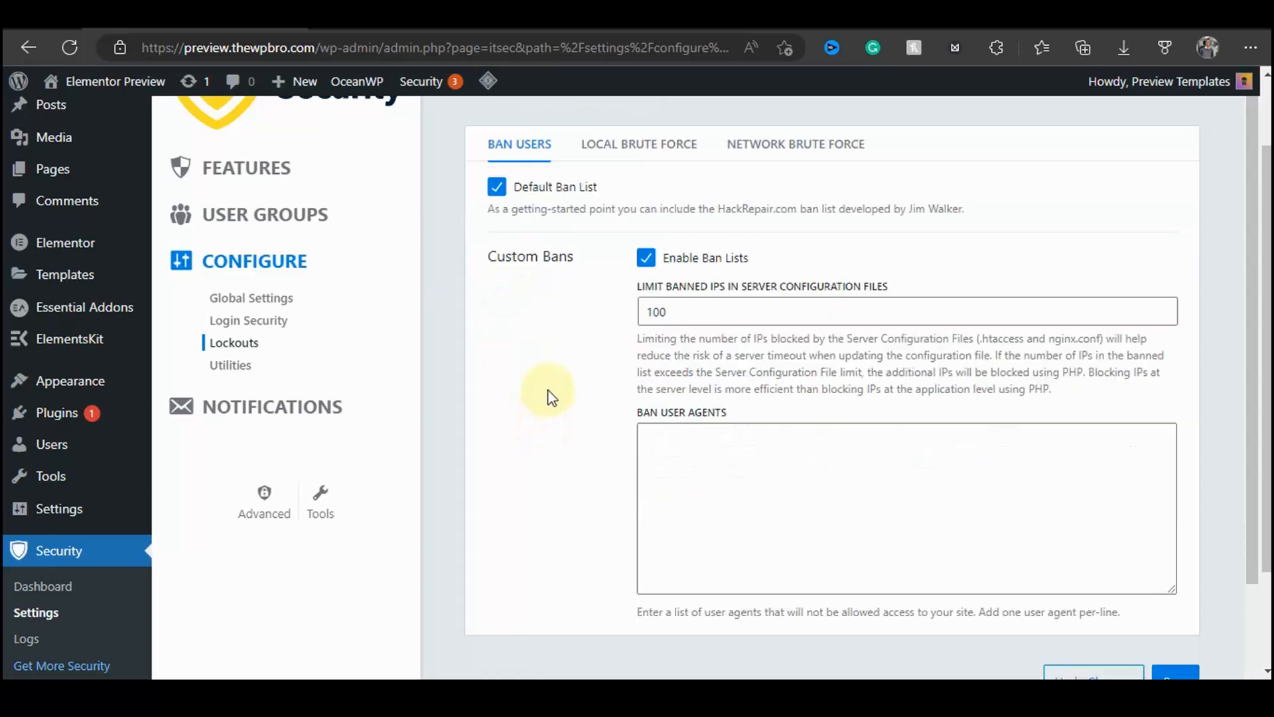
{"action": "scroll", "coordinate": [584, 352], "scroll_direction": "up", "scroll_amount": 3}
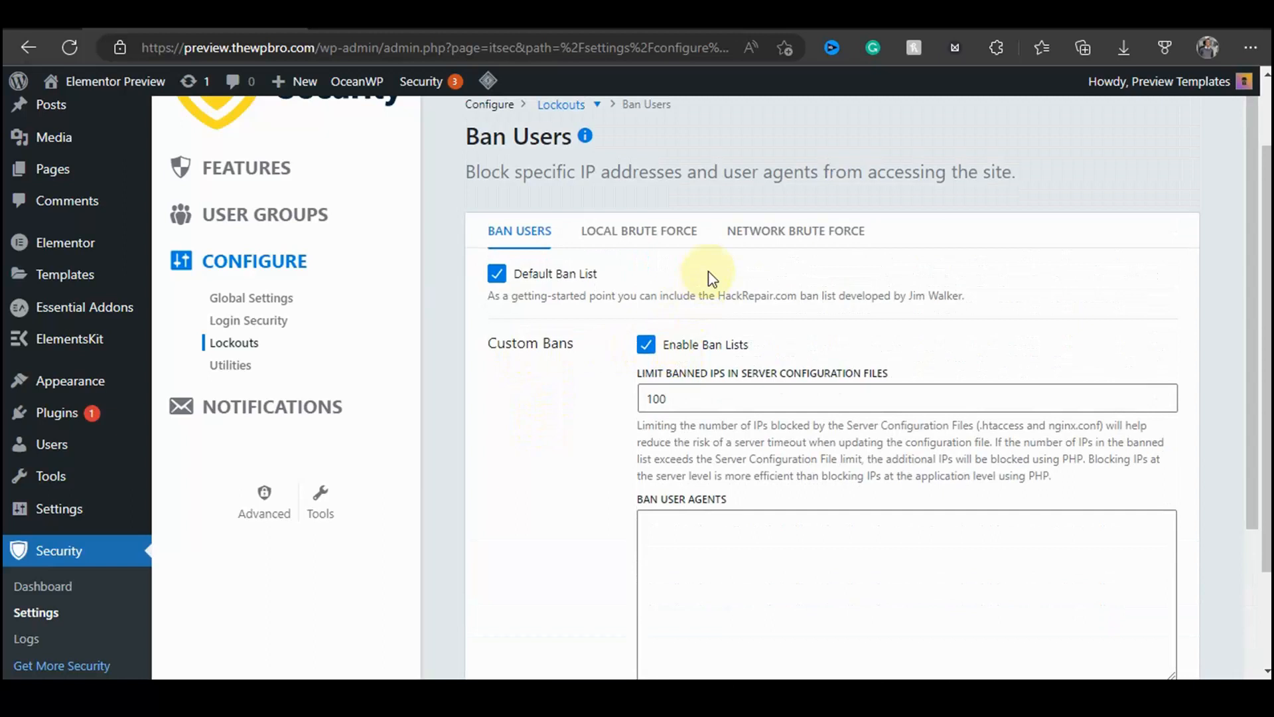
{"action": "left_click", "coordinate": [640, 233]}
{"action": "scroll", "coordinate": [783, 302], "scroll_direction": "down", "scroll_amount": 2}
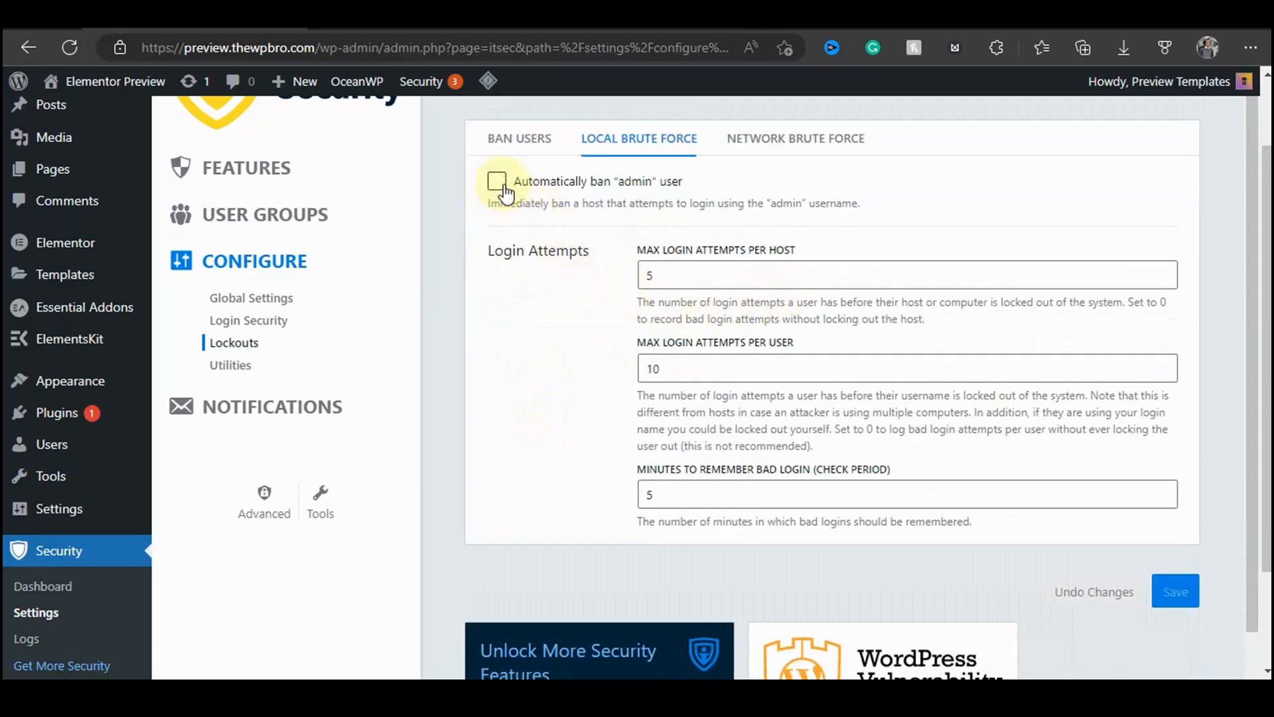
{"action": "left_click_drag", "start_coordinate": [532, 186], "coordinate": [690, 187]}
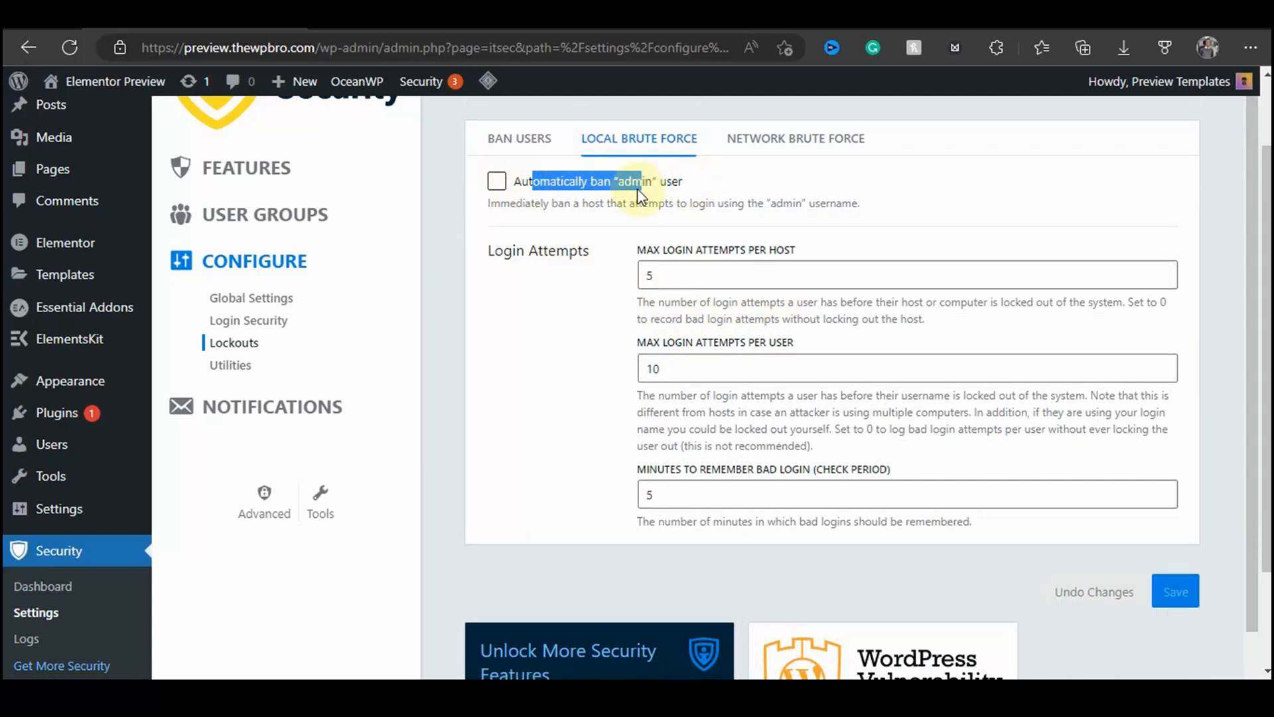
{"action": "left_click", "coordinate": [533, 246]}
{"action": "left_click", "coordinate": [497, 182]}
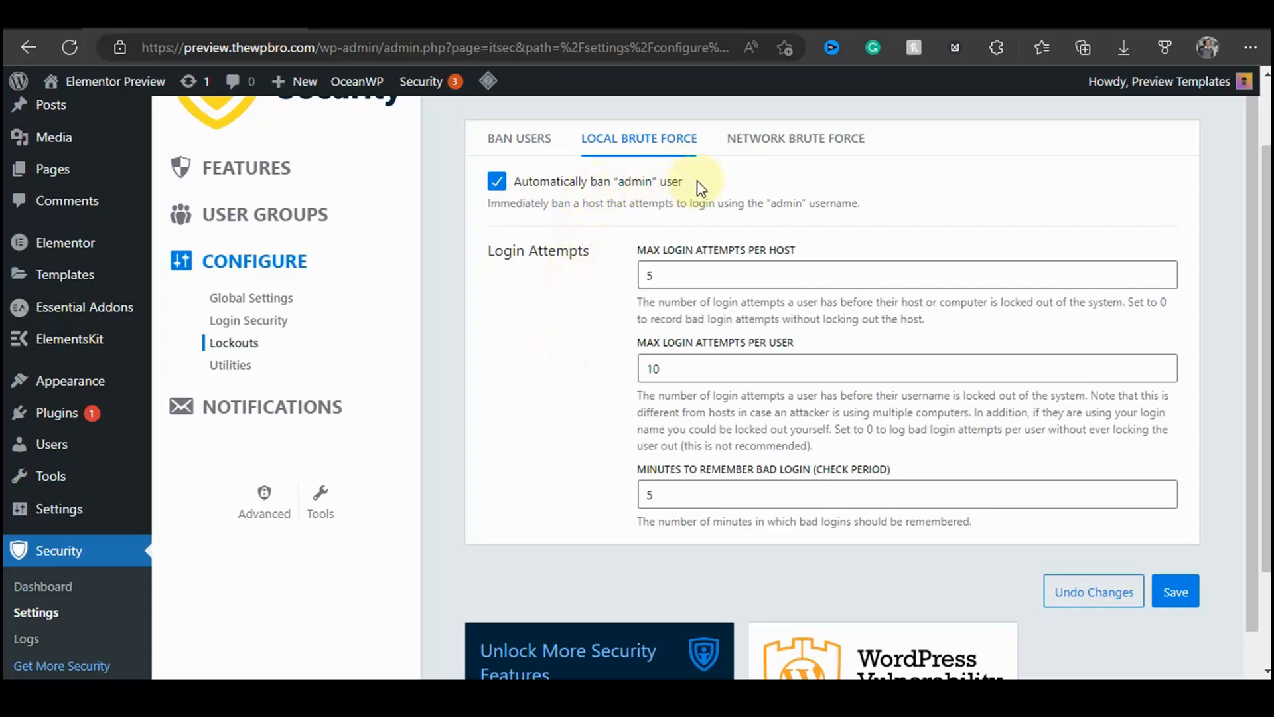
Step: Set both the maximum login attempts per host and per user to 3
{"action": "triple_click", "coordinate": [508, 249]}
{"action": "left_click", "coordinate": [529, 398]}
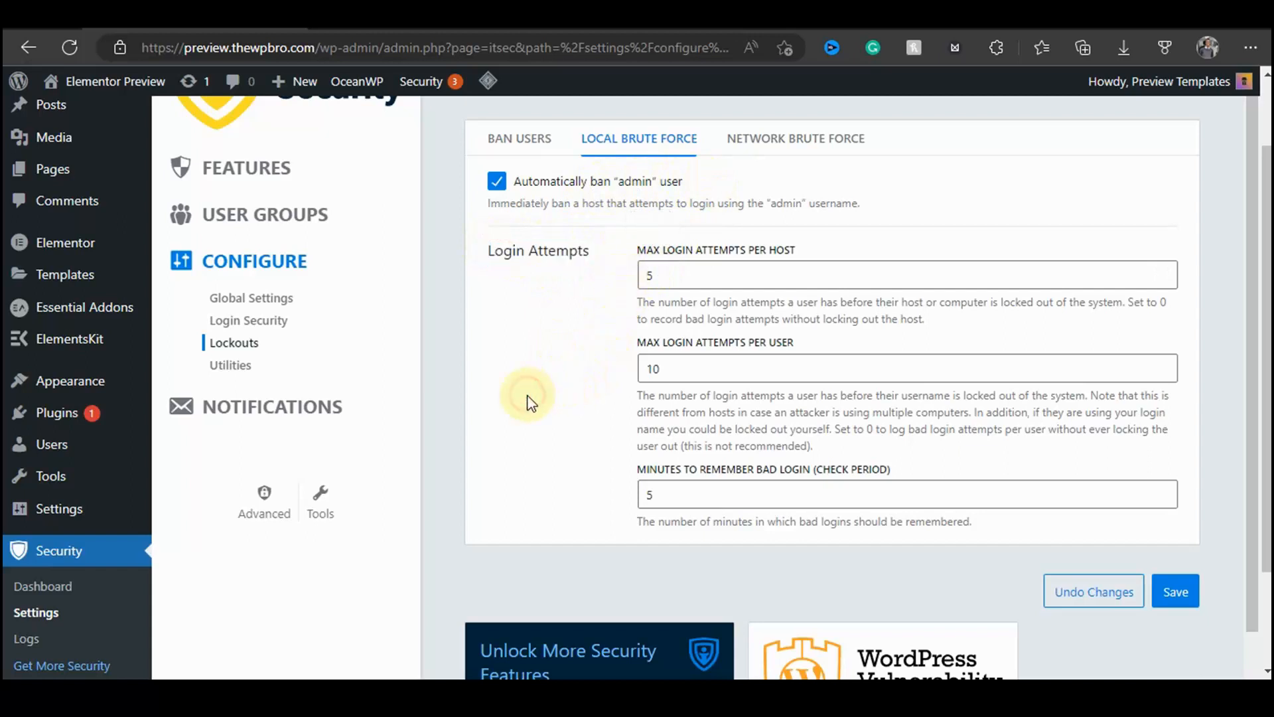
{"action": "left_click_drag", "start_coordinate": [636, 251], "coordinate": [833, 248]}
{"action": "left_click", "coordinate": [565, 341]}
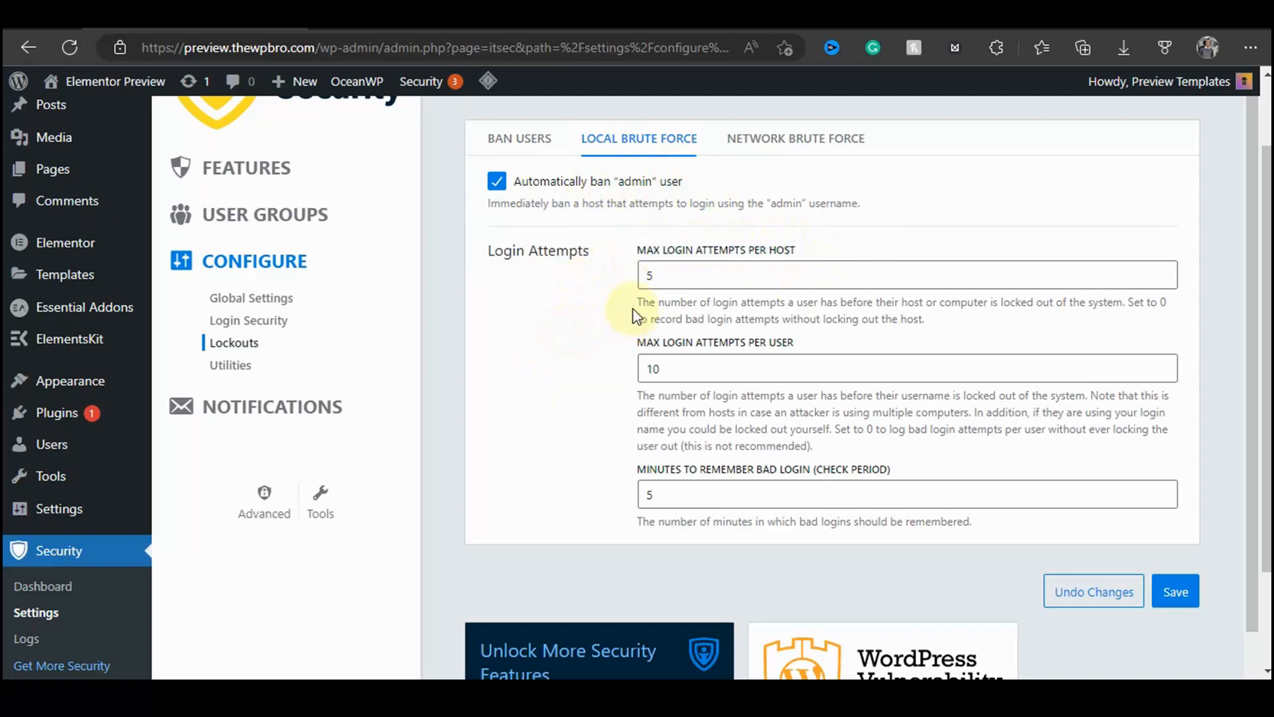
{"action": "left_click_drag", "start_coordinate": [640, 303], "coordinate": [1122, 327]}
{"action": "left_click", "coordinate": [1005, 331]}
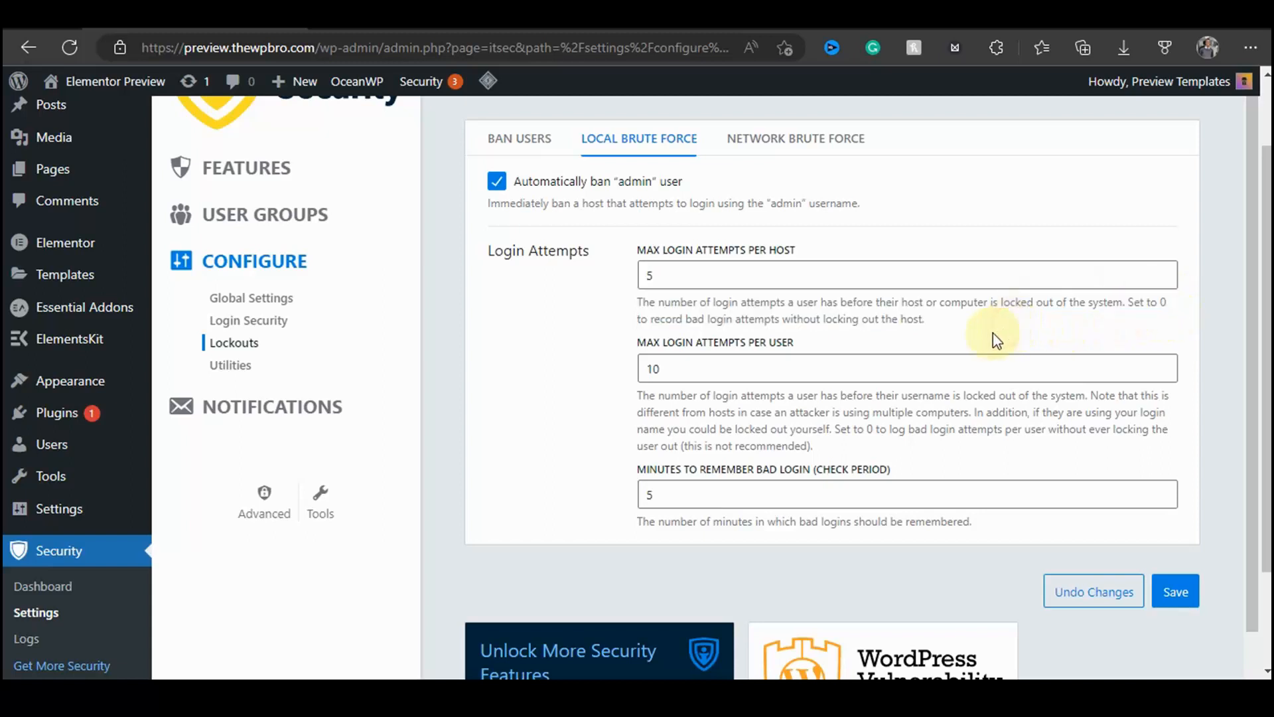
{"action": "left_click_drag", "start_coordinate": [682, 275], "coordinate": [573, 290]}
{"action": "type", "text": "3"}
{"action": "left_click", "coordinate": [512, 286]}
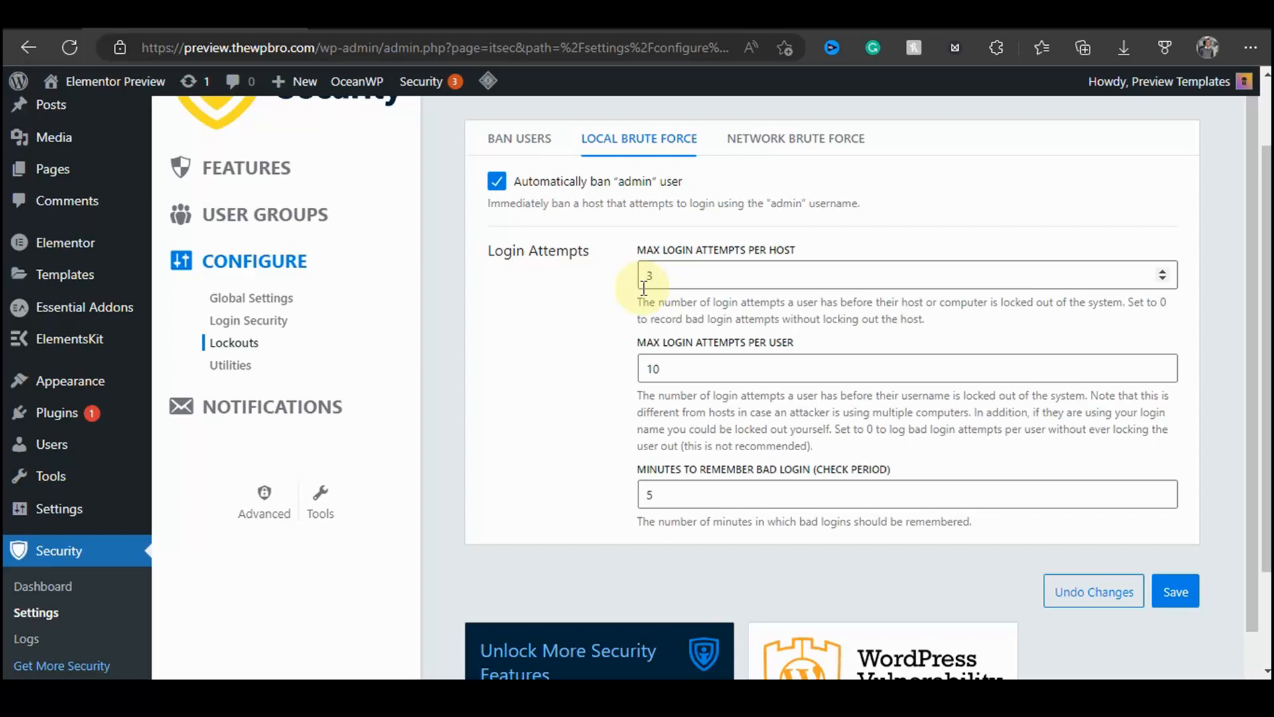
{"action": "left_click", "coordinate": [653, 369]}
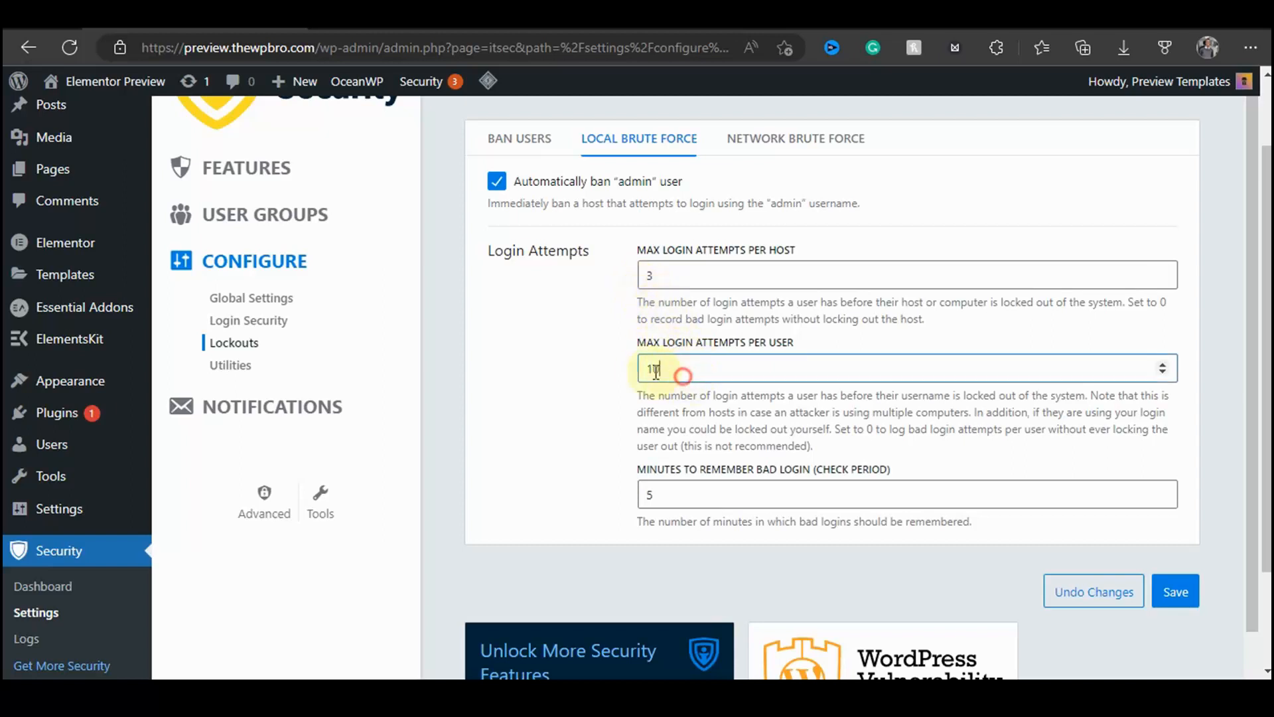
{"action": "double_click", "coordinate": [656, 369]}
{"action": "type", "text": "3"}
{"action": "left_click", "coordinate": [546, 409]}
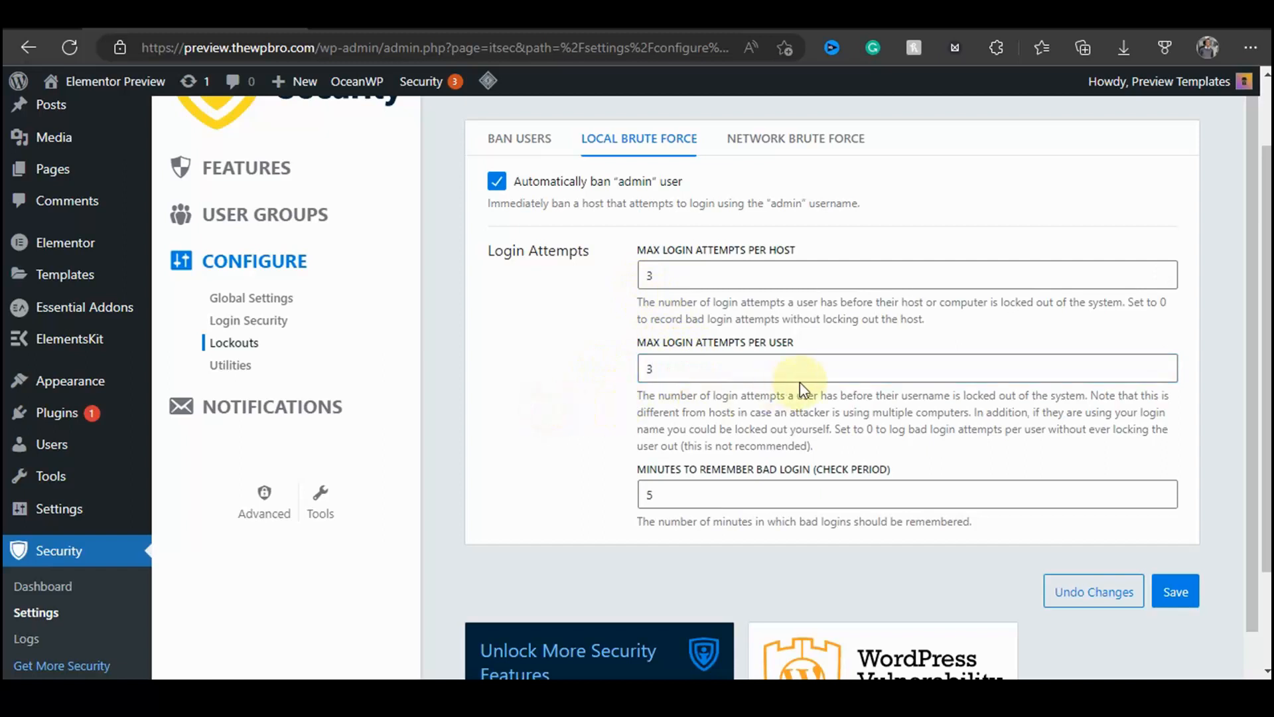
{"action": "scroll", "coordinate": [800, 383], "scroll_direction": "down", "scroll_amount": 1}
{"action": "left_click_drag", "start_coordinate": [641, 372], "coordinate": [755, 371]}
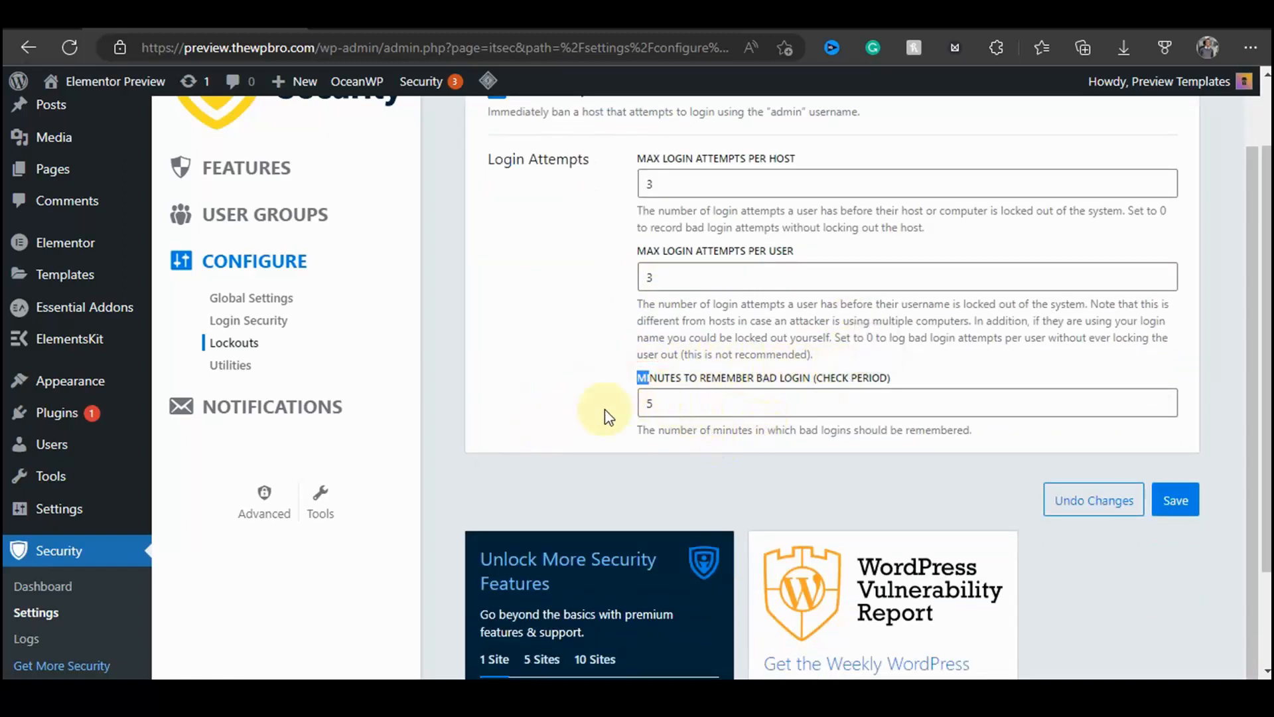
Step: Set the minutes to remember bad login (check period) to 60 and save the Local Brute Force settings
{"action": "left_click", "coordinate": [570, 417]}
{"action": "double_click", "coordinate": [661, 404]}
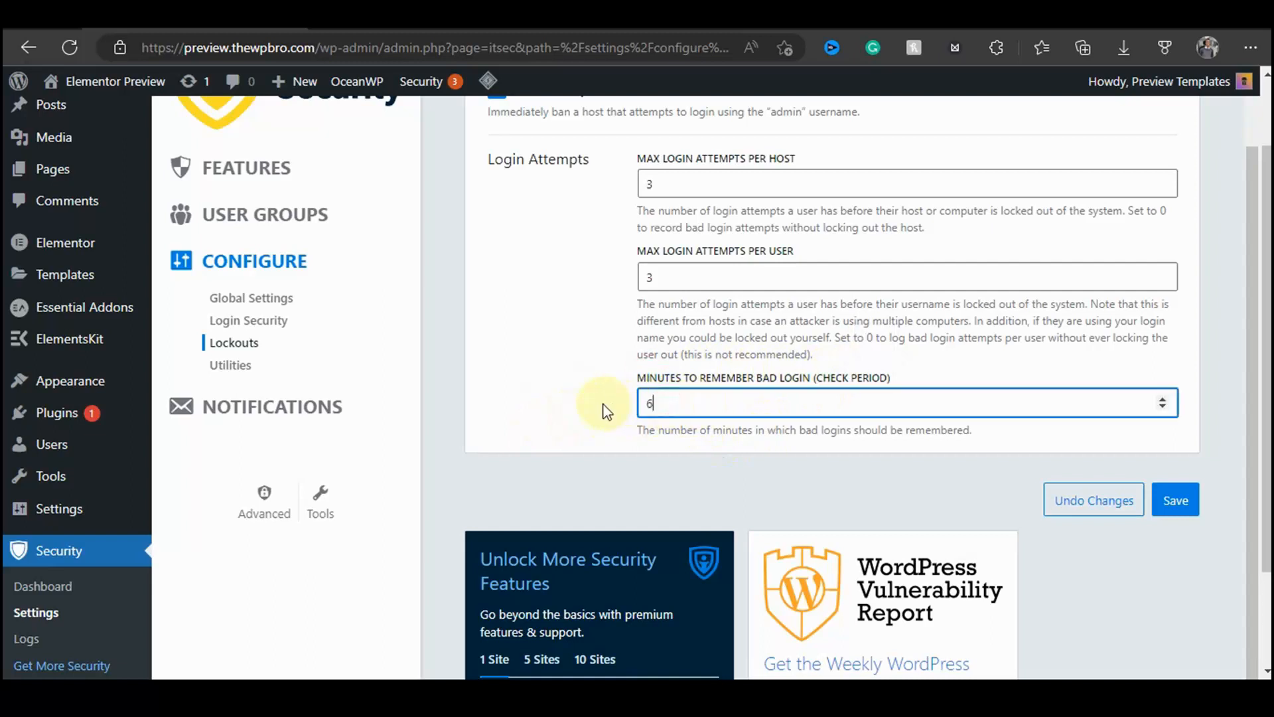
{"action": "left_click", "coordinate": [603, 407]}
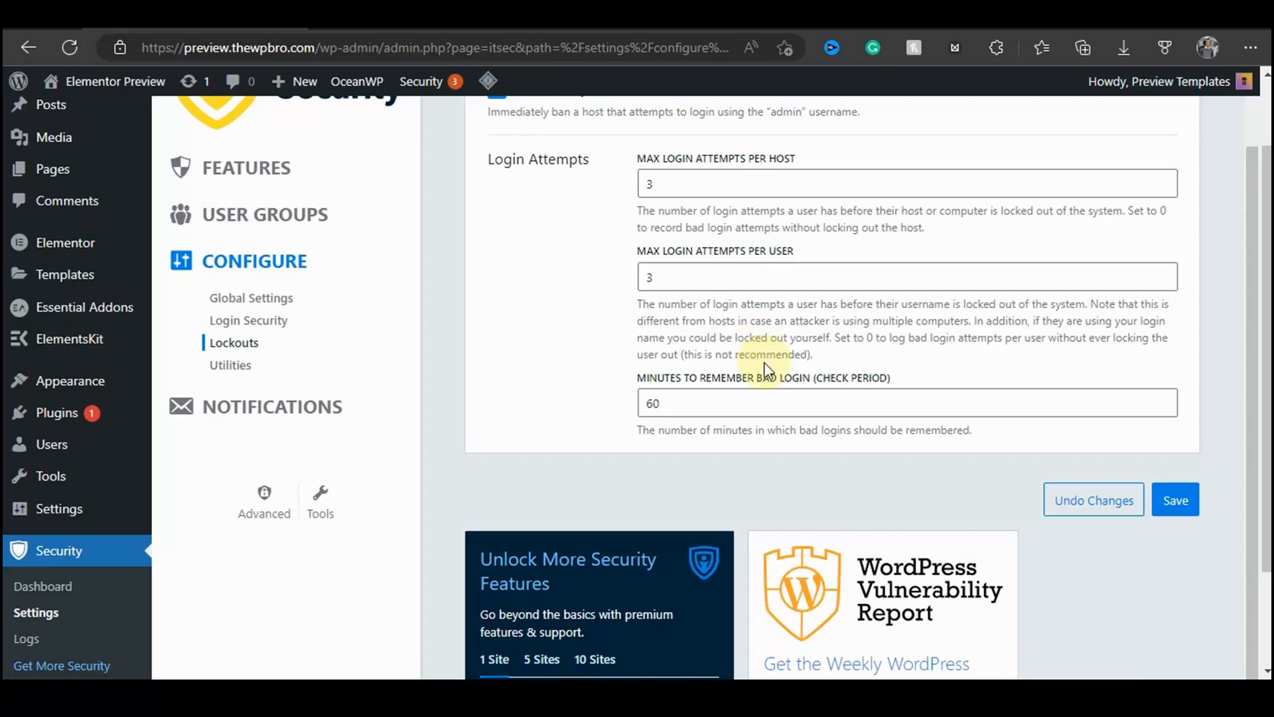
{"action": "scroll", "coordinate": [1243, 450], "scroll_direction": "up", "scroll_amount": 1}
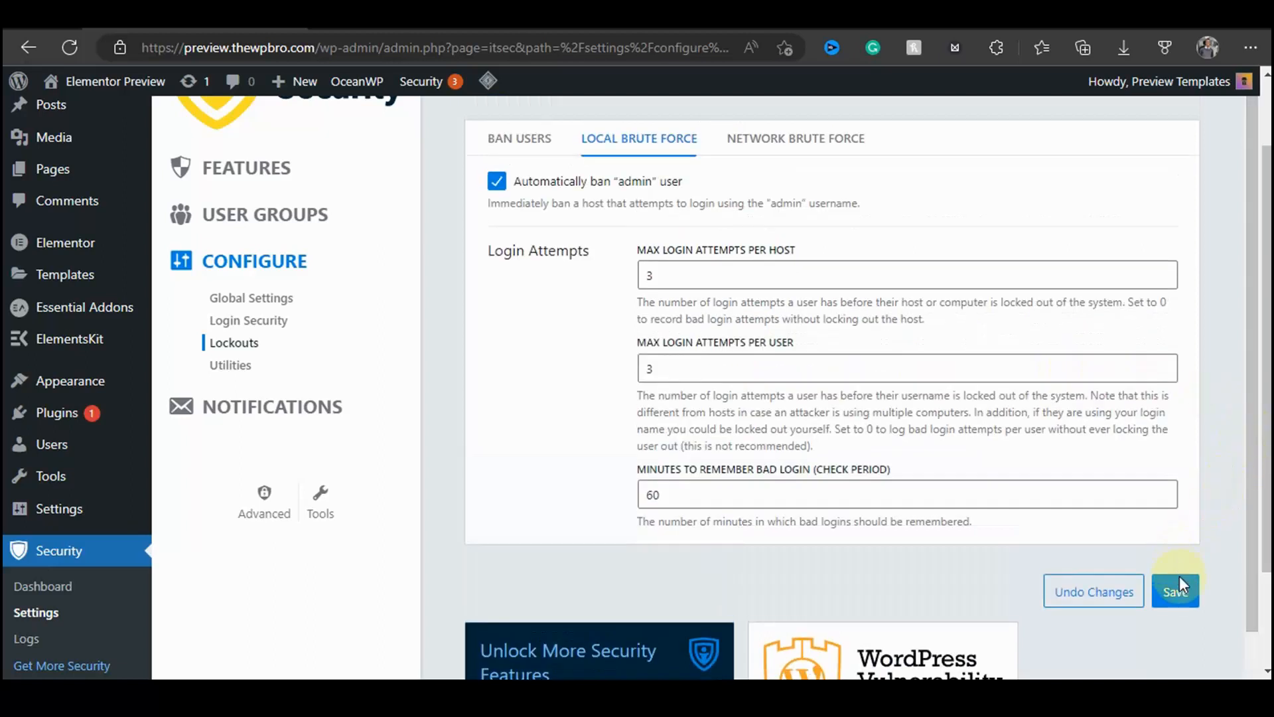
{"action": "left_click", "coordinate": [1168, 592]}
Step: Examine the Network Brute Force tab and the Database Backups utility settings
{"action": "left_click", "coordinate": [783, 152]}
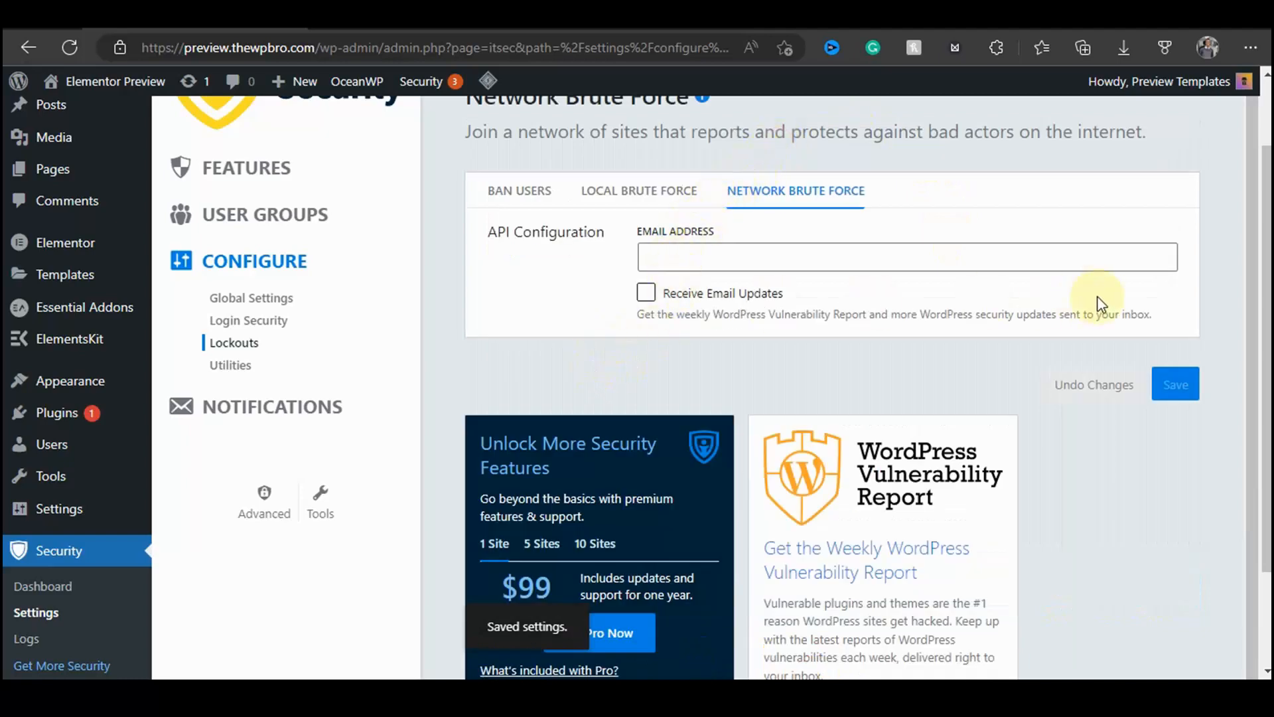
{"action": "left_click", "coordinate": [233, 372]}
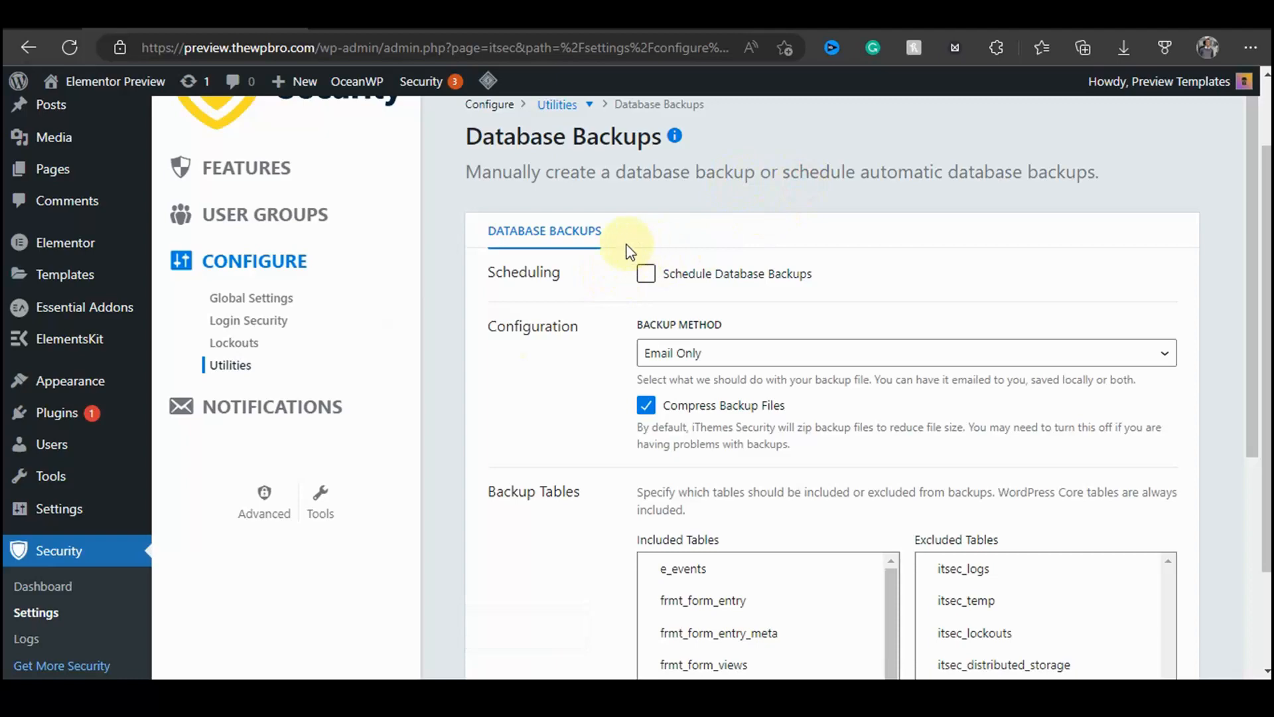
{"action": "scroll", "coordinate": [38, 354], "scroll_direction": "down", "scroll_amount": 2}
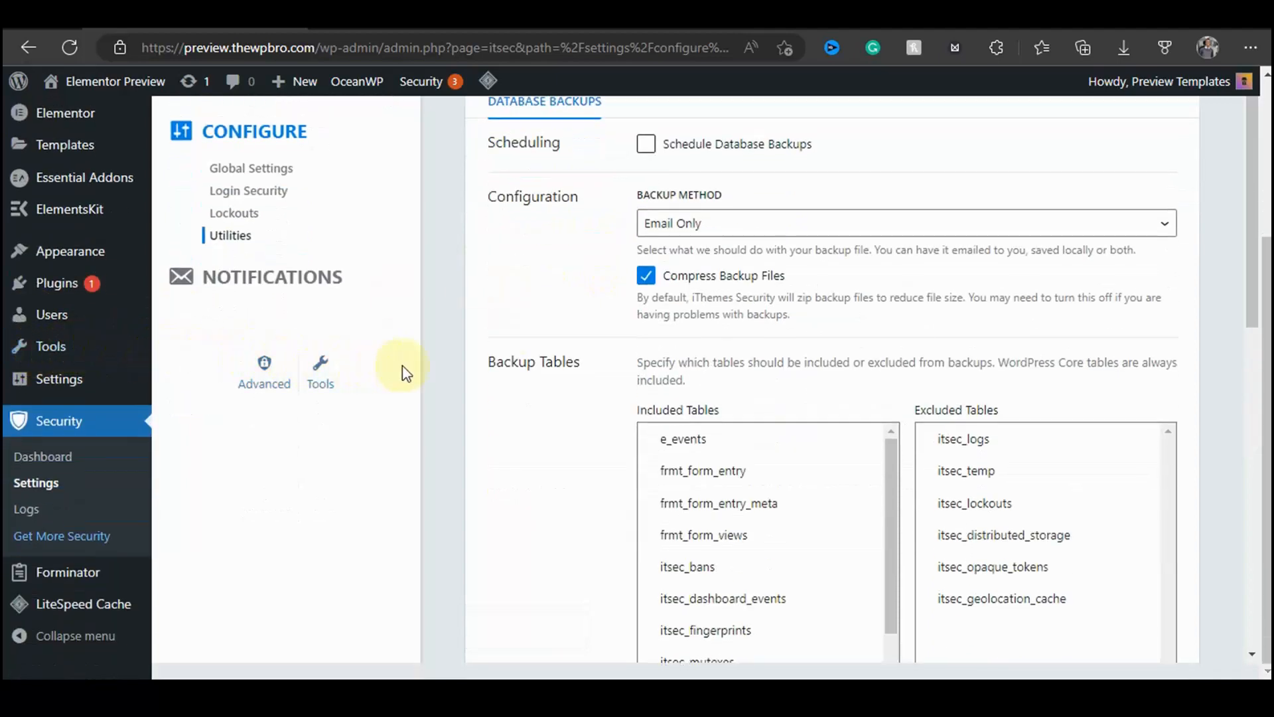
{"action": "scroll", "coordinate": [561, 359], "scroll_direction": "up", "scroll_amount": 3}
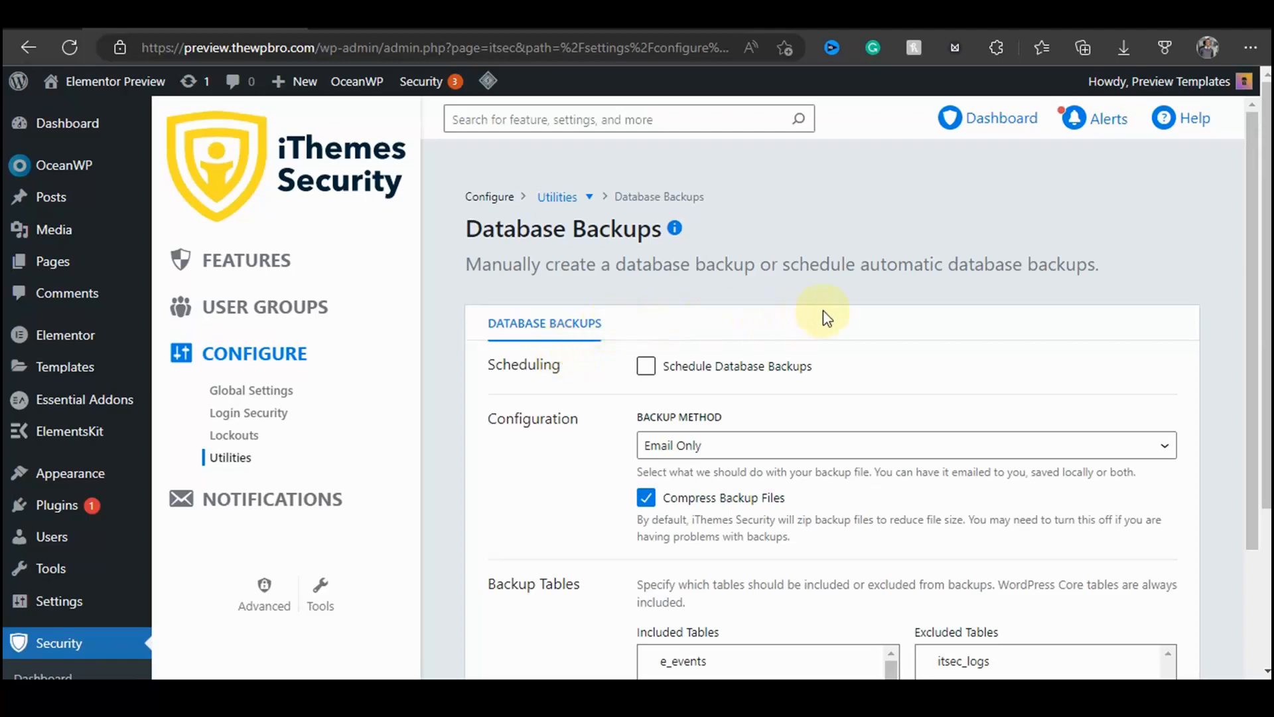
{"action": "scroll", "coordinate": [726, 342], "scroll_direction": "down", "scroll_amount": 5}
{"action": "scroll", "coordinate": [932, 250], "scroll_direction": "down", "scroll_amount": 3}
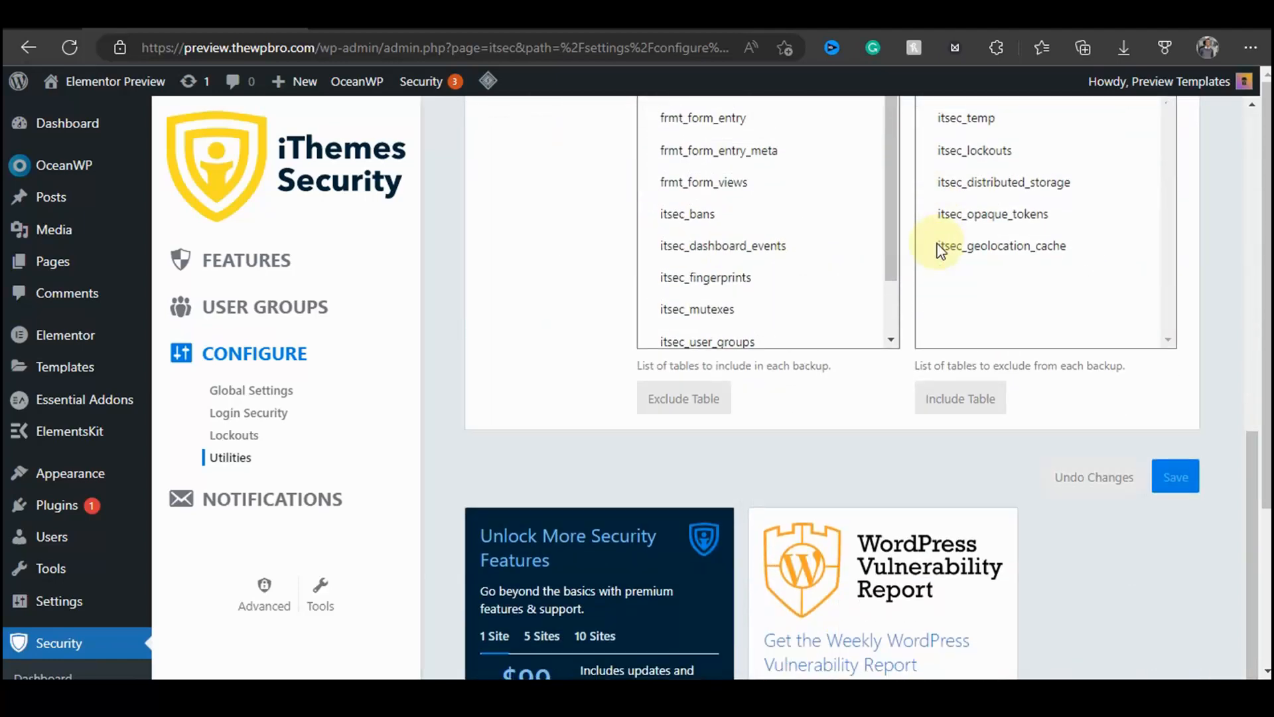
{"action": "scroll", "coordinate": [929, 255], "scroll_direction": "up", "scroll_amount": 8}
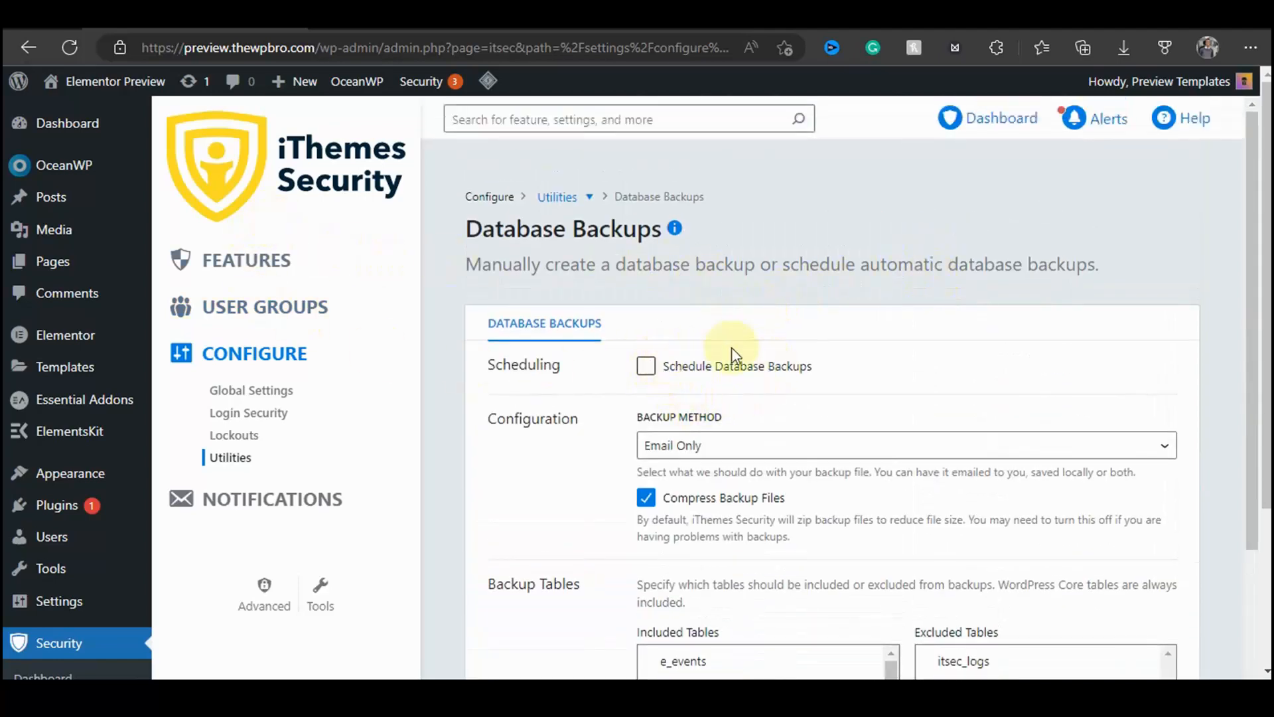
Step: Try enabling scheduled database backups with a 3-day interval and the Email Only backup method
{"action": "left_click", "coordinate": [646, 365]}
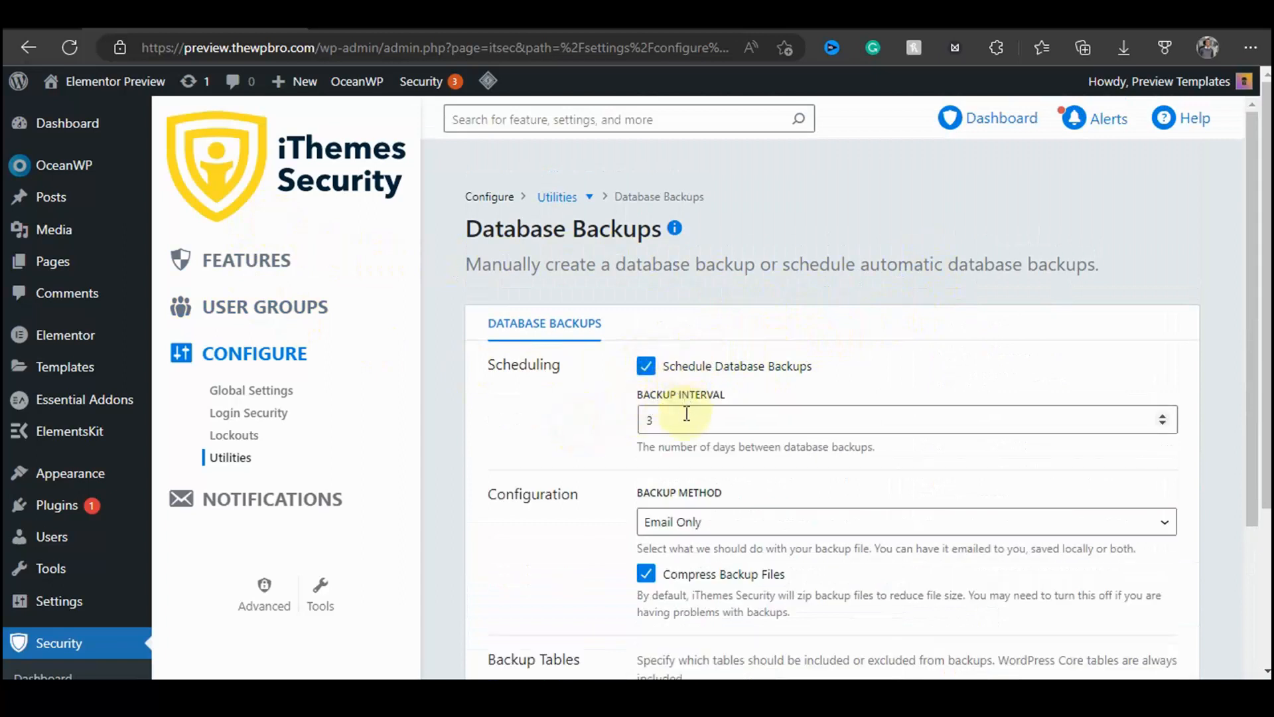
{"action": "left_click_drag", "start_coordinate": [641, 447], "coordinate": [913, 446]}
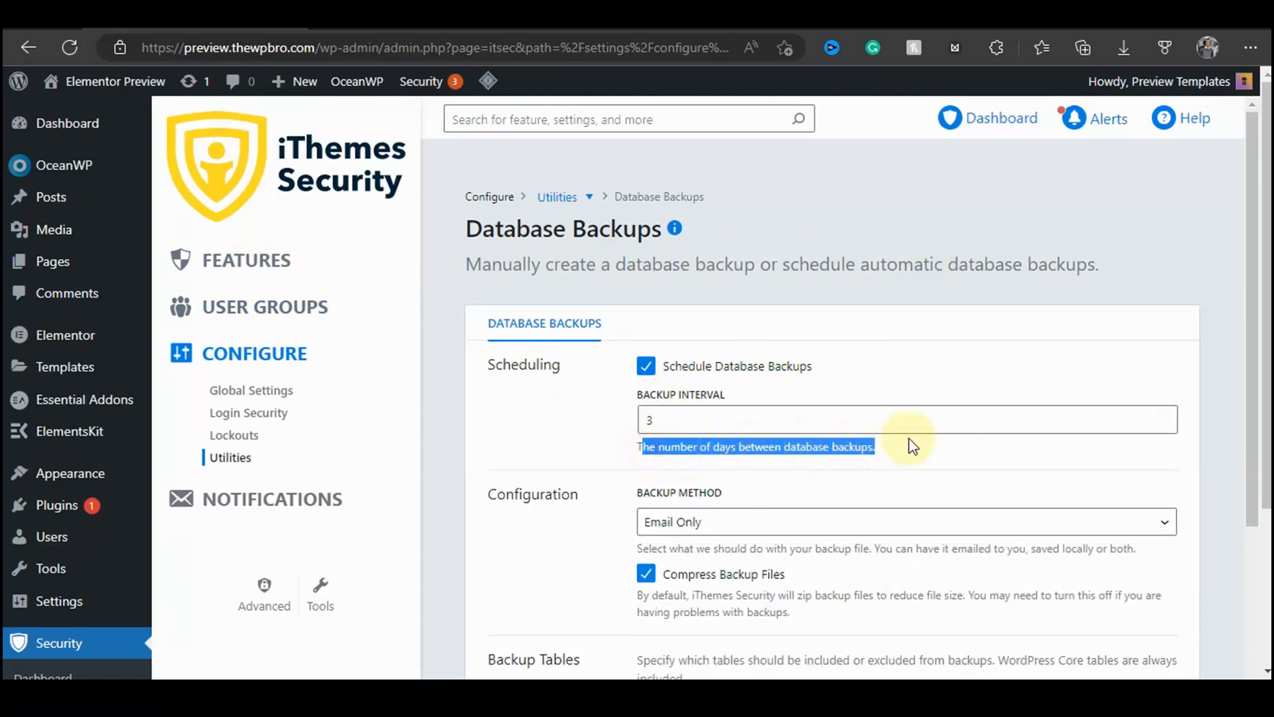
{"action": "left_click", "coordinate": [561, 427]}
{"action": "double_click", "coordinate": [690, 420]}
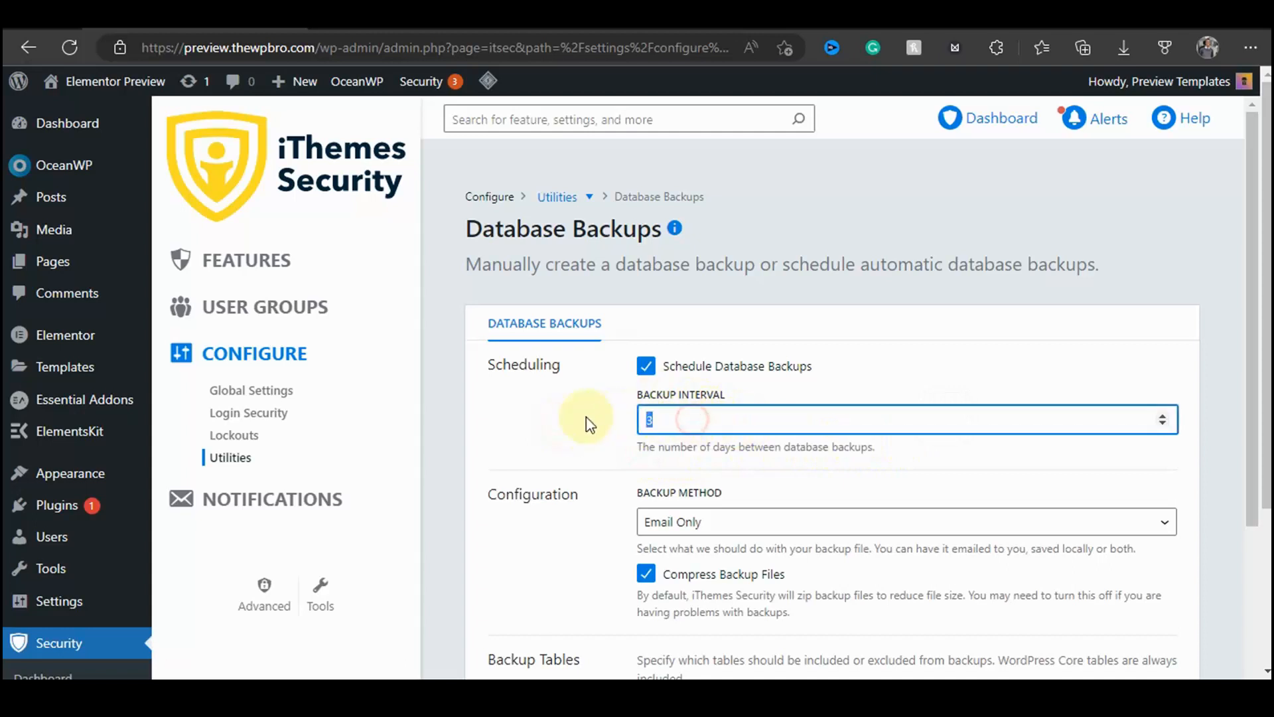
{"action": "type", "text": "1"}
{"action": "left_click", "coordinate": [589, 430]}
{"action": "left_click_drag", "start_coordinate": [684, 418], "coordinate": [592, 426]}
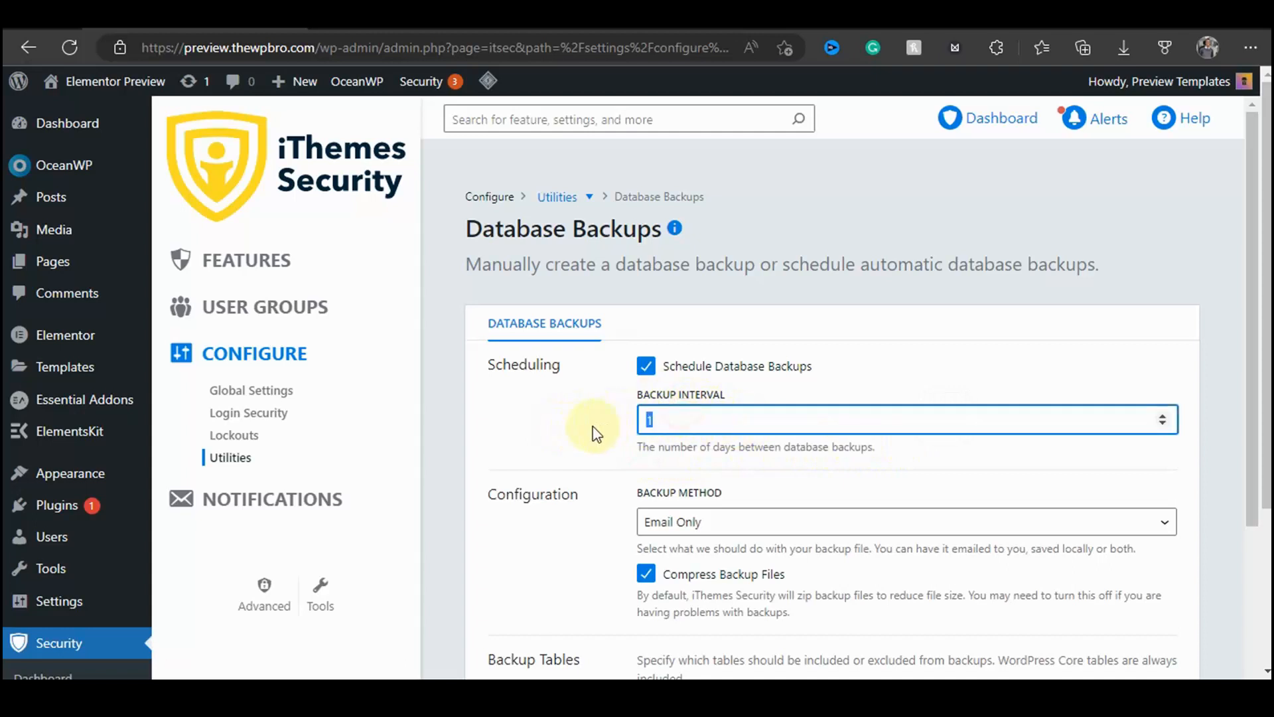
{"action": "type", "text": "3"}
{"action": "left_click", "coordinate": [558, 446]}
{"action": "scroll", "coordinate": [703, 349], "scroll_direction": "down", "scroll_amount": 3}
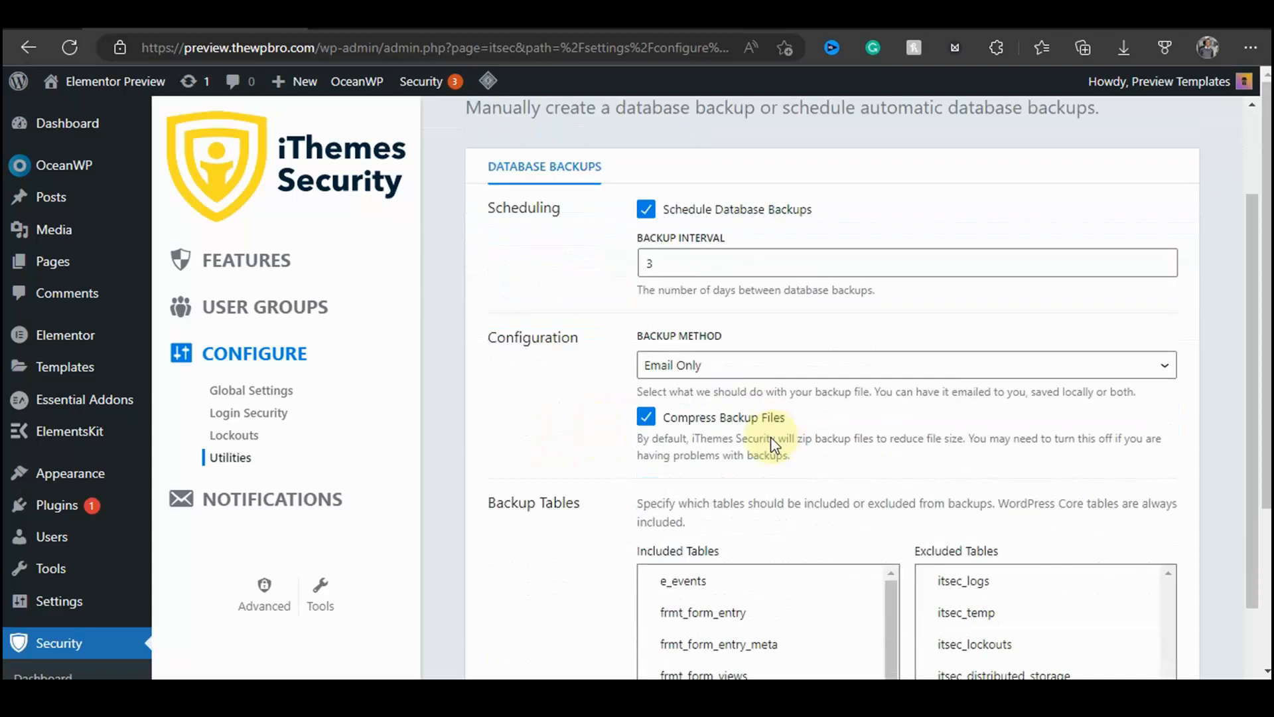
{"action": "left_click", "coordinate": [704, 340]}
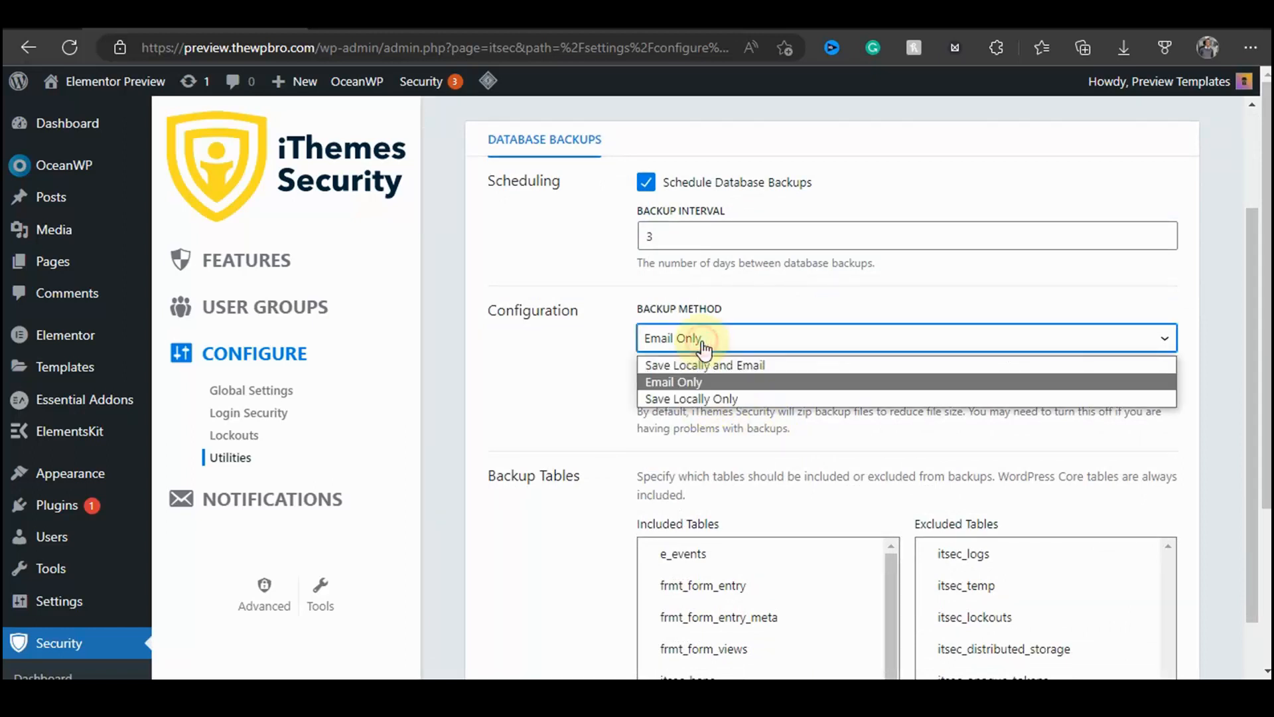
{"action": "left_click", "coordinate": [674, 378]}
{"action": "left_click", "coordinate": [601, 396]}
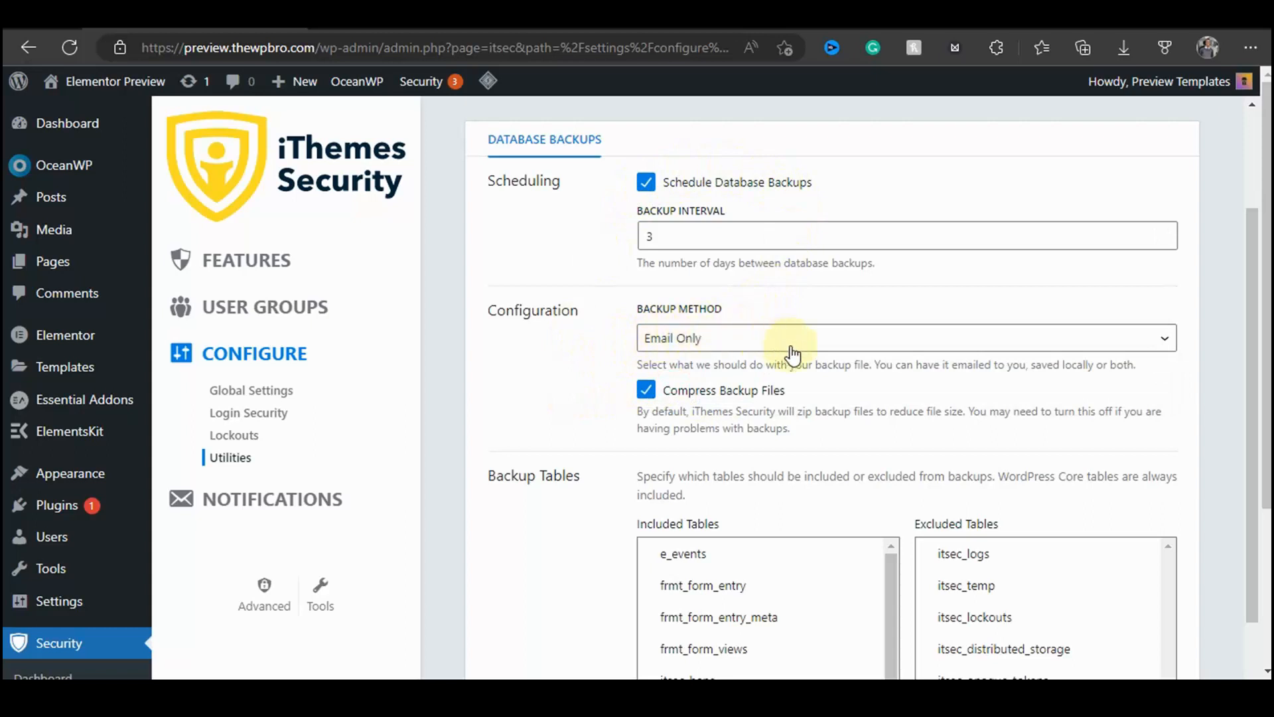
{"action": "scroll", "coordinate": [823, 365], "scroll_direction": "down", "scroll_amount": 3}
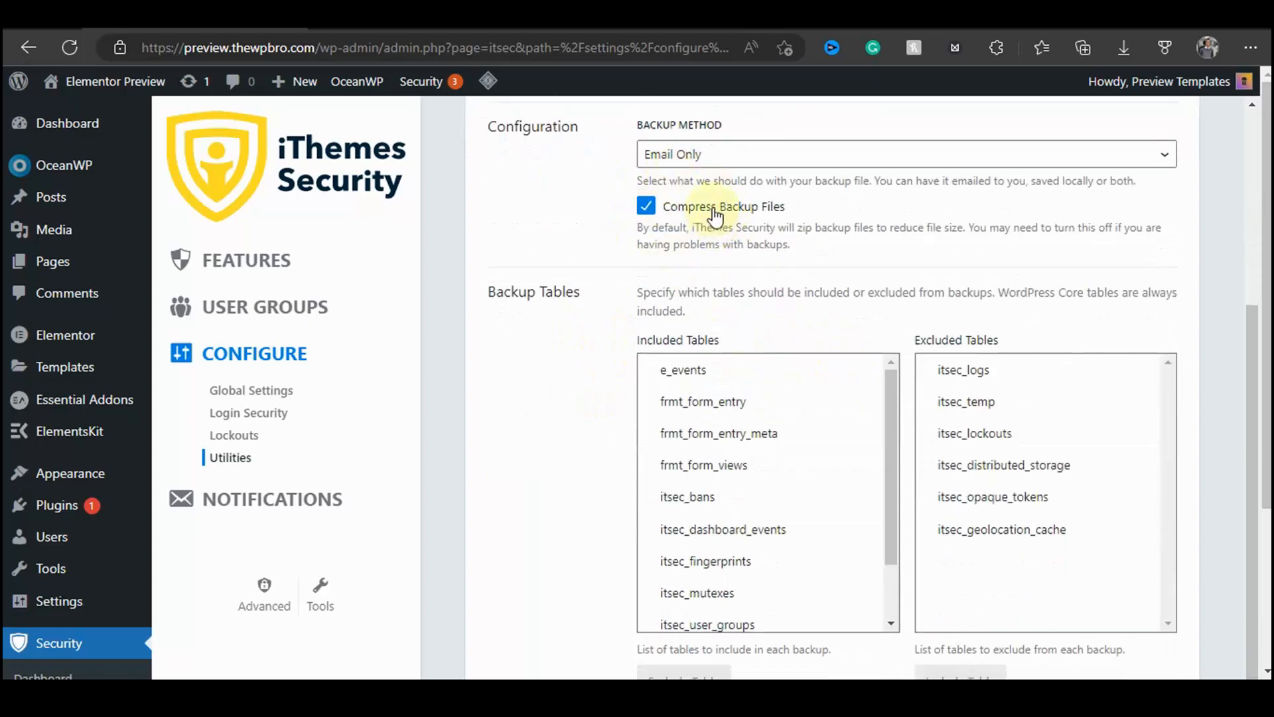
{"action": "left_click_drag", "start_coordinate": [785, 206], "coordinate": [531, 212]}
{"action": "left_click", "coordinate": [531, 213]}
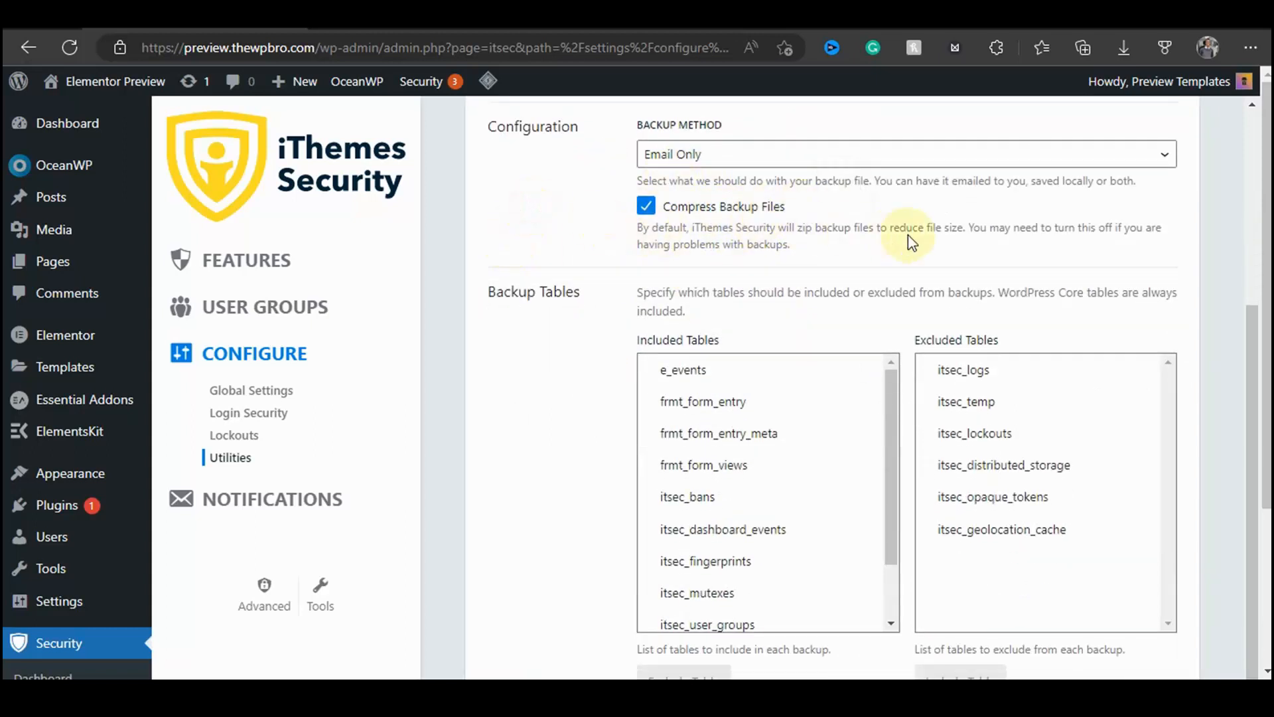
{"action": "scroll", "coordinate": [1116, 244], "scroll_direction": "down", "scroll_amount": 5}
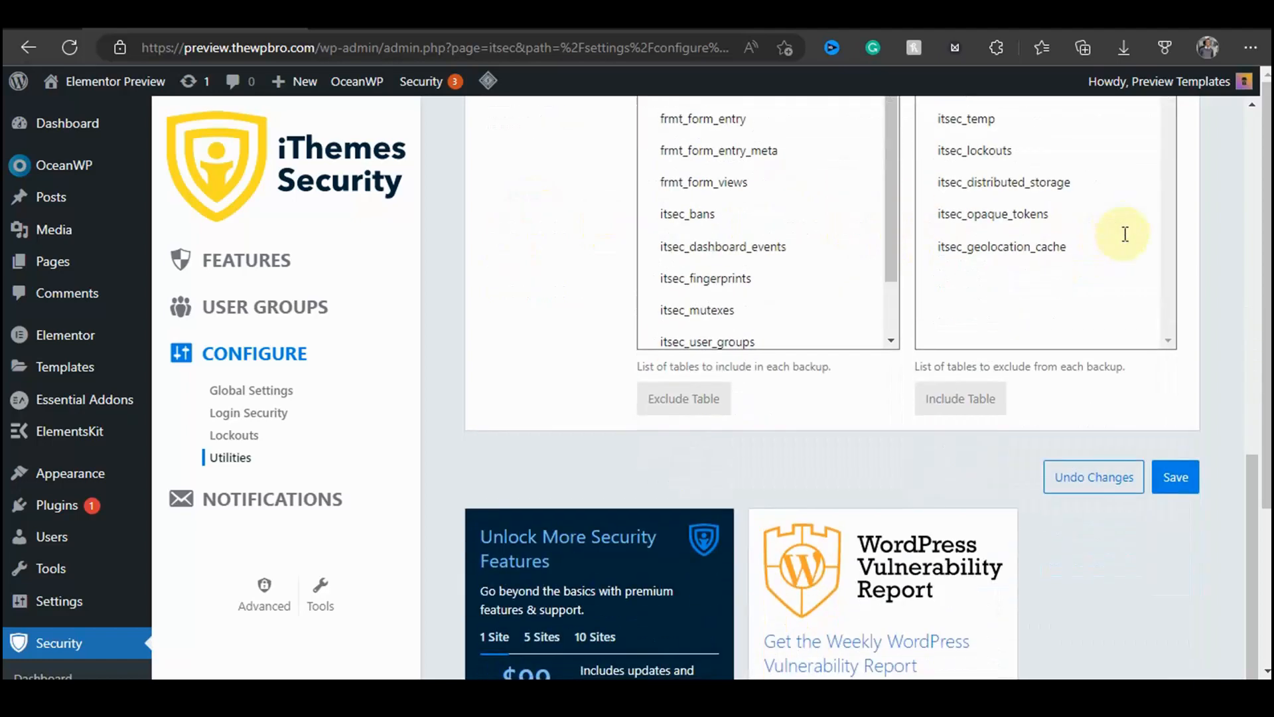
{"action": "scroll", "coordinate": [734, 330], "scroll_direction": "up", "scroll_amount": 10}
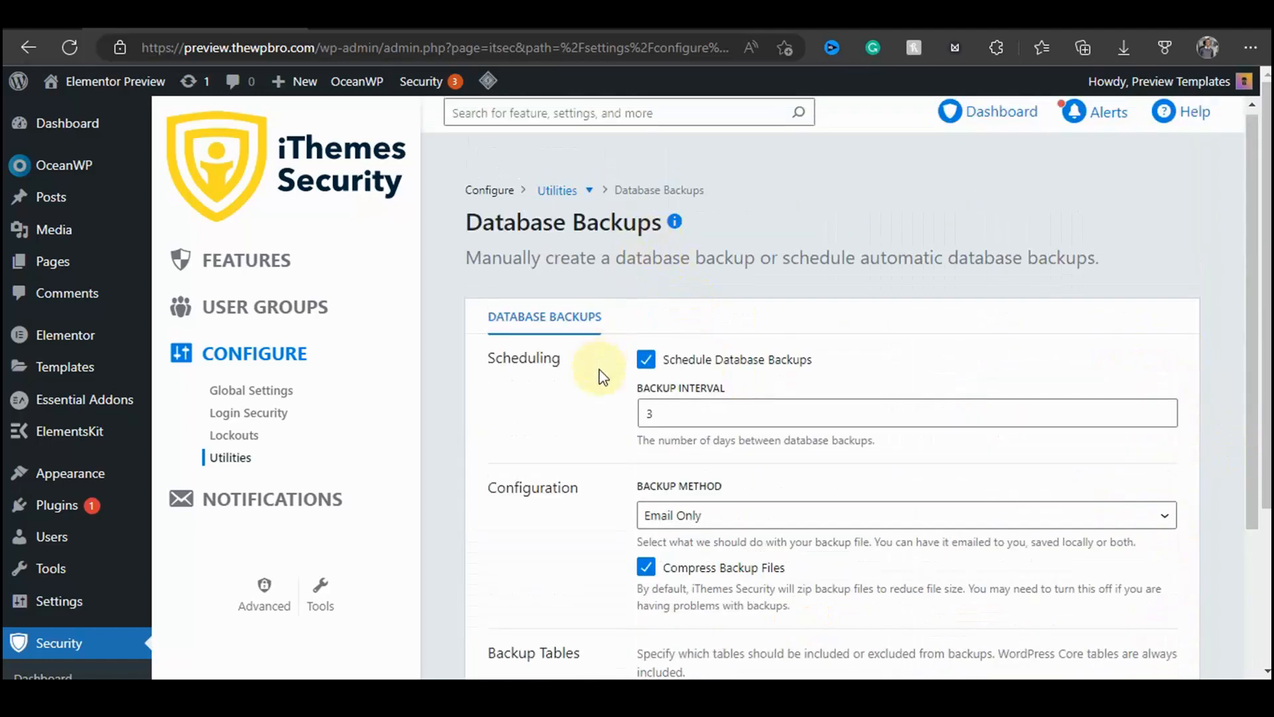
{"action": "scroll", "coordinate": [639, 370], "scroll_direction": "down", "scroll_amount": 10}
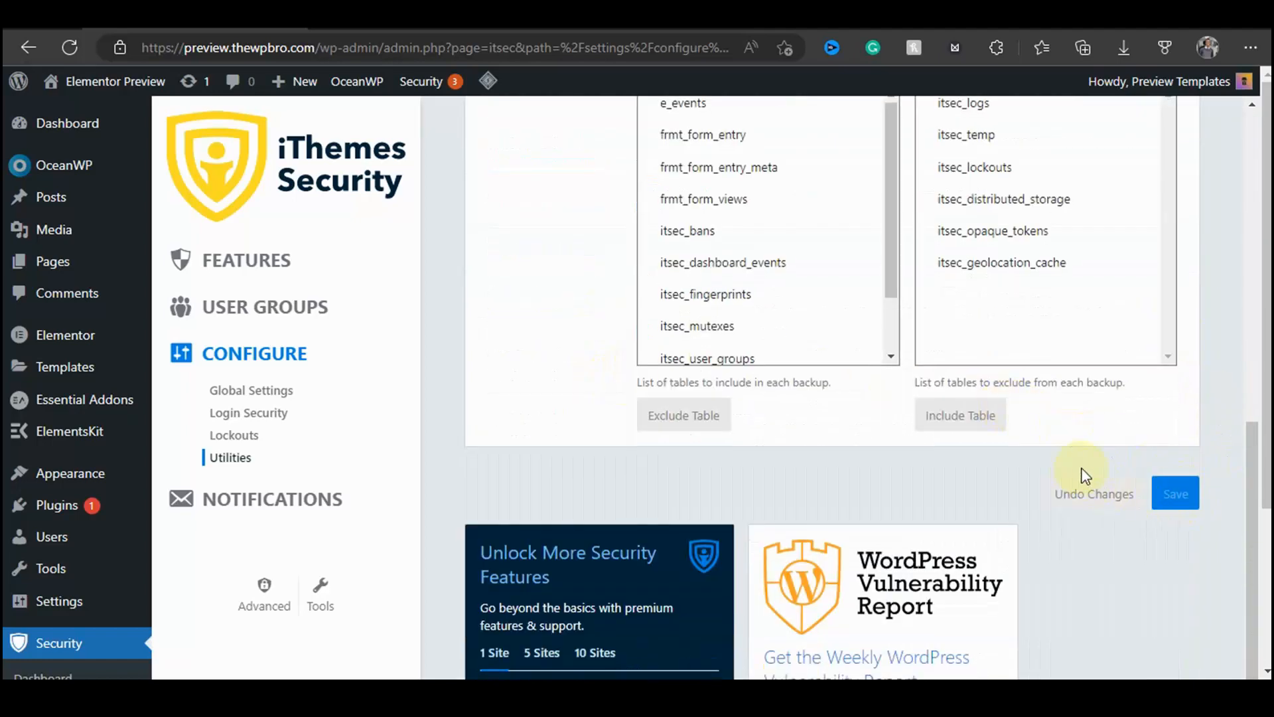
{"action": "scroll", "coordinate": [916, 332], "scroll_direction": "up", "scroll_amount": 10}
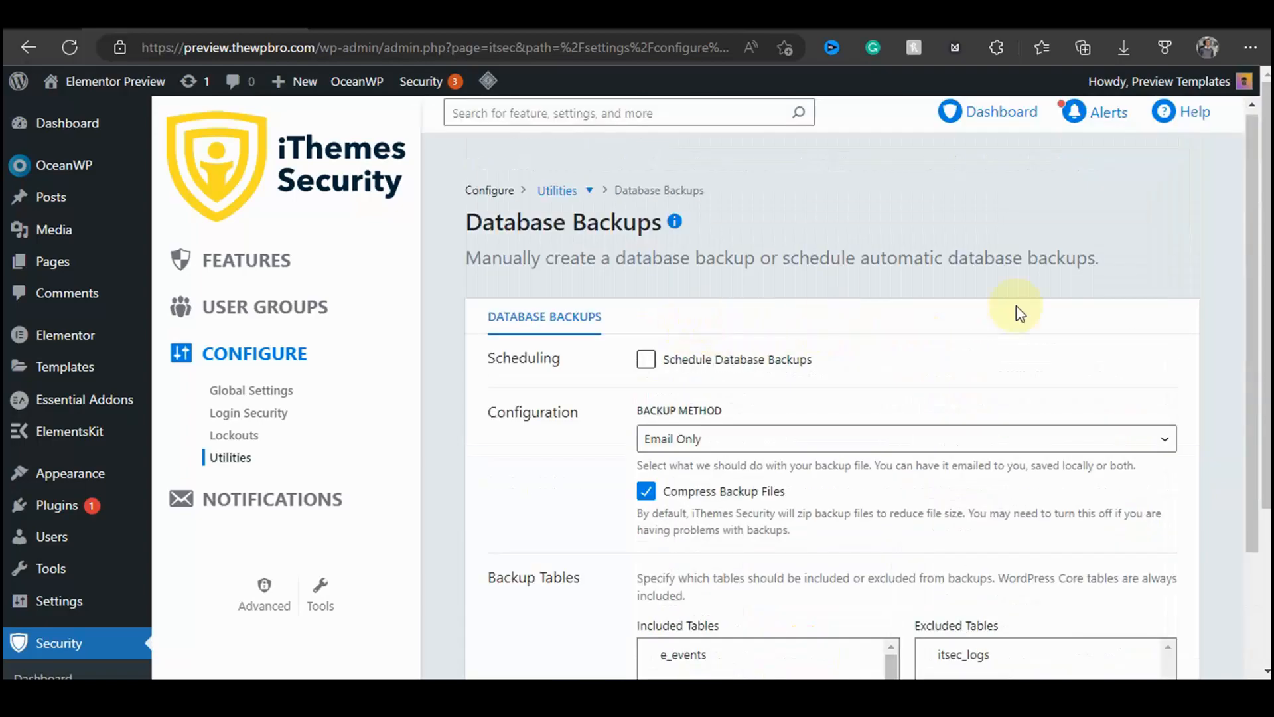
Step: Open Notifications and review the Security Digest, Site Lockouts and Database Backup notification settings
{"action": "scroll", "coordinate": [1015, 308], "scroll_direction": "down", "scroll_amount": 3}
{"action": "scroll", "coordinate": [1166, 498], "scroll_direction": "down", "scroll_amount": 6}
{"action": "scroll", "coordinate": [890, 455], "scroll_direction": "up", "scroll_amount": 6}
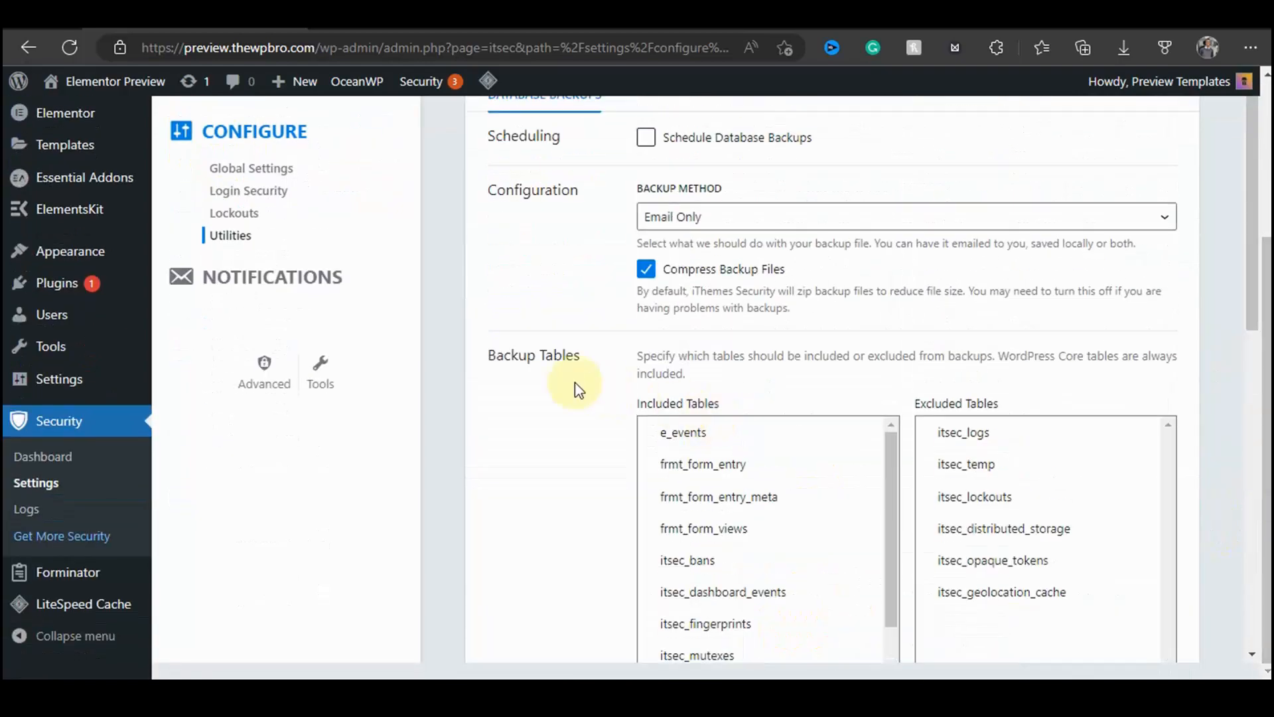
{"action": "scroll", "coordinate": [806, 268], "scroll_direction": "up", "scroll_amount": 3}
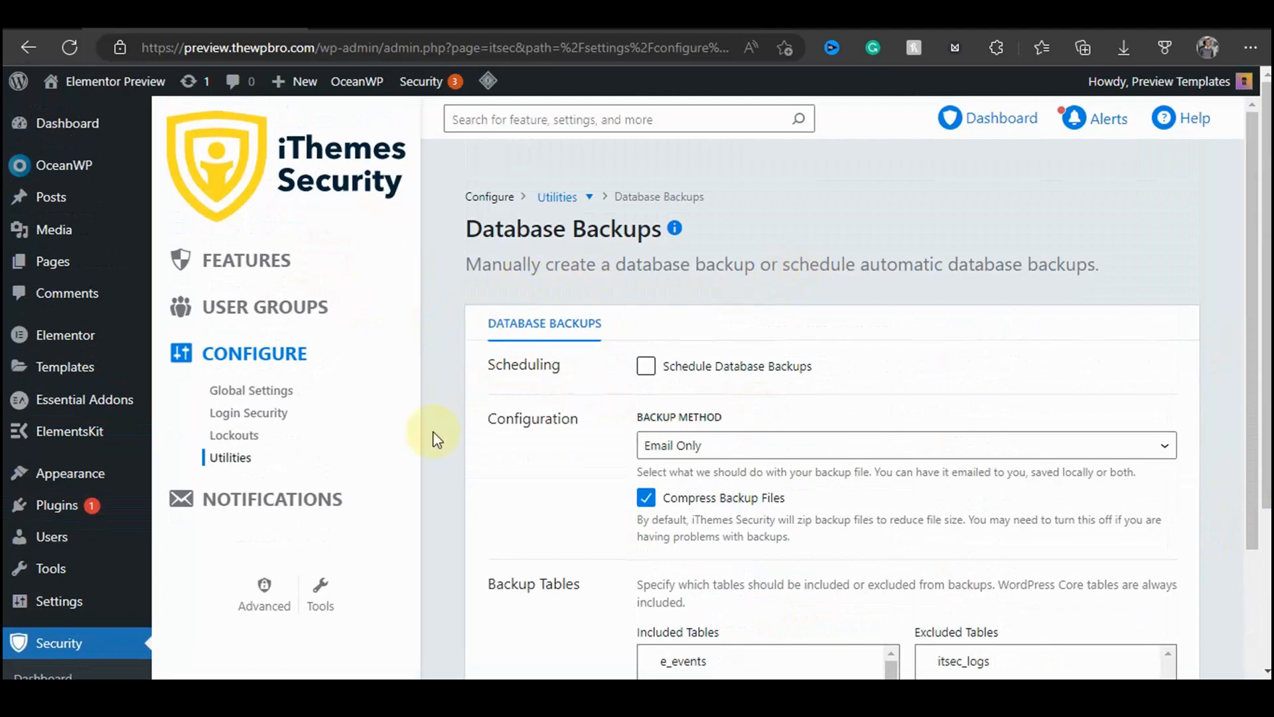
{"action": "left_click", "coordinate": [298, 500]}
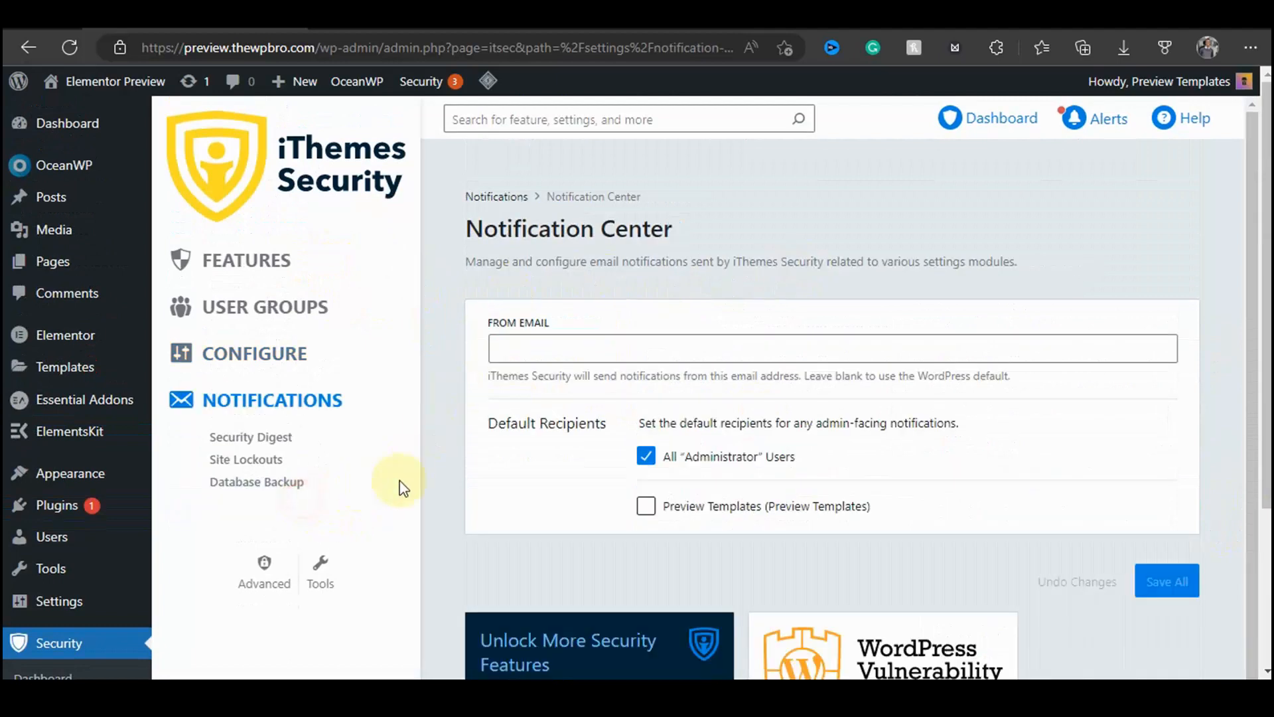
{"action": "left_click", "coordinate": [247, 438]}
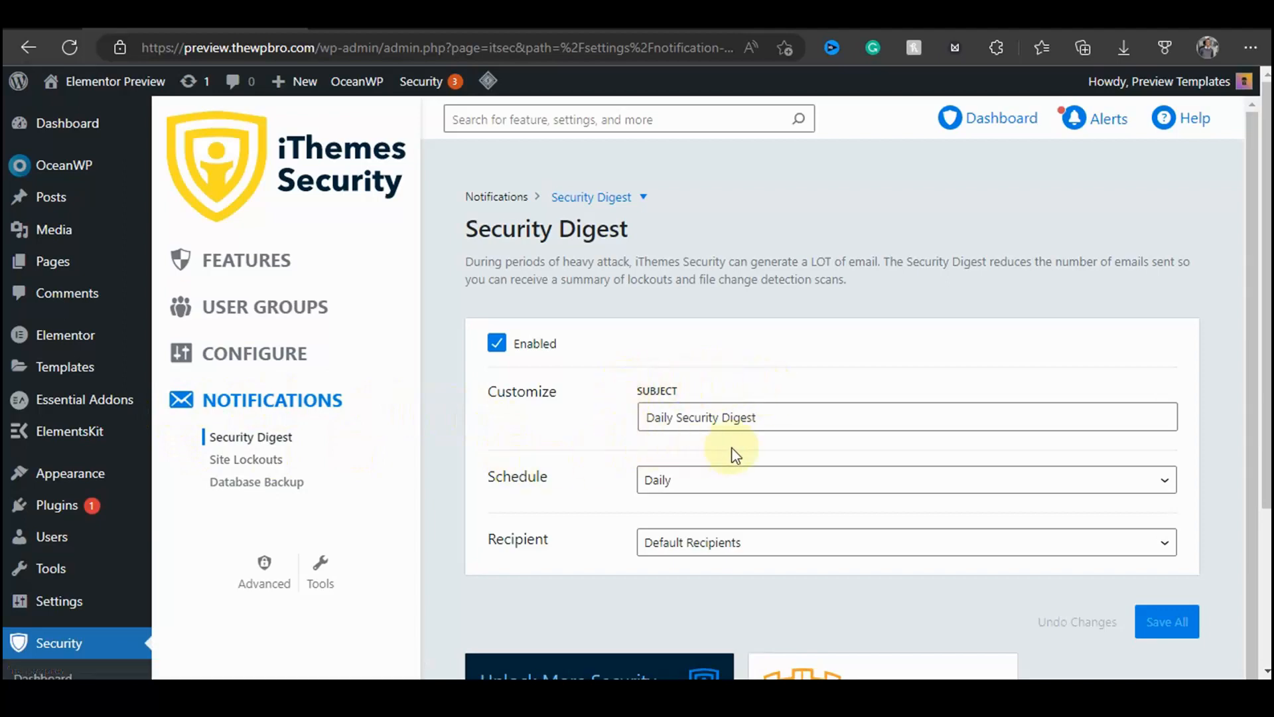
{"action": "scroll", "coordinate": [763, 465], "scroll_direction": "down", "scroll_amount": 2}
{"action": "scroll", "coordinate": [803, 478], "scroll_direction": "up", "scroll_amount": 2}
{"action": "left_click", "coordinate": [246, 460]}
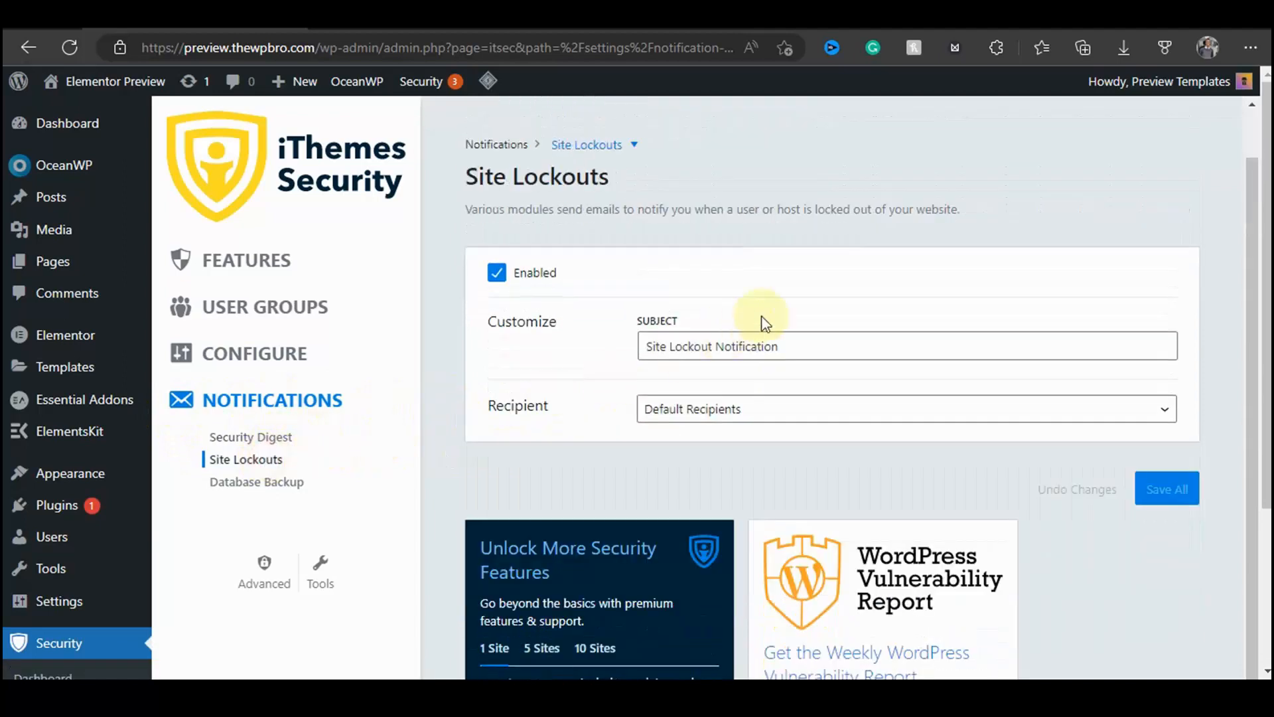
{"action": "left_click", "coordinate": [250, 483]}
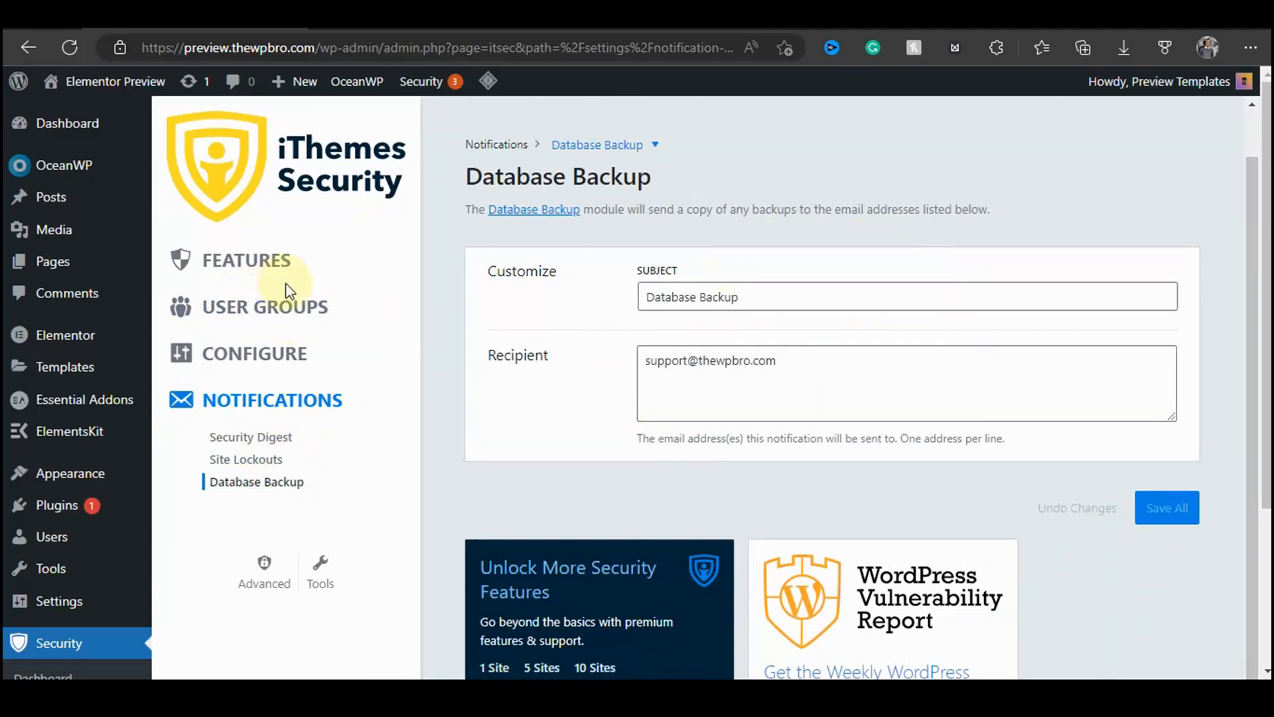
Step: Browse the Administrators user group settings and the Features lists for Lockouts, Utilities and Site Check
{"action": "left_click", "coordinate": [284, 304]}
{"action": "scroll", "coordinate": [929, 298], "scroll_direction": "down", "scroll_amount": 7}
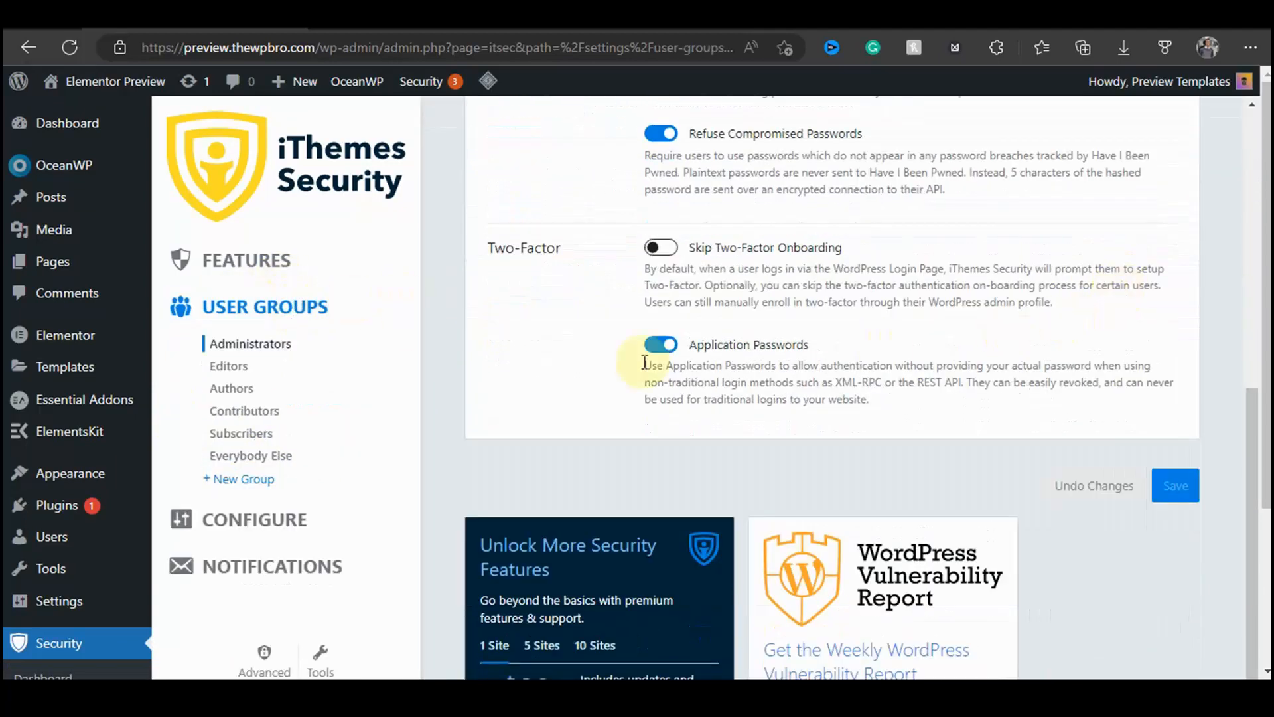
{"action": "left_click", "coordinate": [262, 259]}
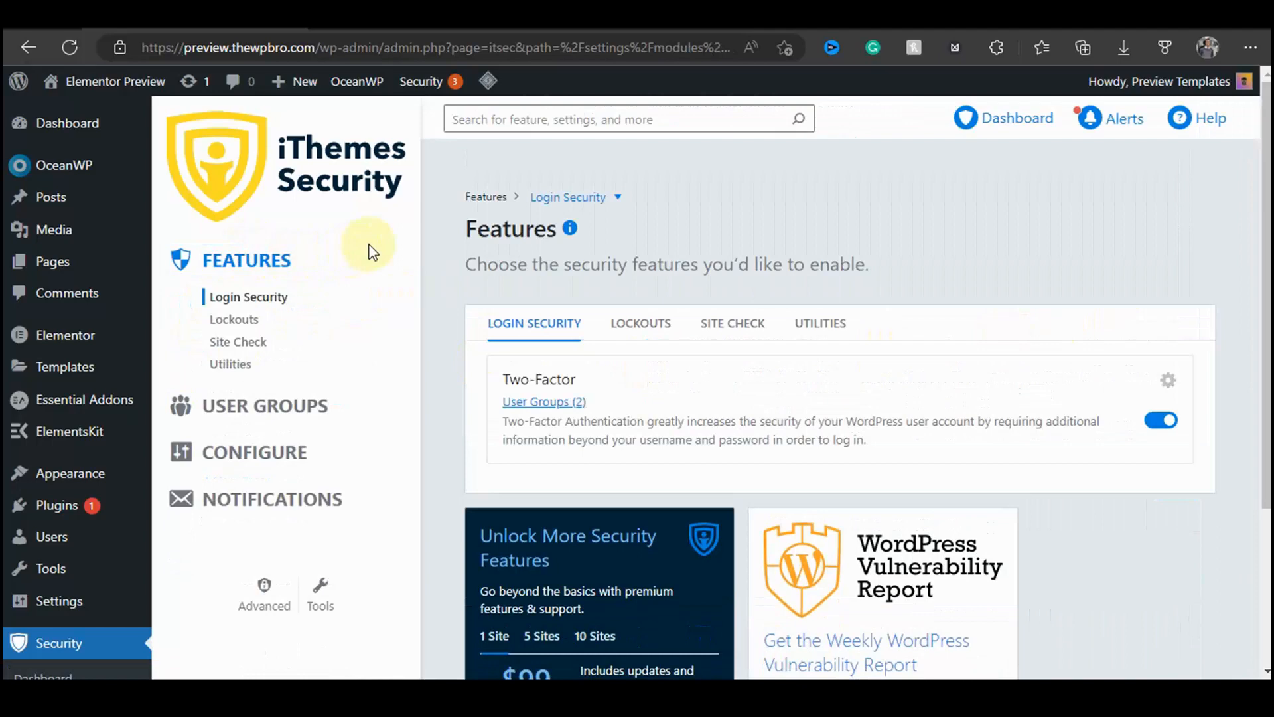
{"action": "left_click", "coordinate": [239, 320]}
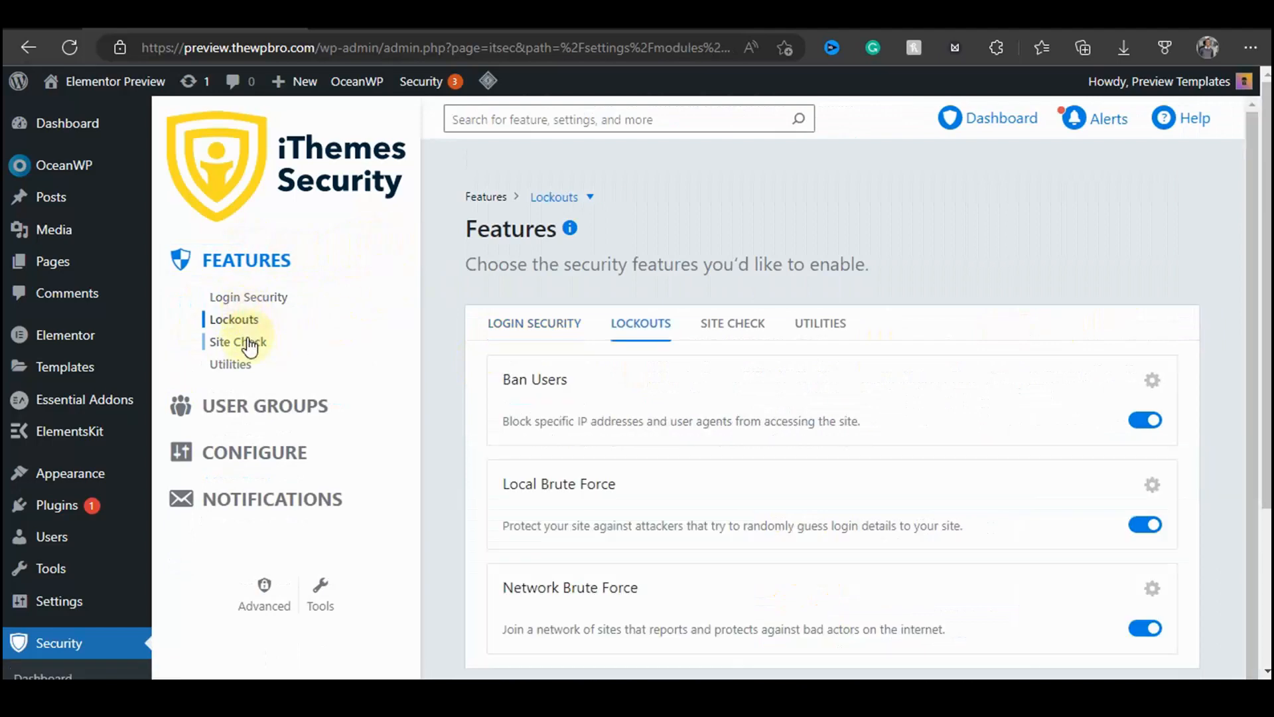
{"action": "scroll", "coordinate": [345, 366], "scroll_direction": "down", "scroll_amount": 3}
{"action": "left_click", "coordinate": [217, 363]}
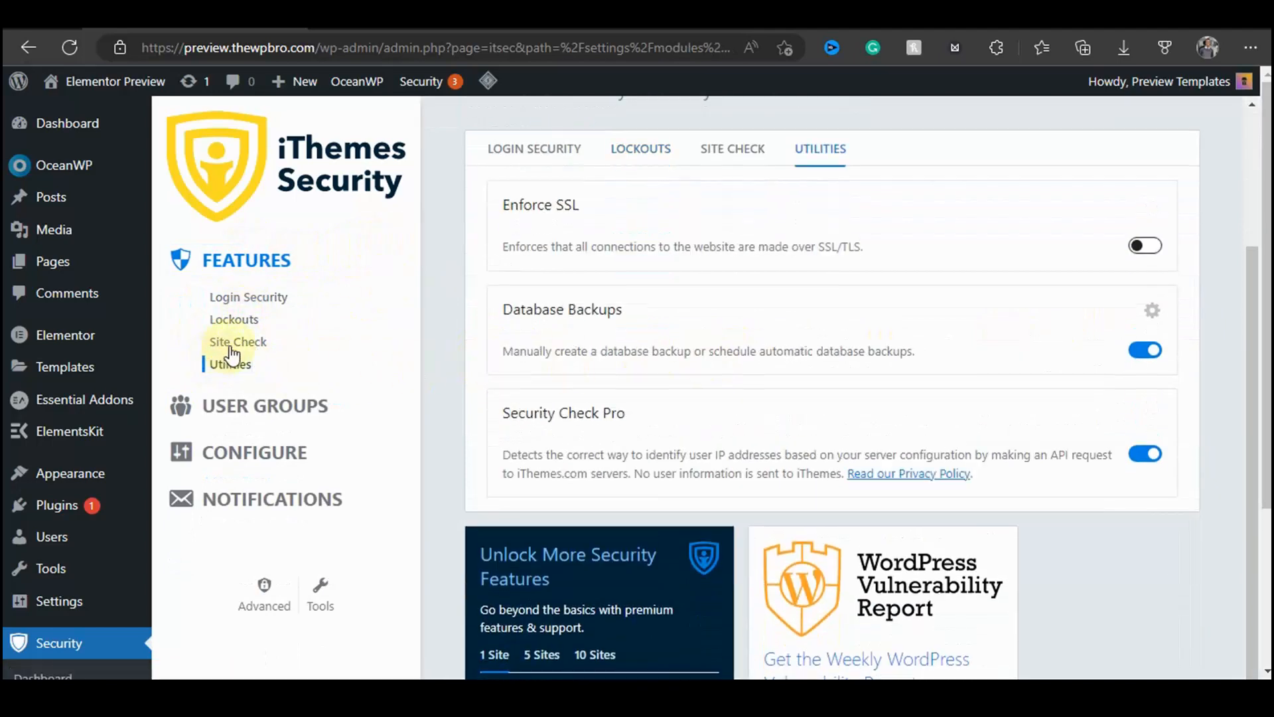
{"action": "left_click", "coordinate": [233, 342]}
{"action": "left_click", "coordinate": [232, 319]}
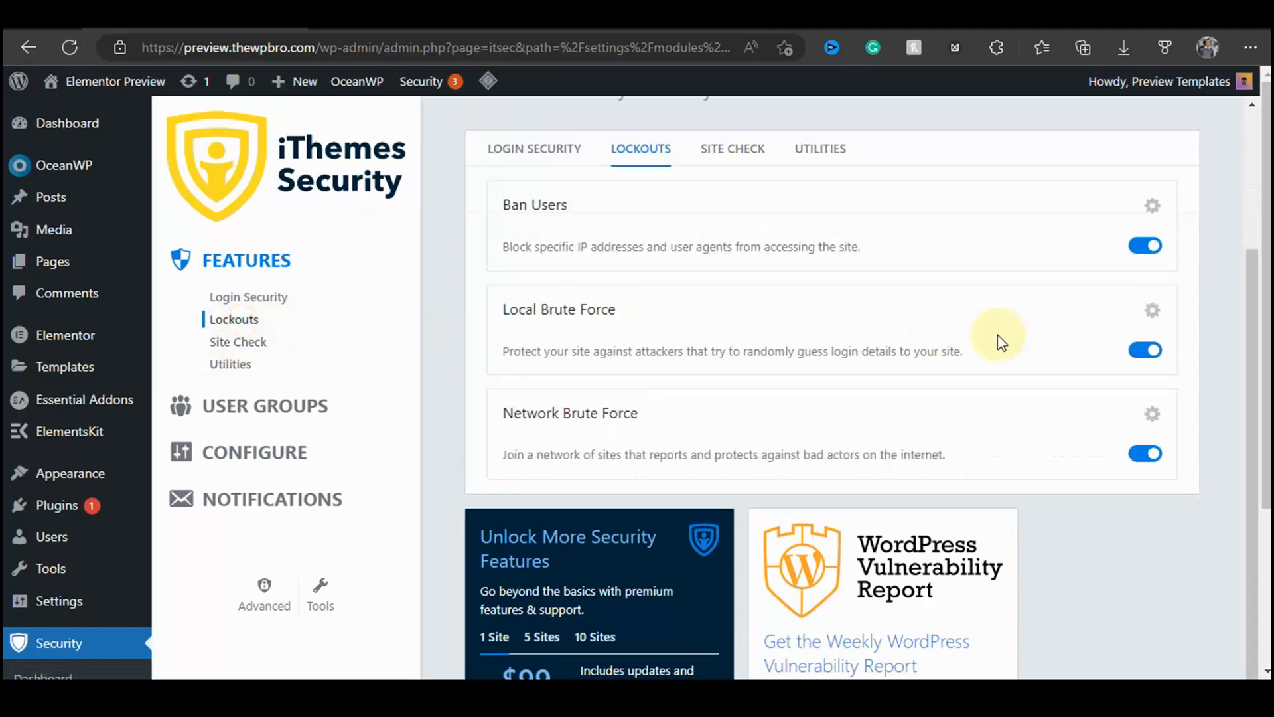
Step: Review the Ban Users settings and the Login Security features, then open the iThemes Security dashboard
{"action": "left_click", "coordinate": [1152, 205]}
{"action": "scroll", "coordinate": [968, 317], "scroll_direction": "down", "scroll_amount": 5}
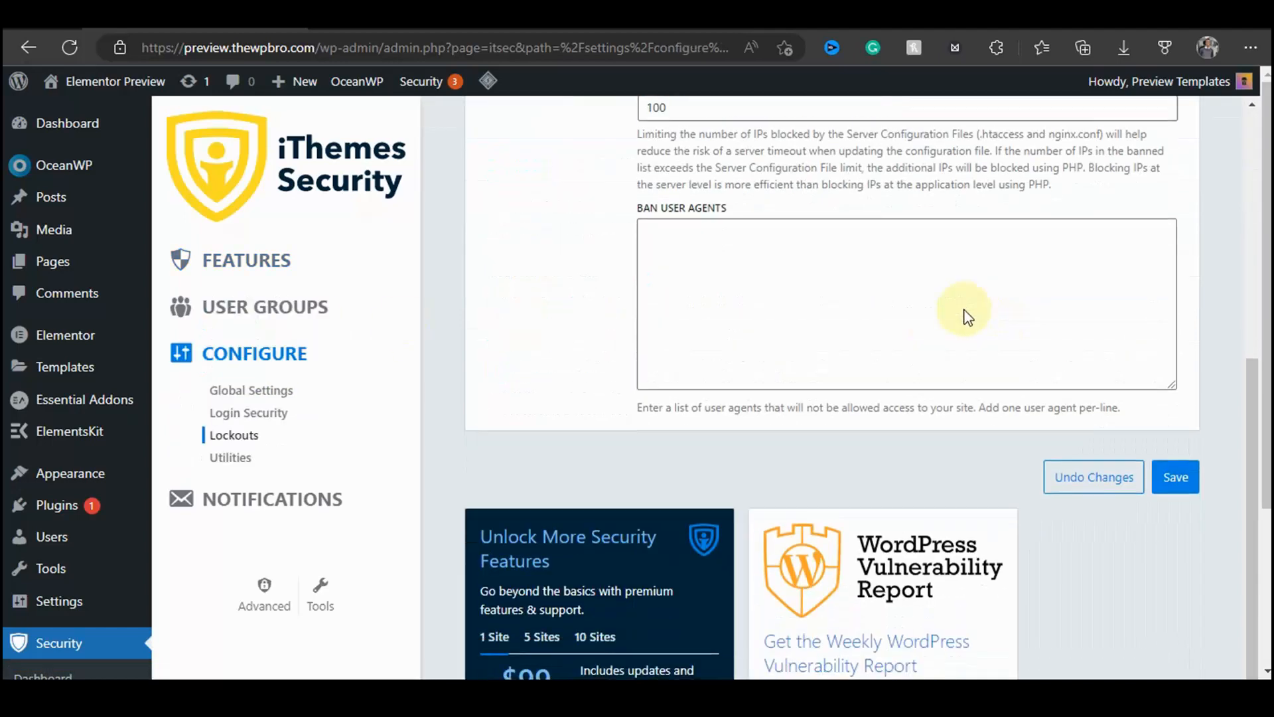
{"action": "scroll", "coordinate": [949, 321], "scroll_direction": "up", "scroll_amount": 5}
{"action": "left_click", "coordinate": [255, 262]}
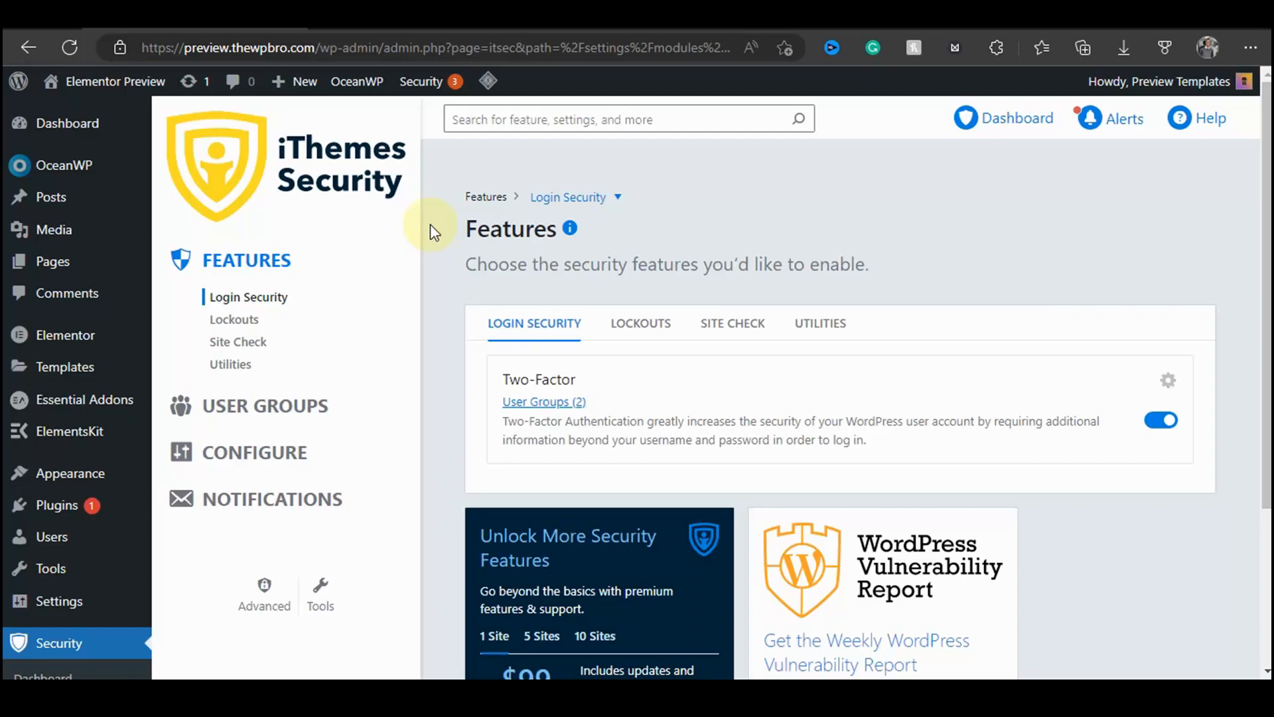
{"action": "scroll", "coordinate": [430, 224], "scroll_direction": "down", "scroll_amount": 3}
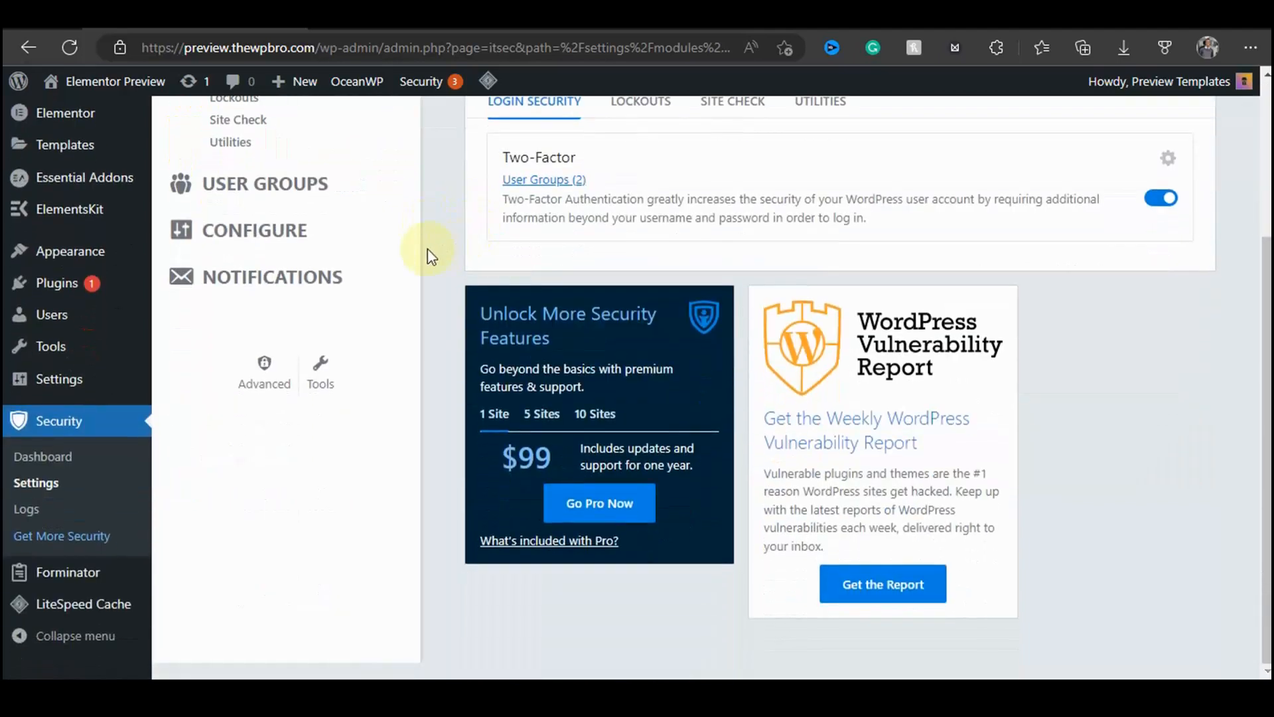
{"action": "left_click", "coordinate": [41, 463]}
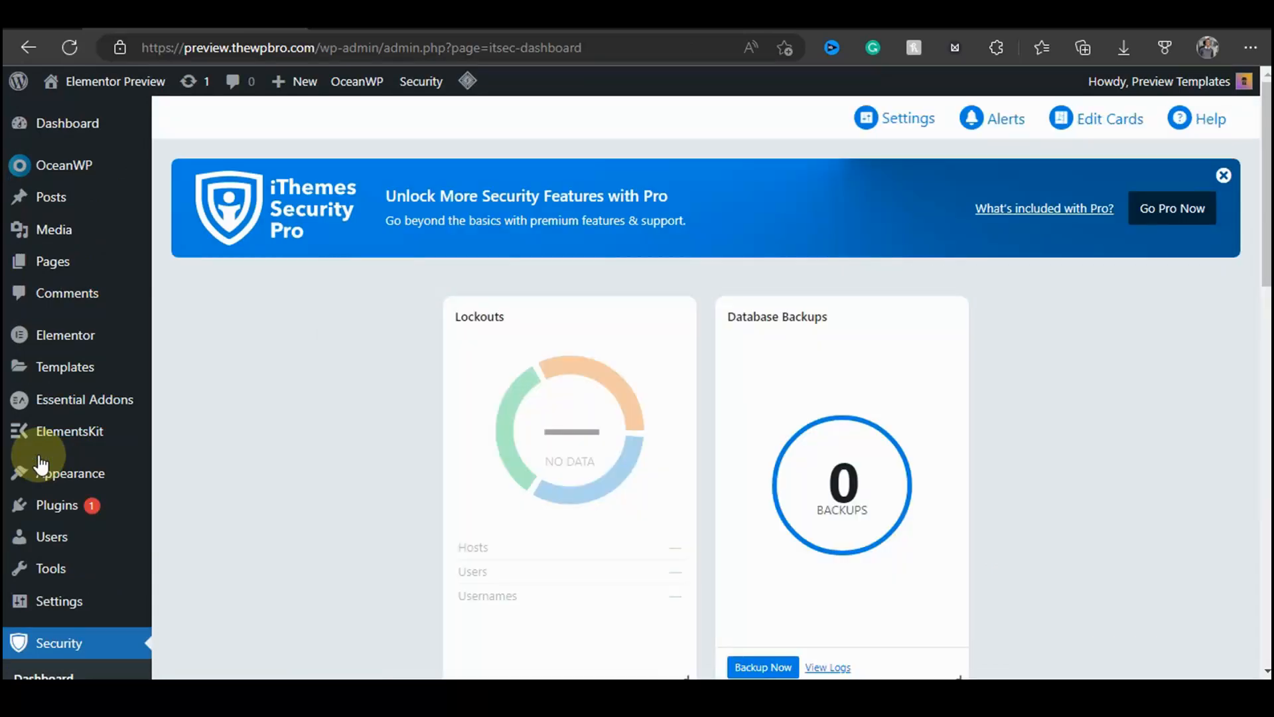
Step: Examine the iThemes Security dashboard cards for lockouts, backups, brute force attacks, site scans and bans, then open the security Logs
{"action": "scroll", "coordinate": [450, 341], "scroll_direction": "down", "scroll_amount": 8}
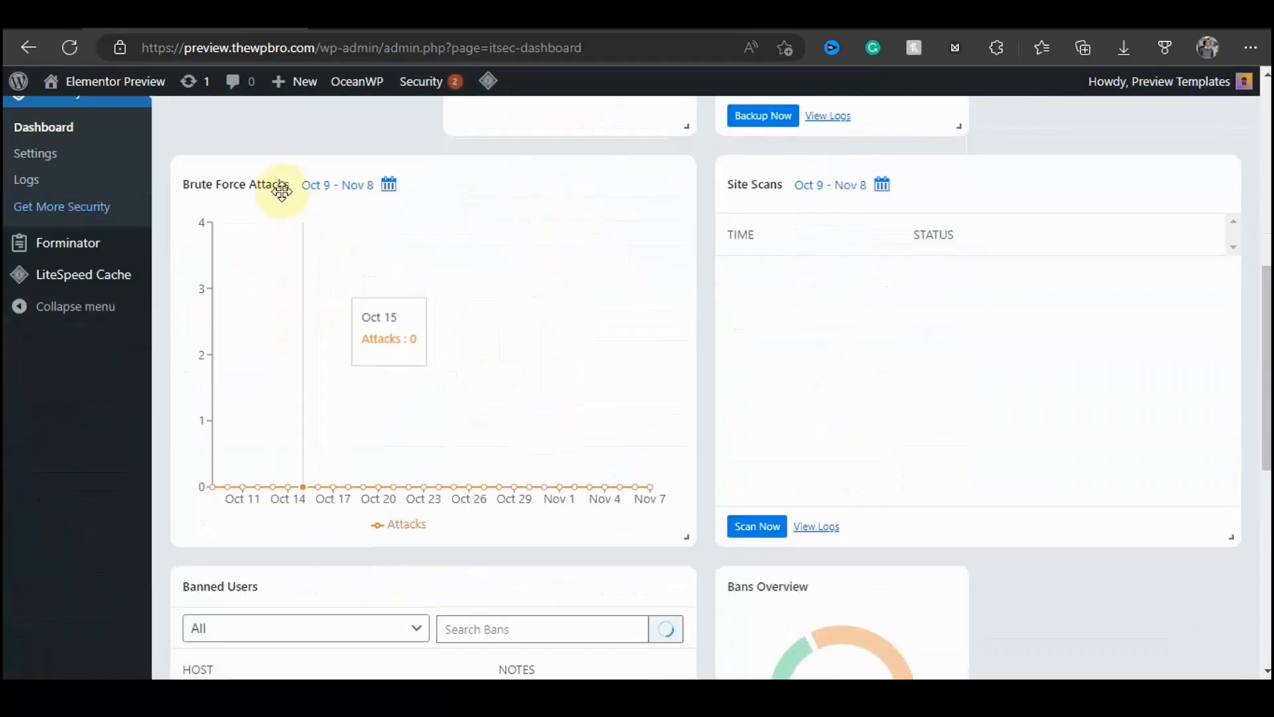
{"action": "scroll", "coordinate": [242, 209], "scroll_direction": "up", "scroll_amount": 1}
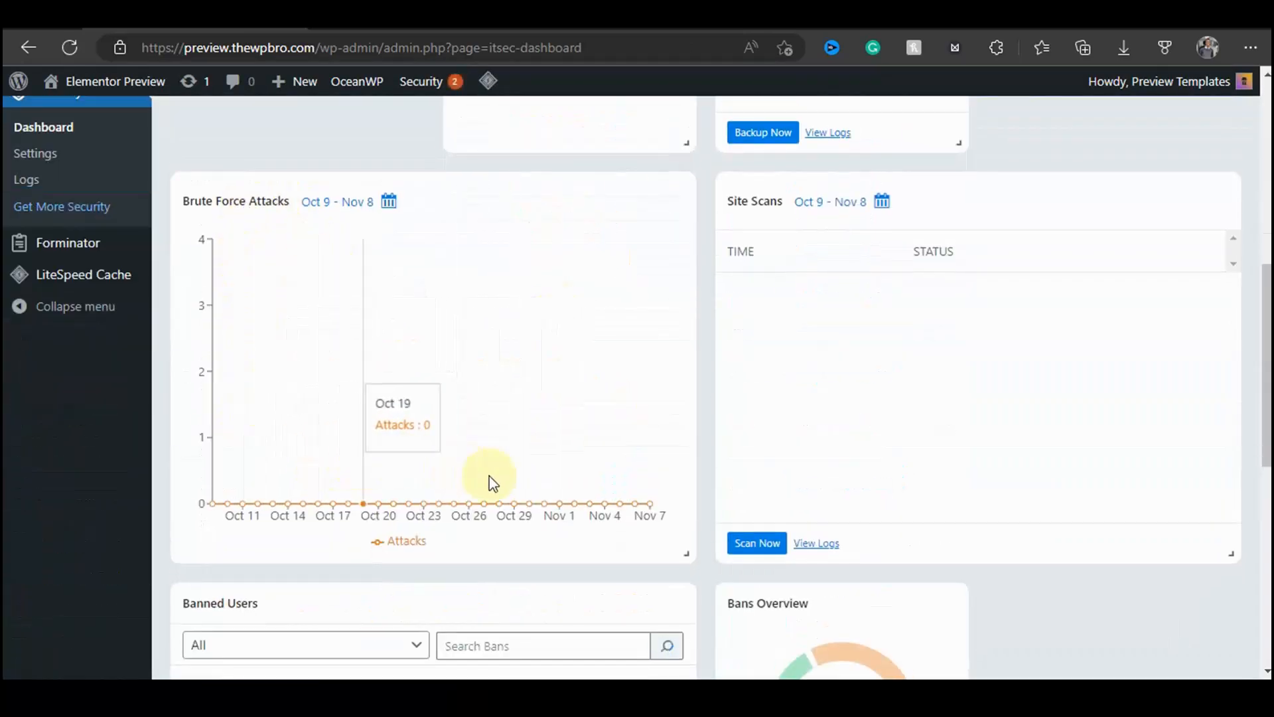
{"action": "scroll", "coordinate": [464, 505], "scroll_direction": "down", "scroll_amount": 9}
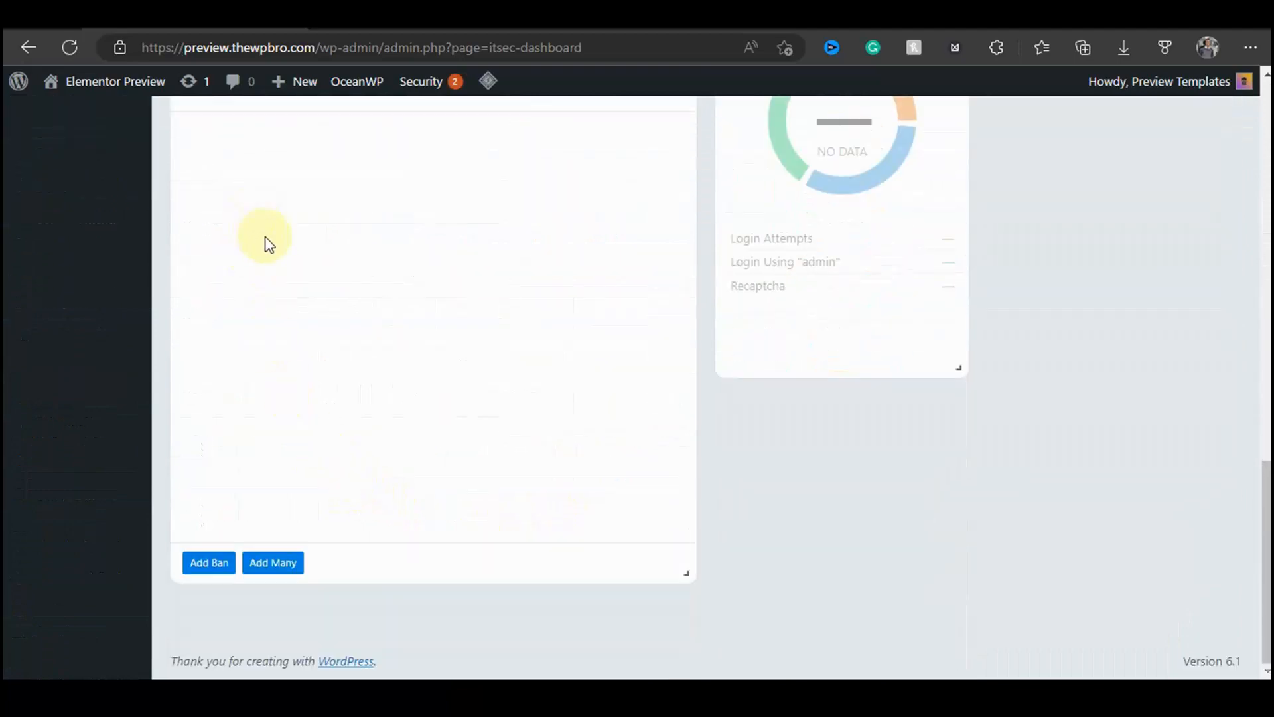
{"action": "scroll", "coordinate": [269, 244], "scroll_direction": "up", "scroll_amount": 10}
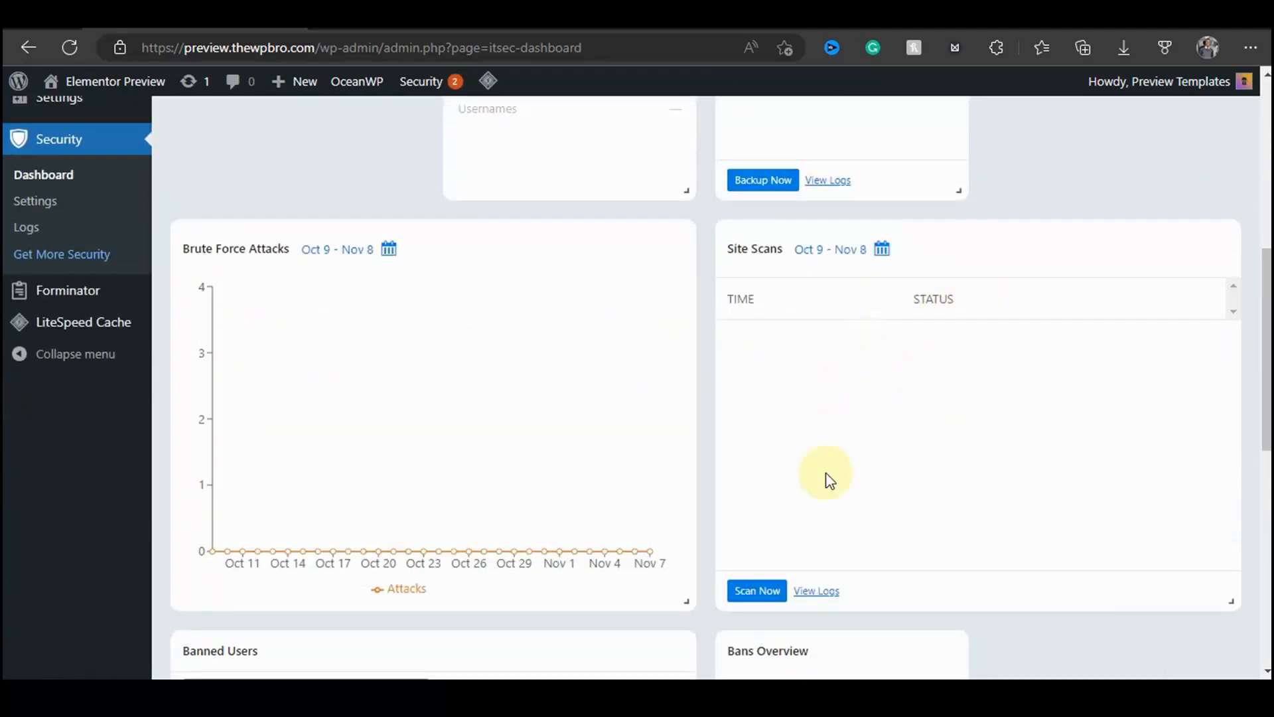
{"action": "scroll", "coordinate": [816, 491], "scroll_direction": "down", "scroll_amount": 7}
{"action": "scroll", "coordinate": [862, 250], "scroll_direction": "up", "scroll_amount": 14}
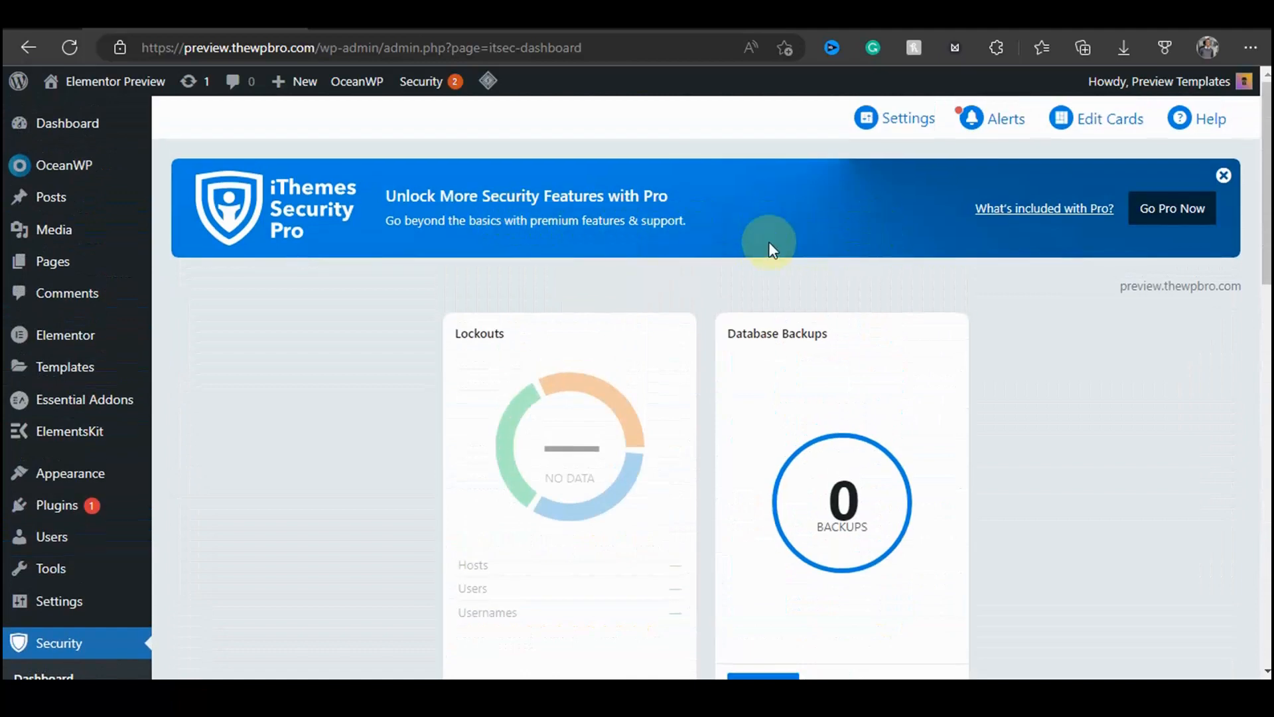
{"action": "scroll", "coordinate": [769, 242], "scroll_direction": "down", "scroll_amount": 10}
{"action": "scroll", "coordinate": [862, 265], "scroll_direction": "up", "scroll_amount": 9}
{"action": "scroll", "coordinate": [483, 407], "scroll_direction": "down", "scroll_amount": 4}
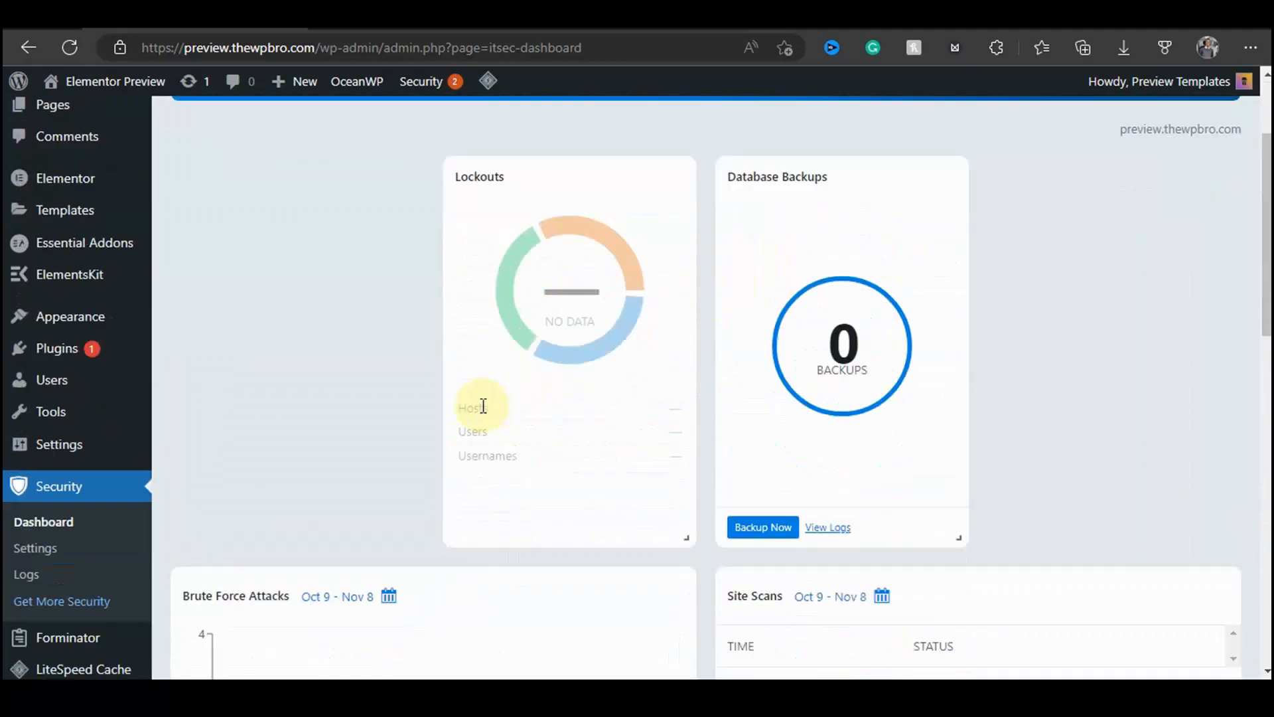
{"action": "left_click", "coordinate": [24, 371]}
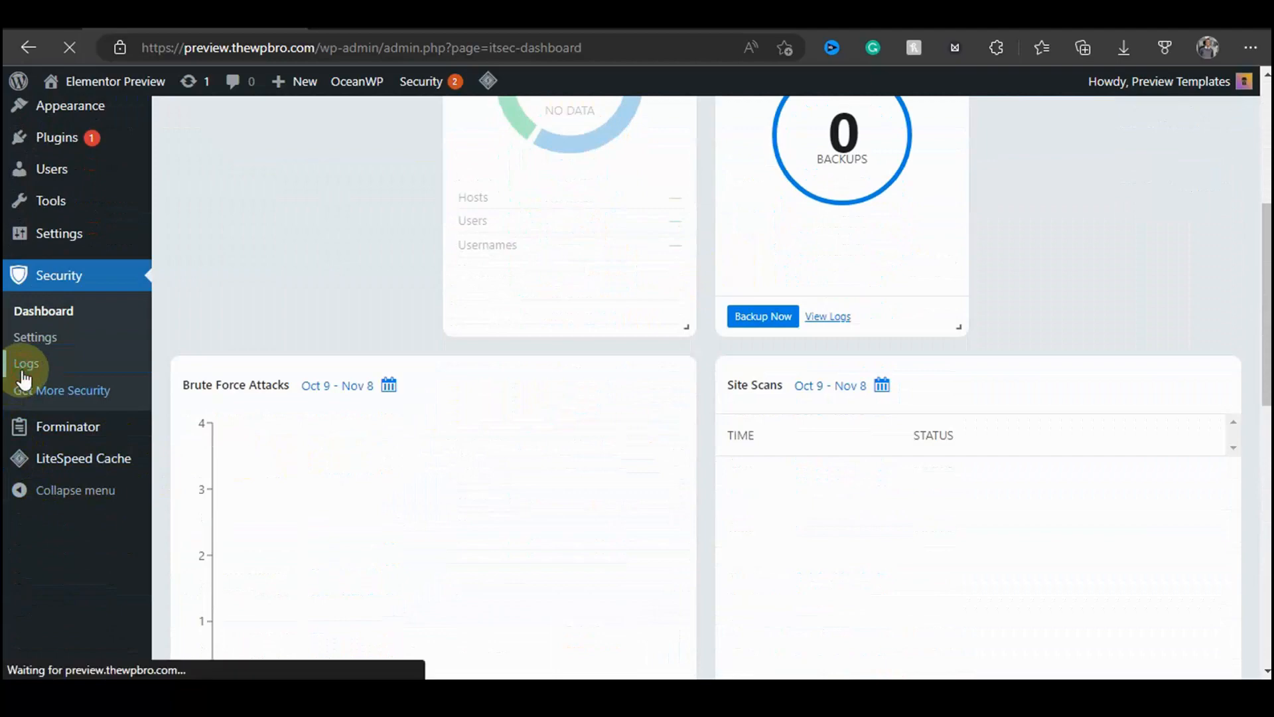